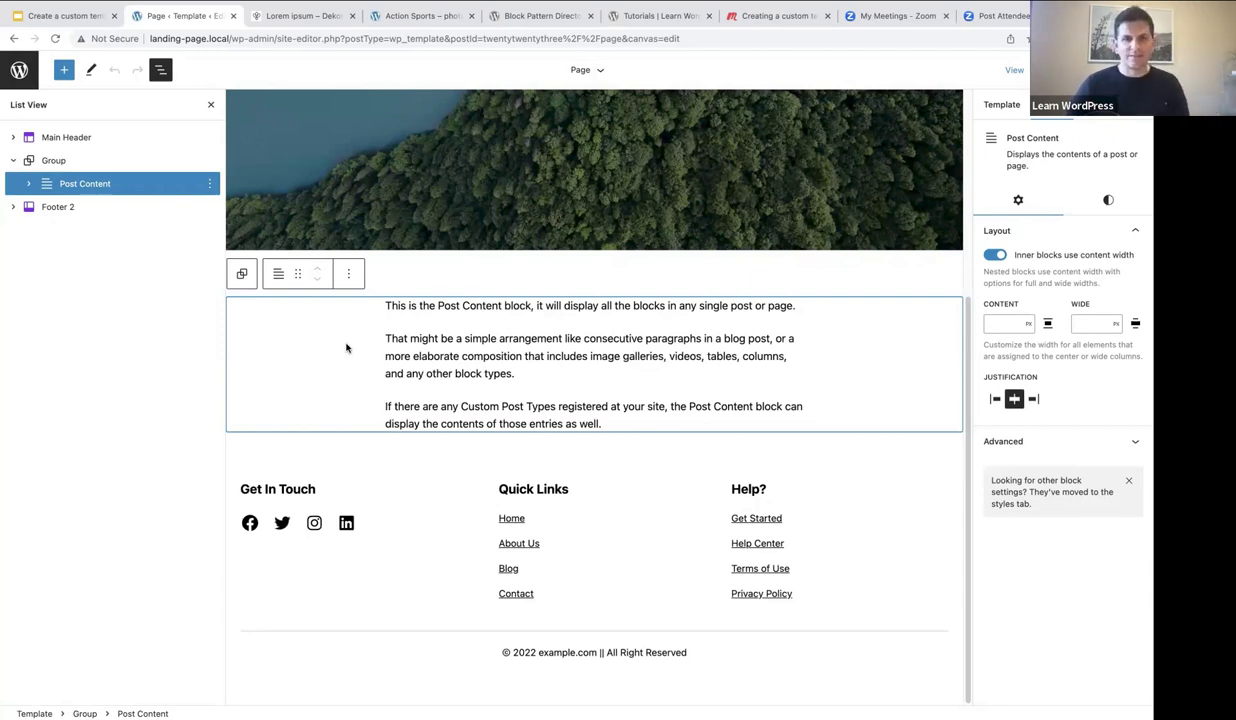
Look over the Page template's content area, and open the Sample Custom Template in the editor.
scroll(346, 348, up, 5)
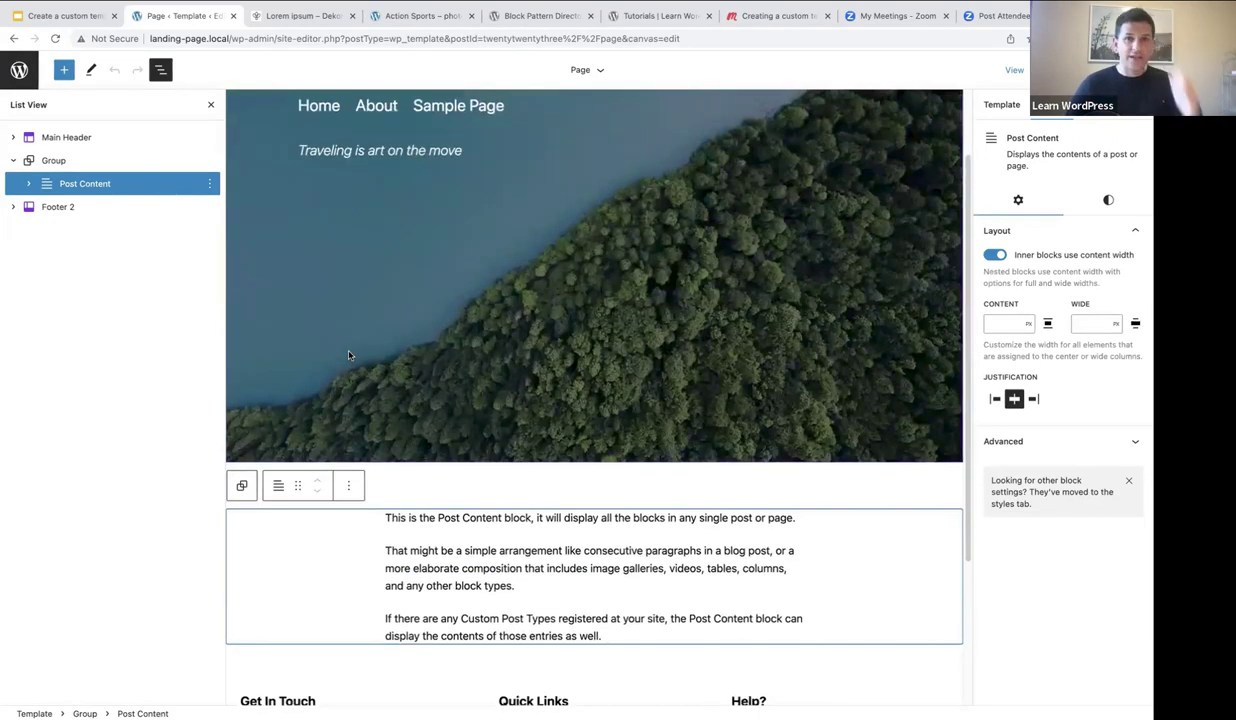
scroll(349, 355, down, 5)
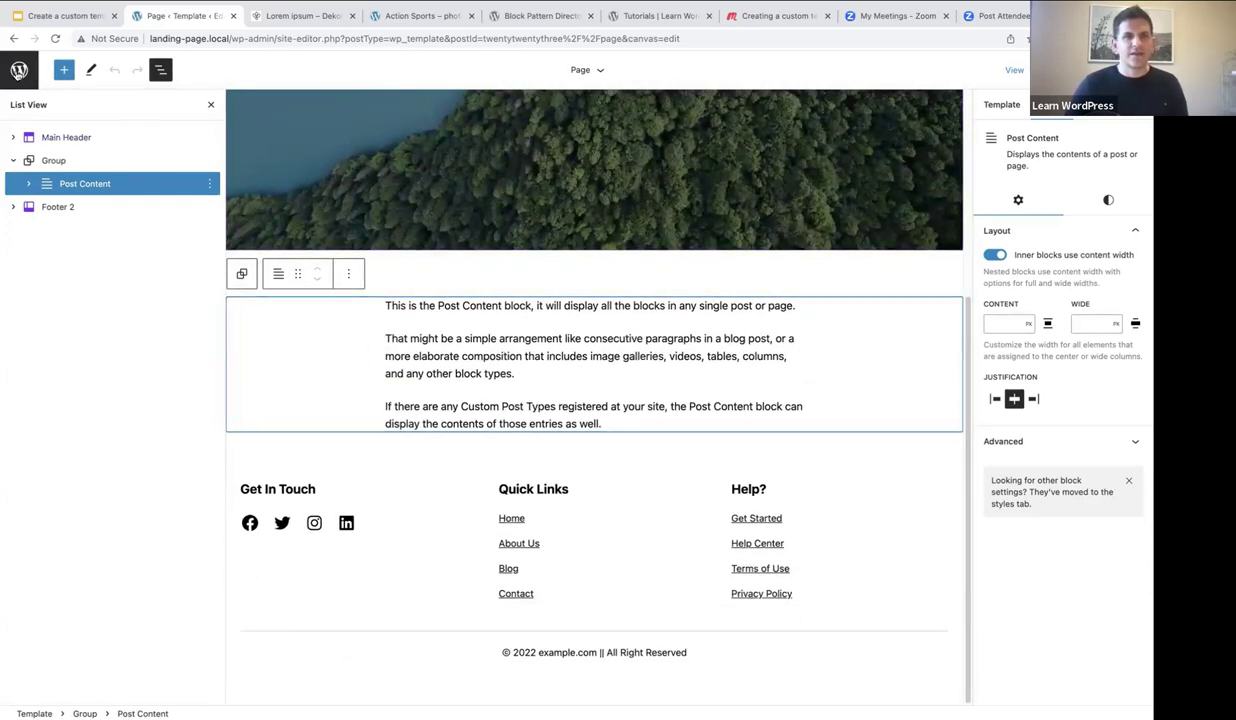
click(18, 72)
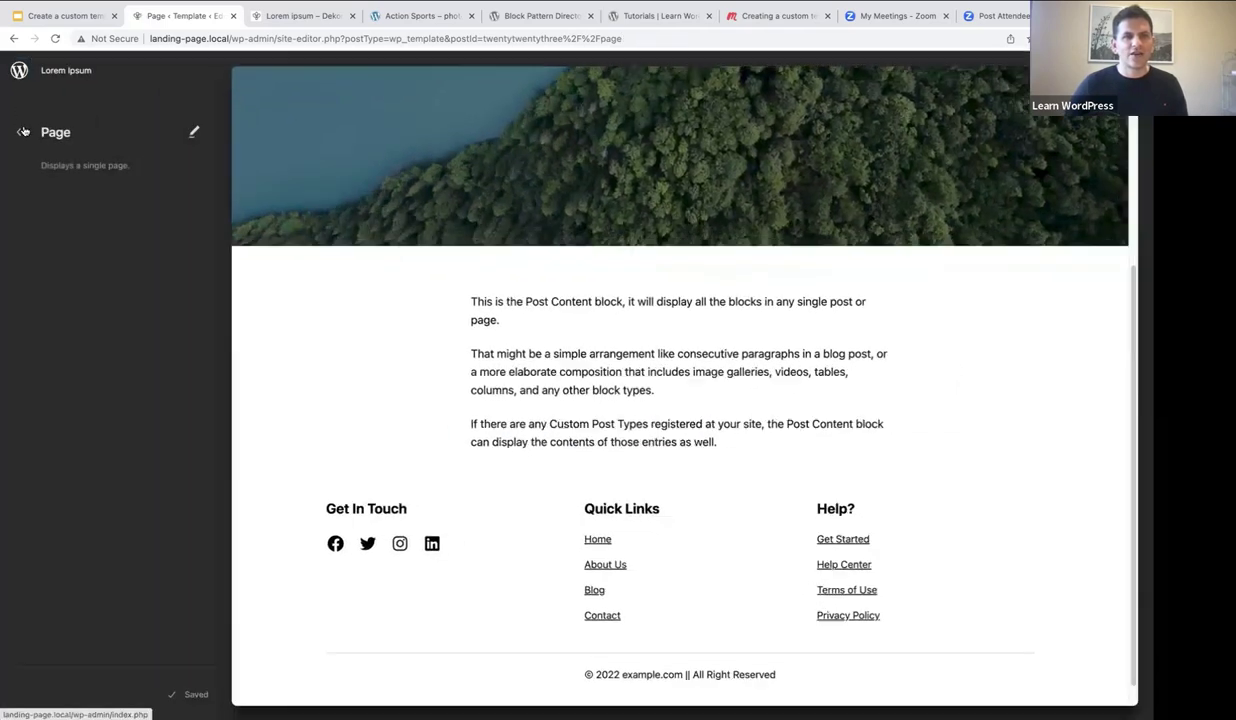
click(18, 131)
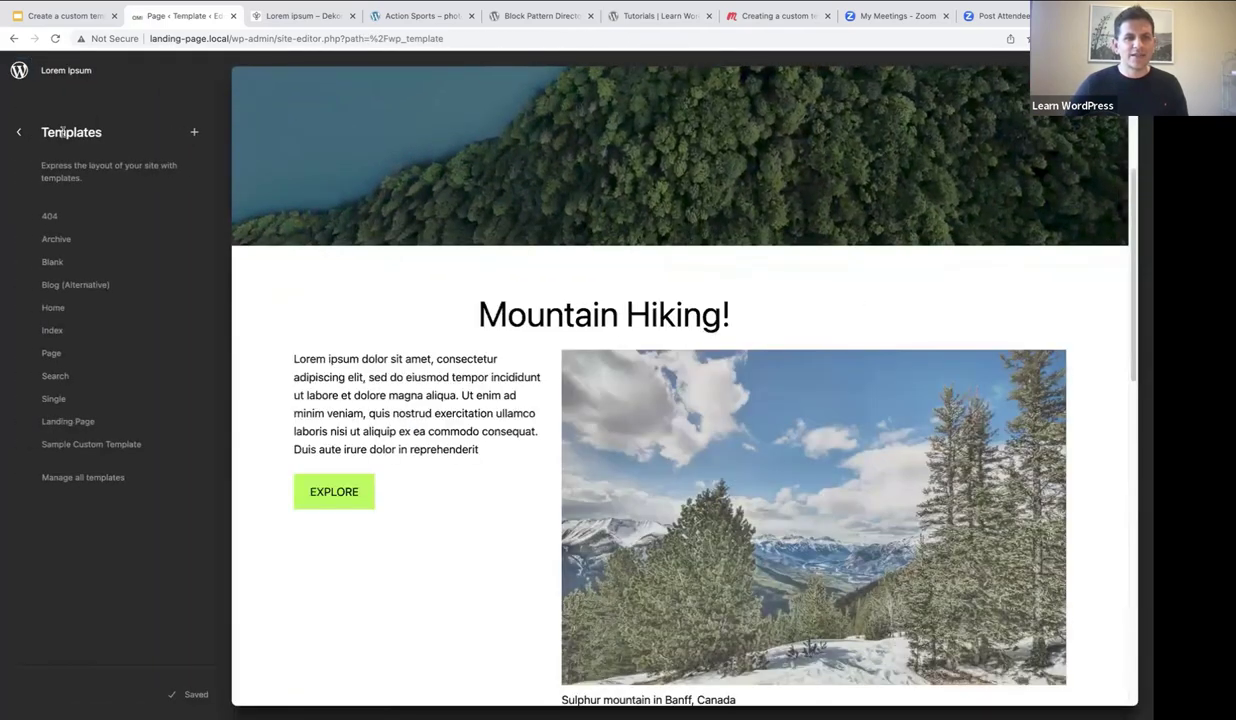
click(98, 445)
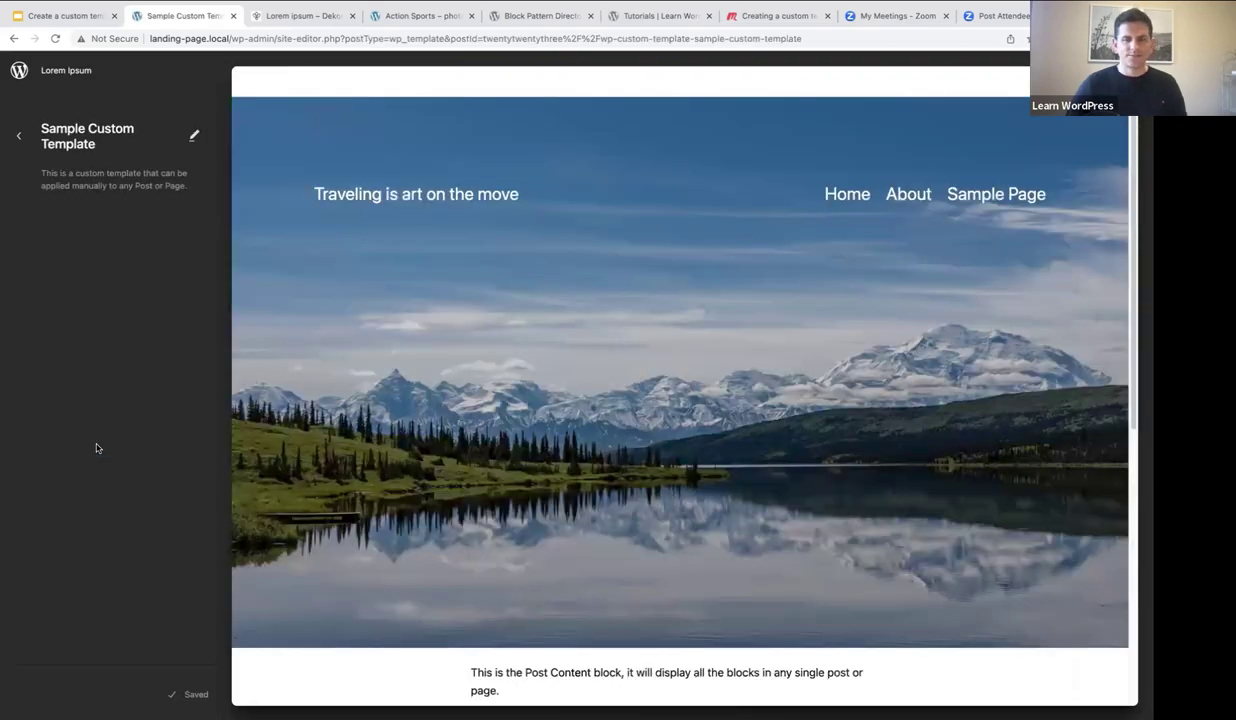
click(502, 323)
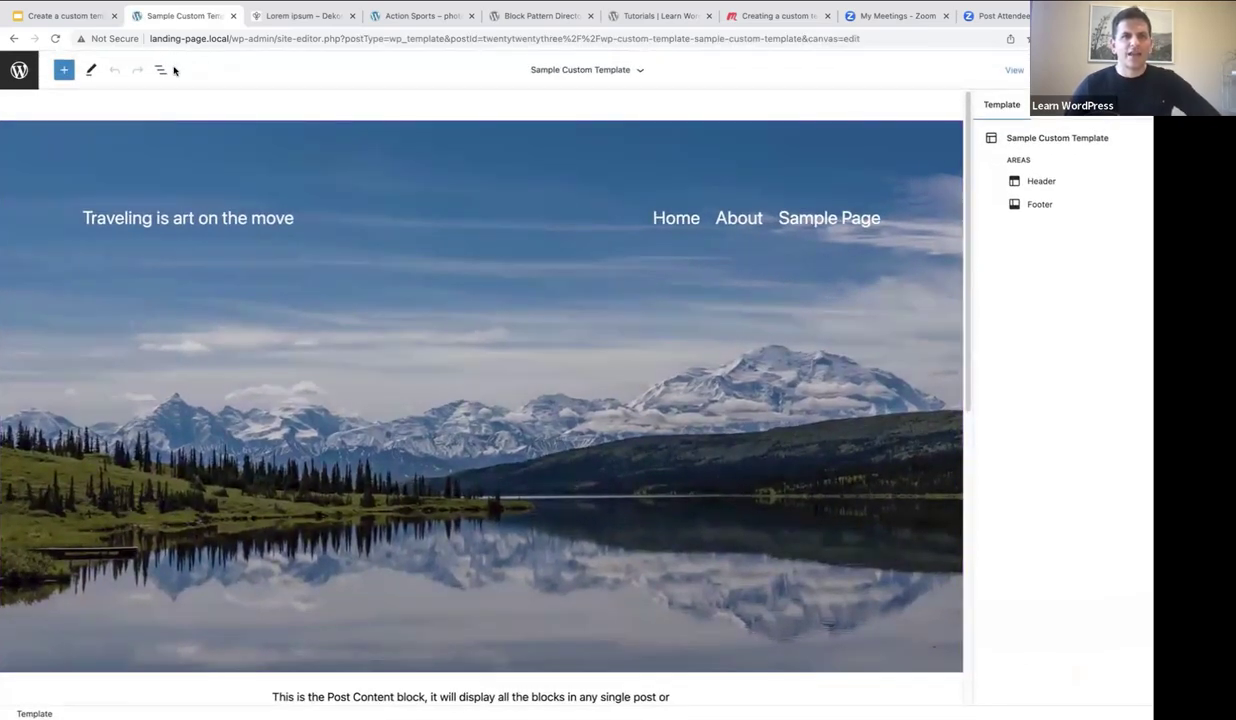
Examine the Sample Custom Template's block structure: its header, its footer and the Post Content block inside the Group.
click(160, 72)
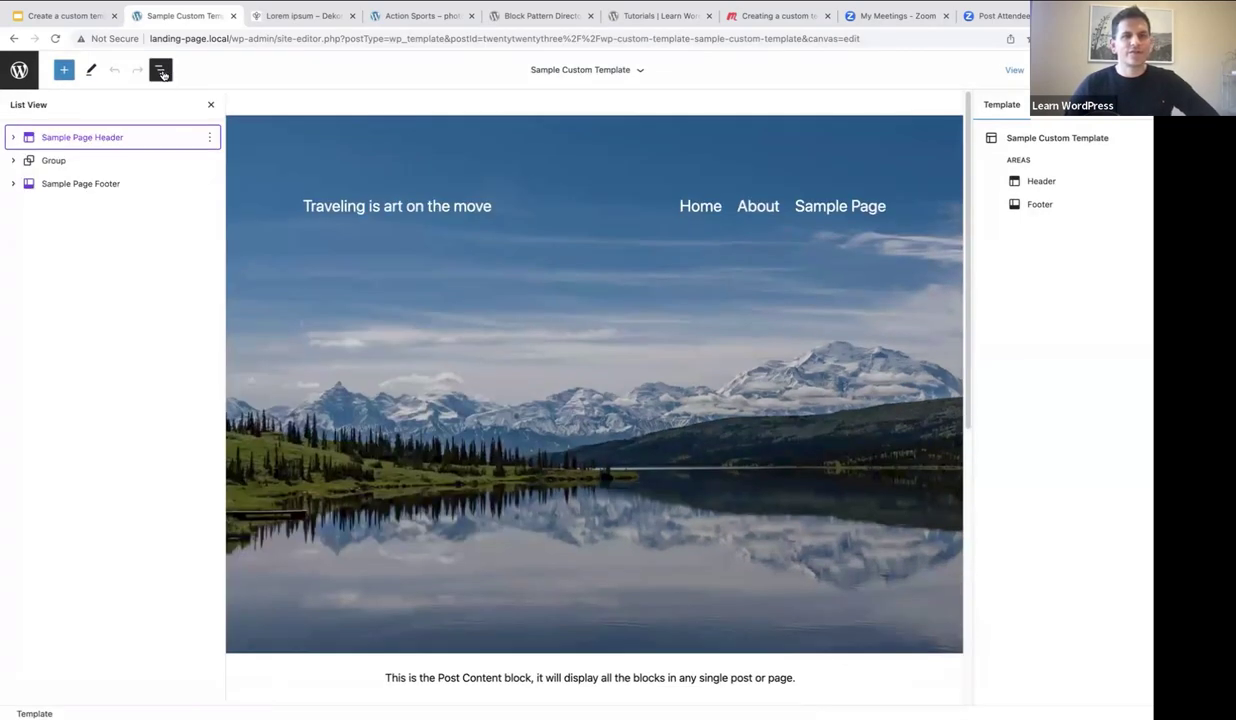
click(148, 143)
click(133, 184)
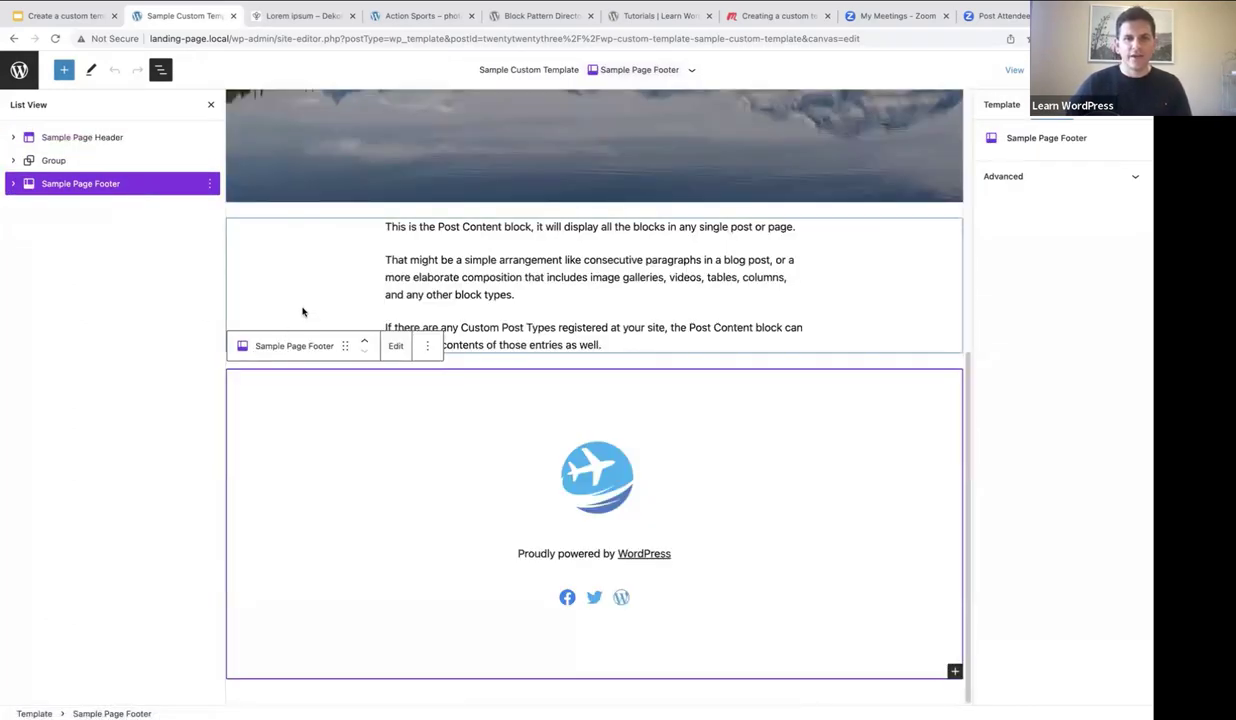
click(13, 160)
click(82, 185)
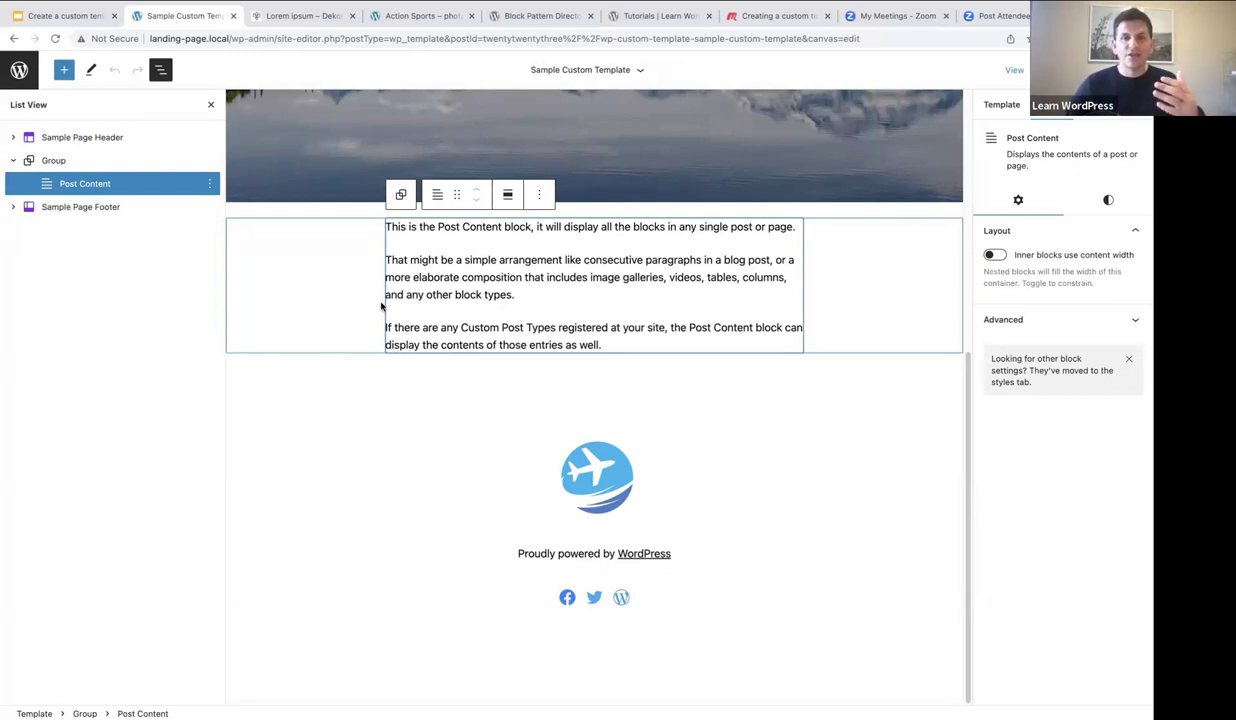
scroll(312, 331, up, 3)
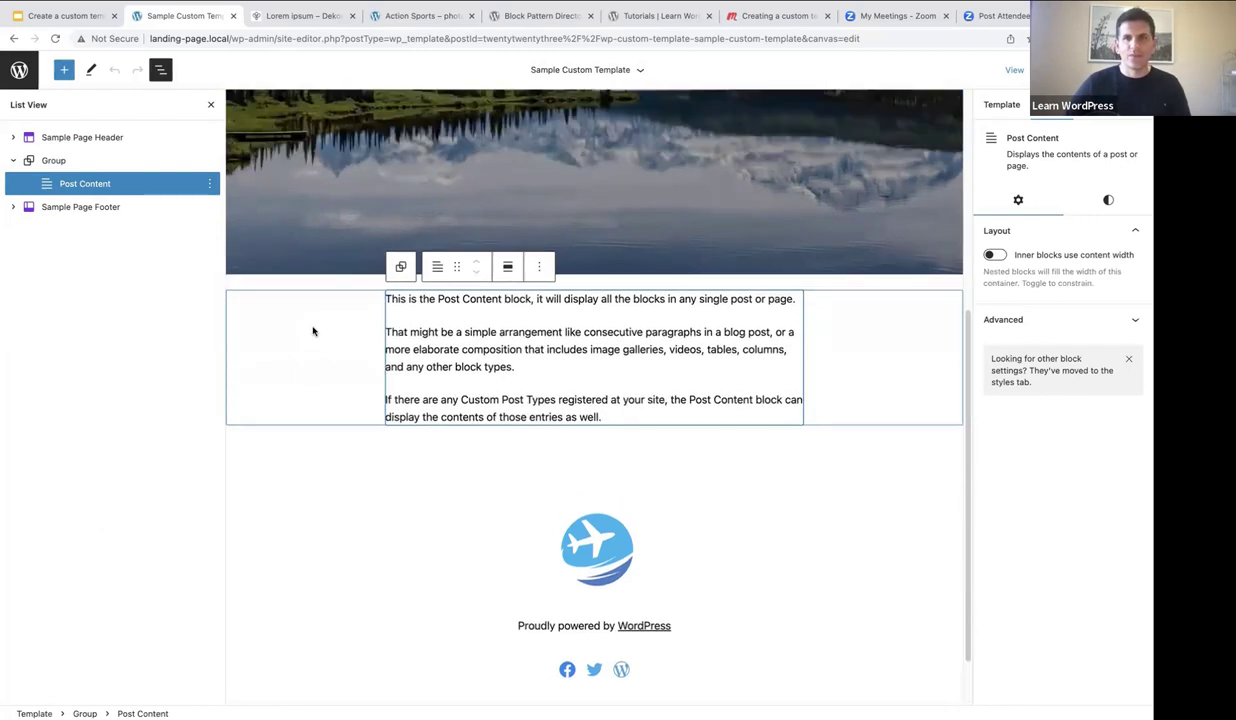
scroll(312, 331, up, 4)
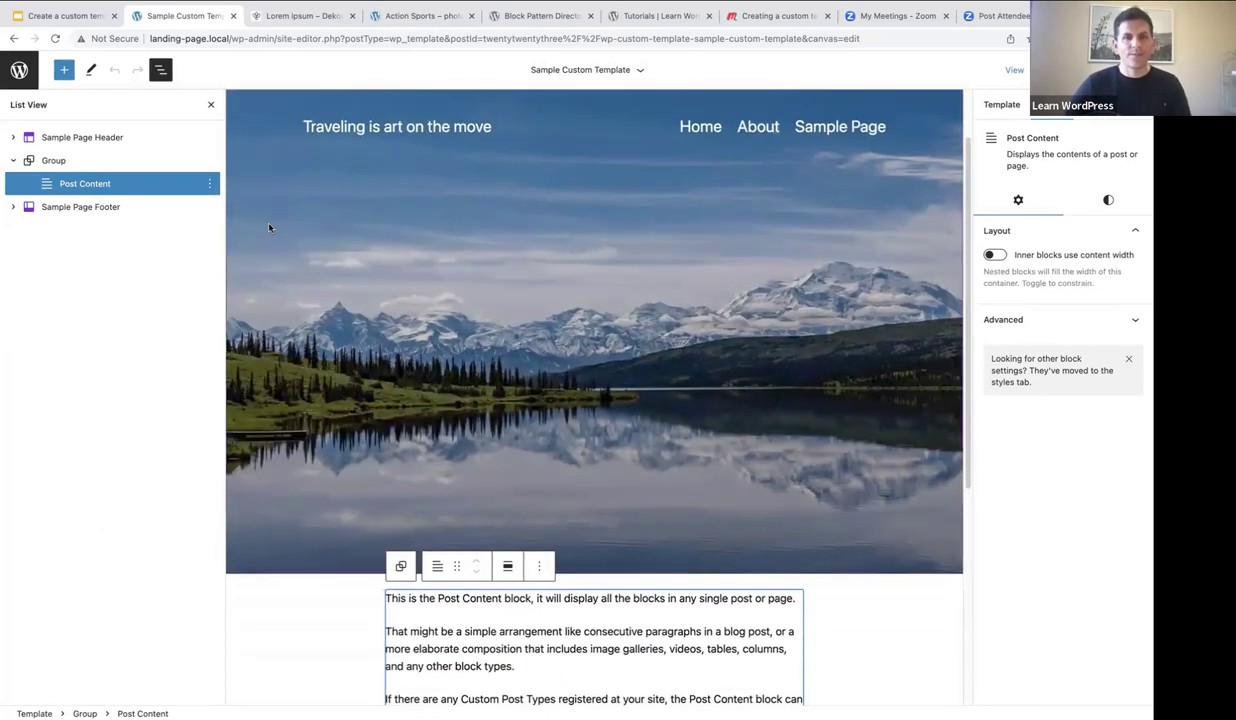
scroll(269, 230, up, 2)
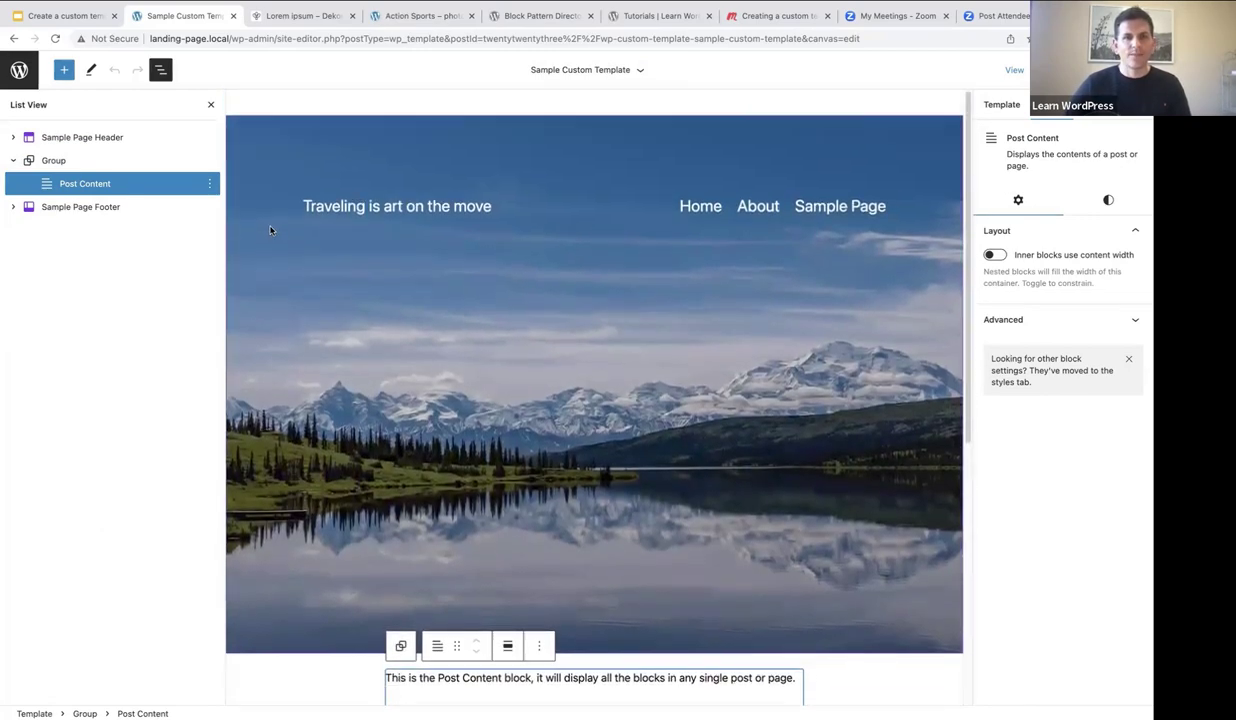
Return to the list of templates and show the template types available for adding a new one.
click(19, 72)
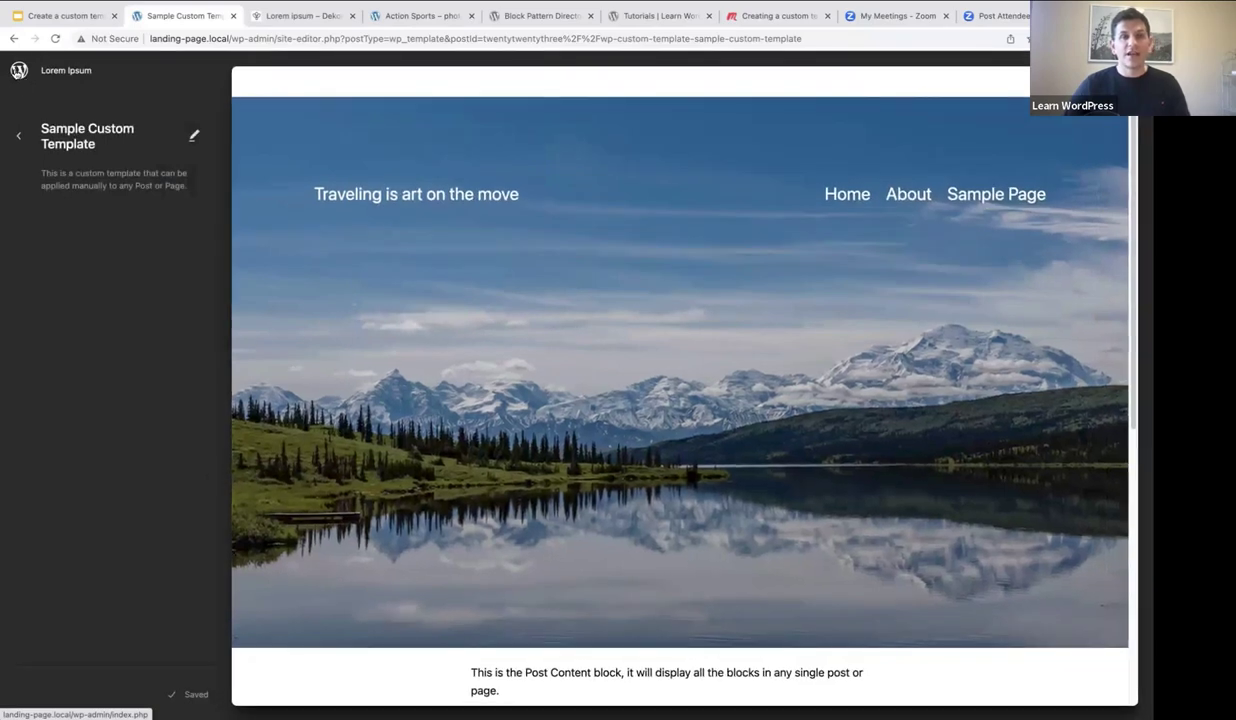
click(17, 134)
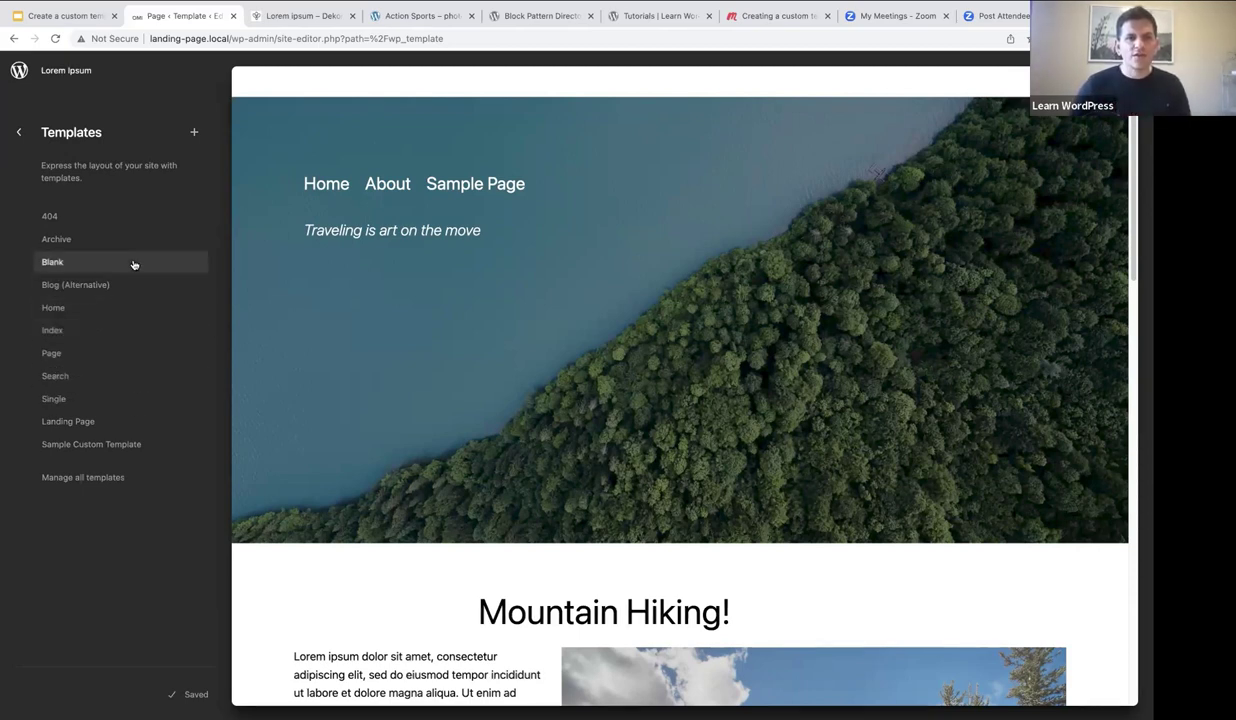
click(196, 134)
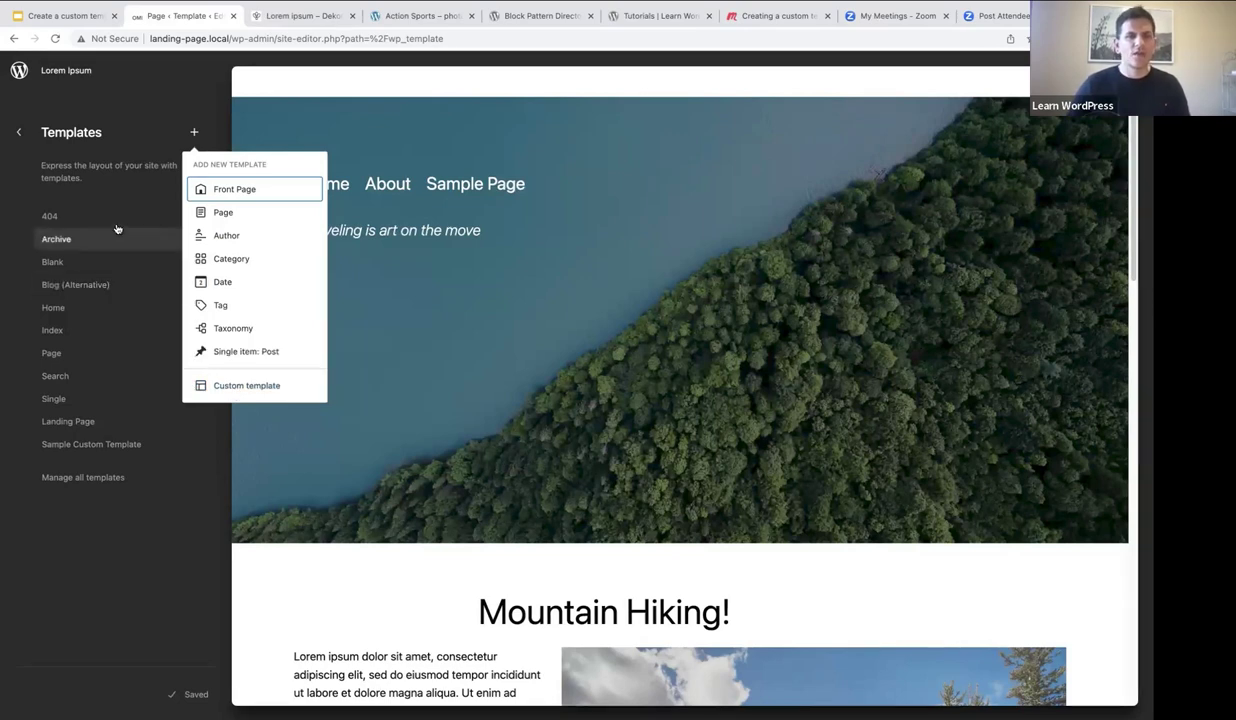
Open the full management list of template parts and review which are theme-supplied, customized or user-created.
click(19, 131)
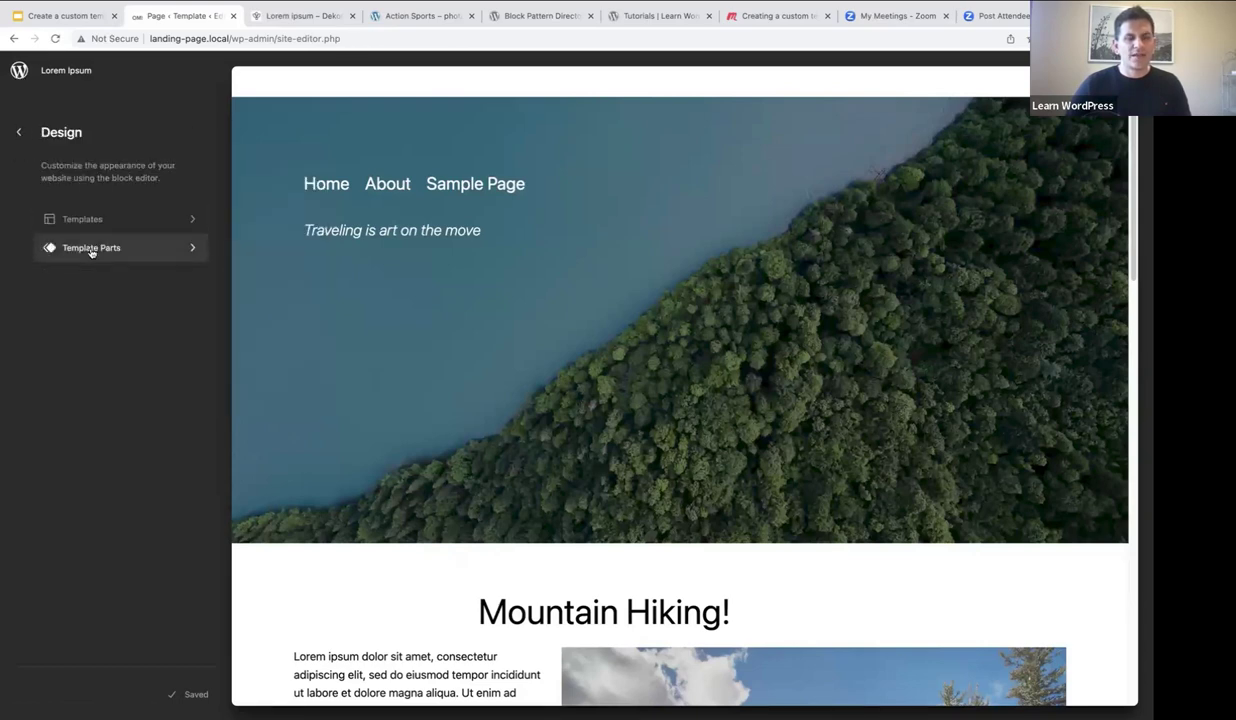
click(91, 249)
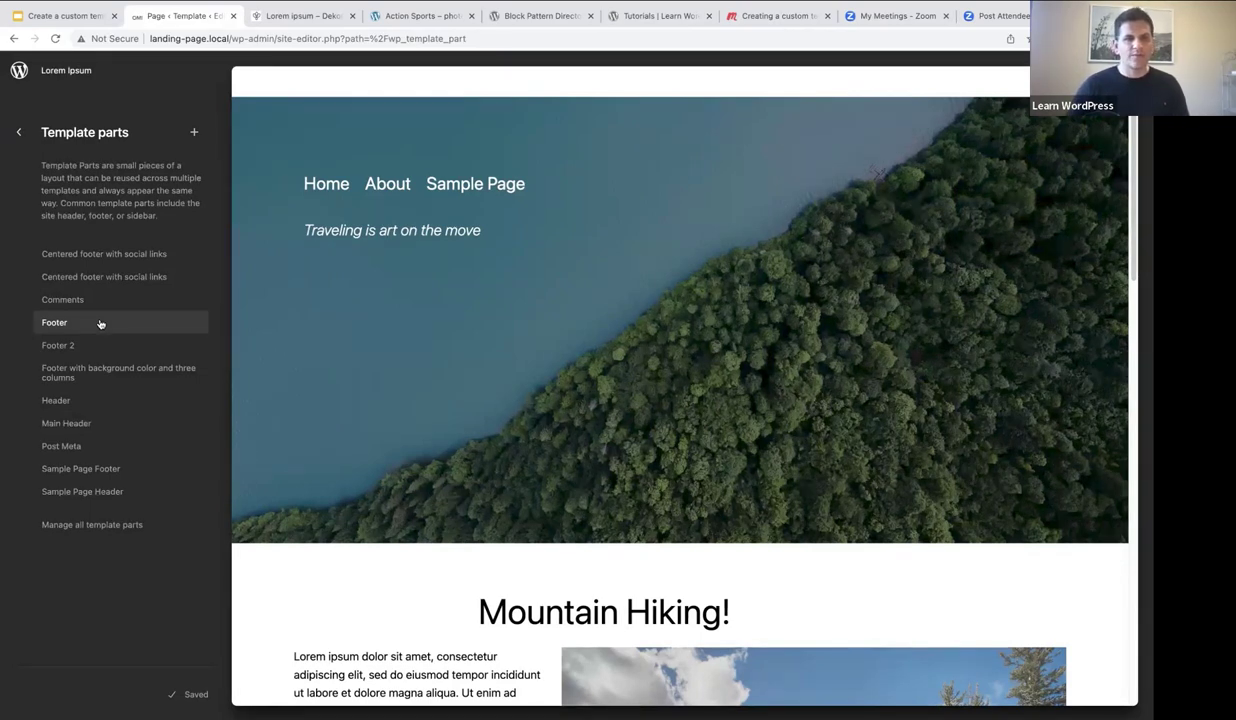
click(87, 527)
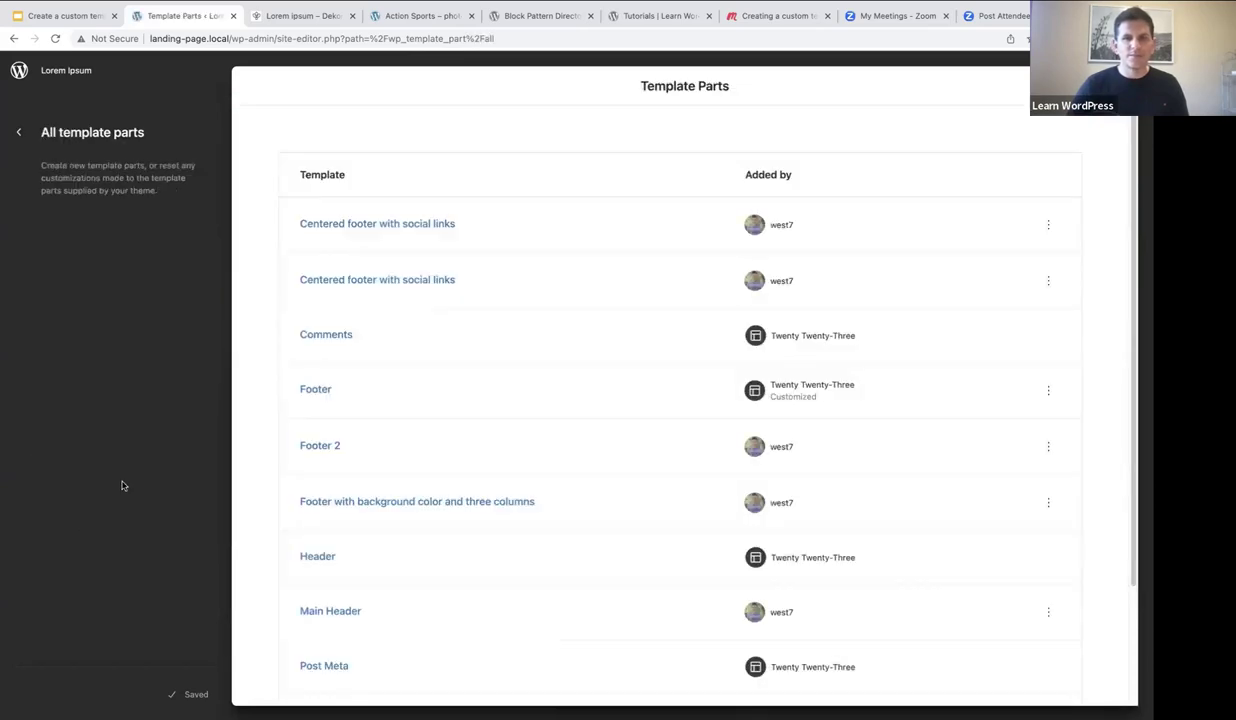
scroll(331, 411, down, 1)
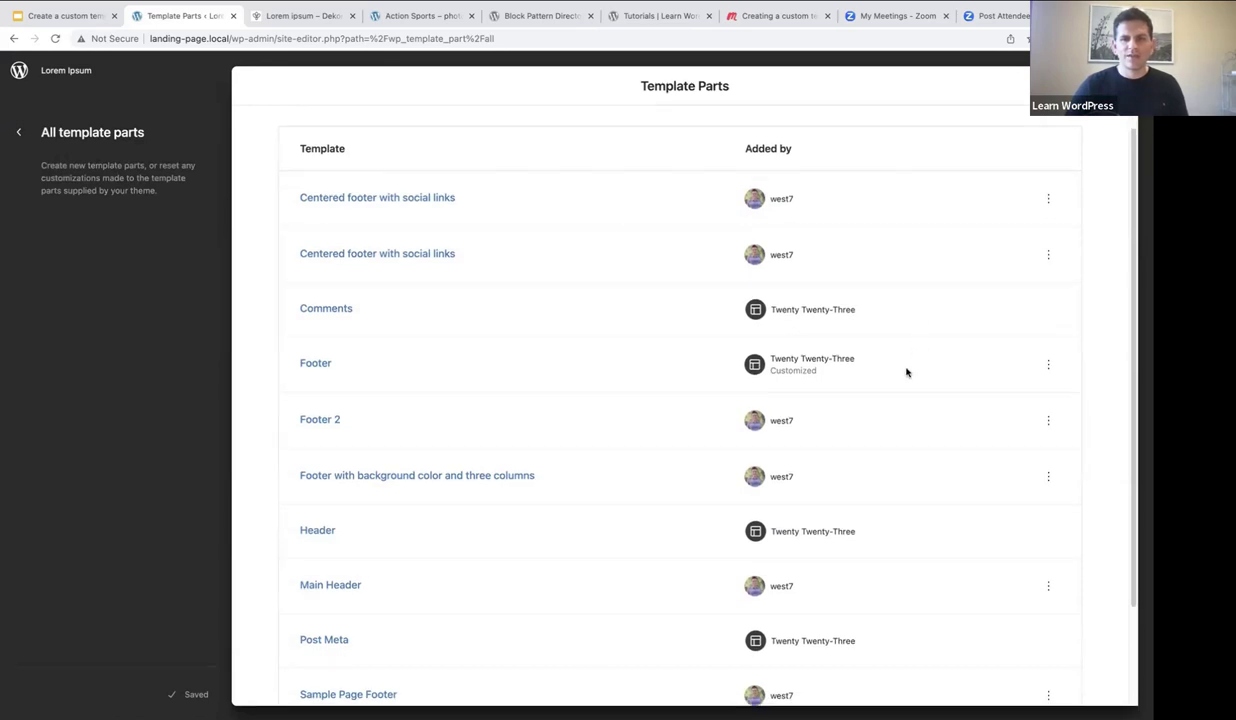
scroll(906, 372, down, 2)
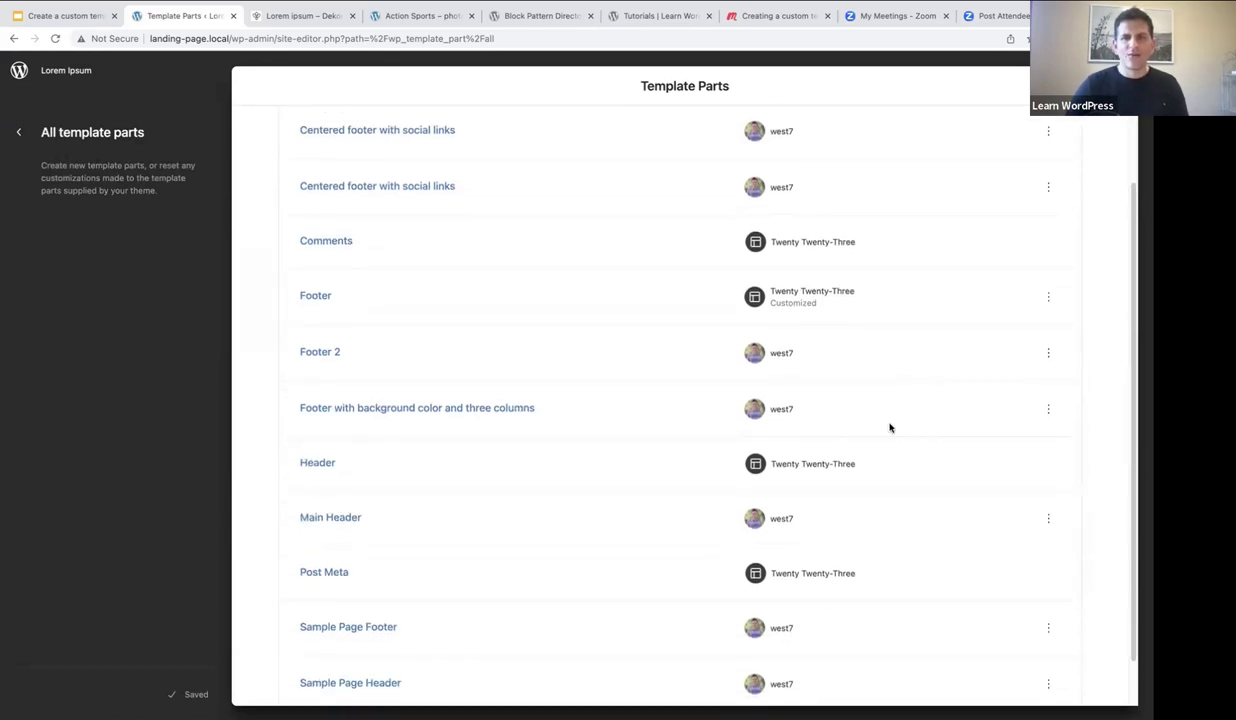
scroll(902, 411, up, 2)
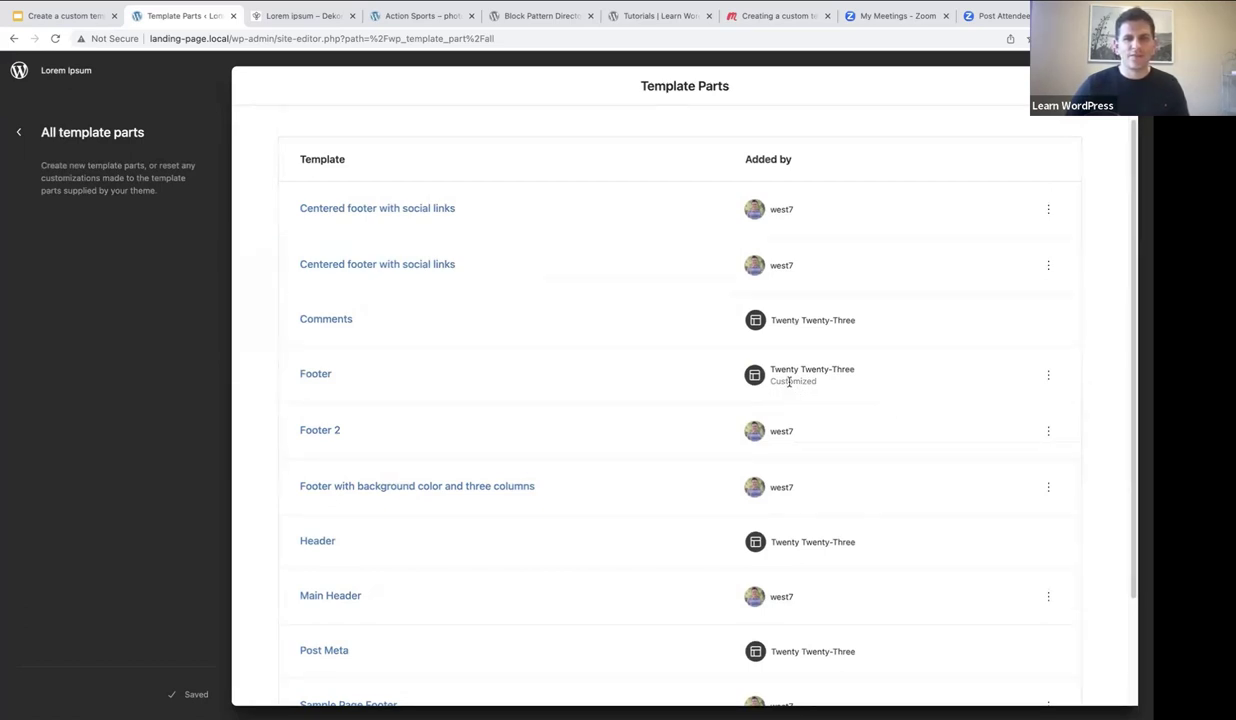
Open the full management list of templates and review which are theme-supplied, customized or user-created.
click(16, 131)
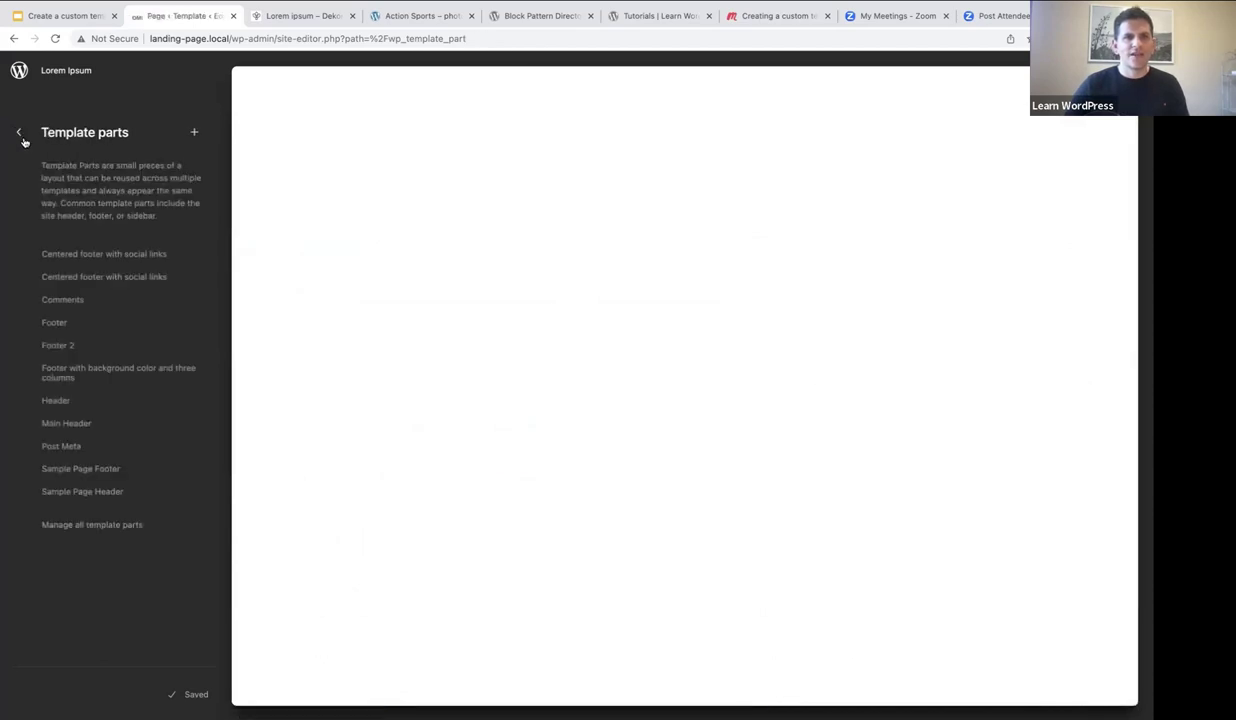
click(18, 131)
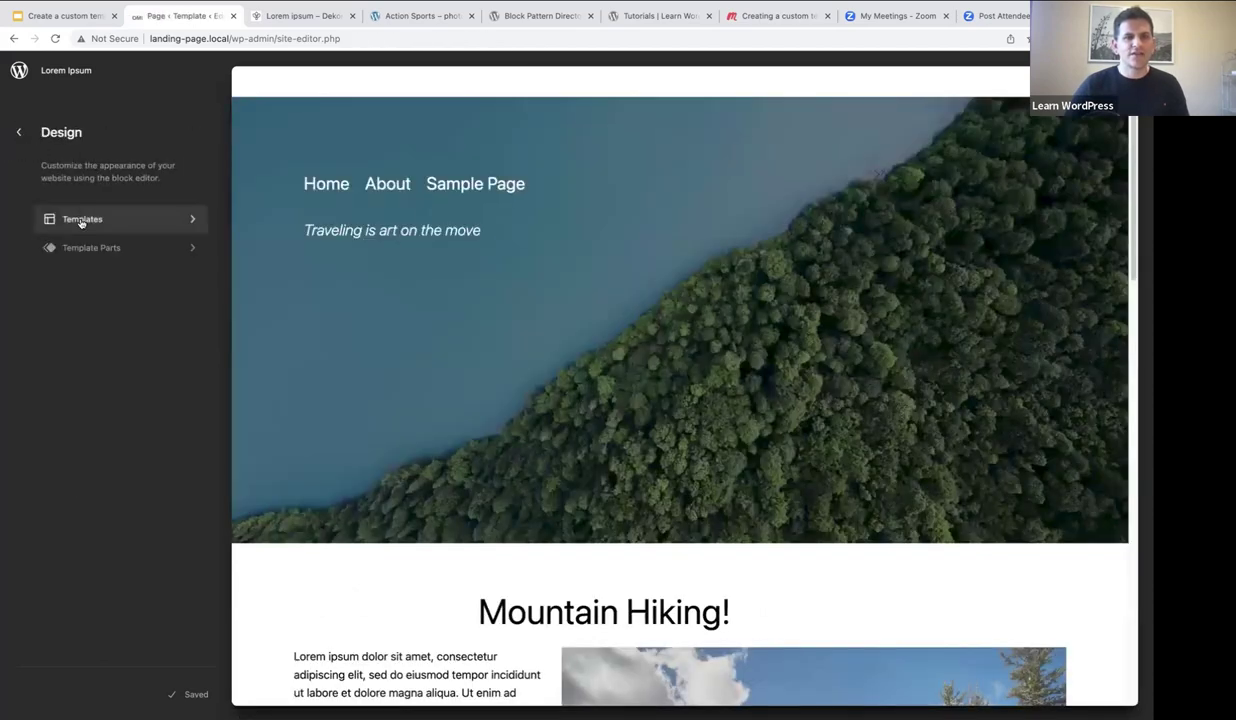
click(82, 220)
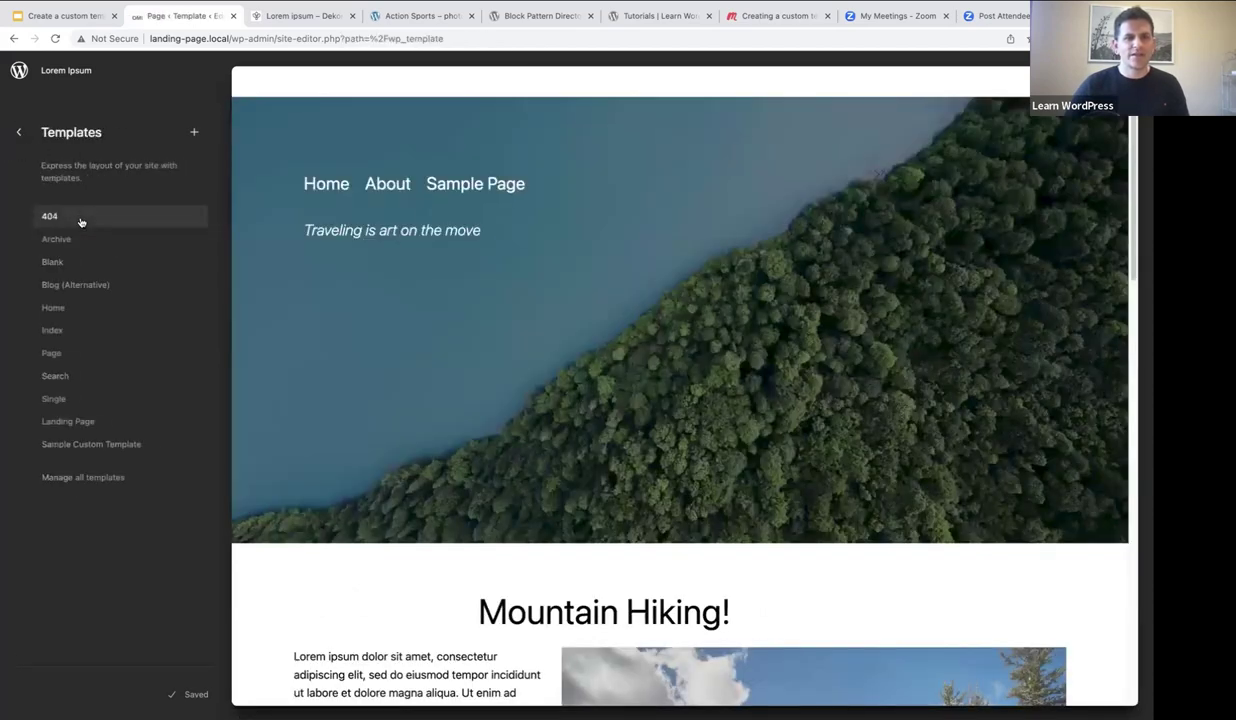
click(89, 478)
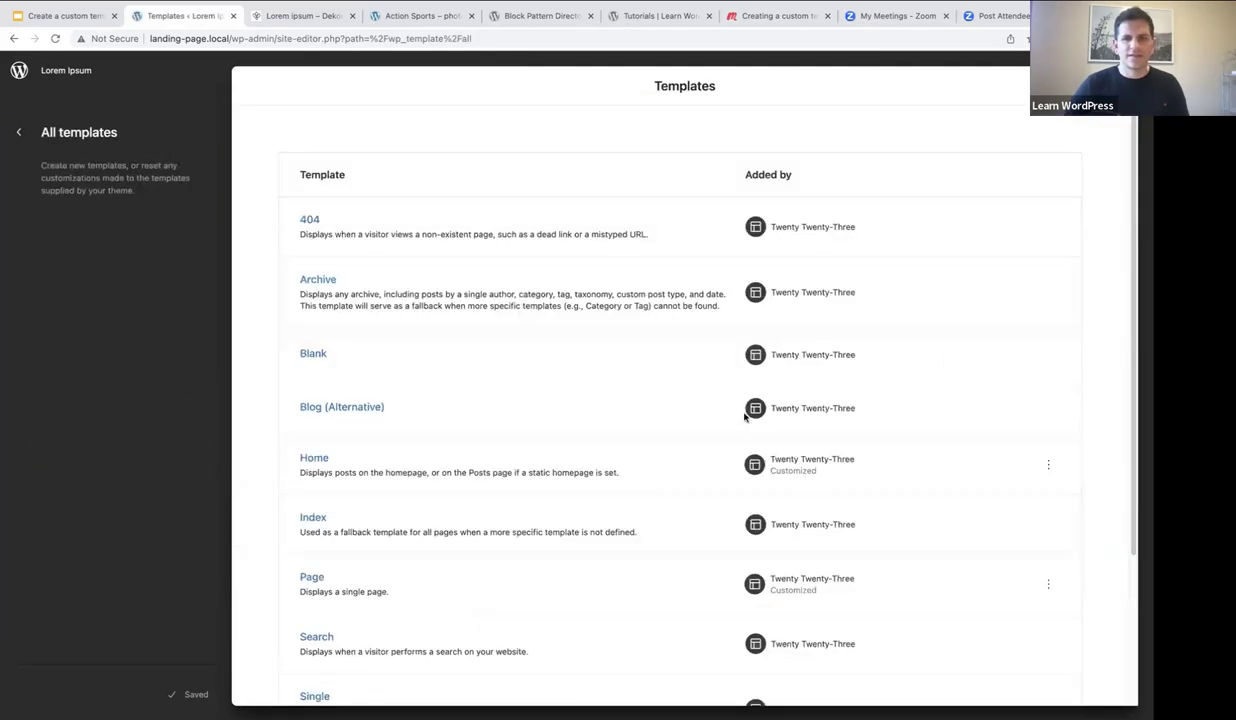
scroll(1073, 316, down, 2)
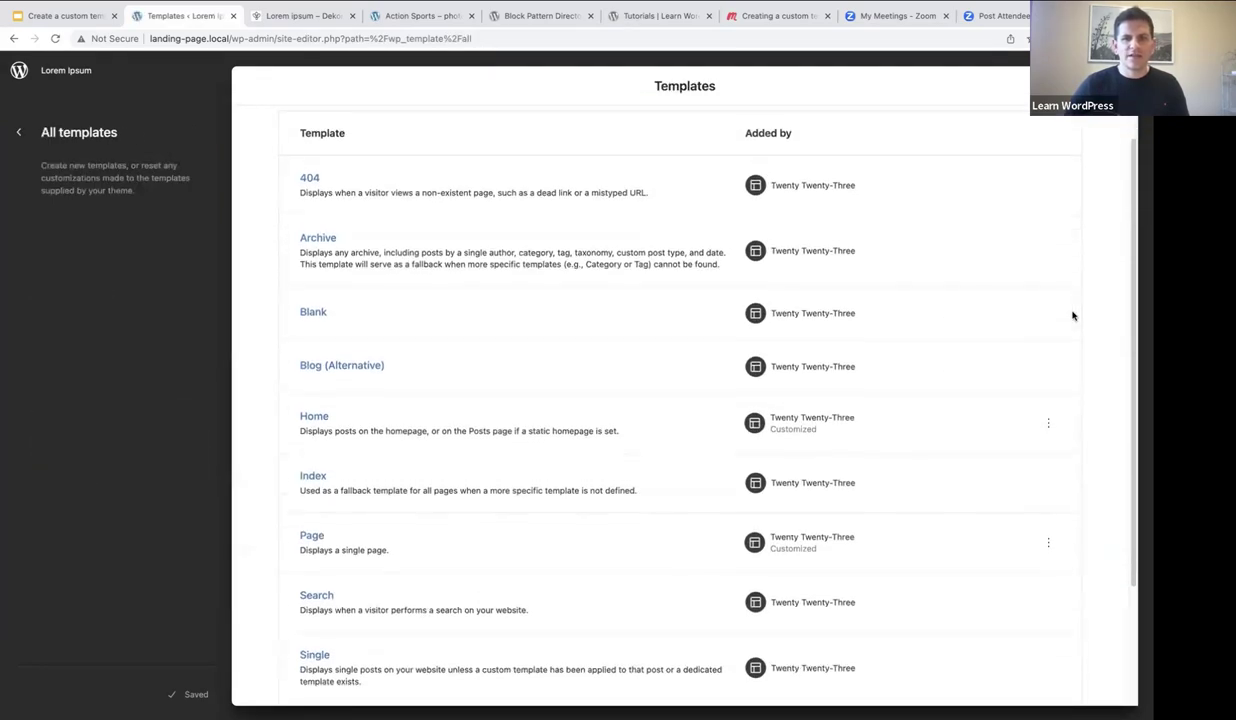
scroll(1073, 316, down, 2)
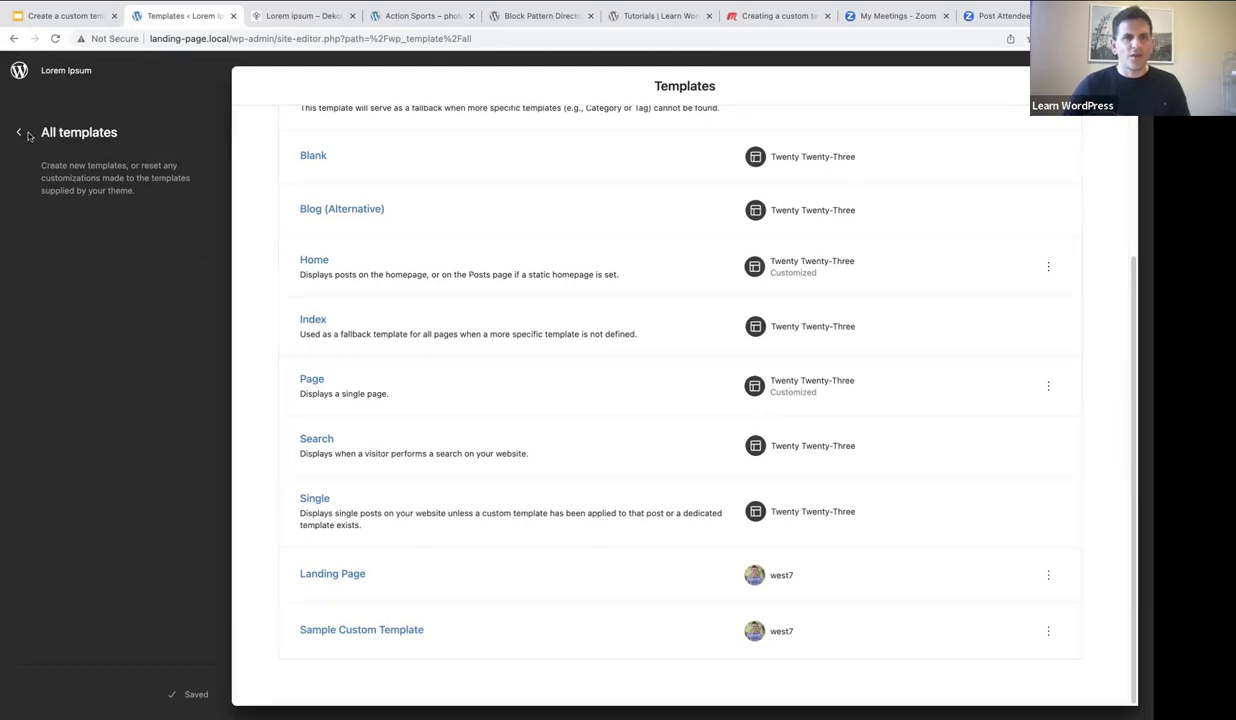
Leave the site editor to review the site's list of pages, and check the homepage and posts page assignments in the Reading settings.
click(19, 72)
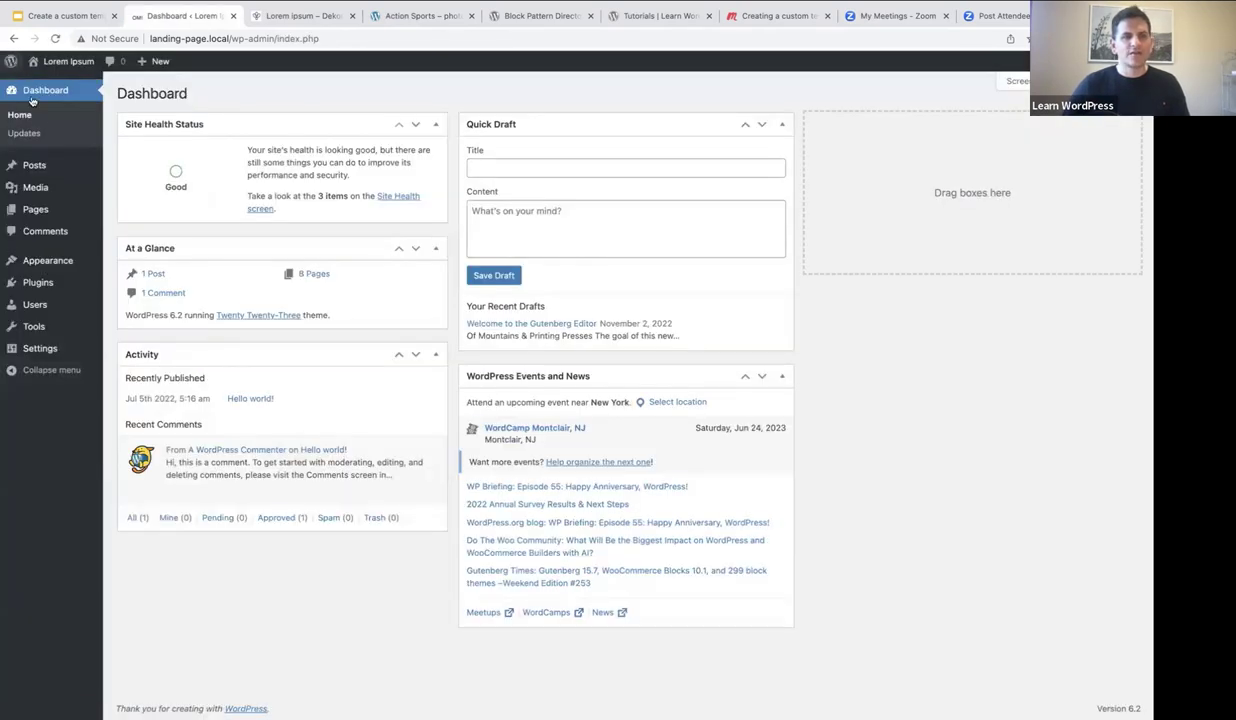
click(38, 208)
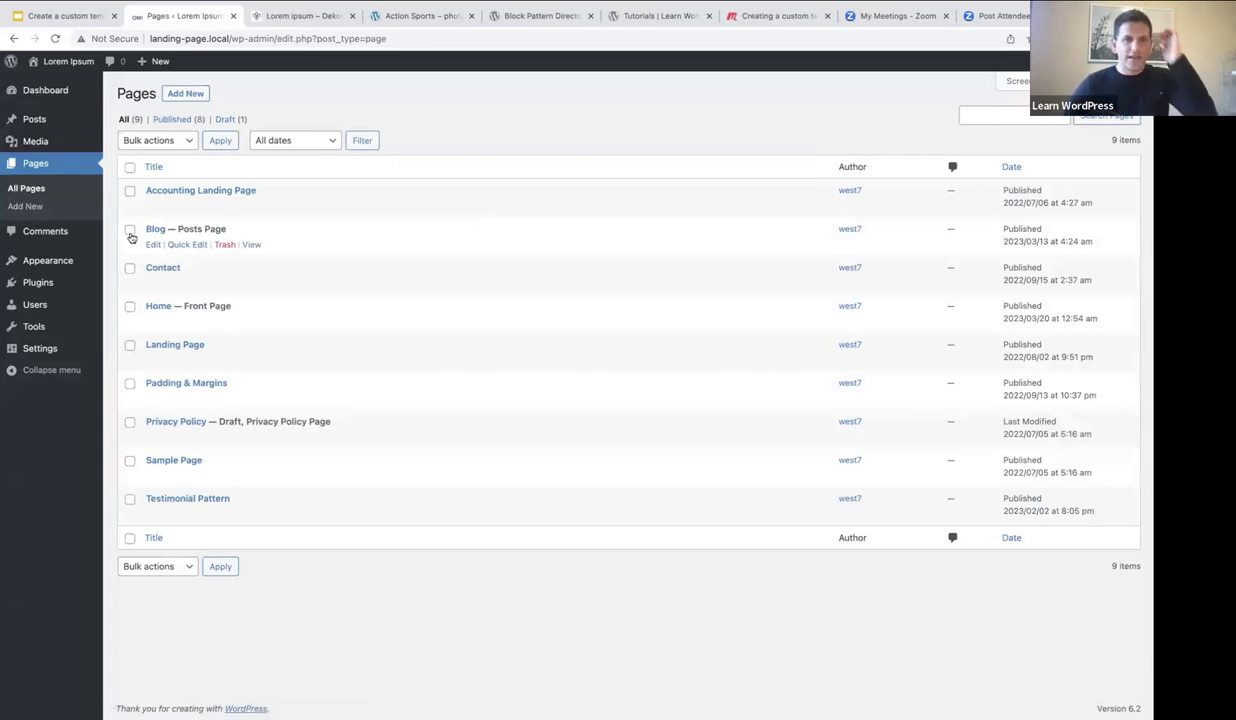
click(160, 307)
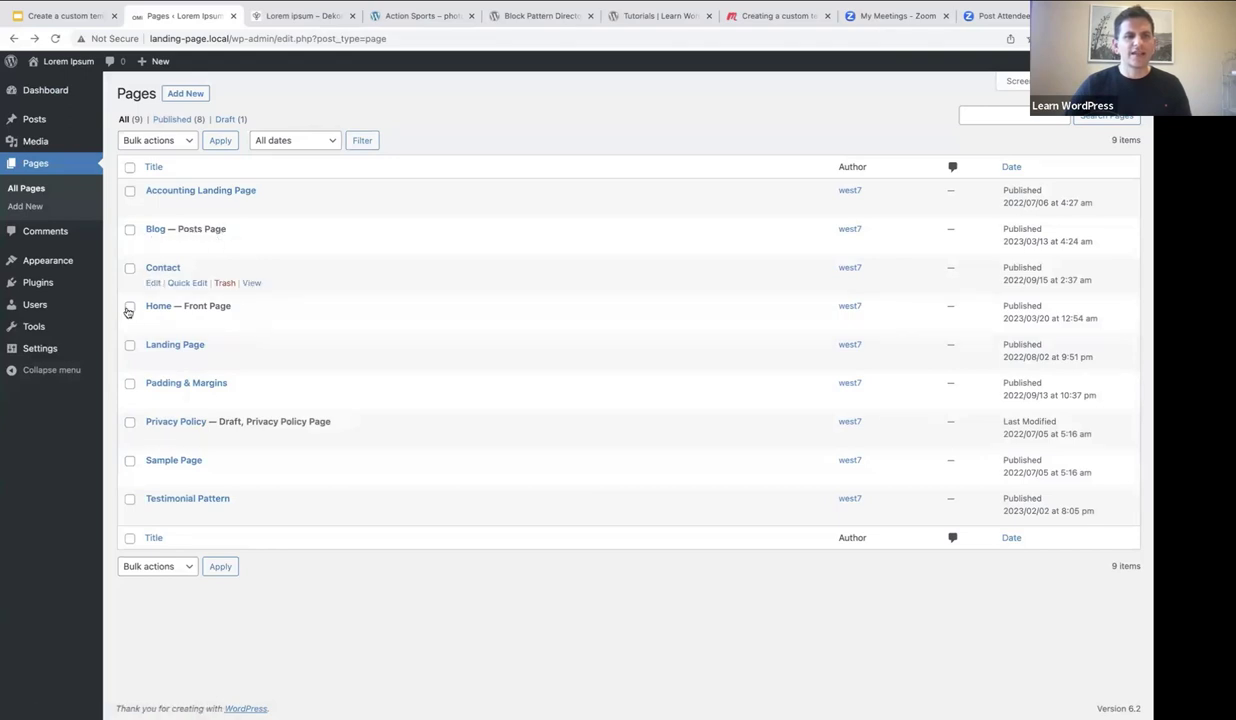
click(43, 350)
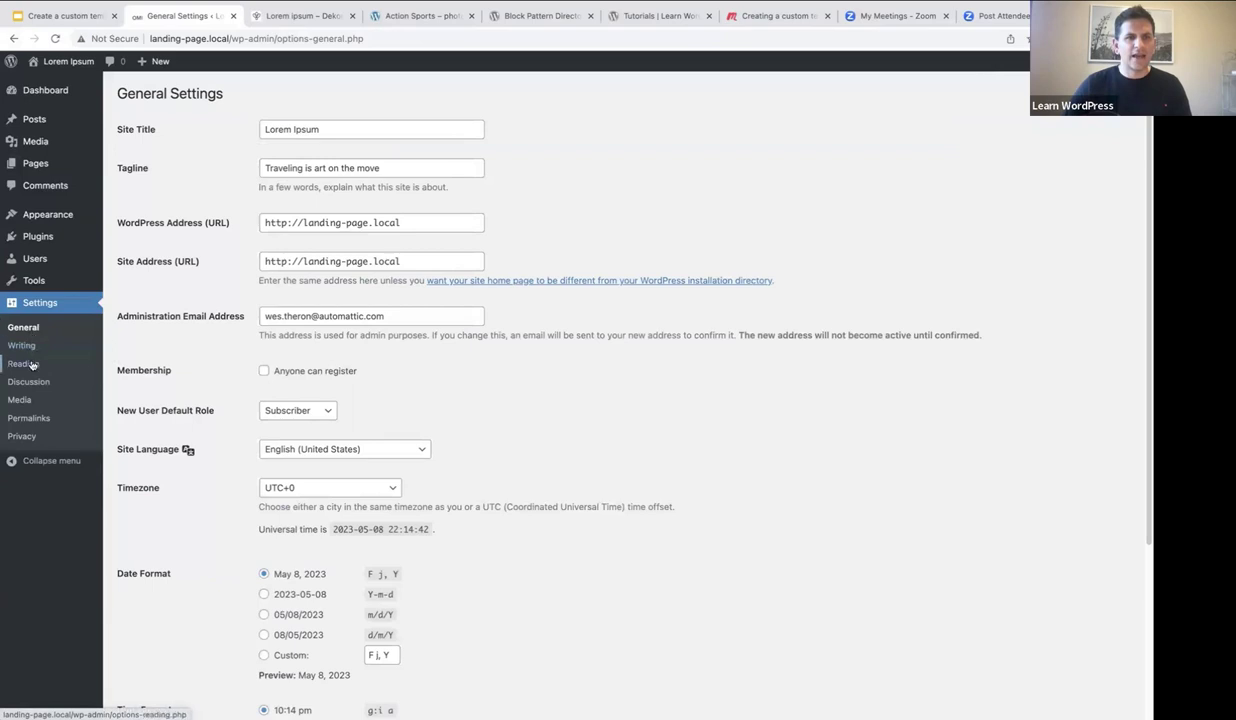
click(30, 364)
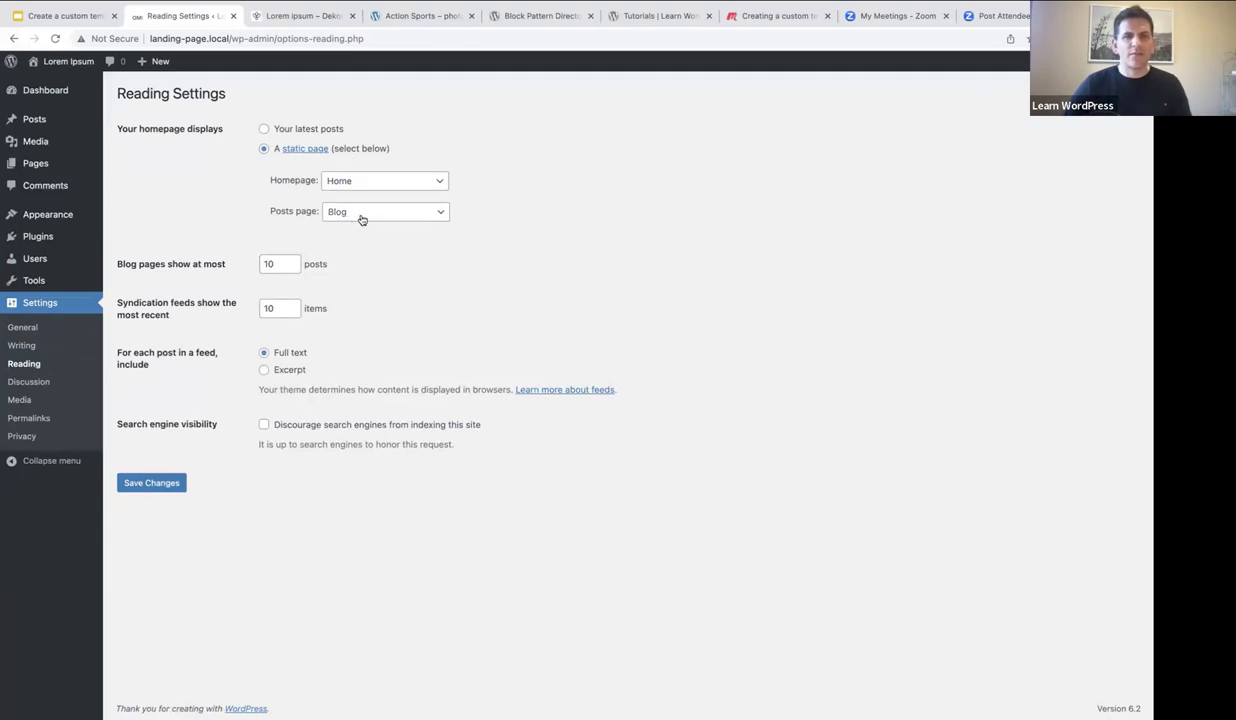
Open the Home page for editing from the list of pages and bring up its template options.
click(37, 167)
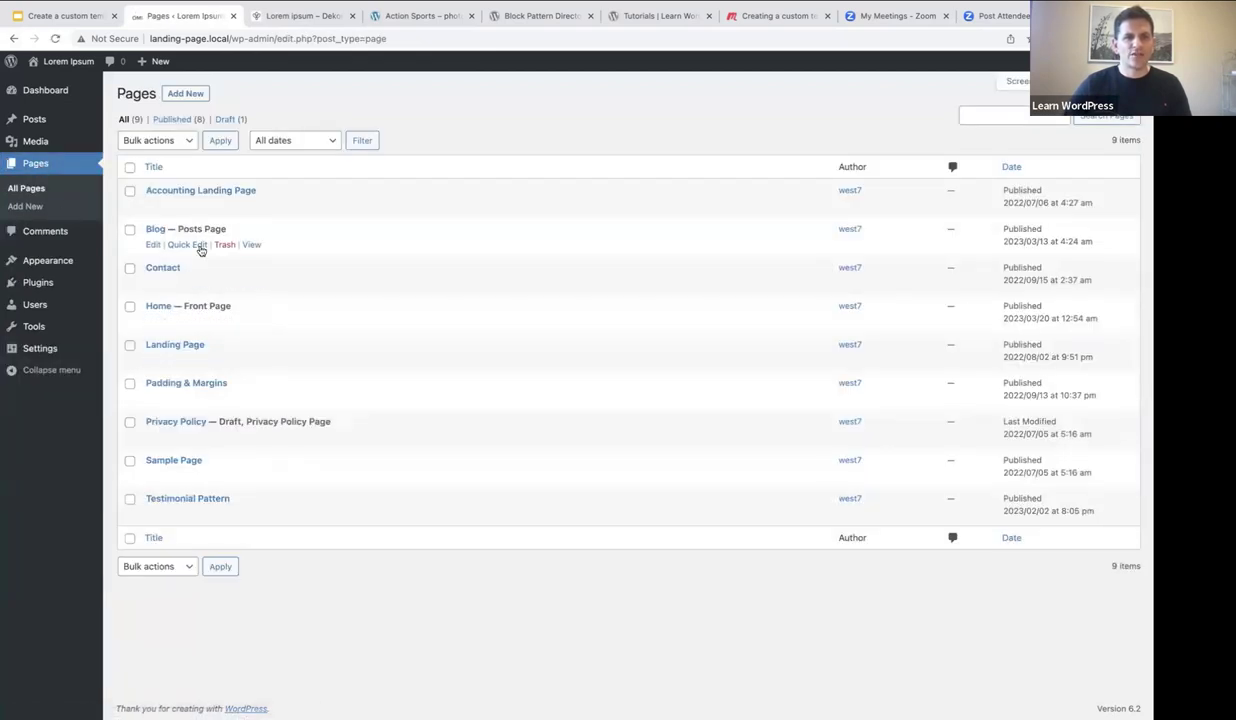
click(157, 307)
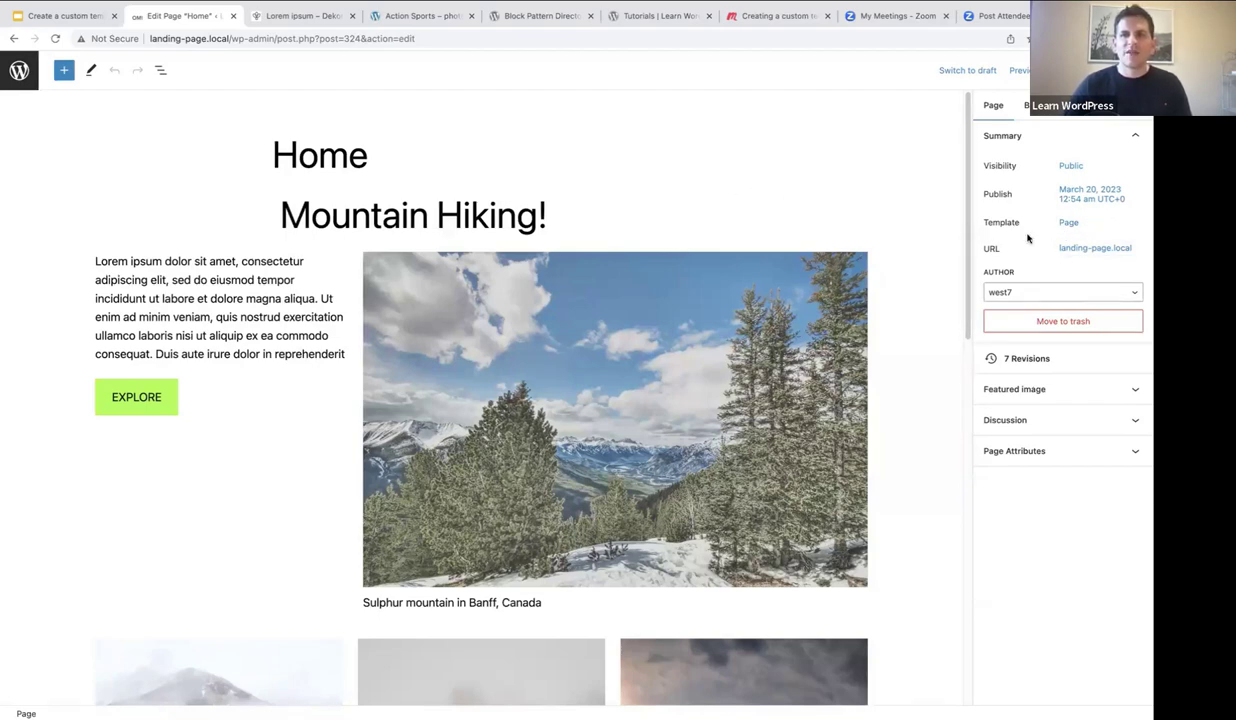
click(1070, 226)
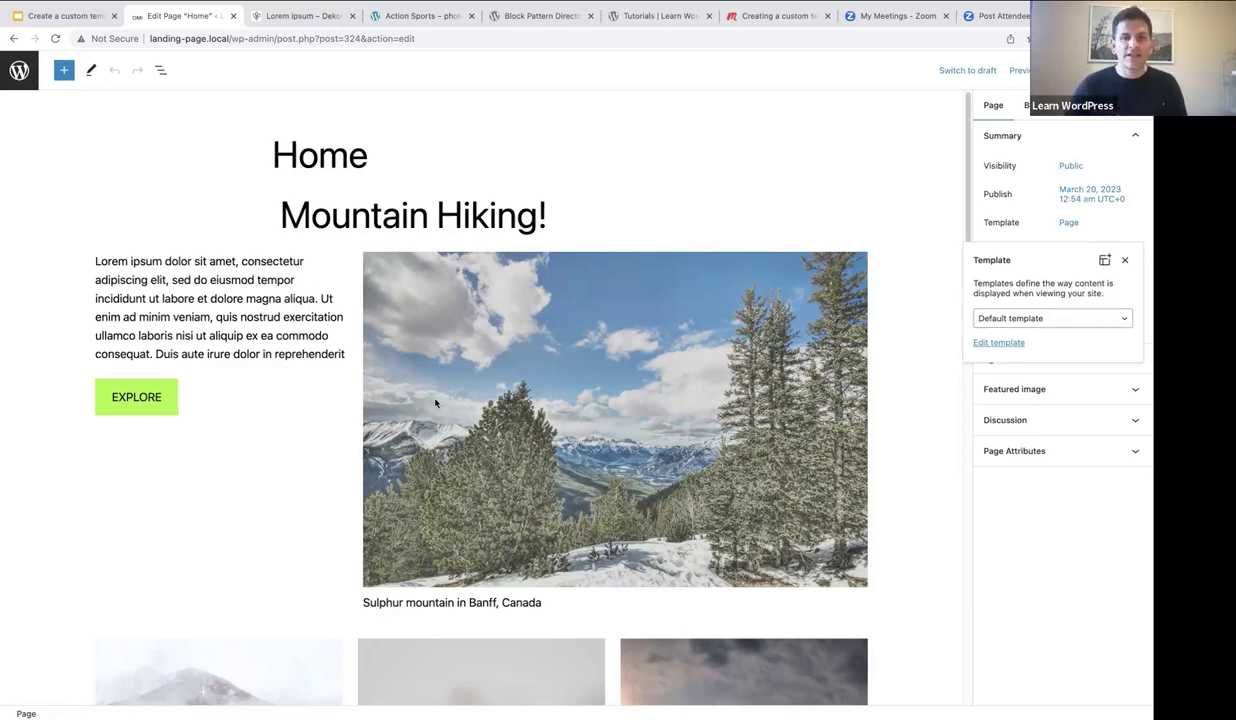
Review the Home page's content and the template choices available for it, keeping the default template.
scroll(420, 458, down, 2)
scroll(441, 455, down, 5)
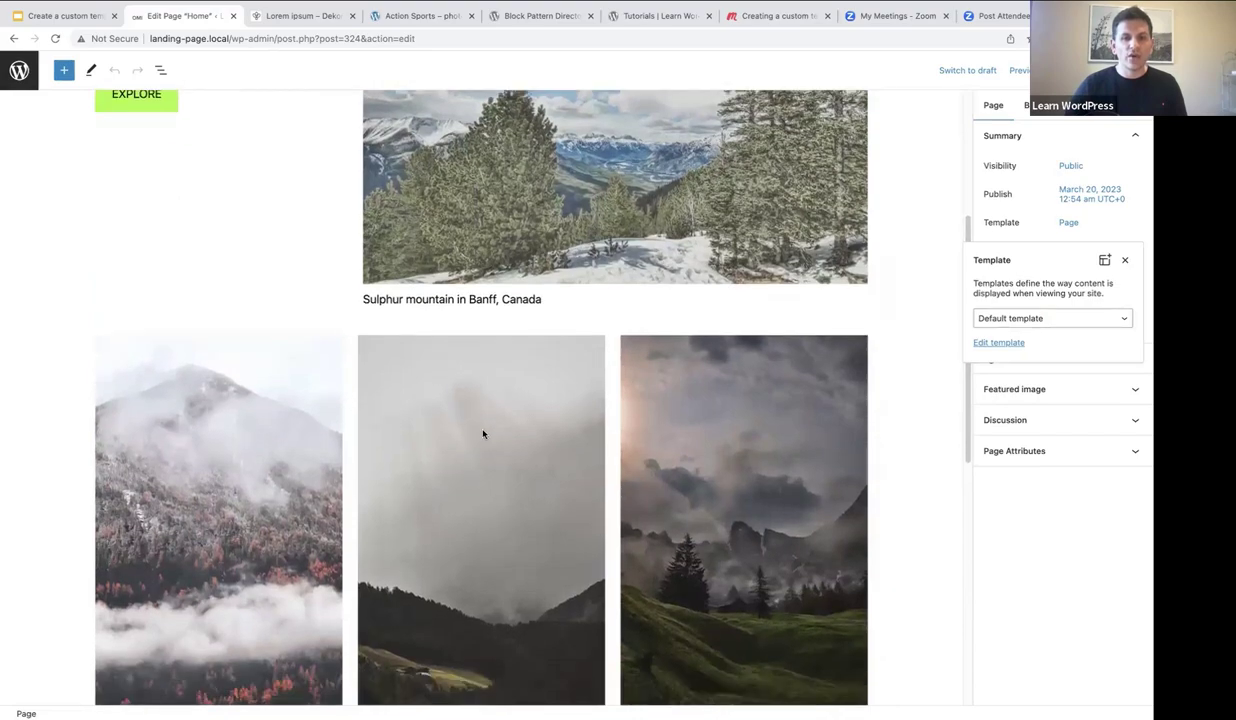
scroll(485, 435, up, 5)
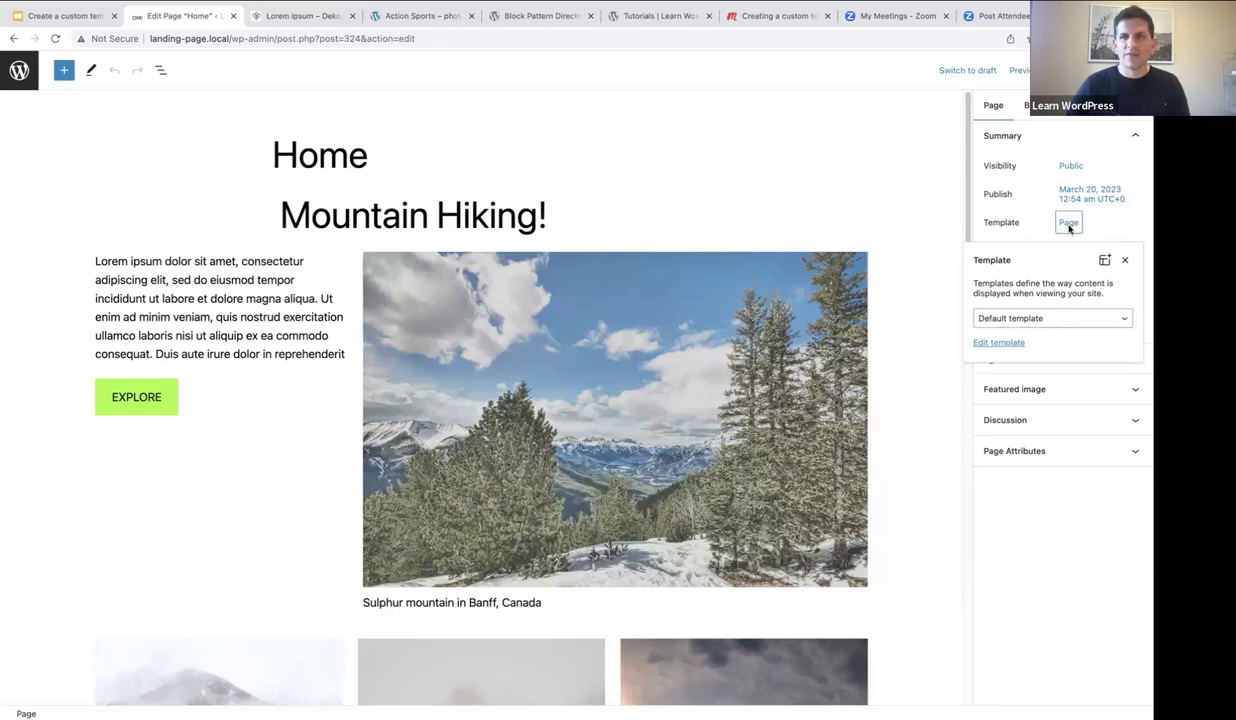
click(1036, 319)
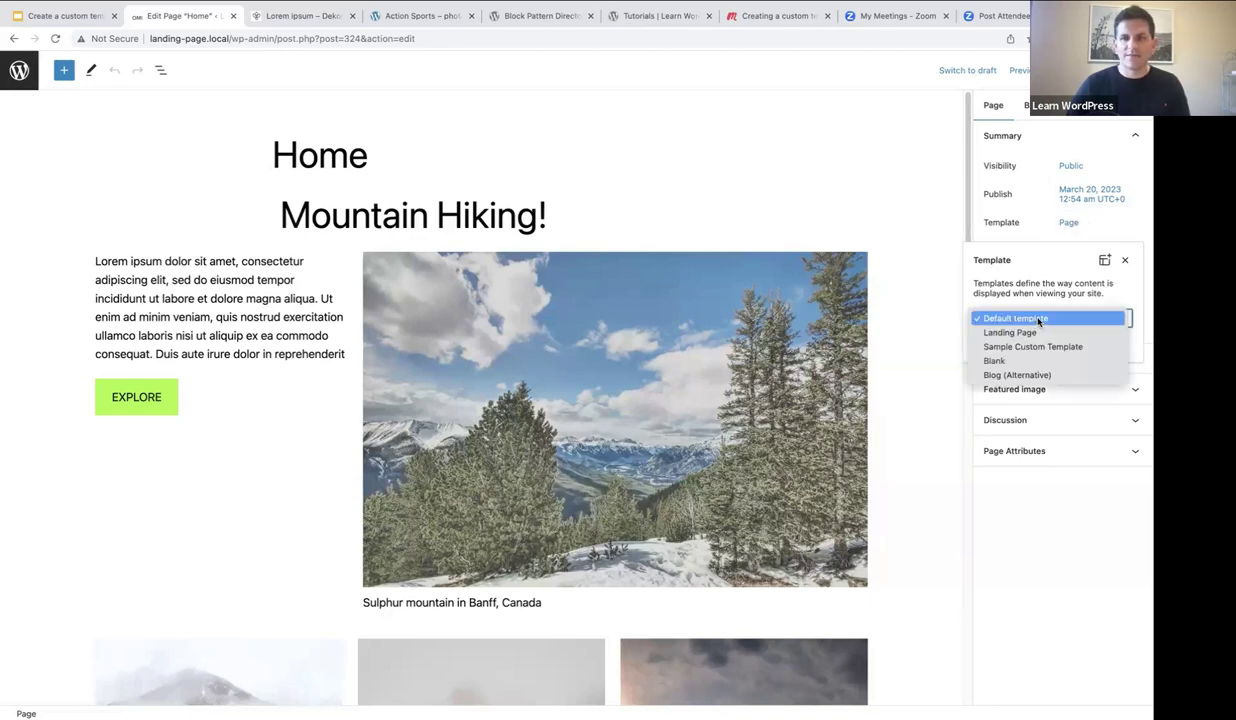
click(1036, 320)
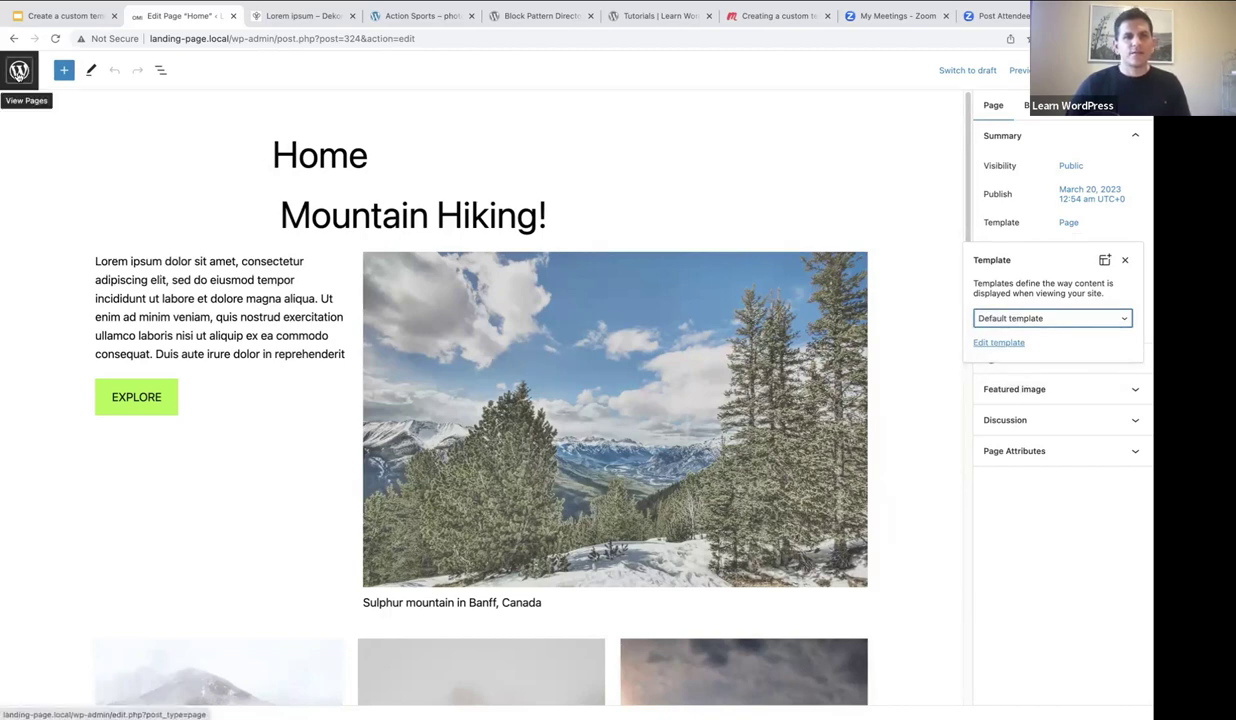
Open Sample Page for editing from the list of pages and review its content, assigned template and the alternative templates.
click(18, 80)
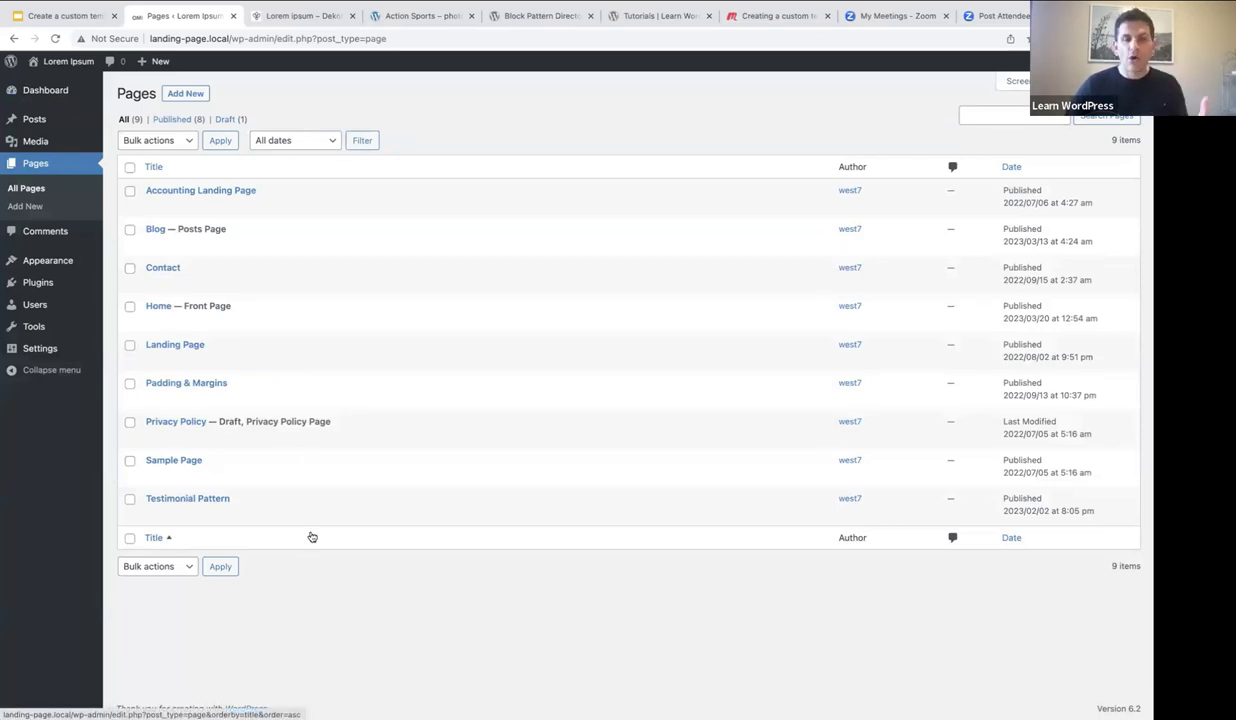
click(174, 460)
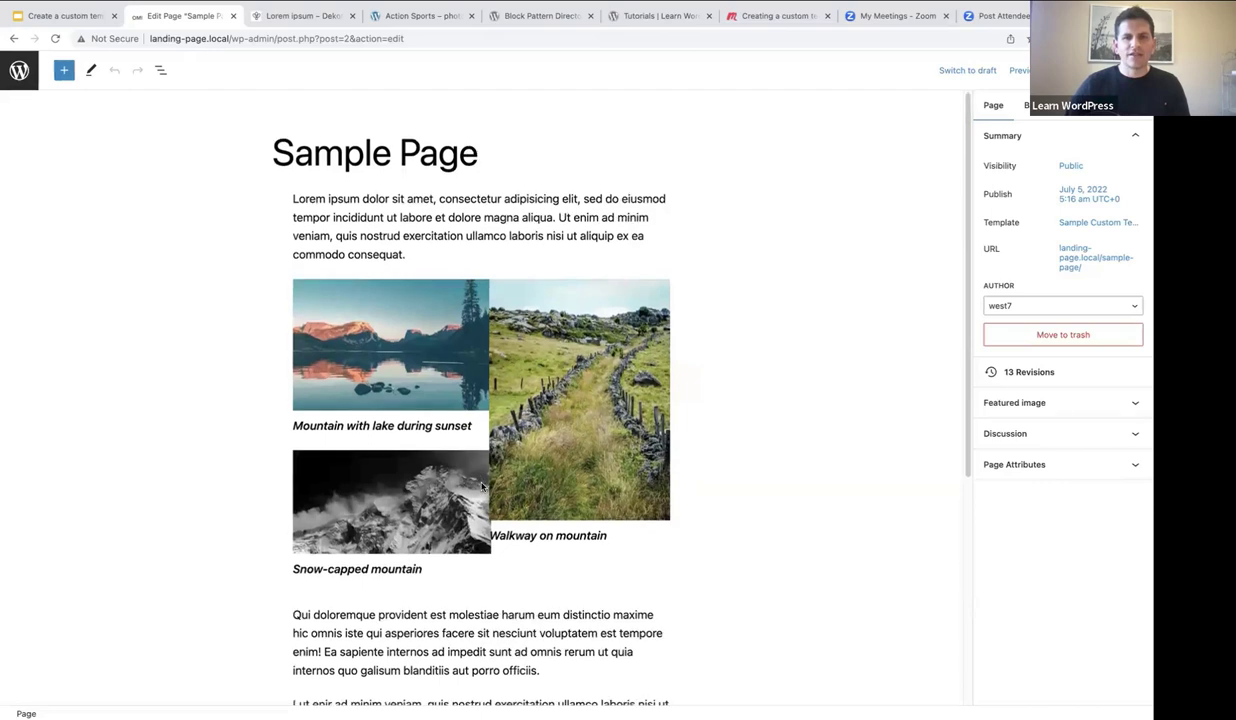
scroll(483, 483, down, 2)
scroll(483, 483, down, 5)
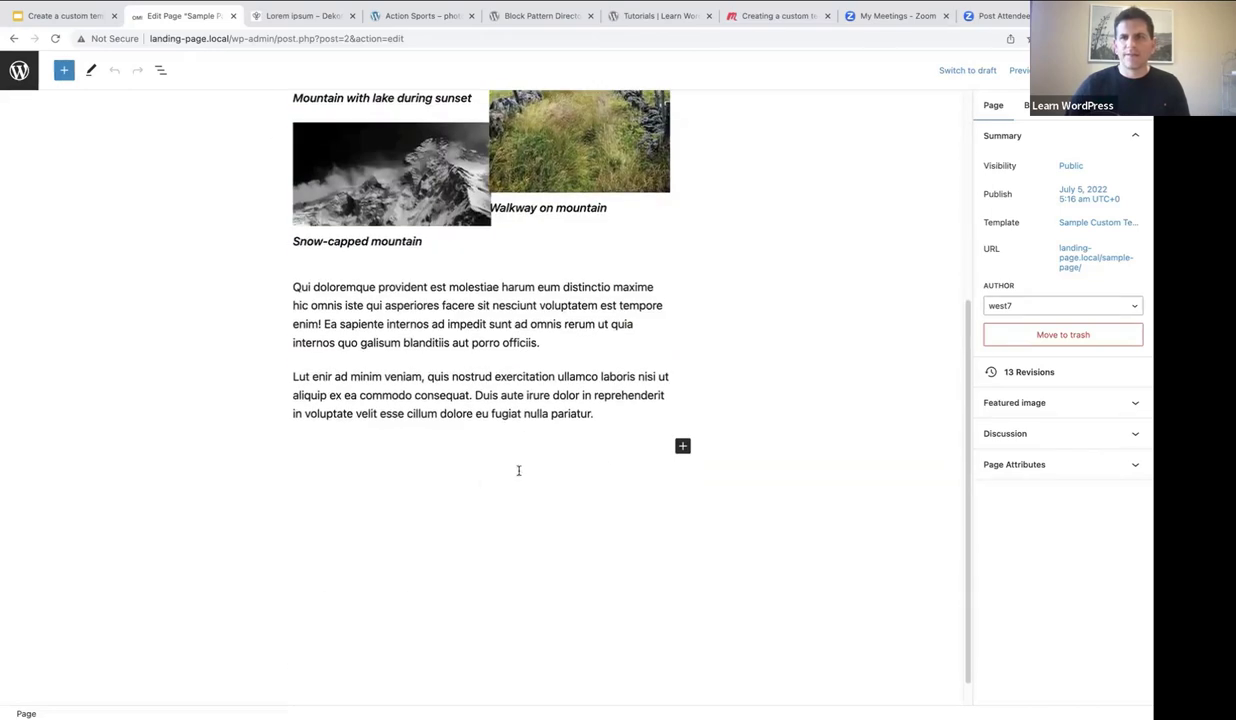
click(1068, 224)
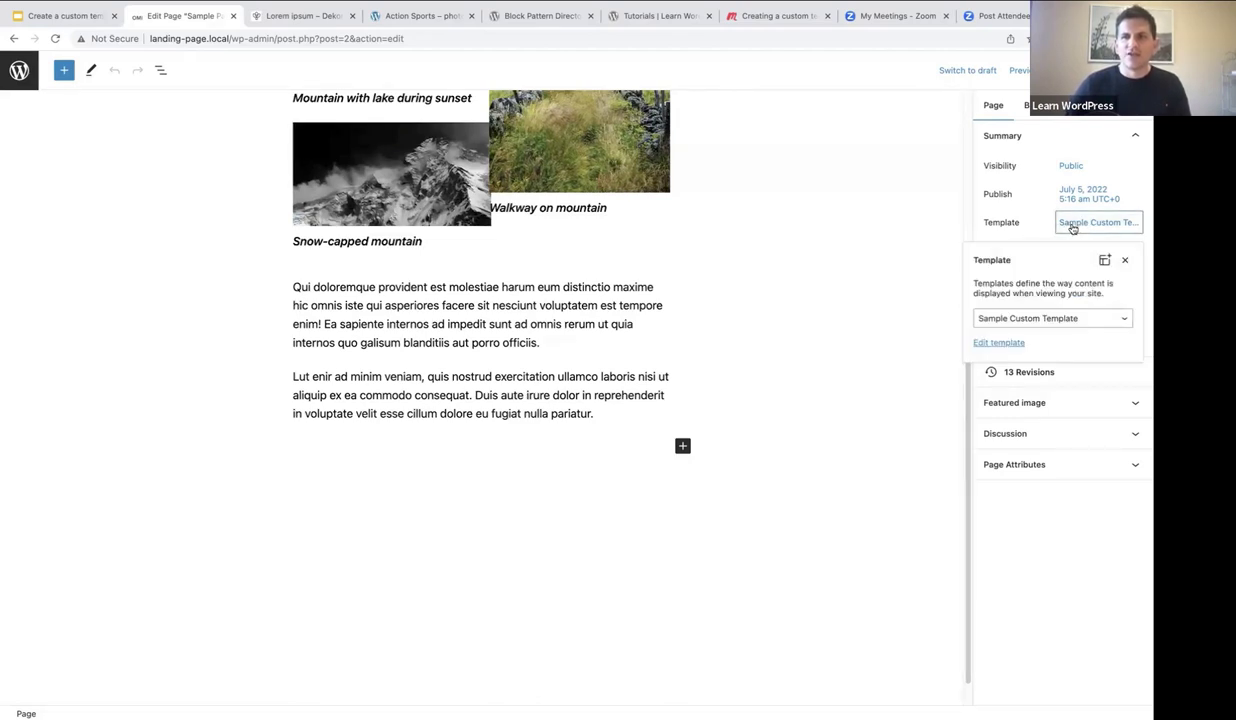
click(1093, 321)
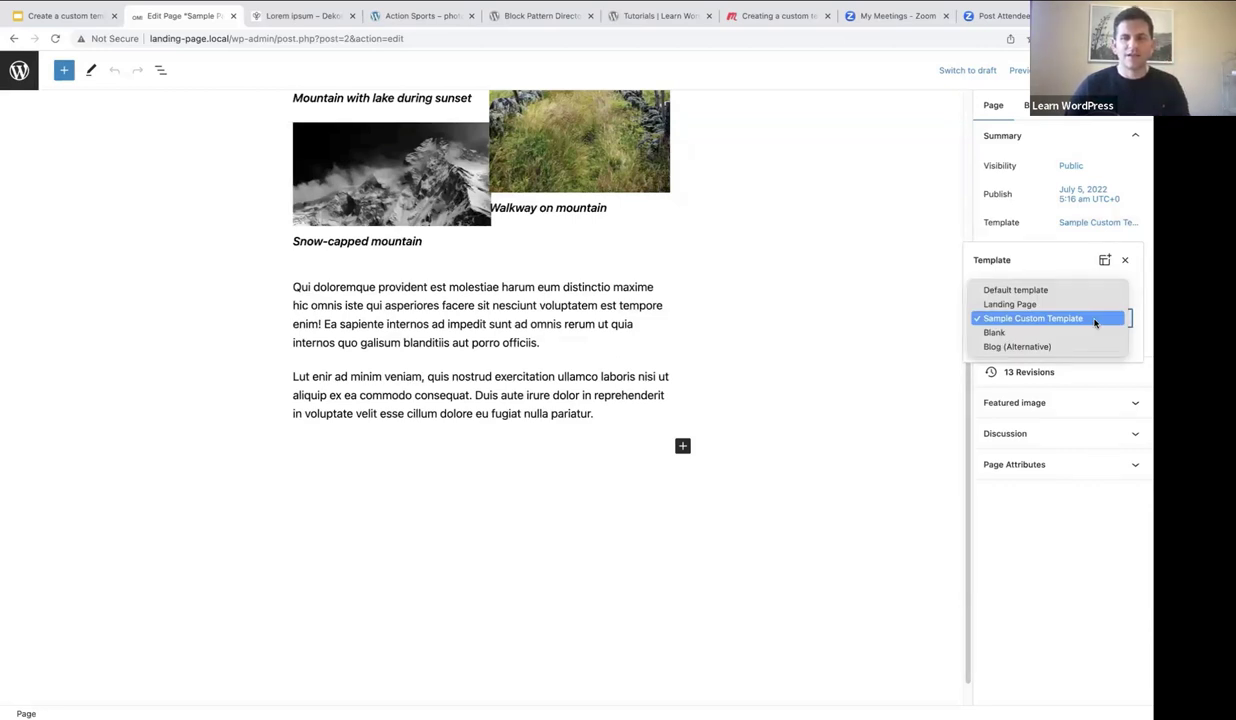
click(870, 309)
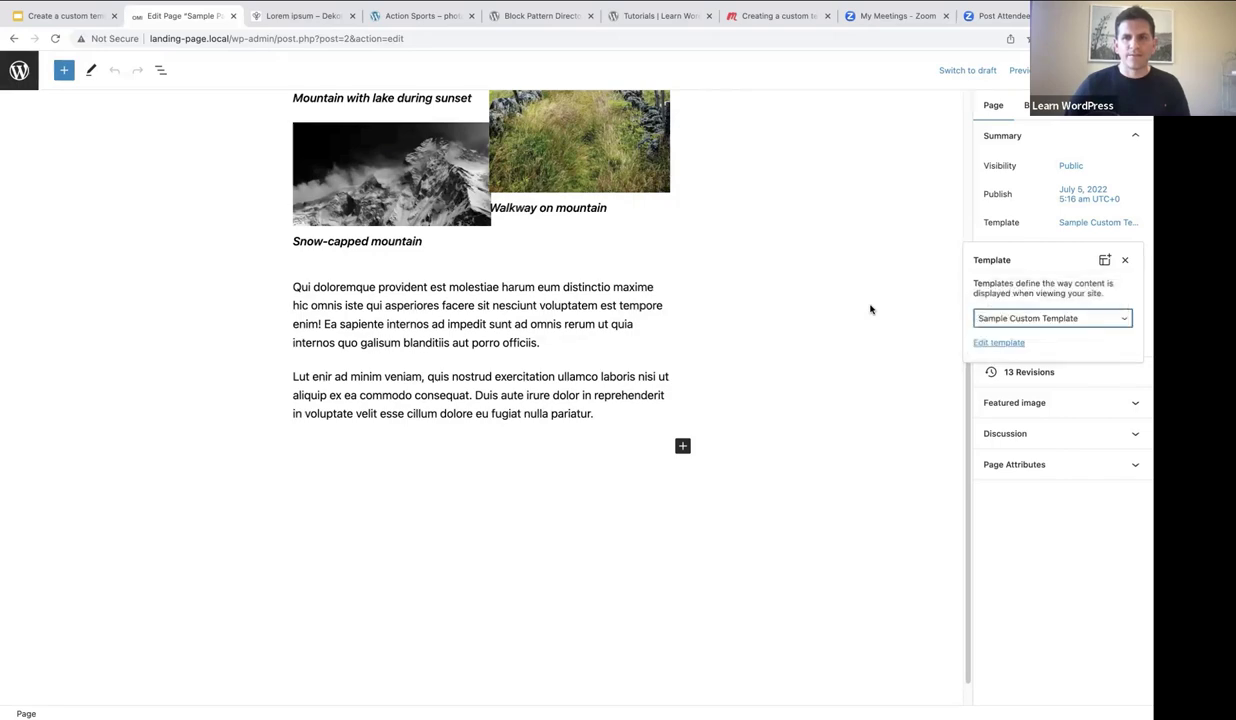
scroll(850, 309, up, 5)
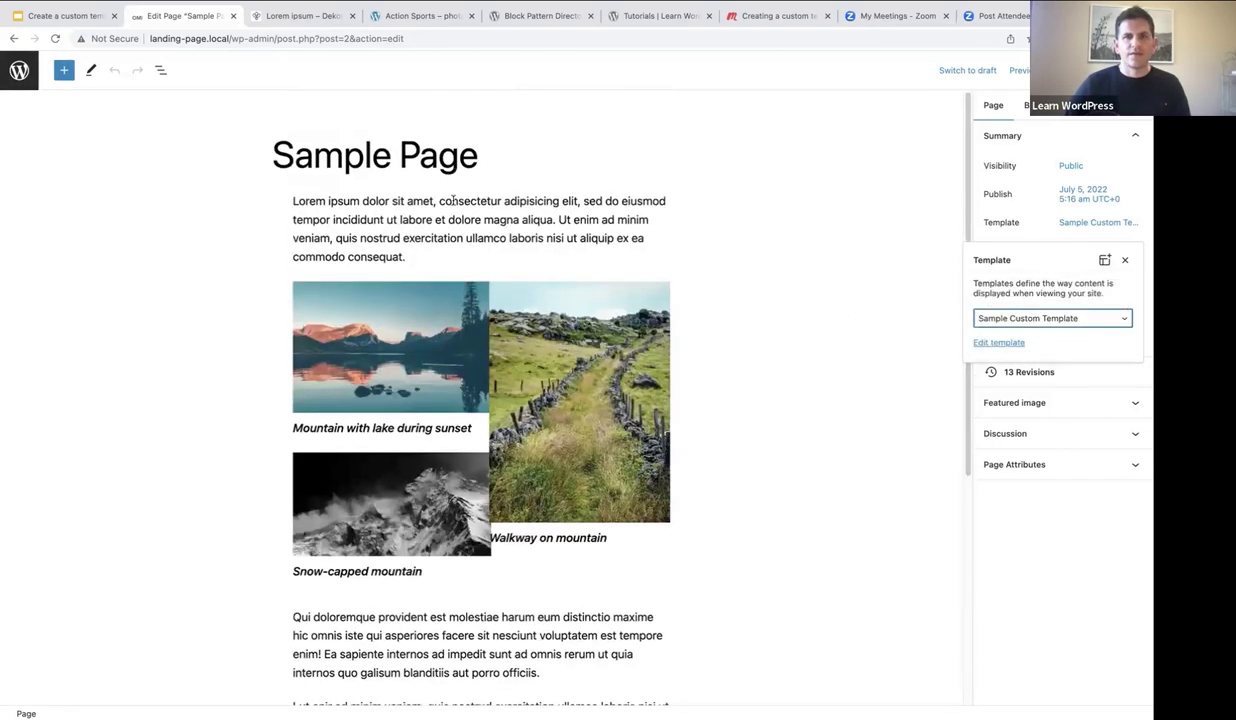
Leave the page editor, visit the live site and examine the homepage's header and content.
click(19, 71)
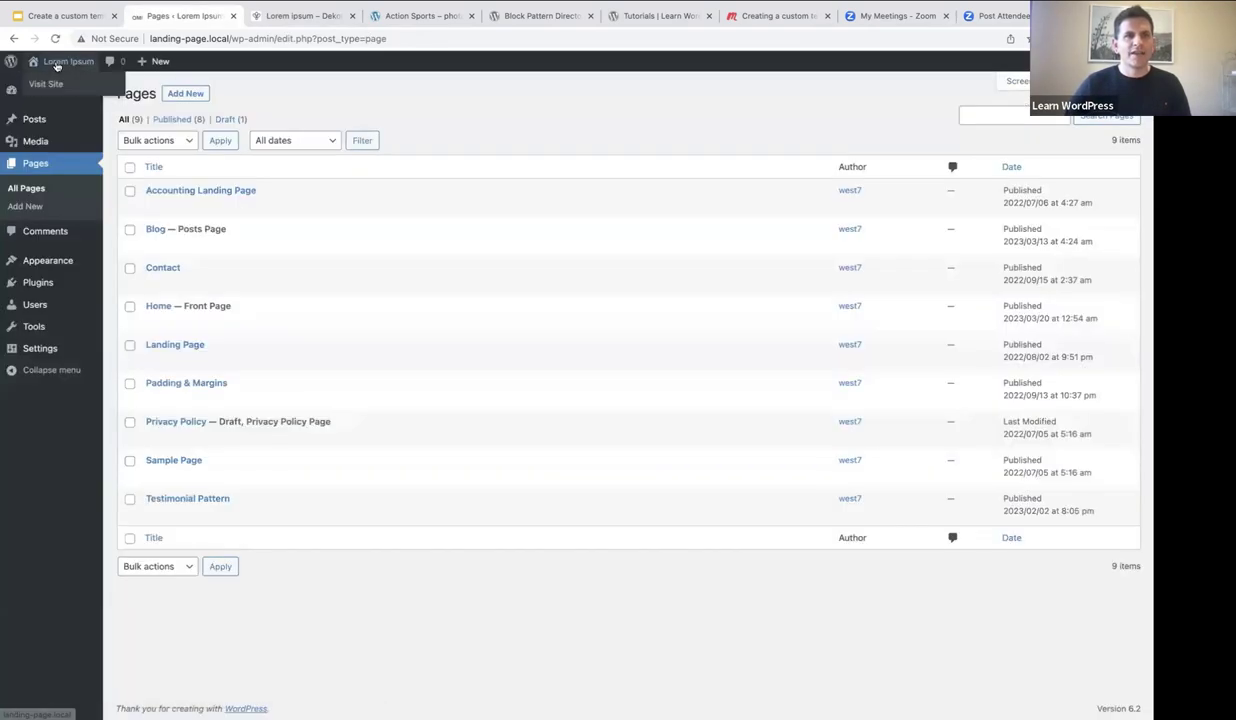
click(55, 62)
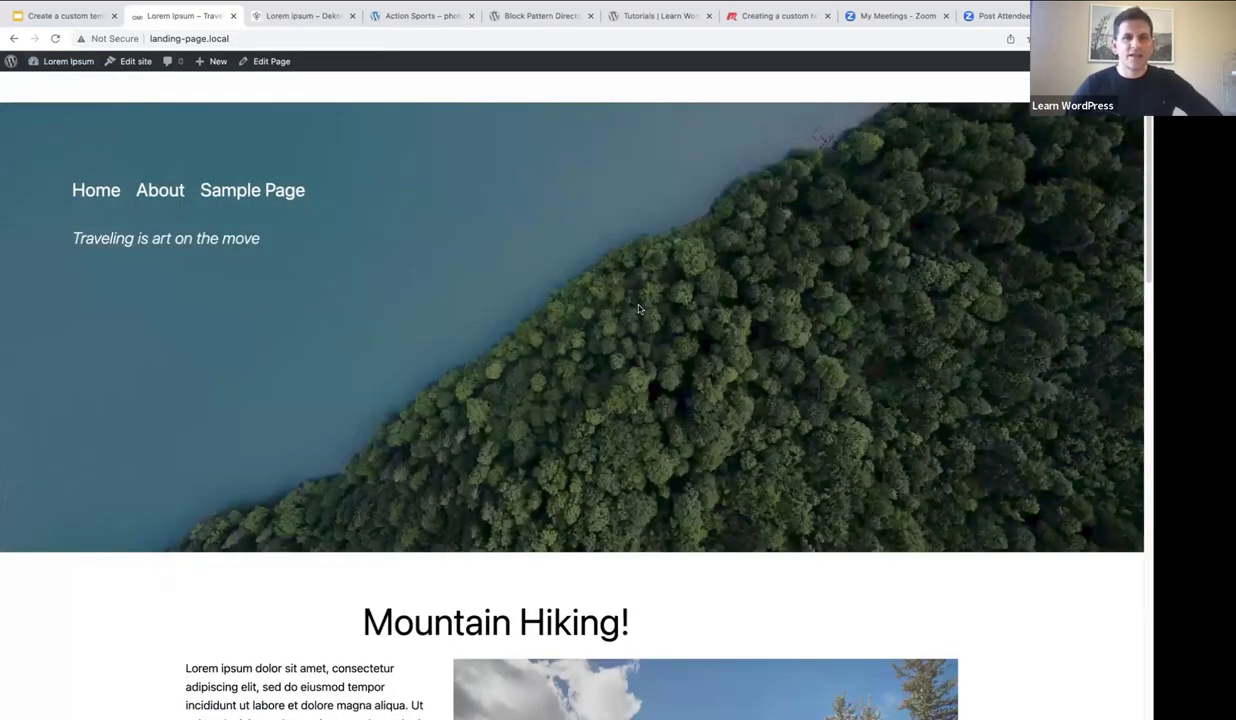
scroll(639, 307, down, 3)
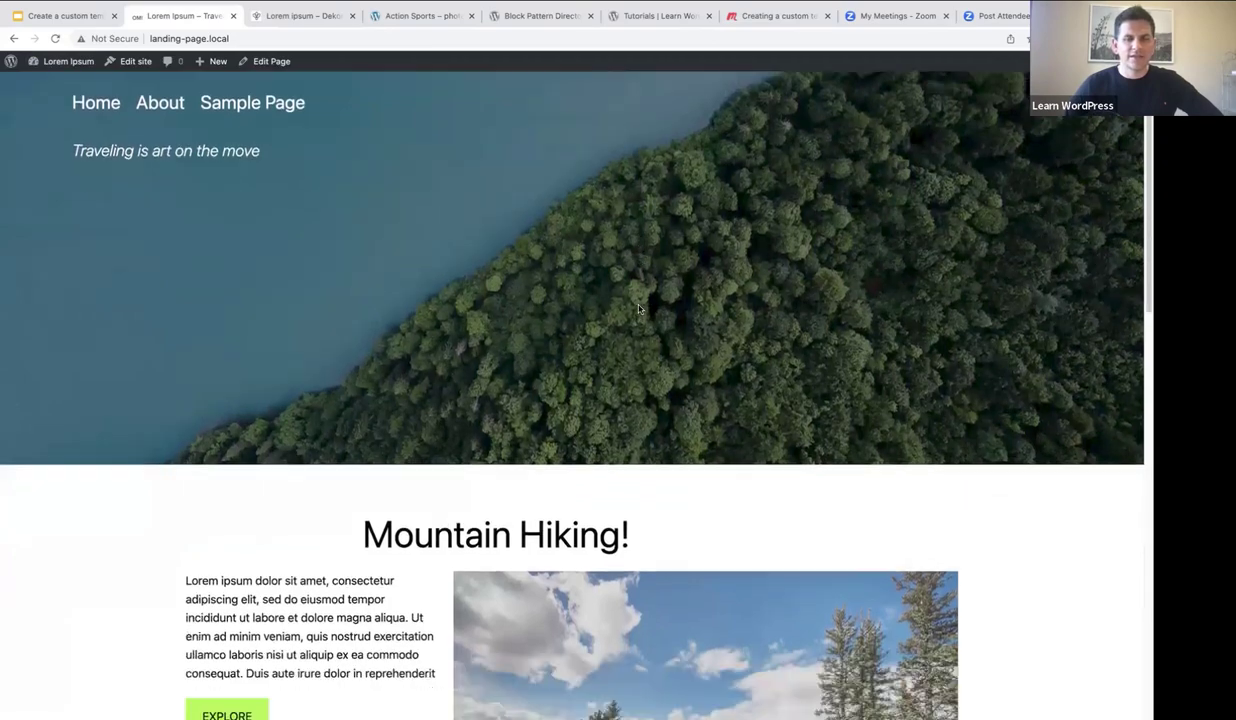
scroll(639, 308, down, 10)
scroll(855, 557, down, 2)
scroll(848, 560, up, 5)
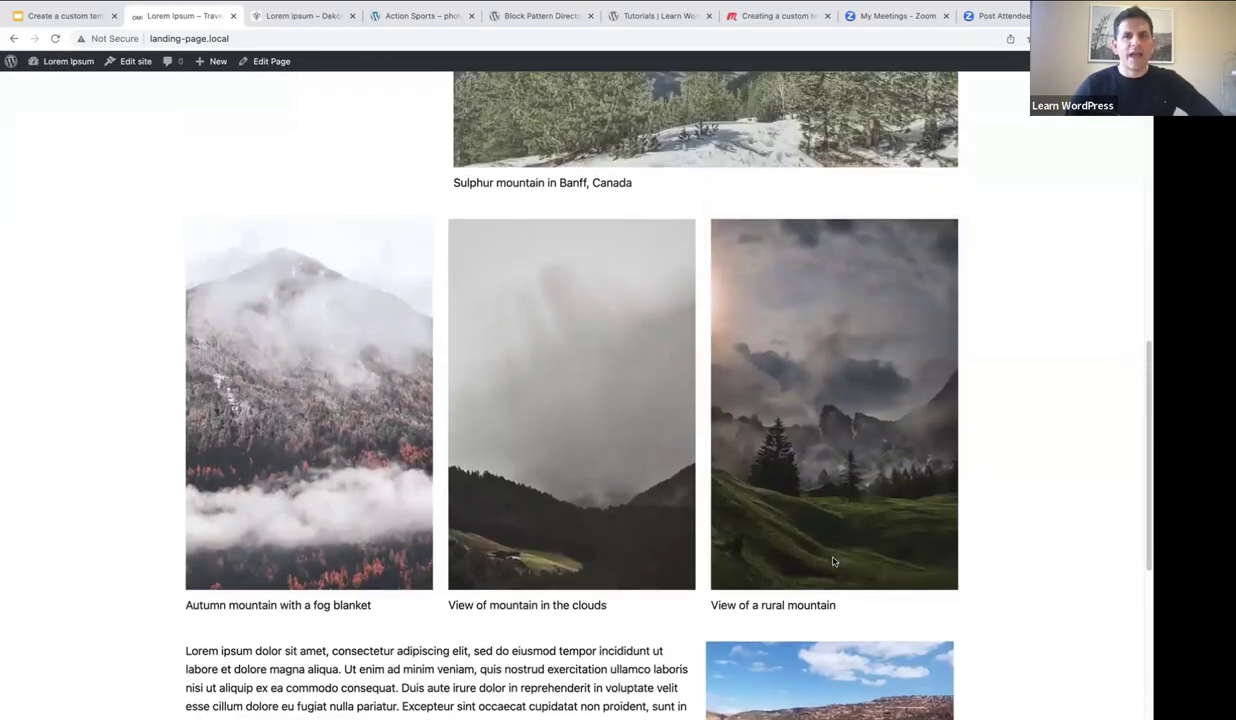
scroll(825, 557, up, 8)
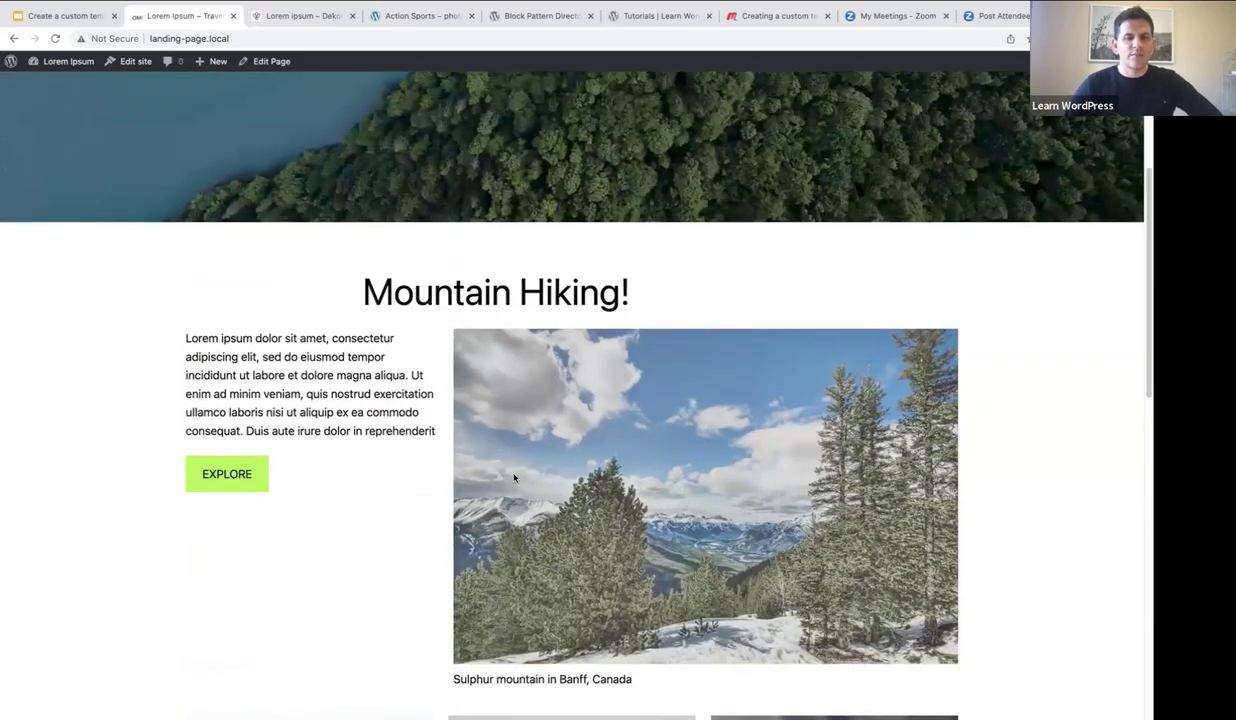
scroll(510, 480, down, 1)
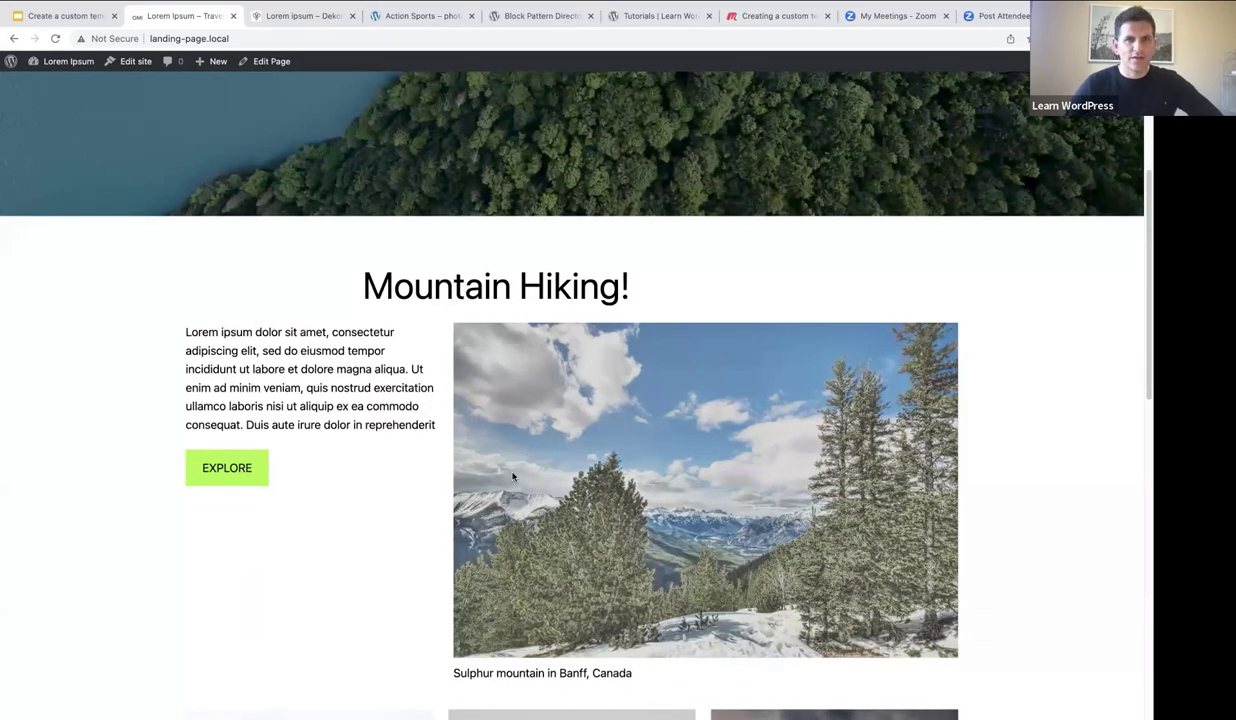
scroll(513, 477, up, 5)
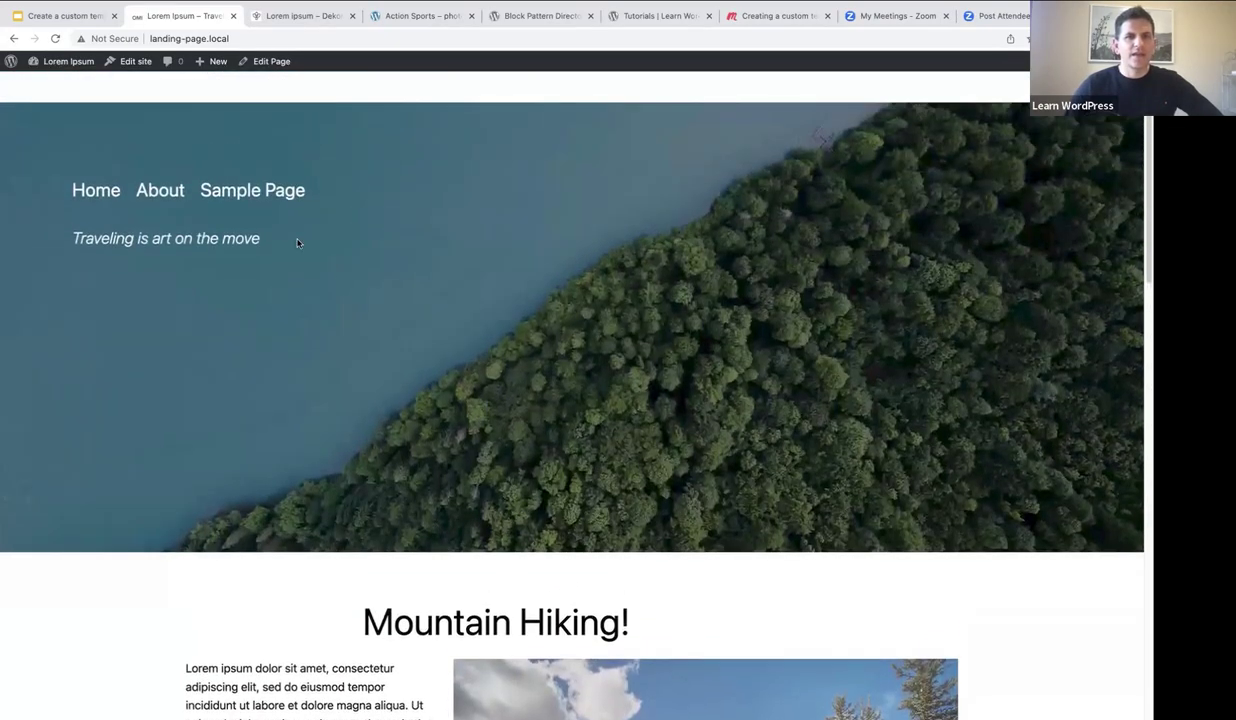
Open Sample Page on the live site and examine how its custom template displays the header and content.
click(256, 190)
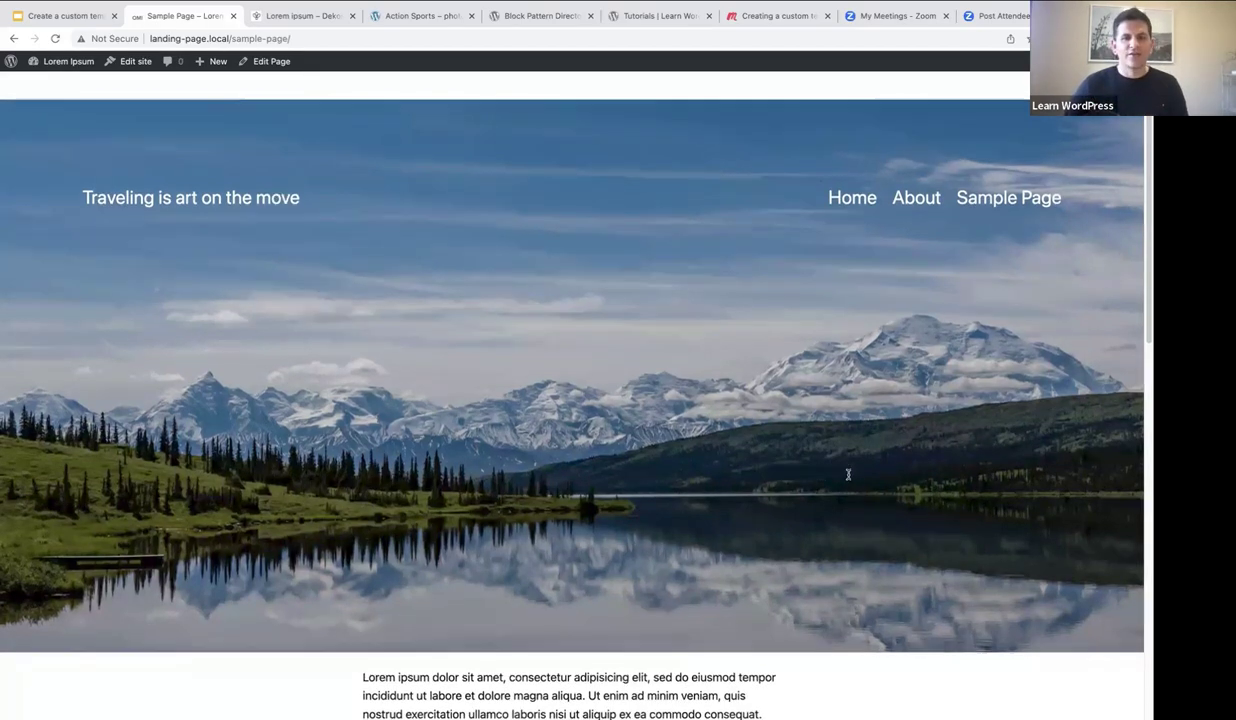
scroll(848, 474, down, 1)
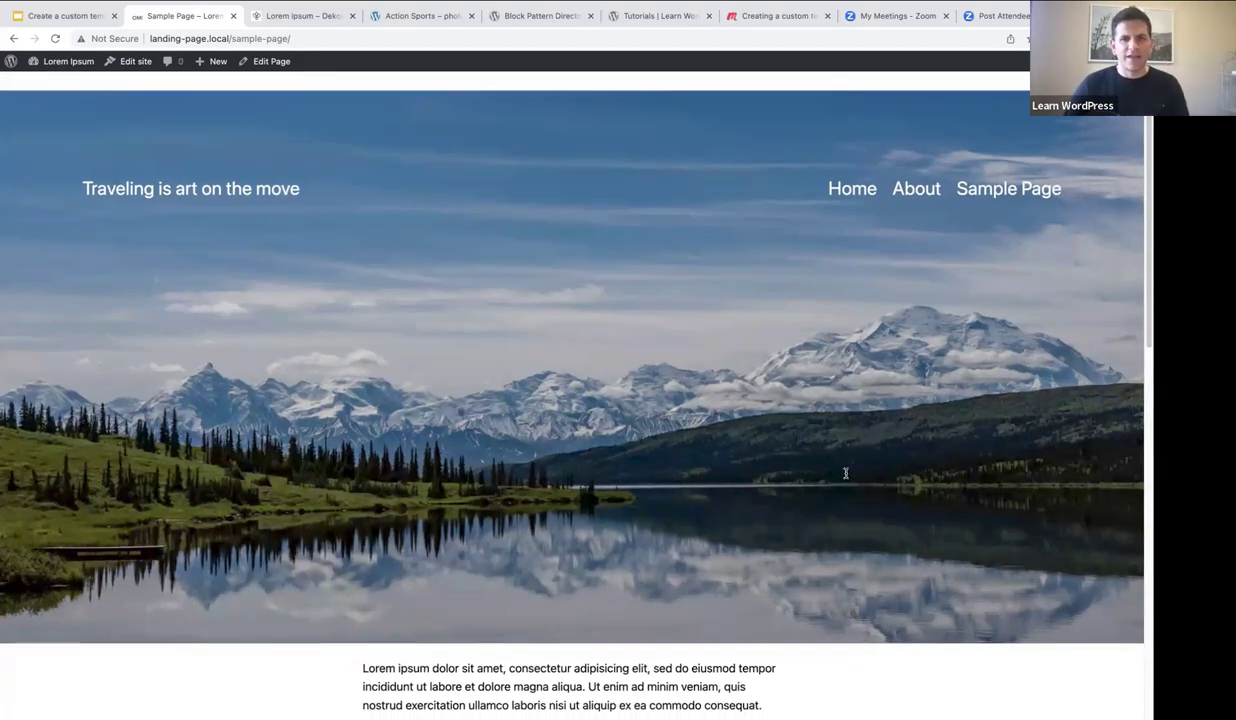
scroll(846, 473, down, 2)
scroll(845, 473, down, 10)
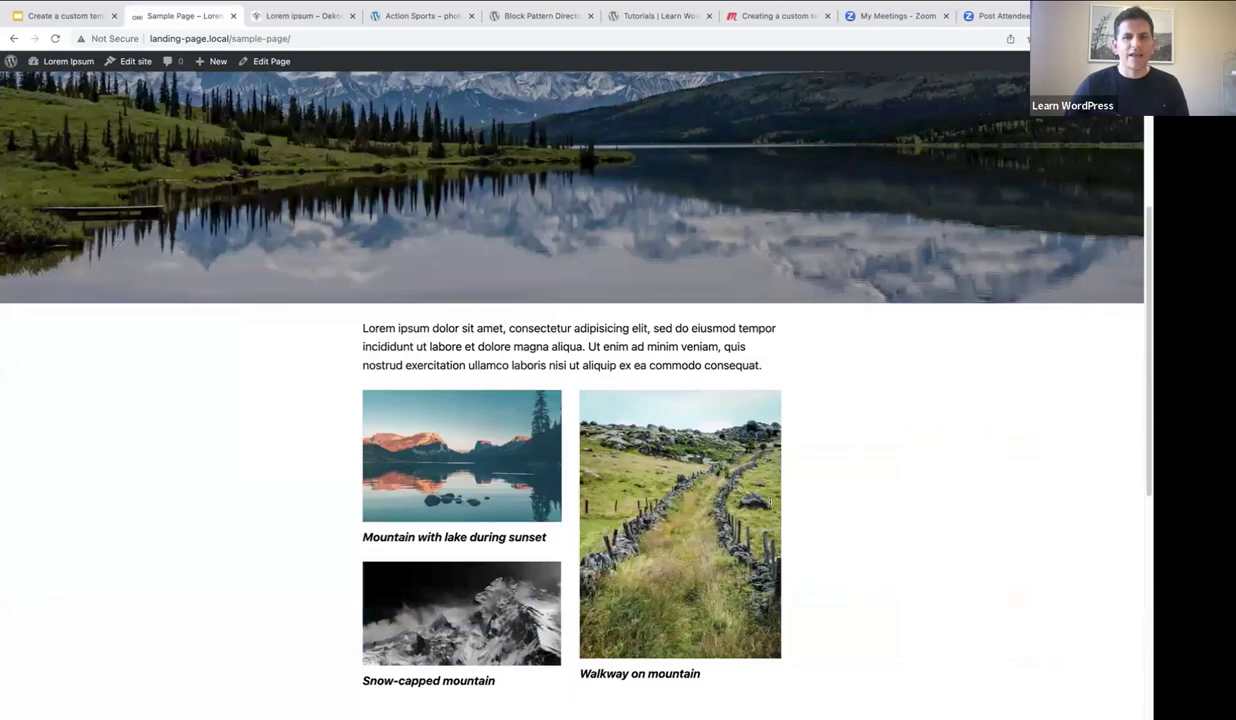
scroll(786, 536, up, 4)
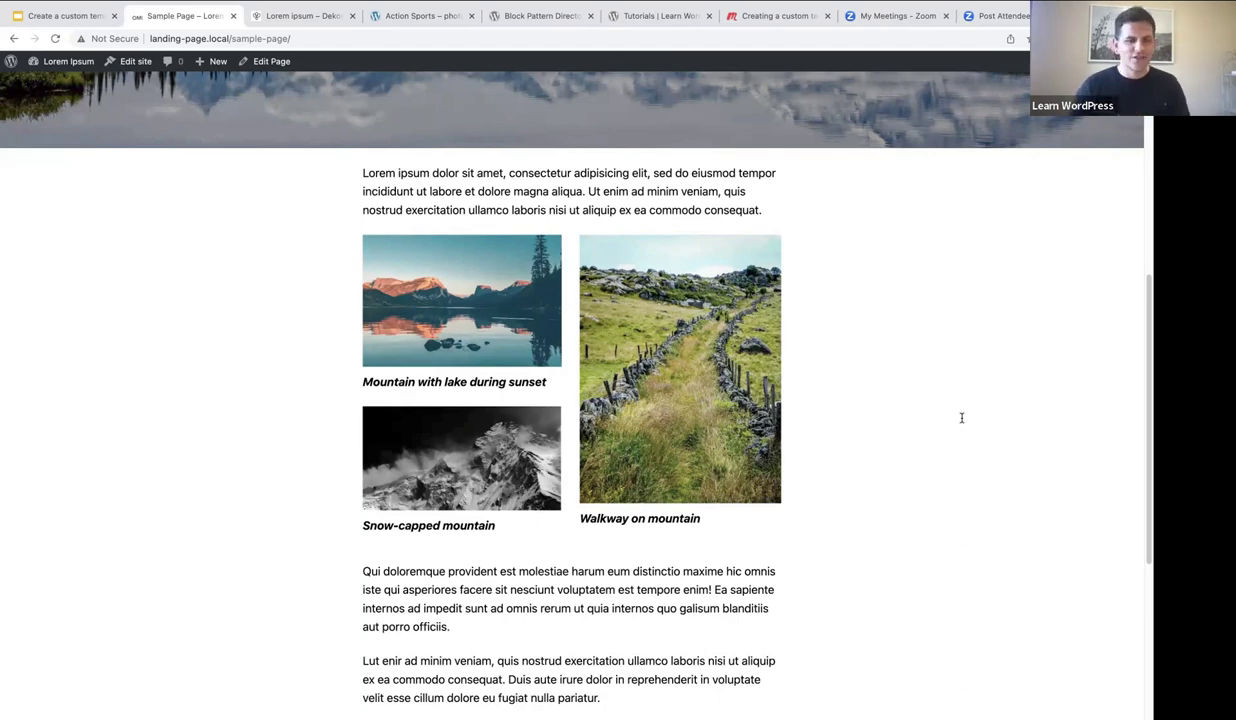
scroll(954, 394, up, 5)
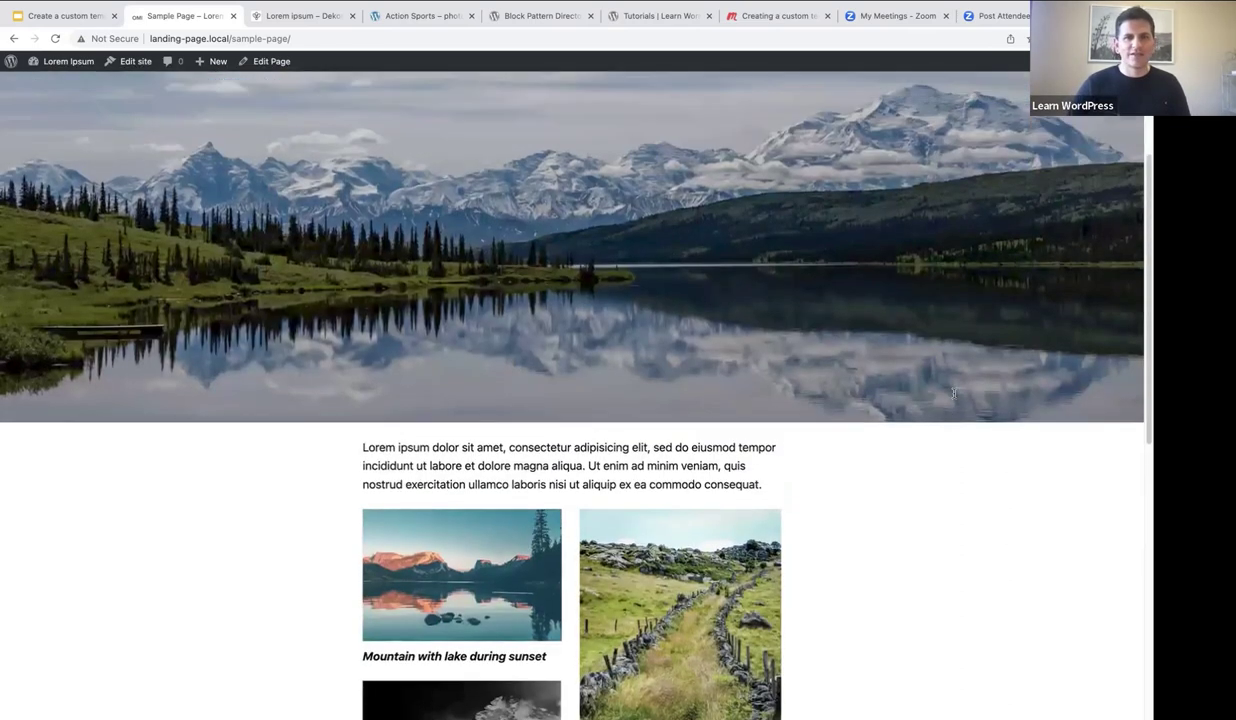
scroll(954, 394, up, 2)
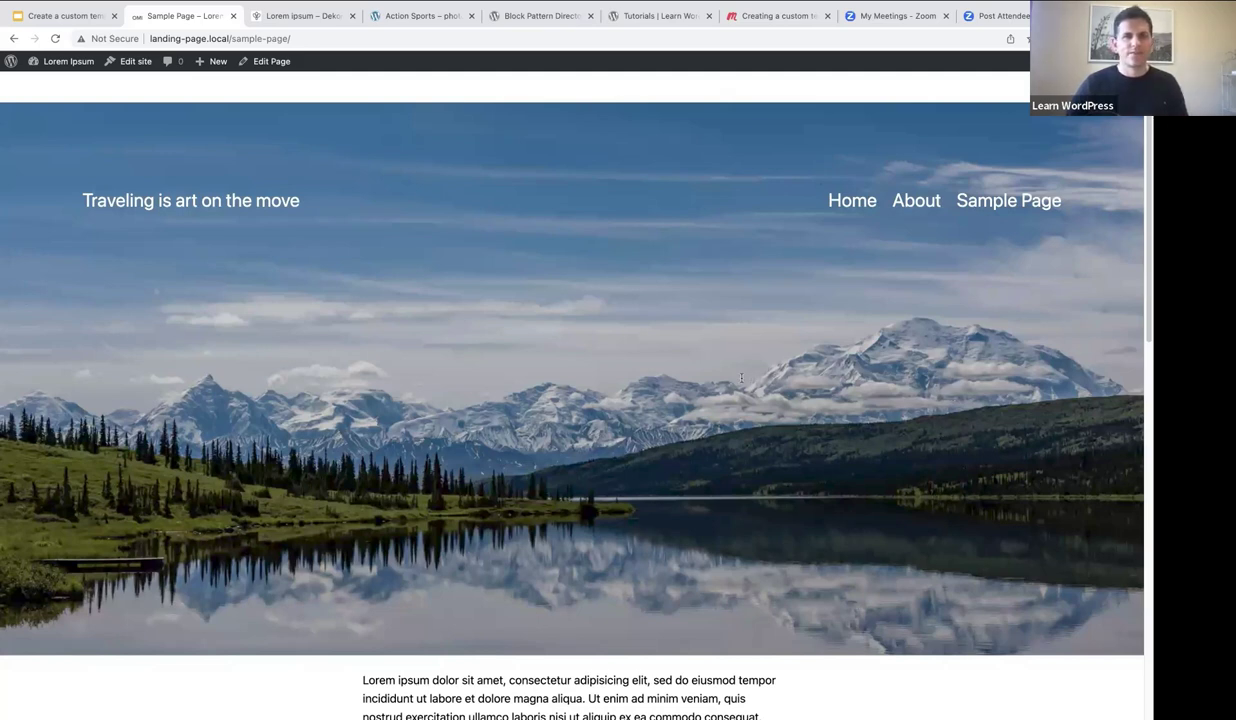
Switch to the second site, Lorem ipsum, and look over its homepage from header to footer.
click(290, 16)
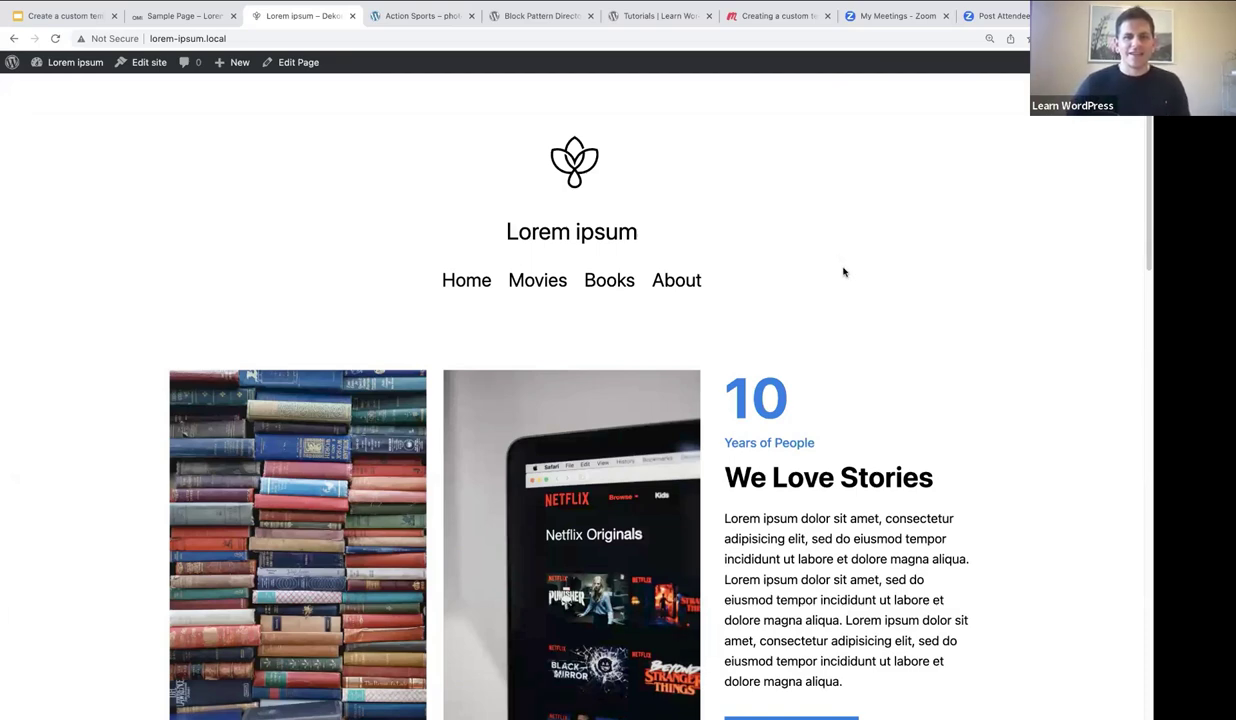
scroll(843, 272, down, 2)
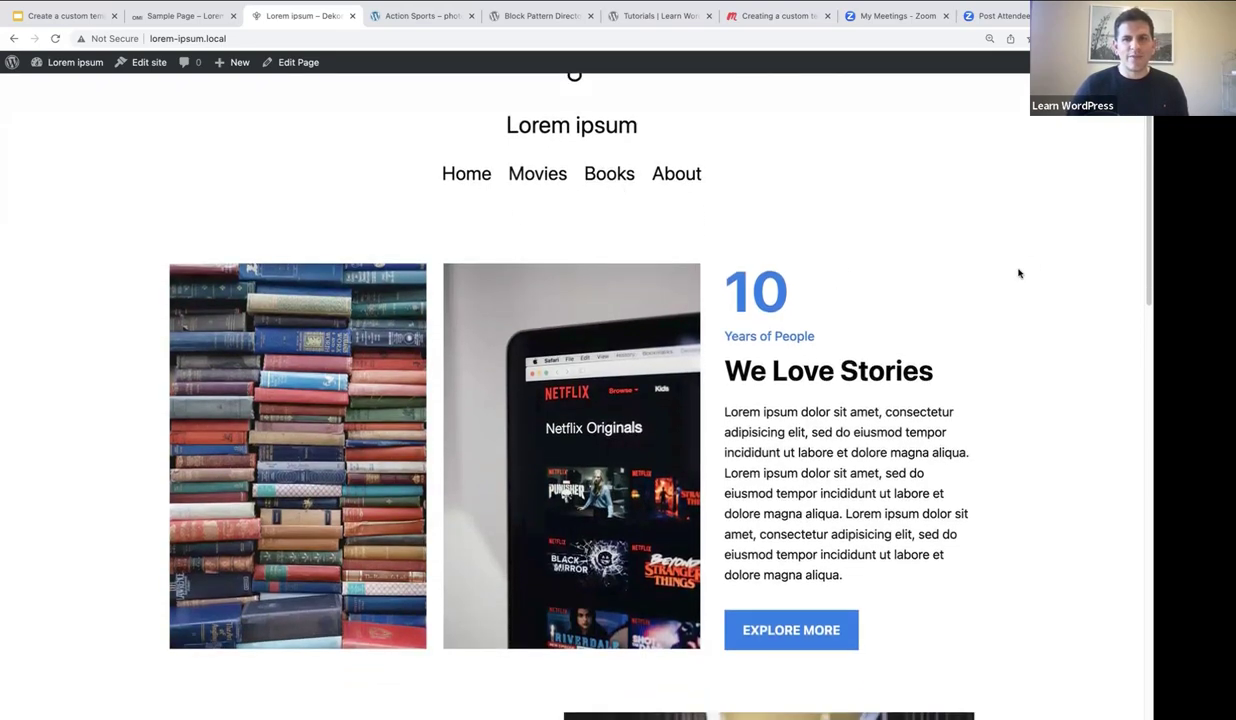
scroll(1019, 273, down, 5)
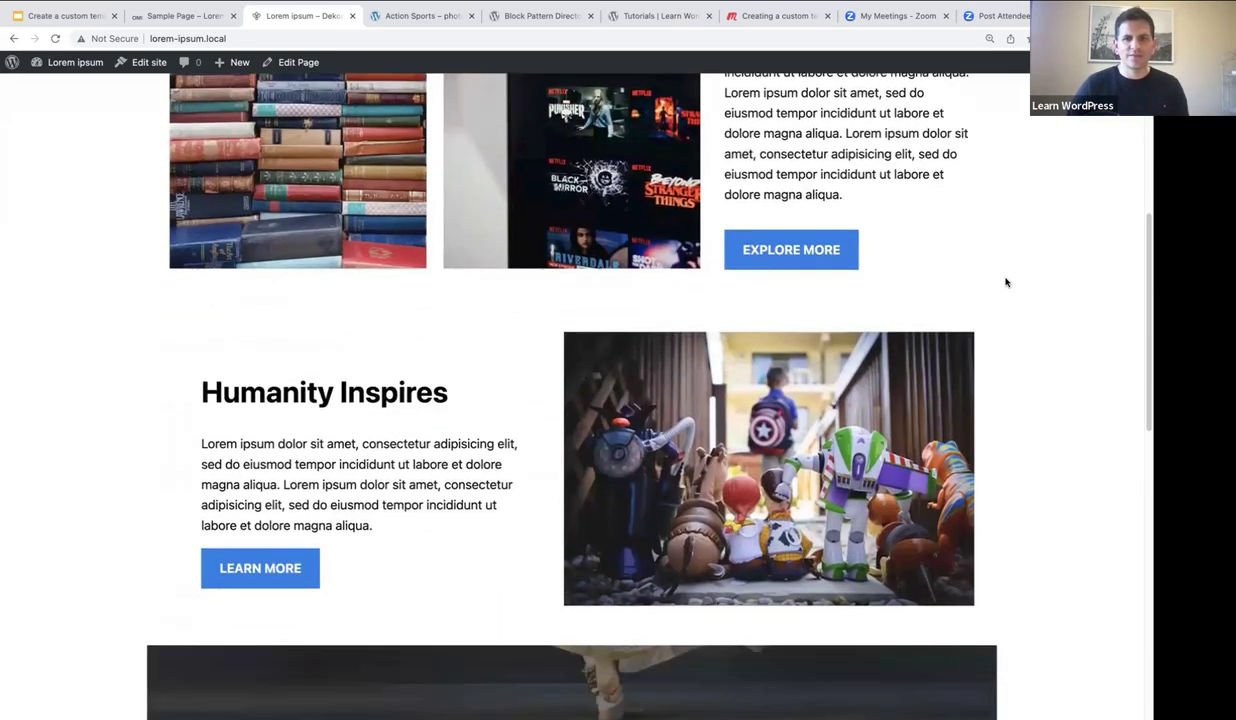
scroll(1006, 282, down, 5)
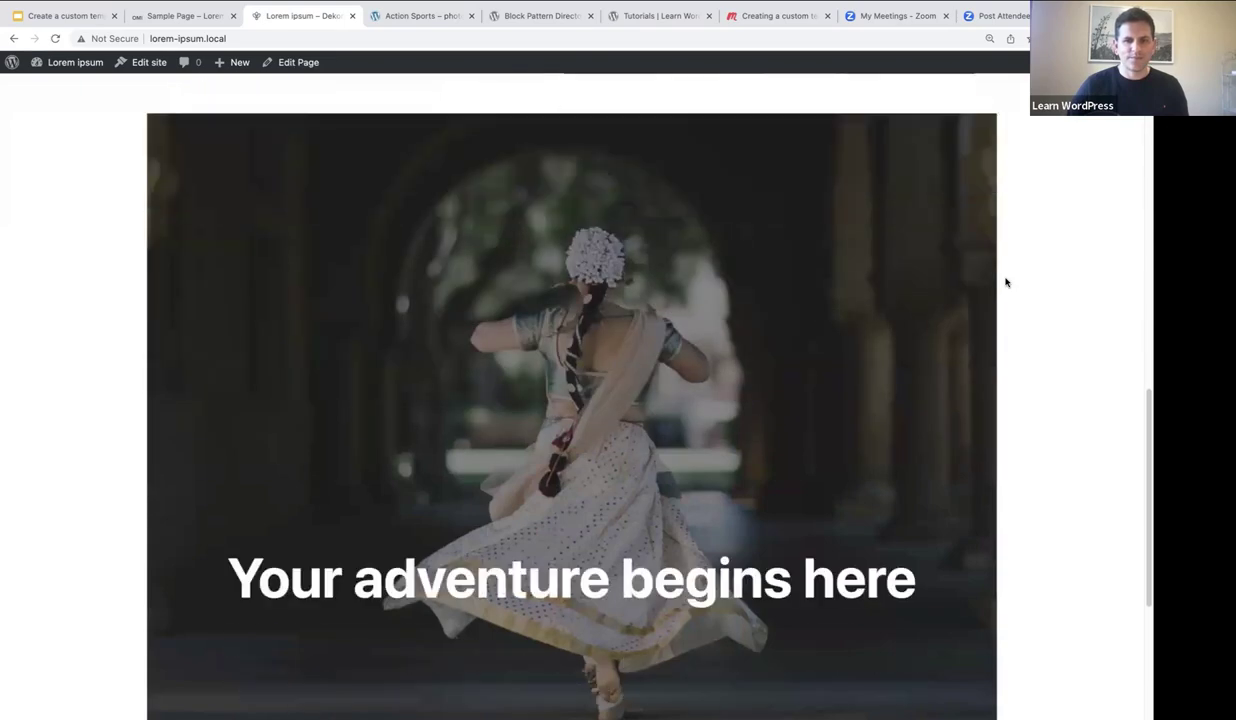
scroll(1006, 282, down, 4)
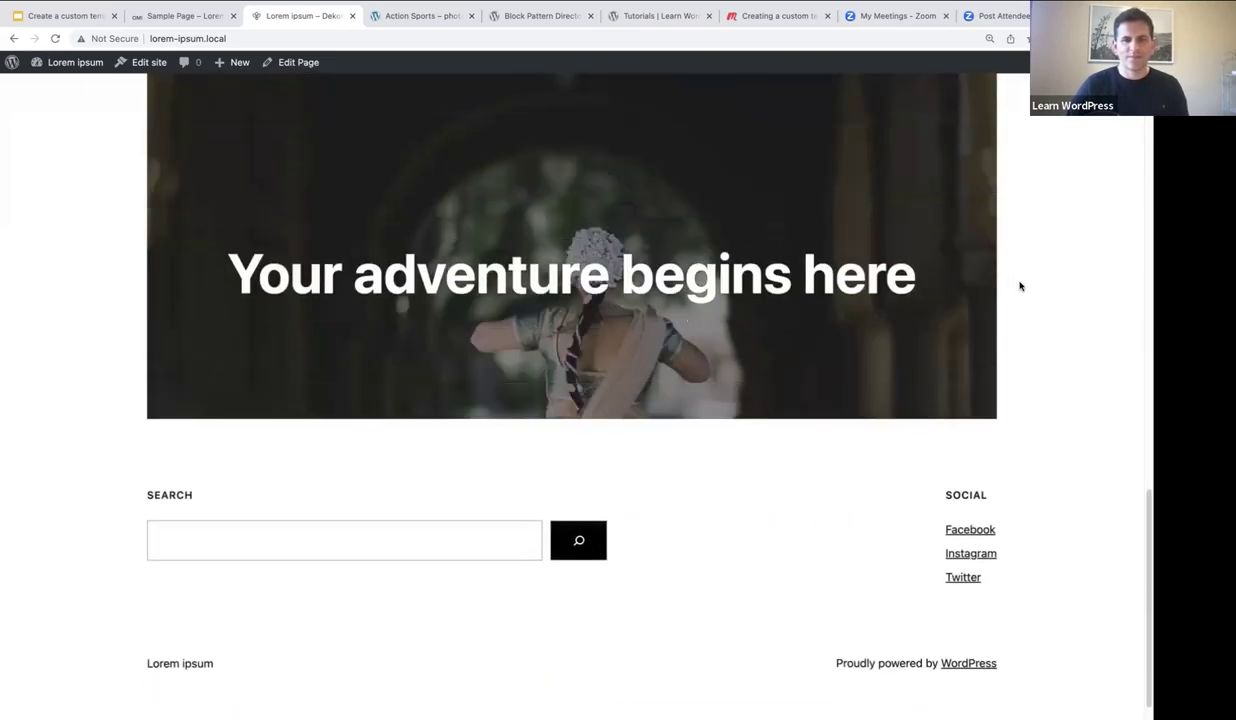
scroll(1019, 287, up, 9)
scroll(1019, 289, up, 6)
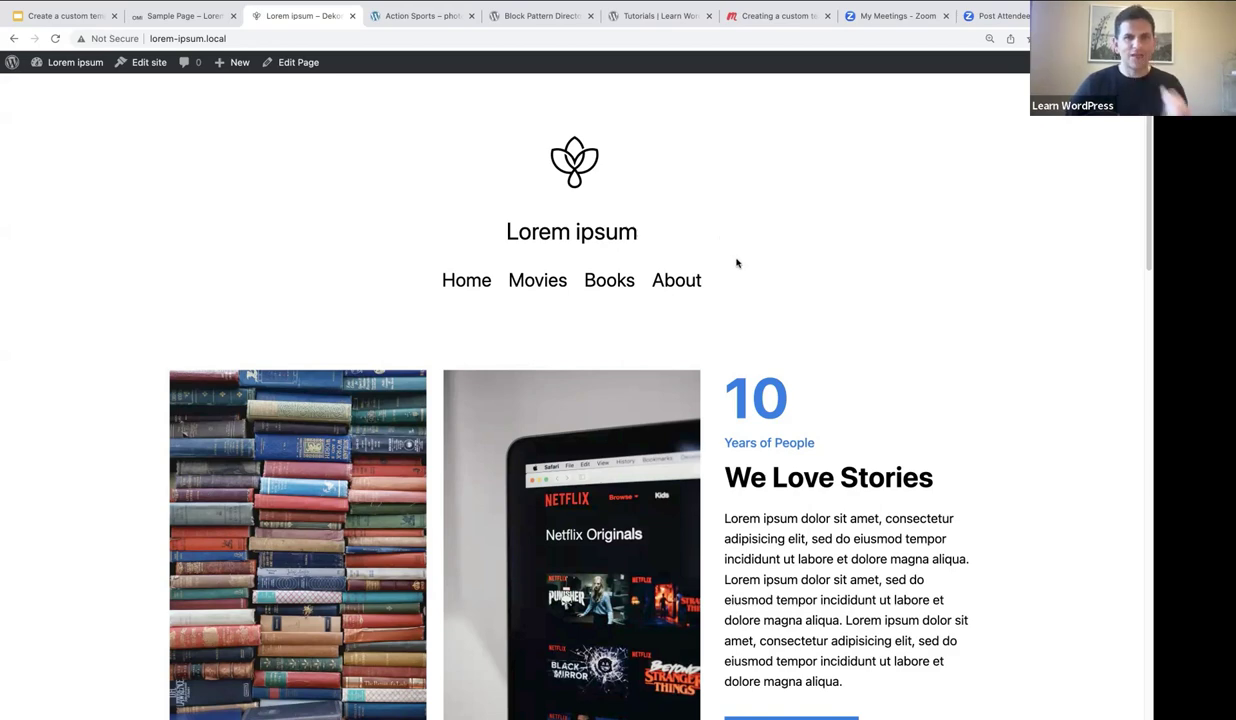
Go to the Lorem ipsum site's list of pages and check the Books and Movies pages in the editor.
click(64, 62)
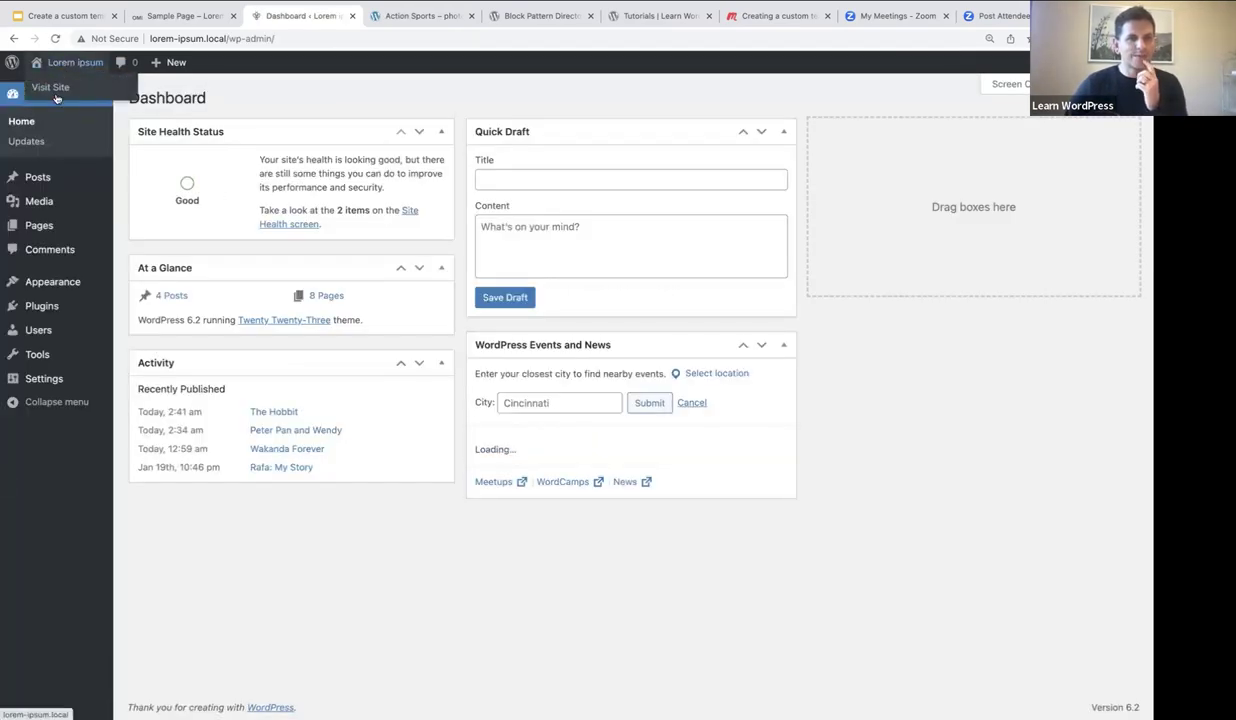
click(39, 227)
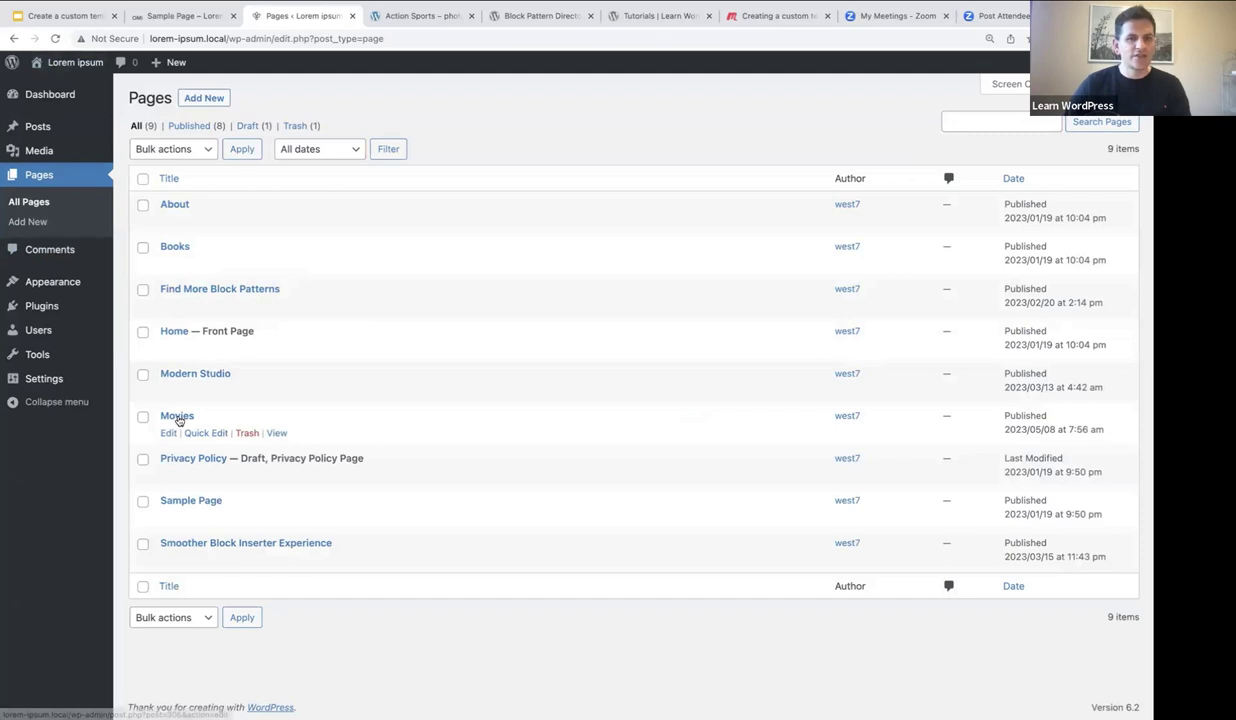
click(176, 248)
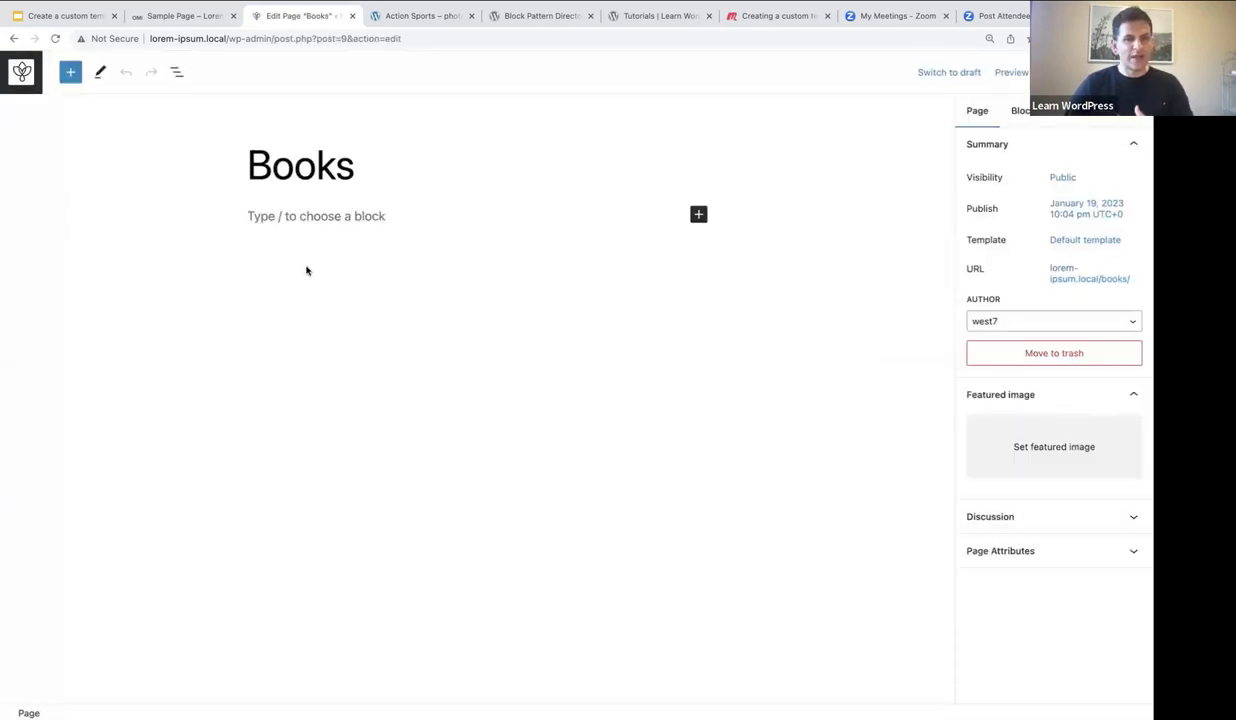
click(14, 38)
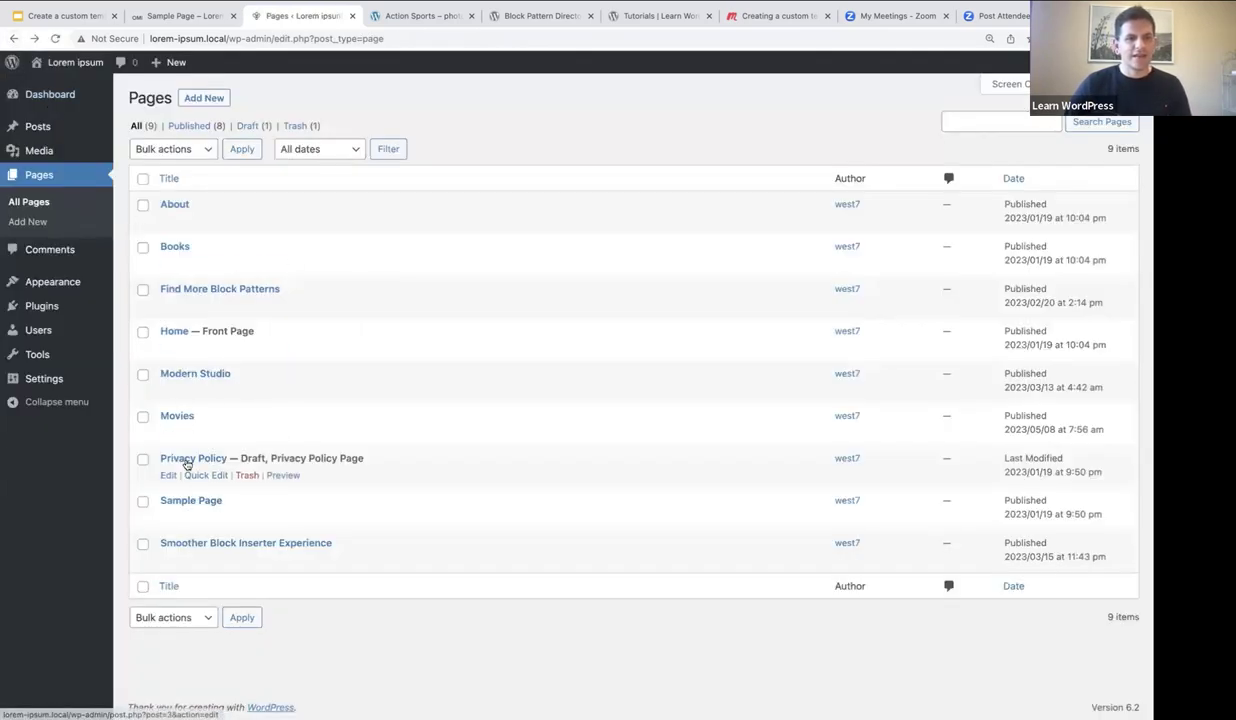
click(177, 415)
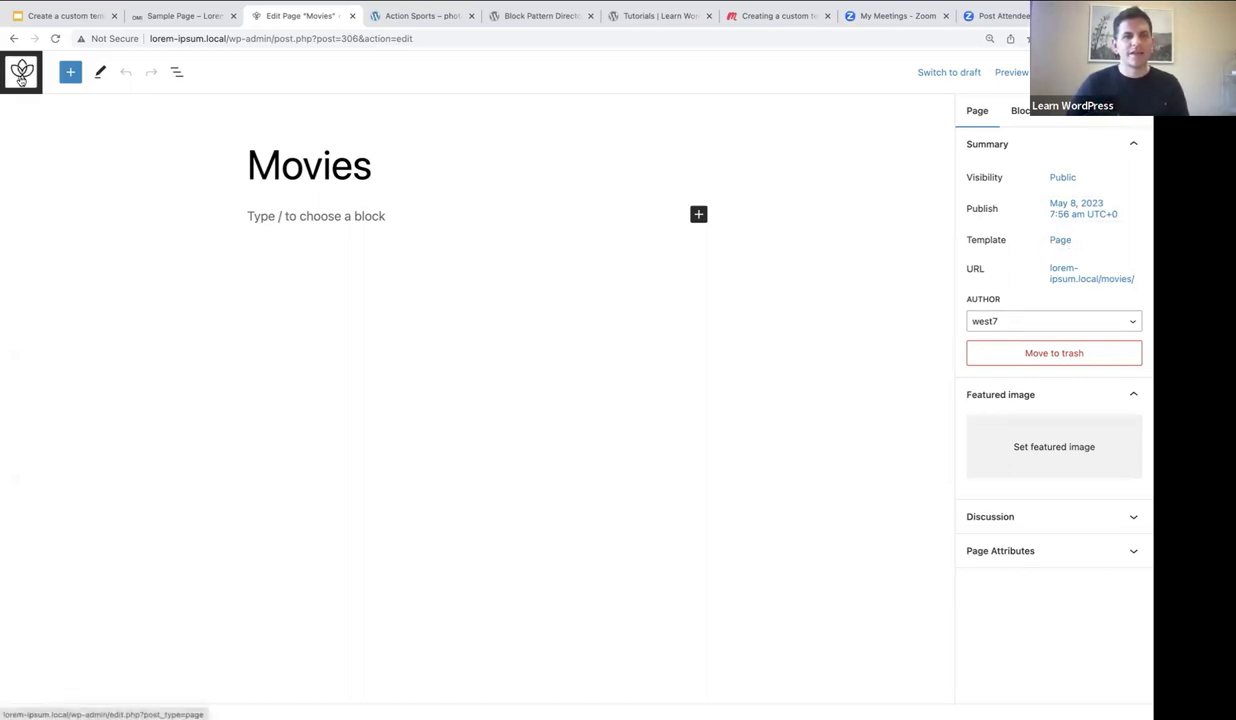
Leave the Movies page editor and go to the Lorem ipsum site editor's list of templates.
click(21, 78)
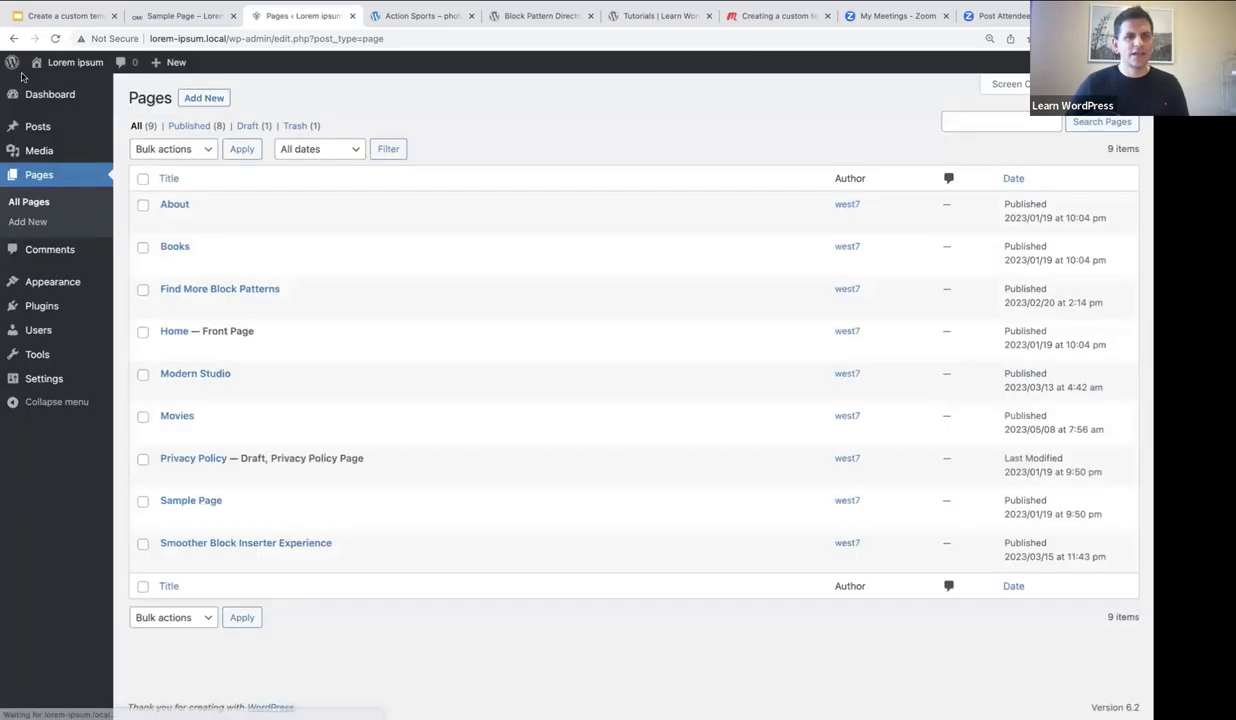
mouse_move(30, 285)
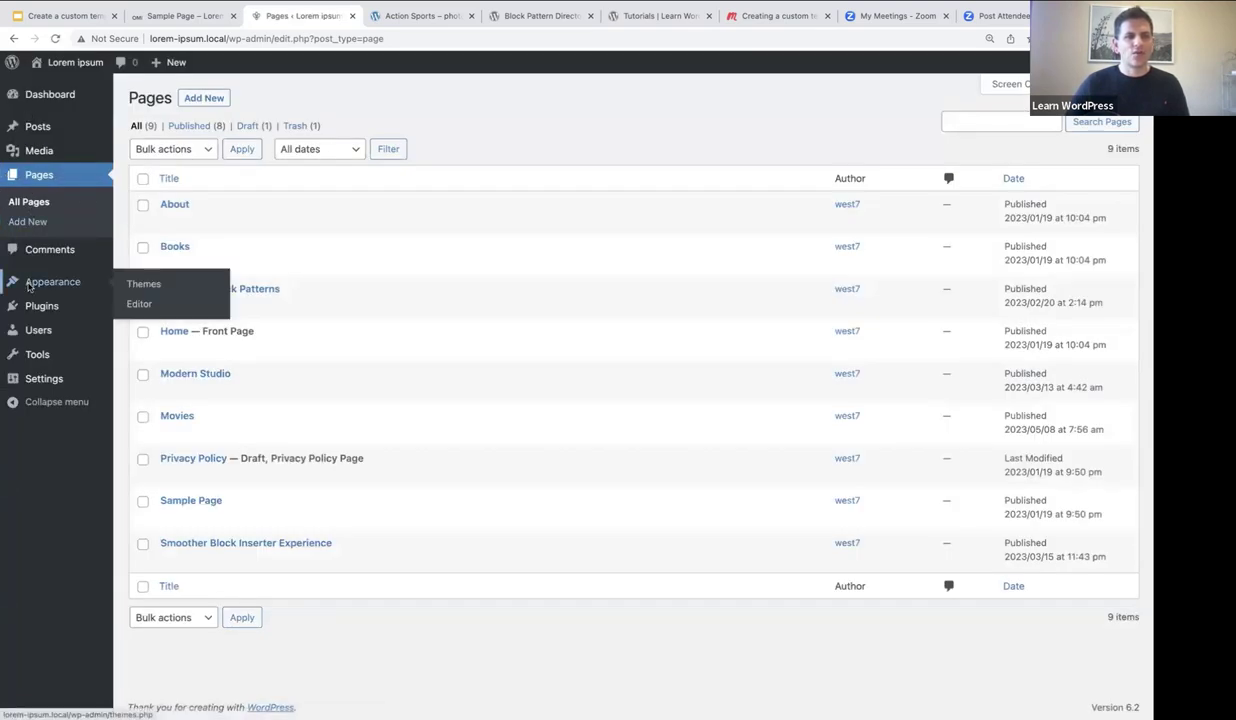
click(142, 305)
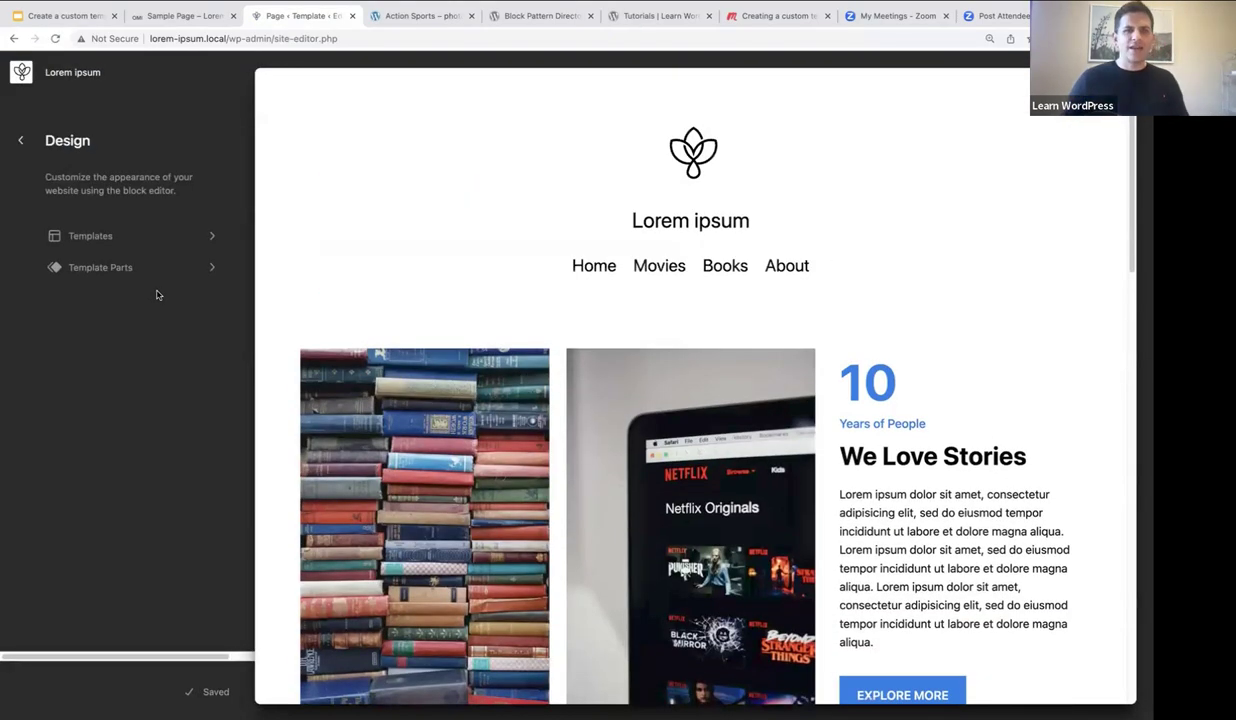
click(860, 283)
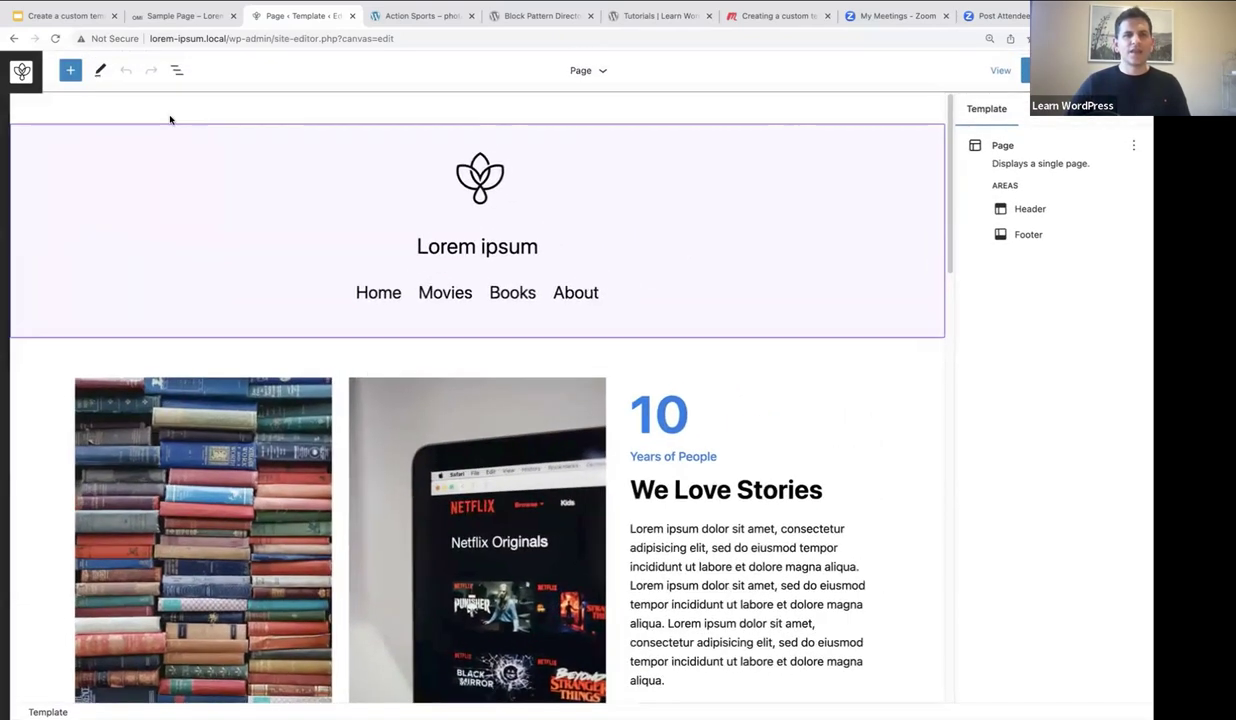
click(21, 73)
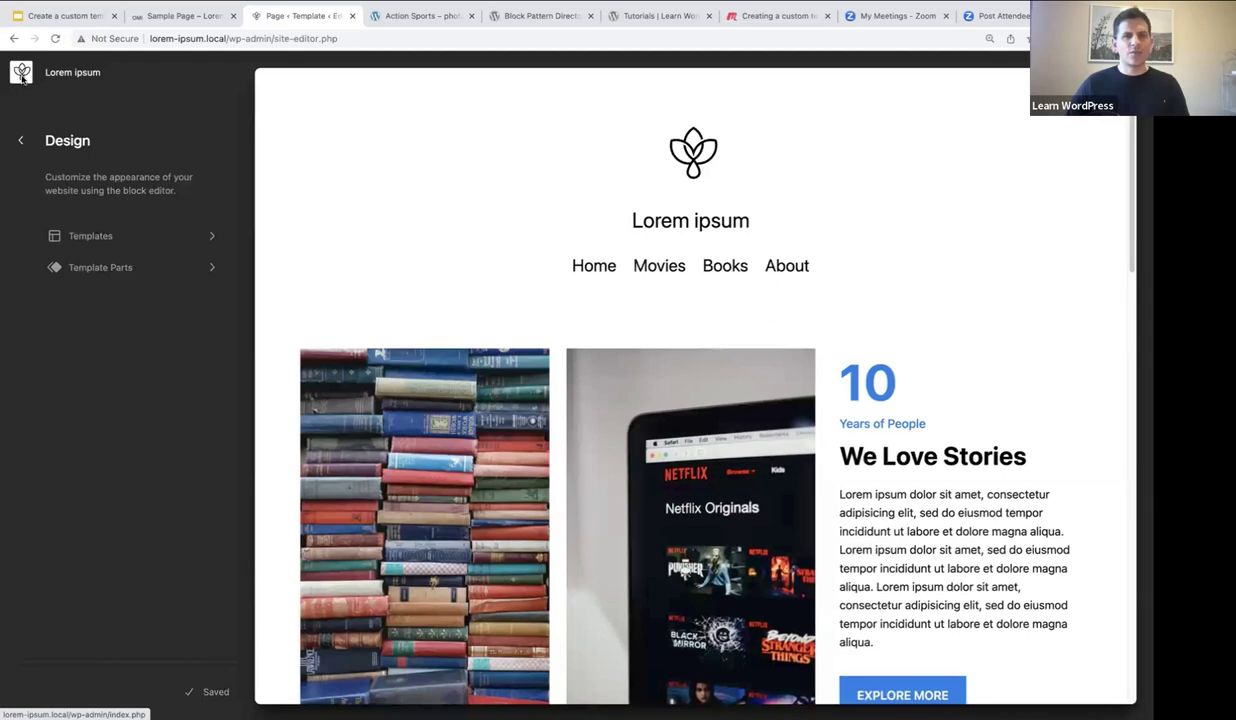
click(99, 238)
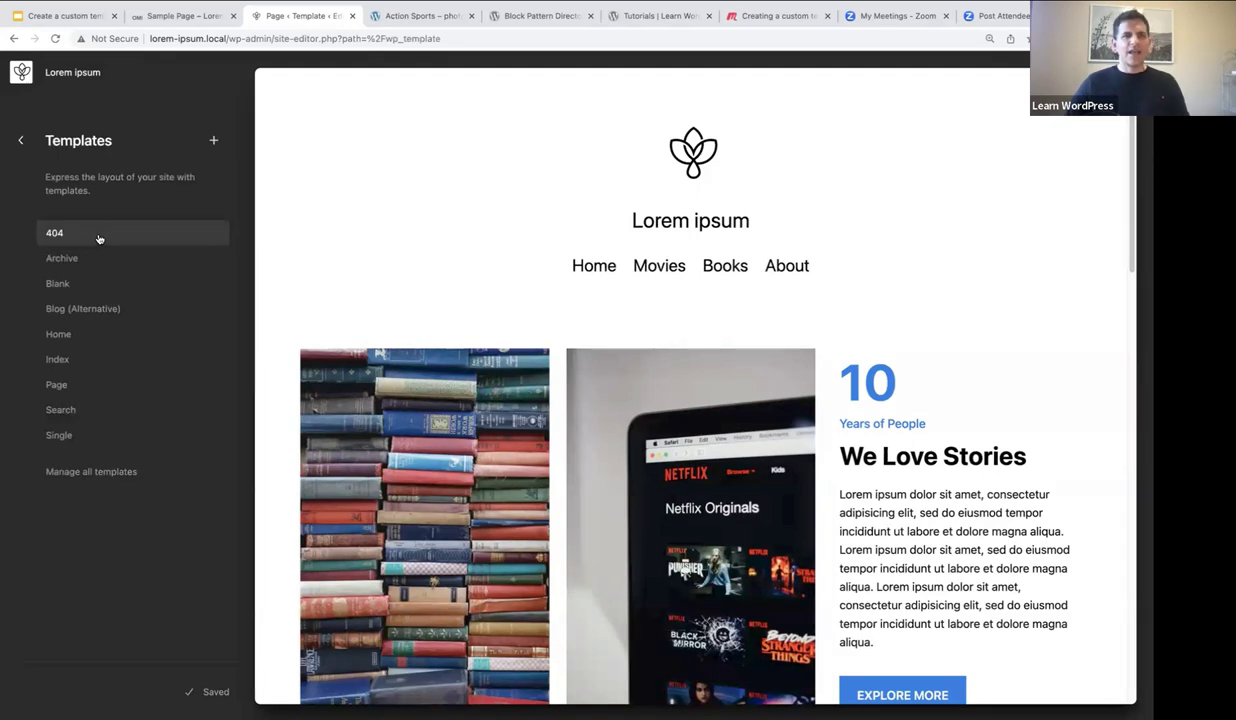
Create a new custom template named "Movies Template".
click(214, 143)
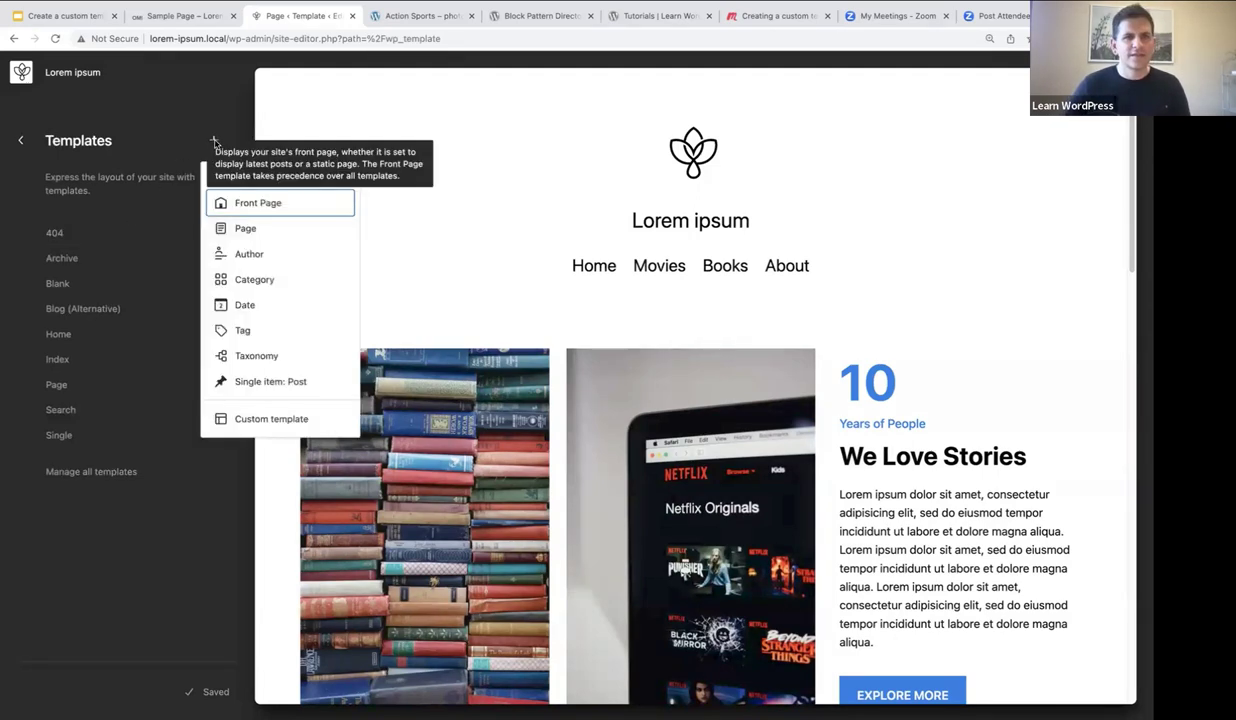
click(263, 421)
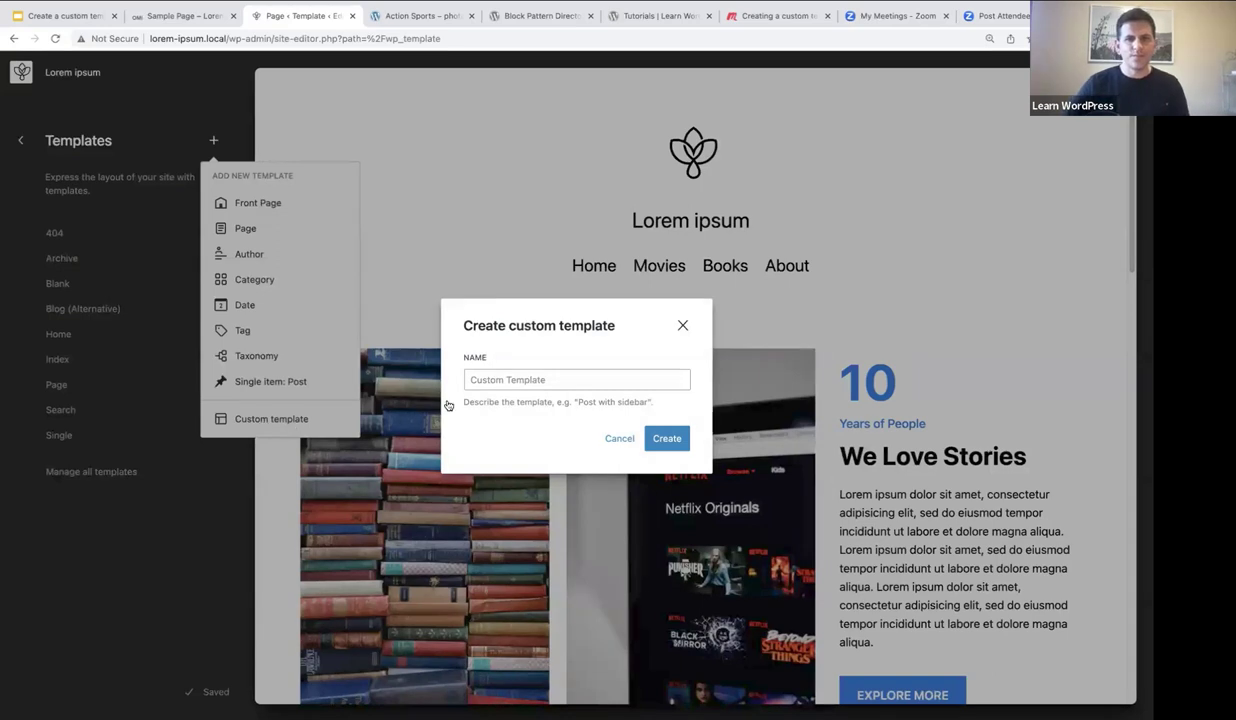
click(490, 380)
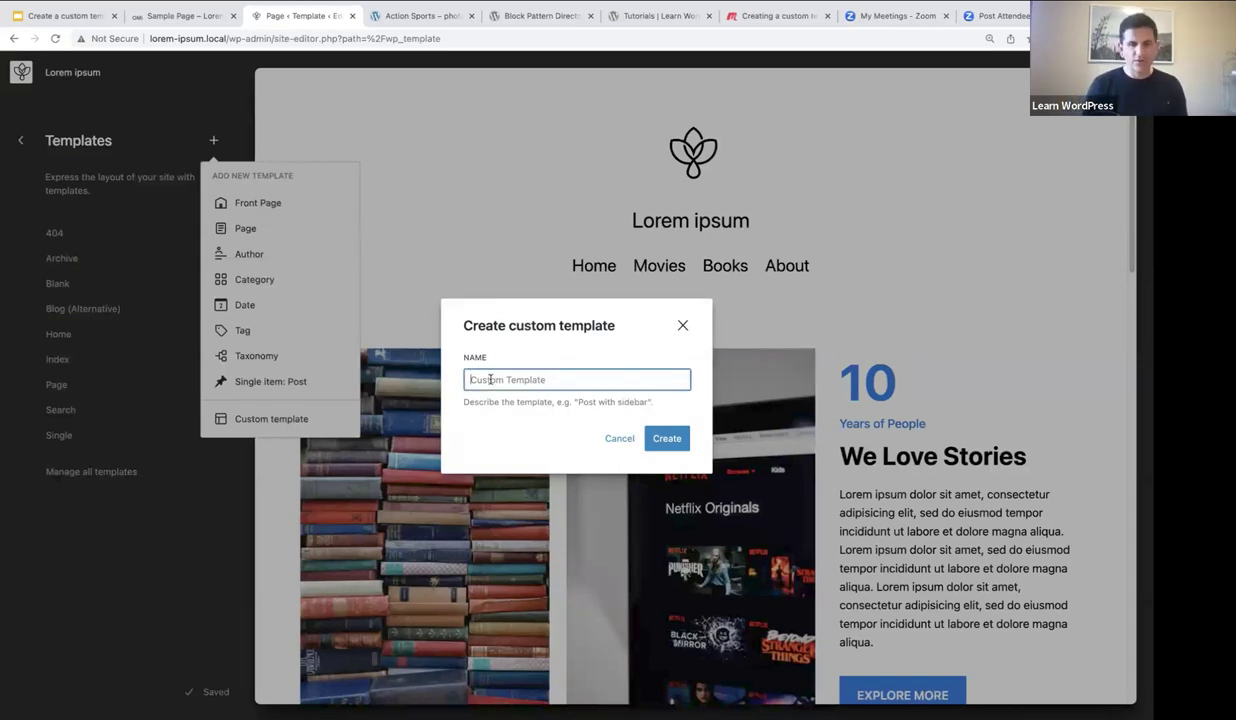
text(Movies teemplate)
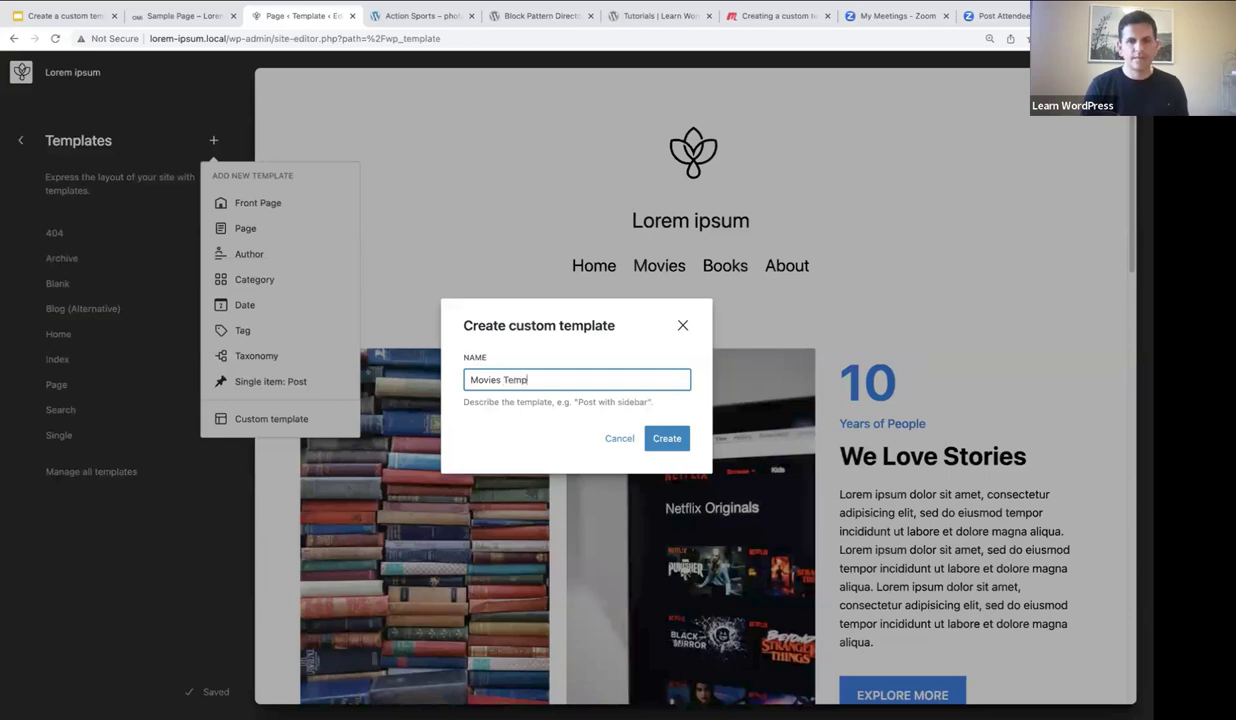
click(667, 439)
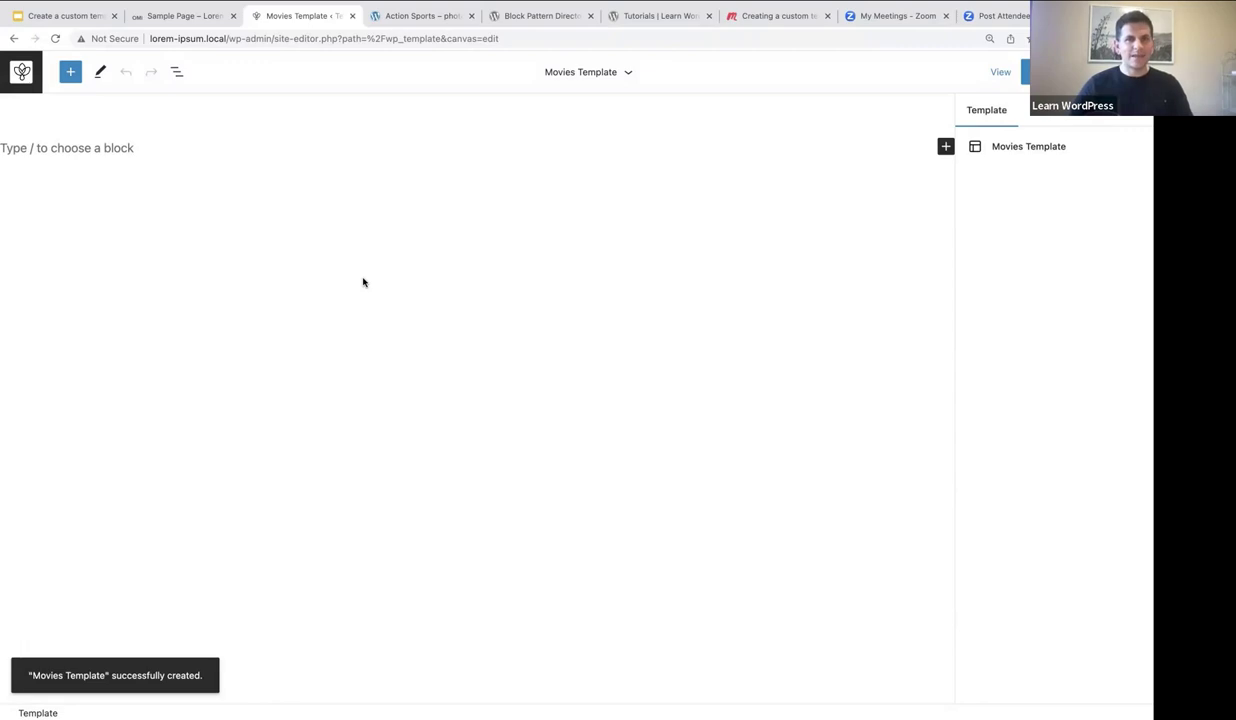
Add a Header block at the start of the empty template.
click(52, 145)
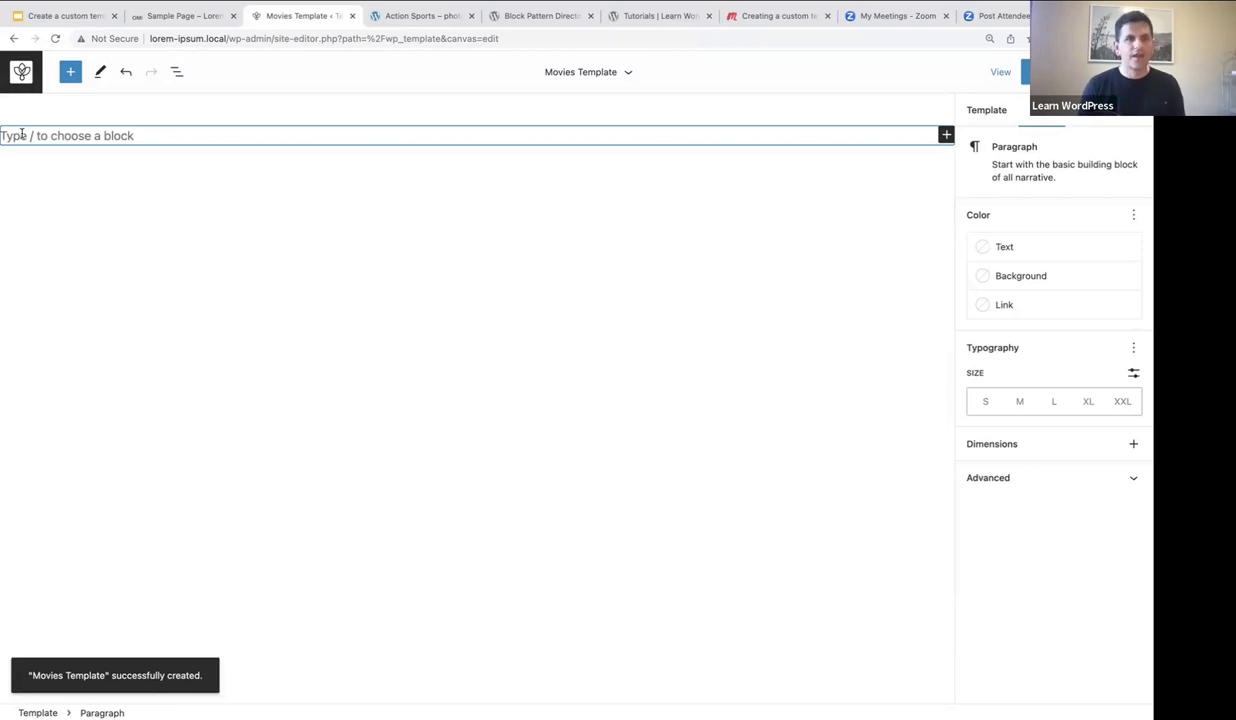
text(/)
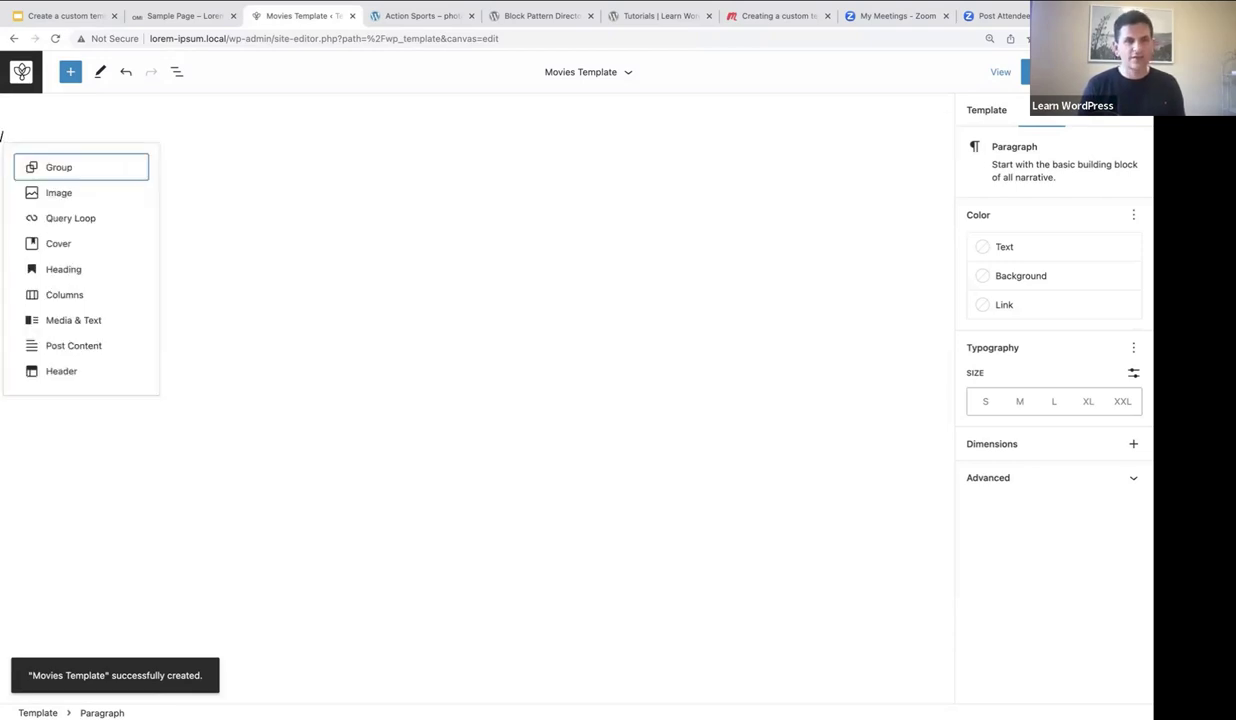
text(header)
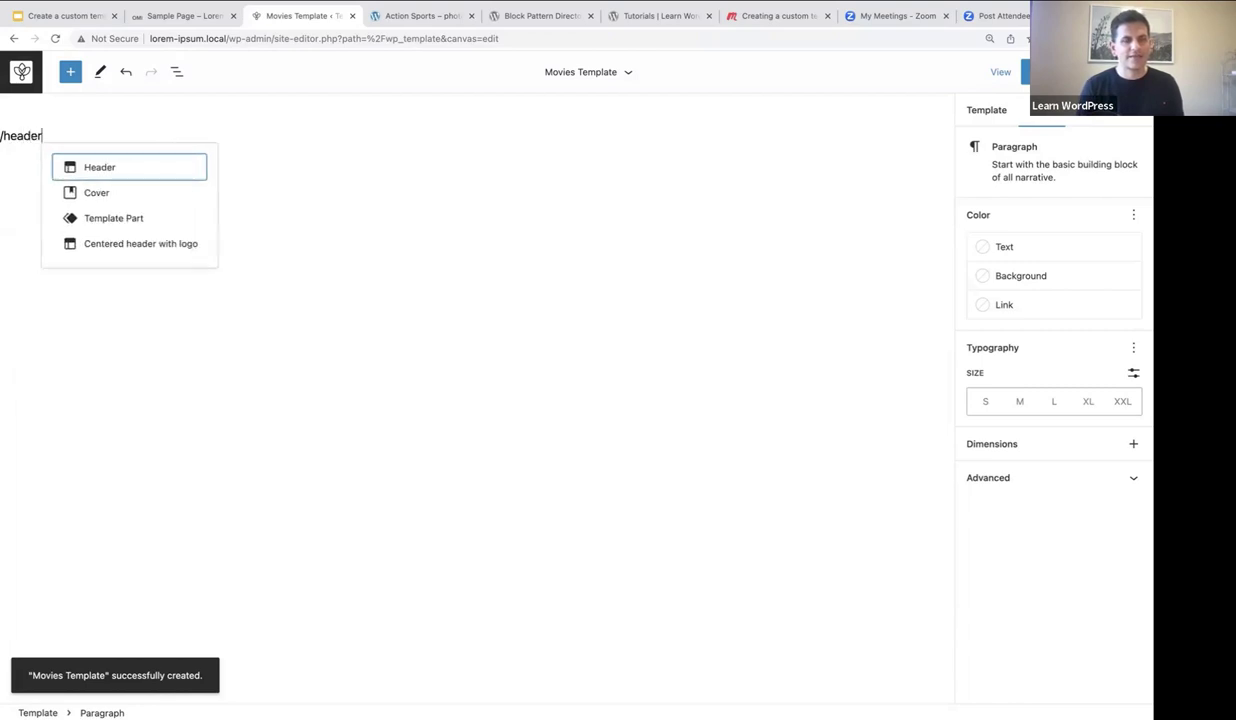
click(102, 168)
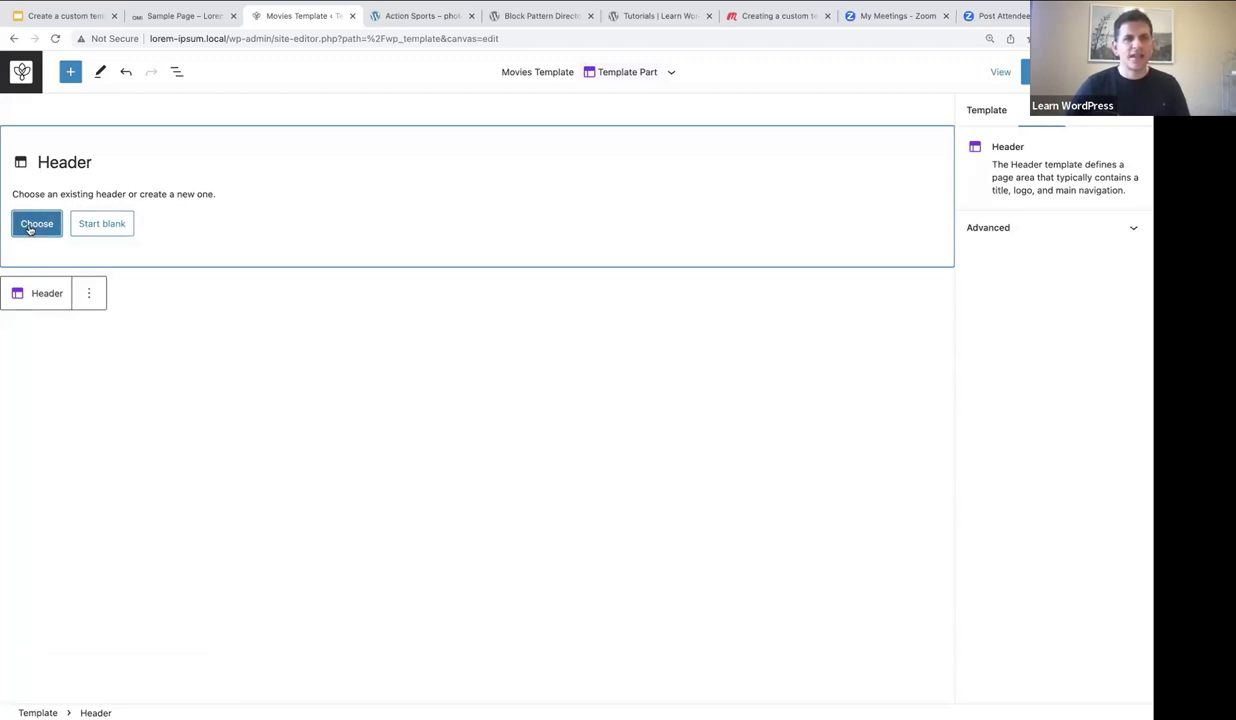
Browse the existing headers and patterns and apply "Fullwidth header with hero image" to the Header block.
click(36, 223)
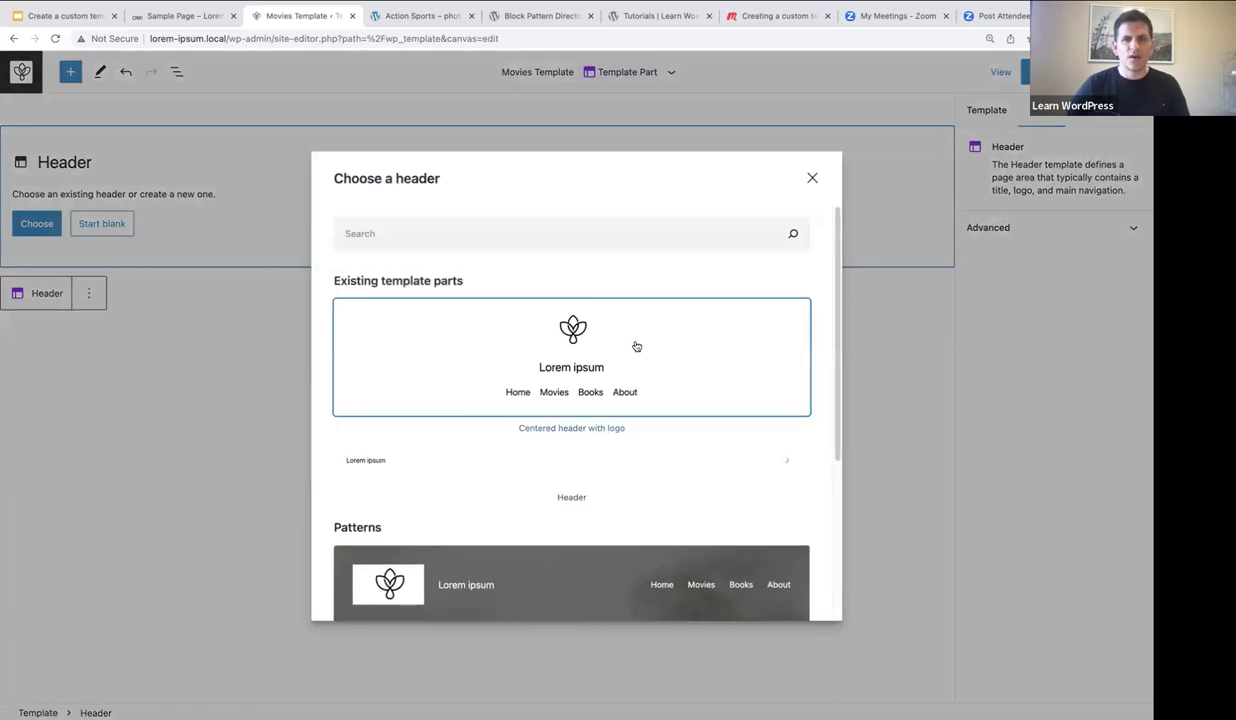
scroll(601, 368, down, 3)
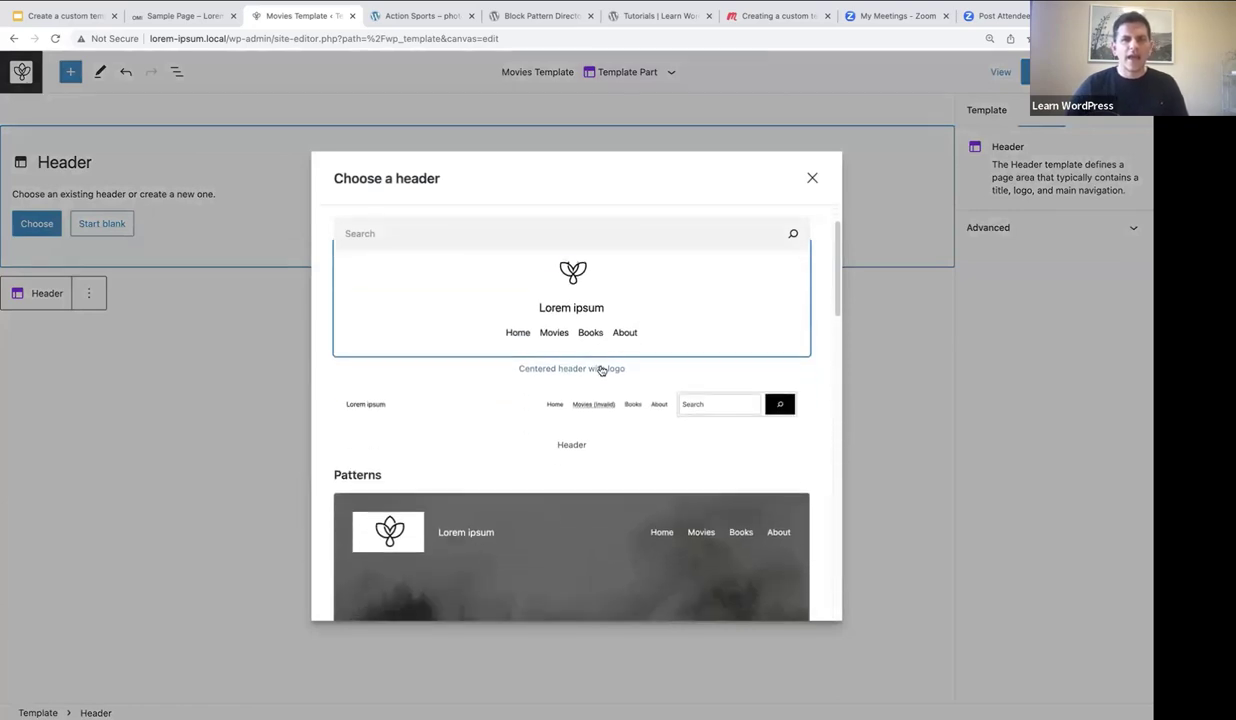
scroll(601, 370, down, 4)
scroll(601, 370, up, 1)
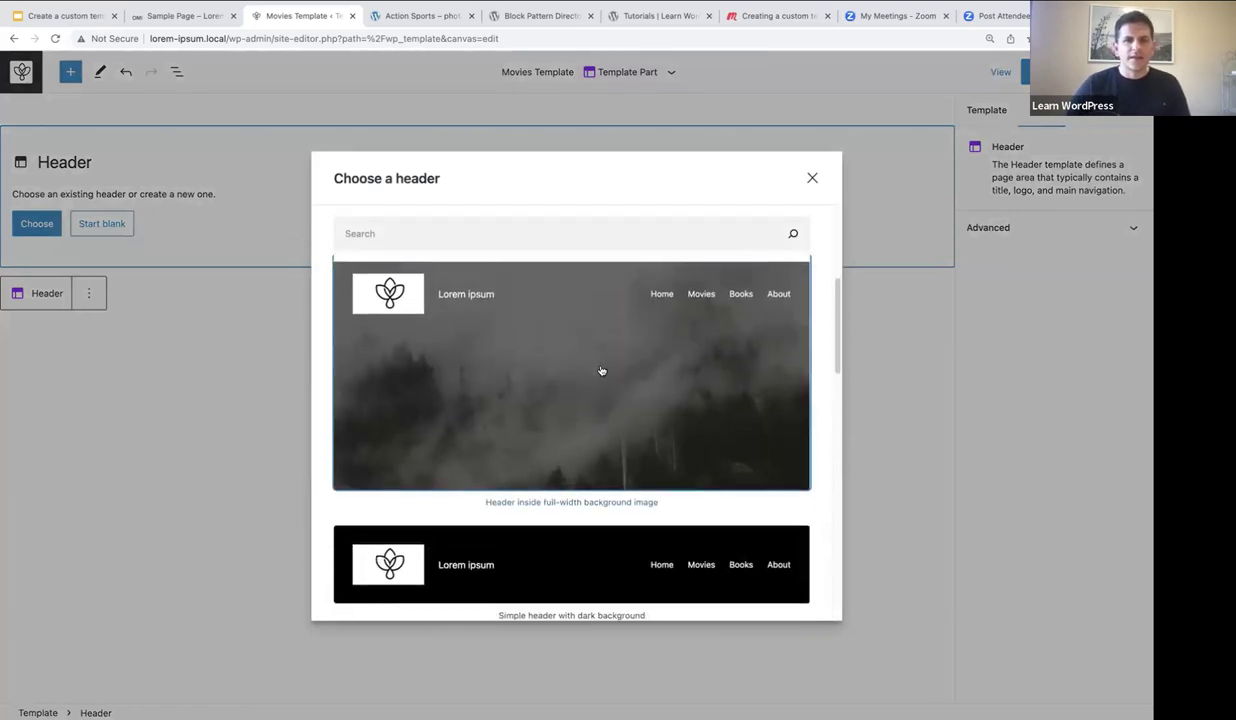
scroll(601, 370, up, 1)
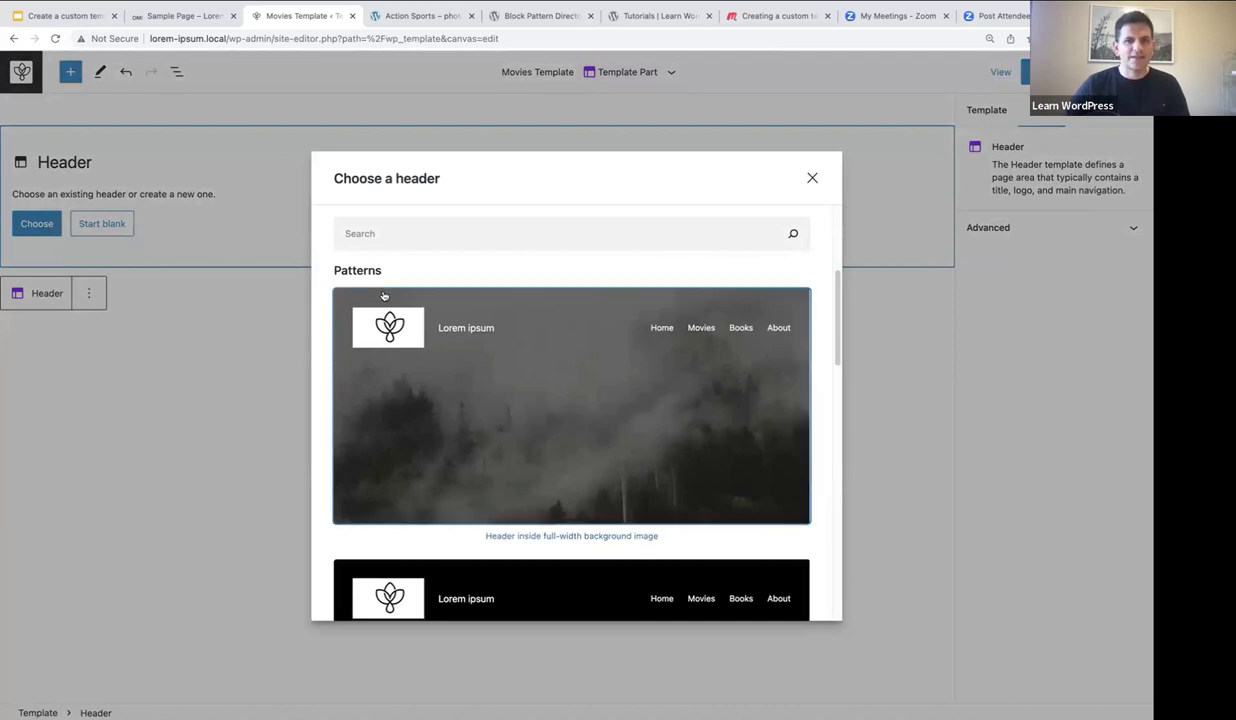
scroll(540, 418, down, 2)
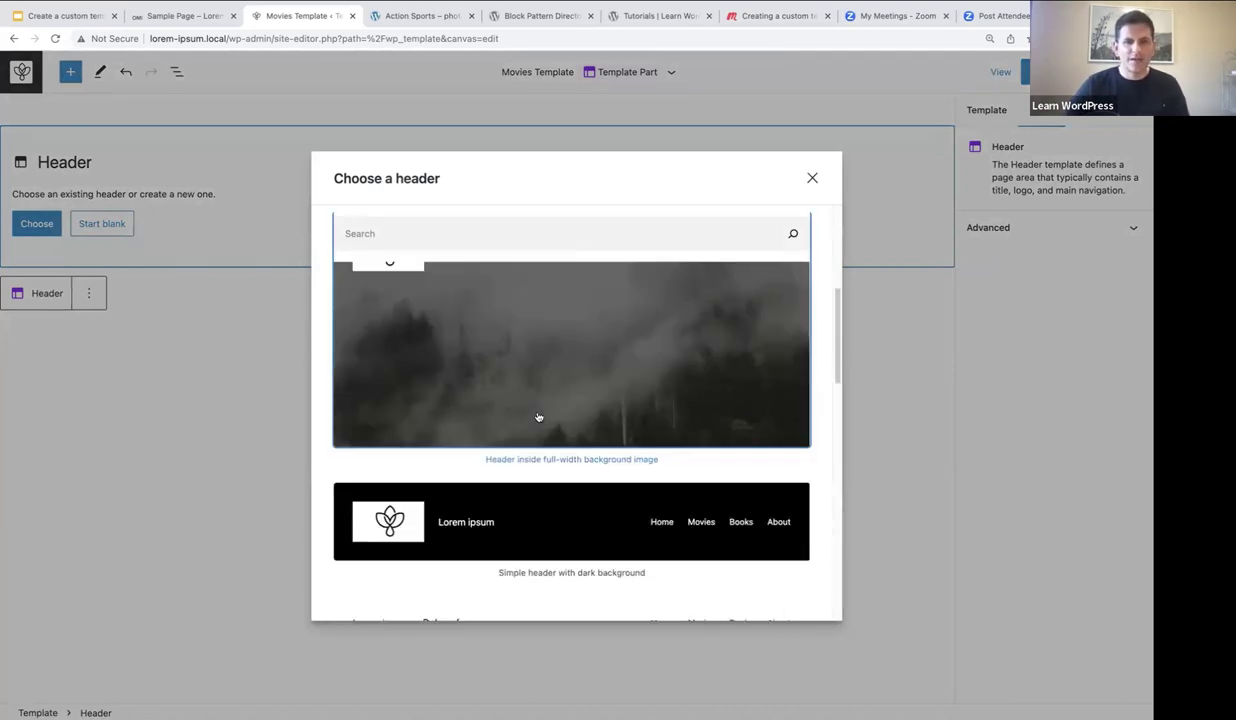
scroll(538, 417, down, 10)
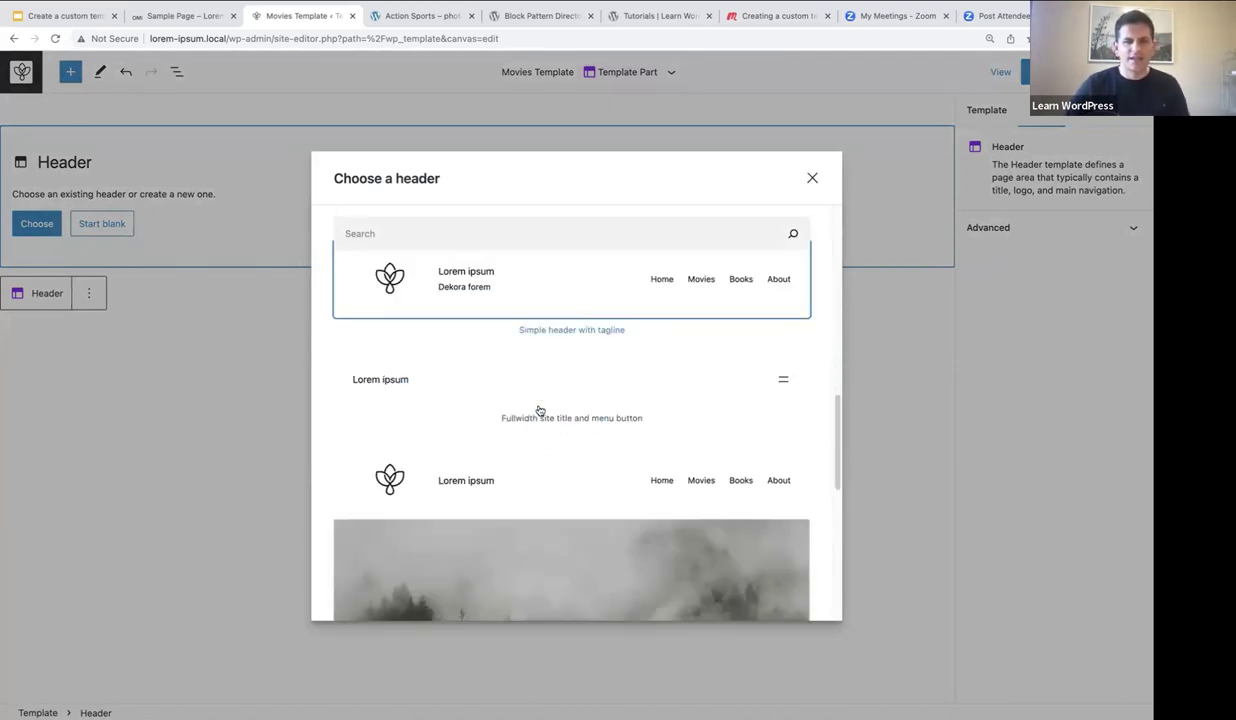
scroll(540, 408, down, 3)
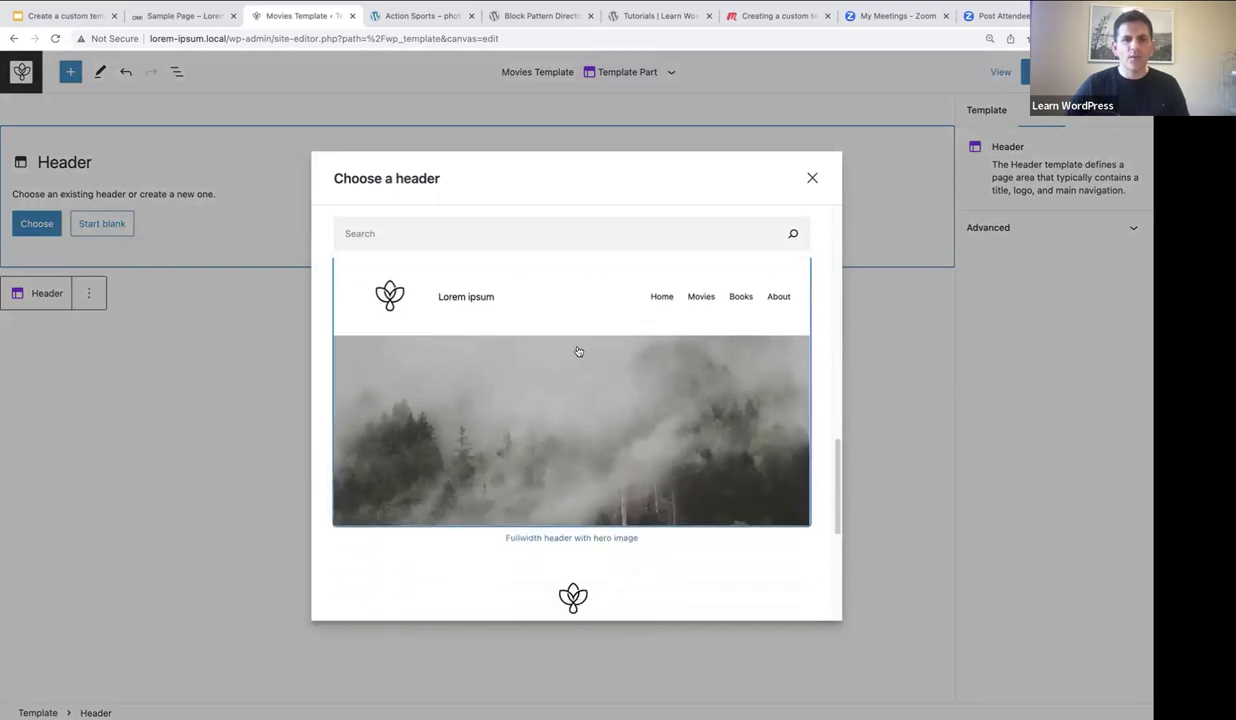
scroll(590, 393, up, 1)
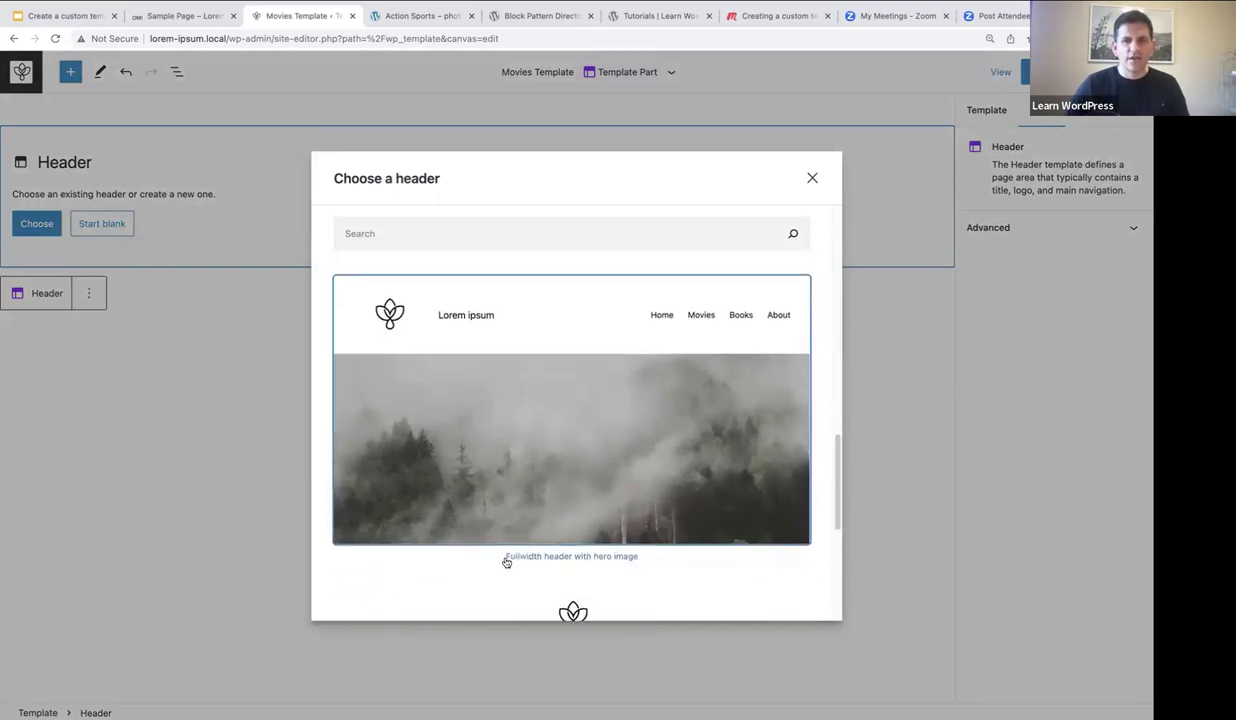
click(519, 414)
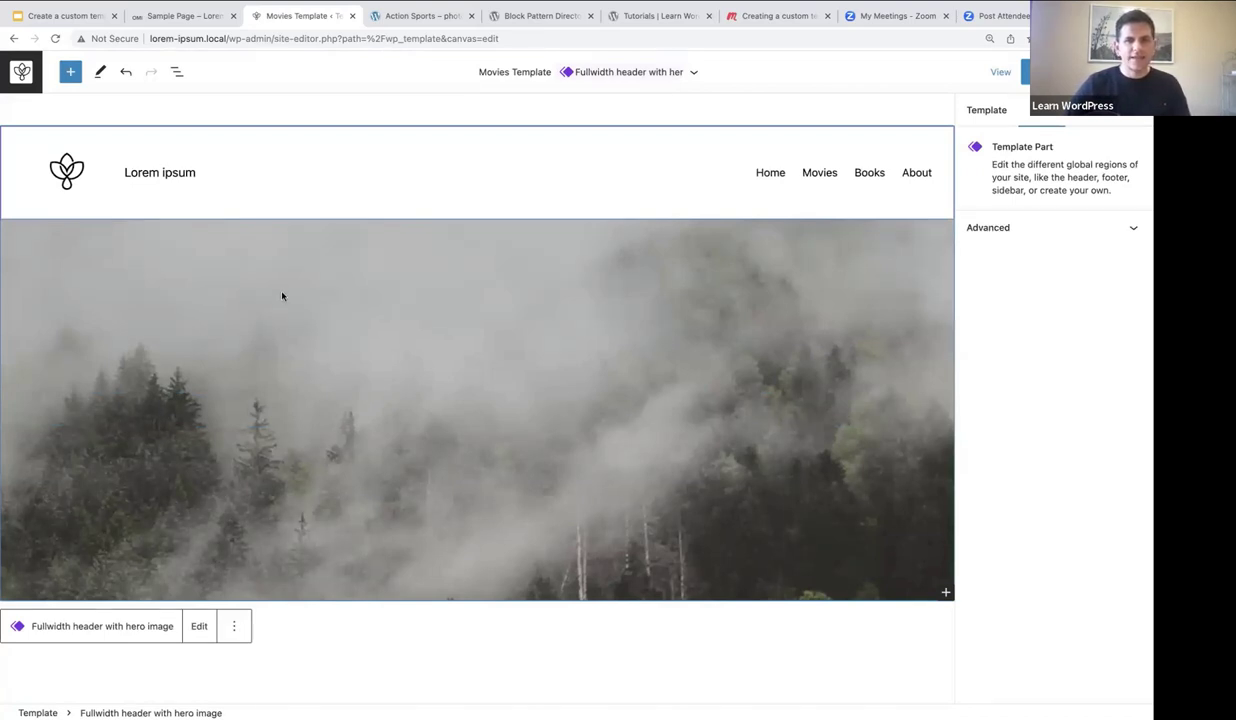
Replace the header's forest cover image with the film clapperboard photo from the Media Library.
click(360, 328)
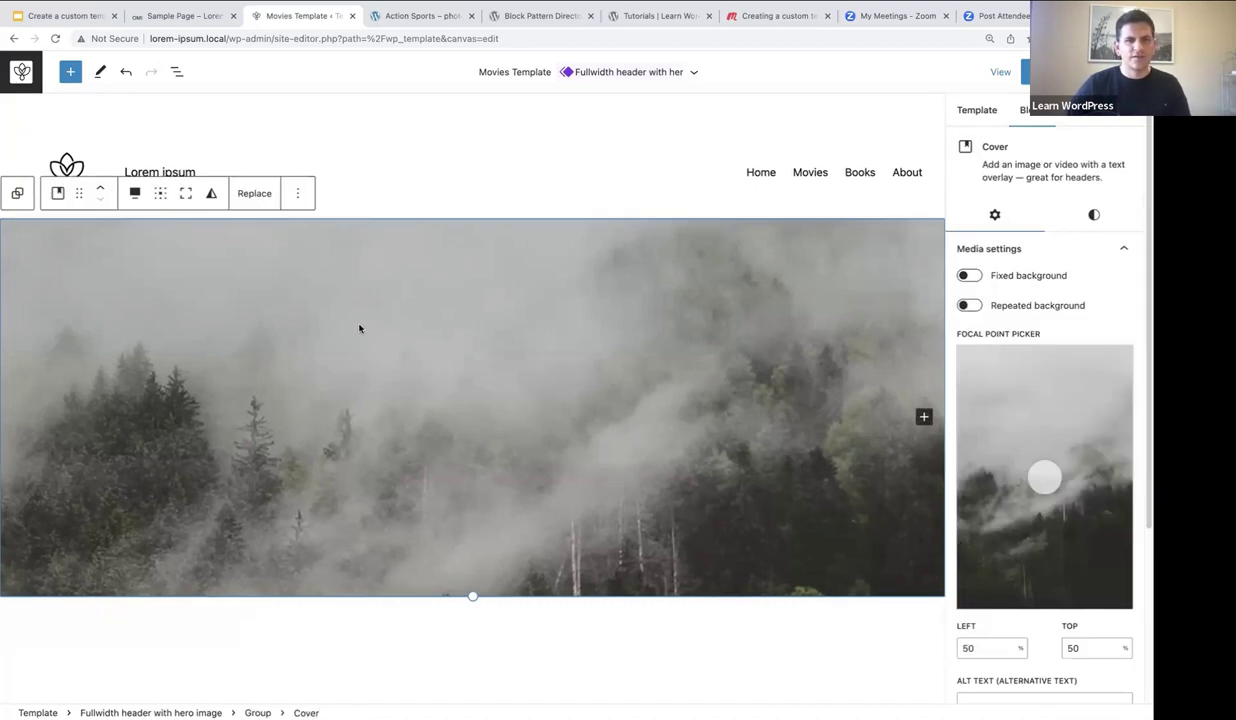
click(246, 195)
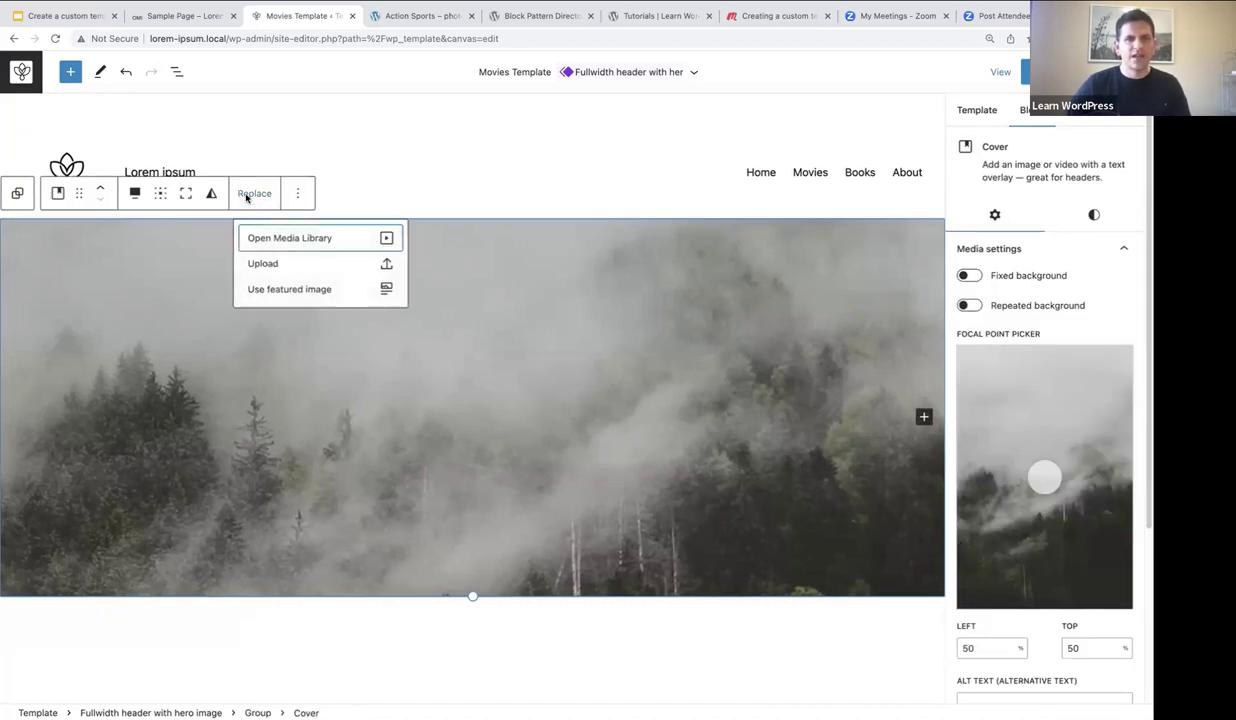
click(271, 240)
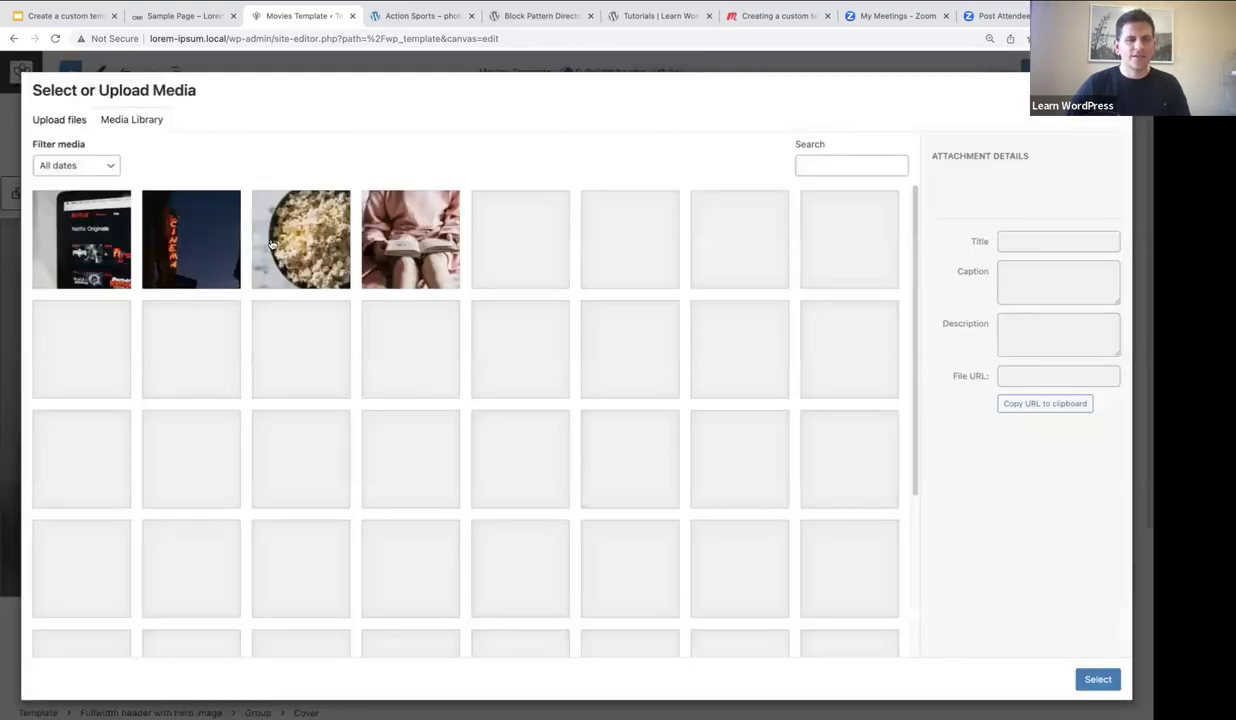
scroll(491, 364, down, 5)
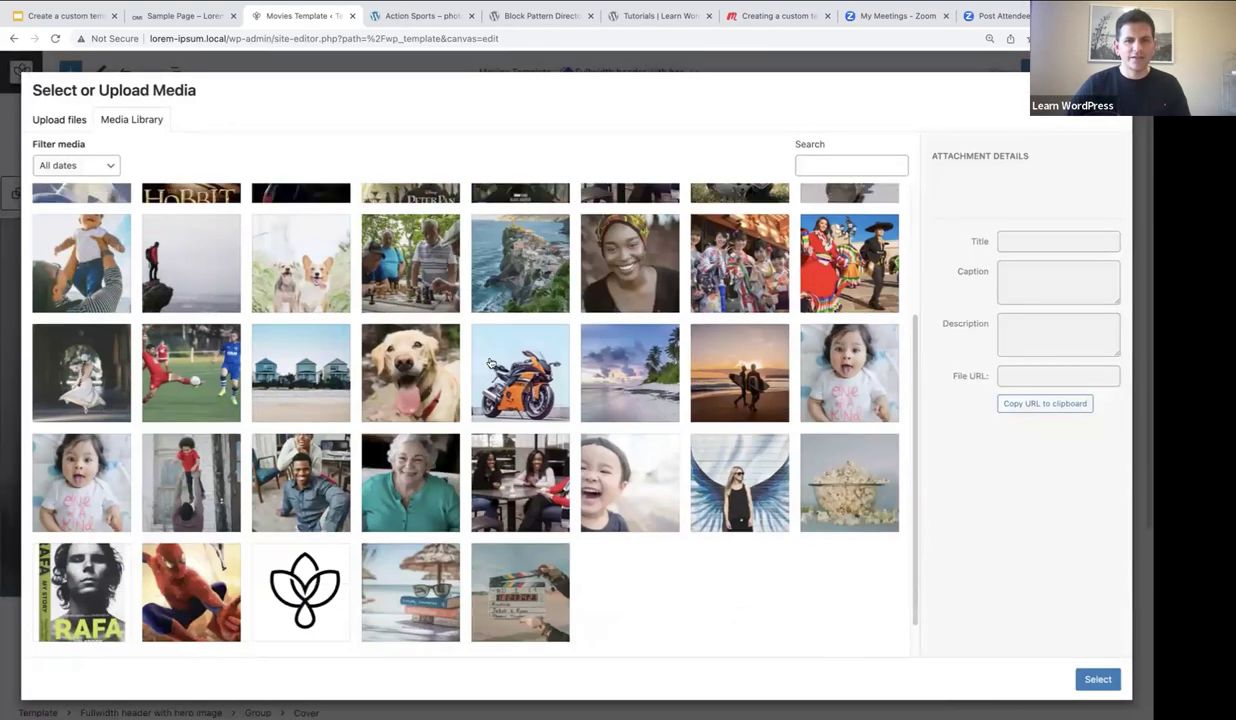
click(516, 546)
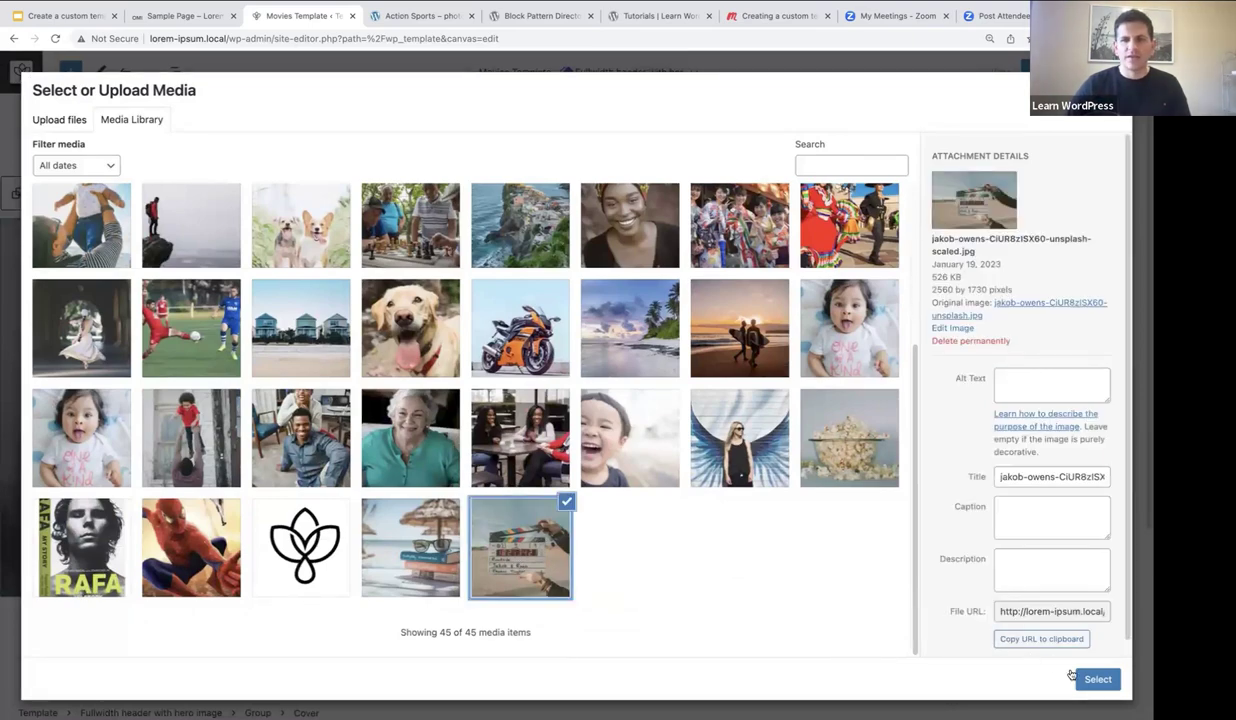
click(1094, 679)
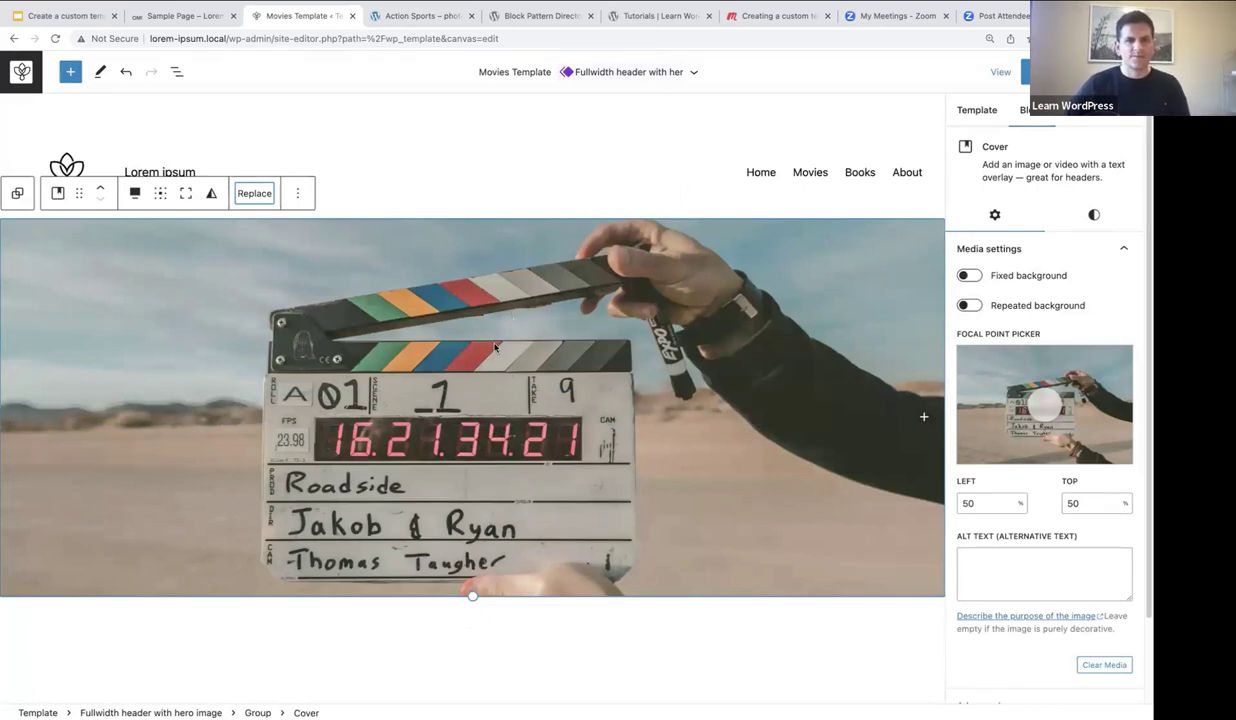
Insert a Query Loop block directly after the "Fullwidth header with hero image" block.
click(179, 72)
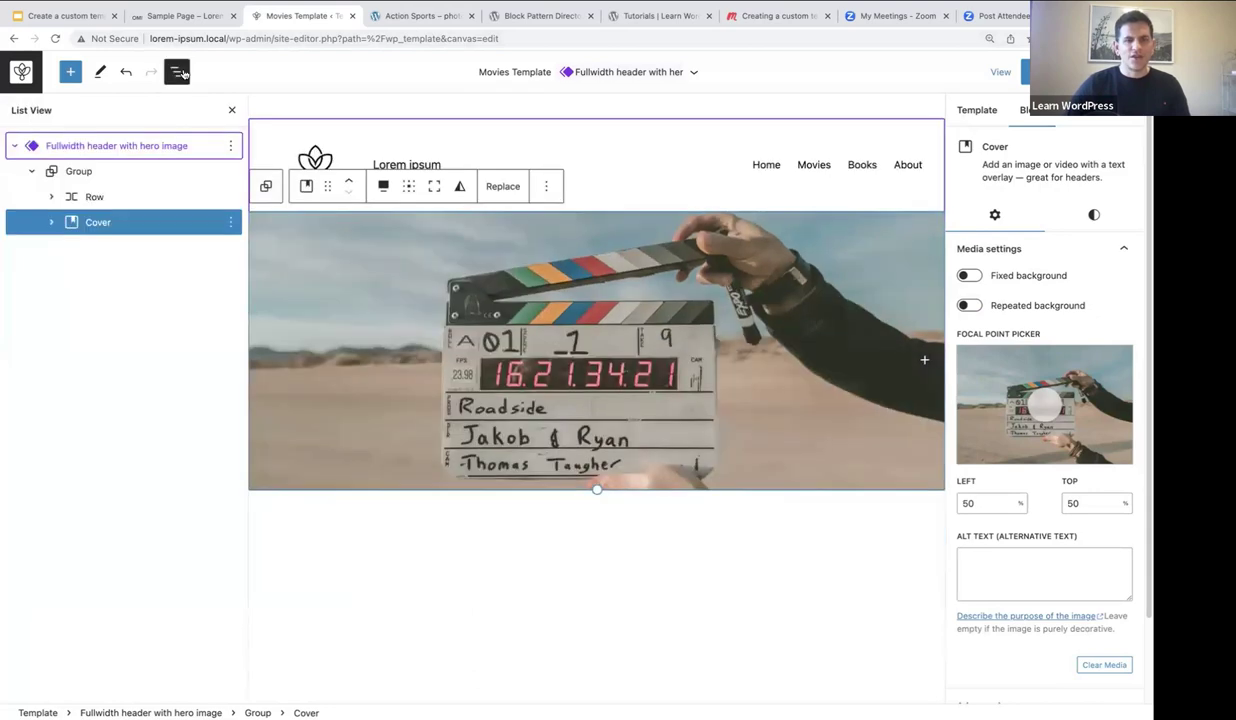
click(14, 147)
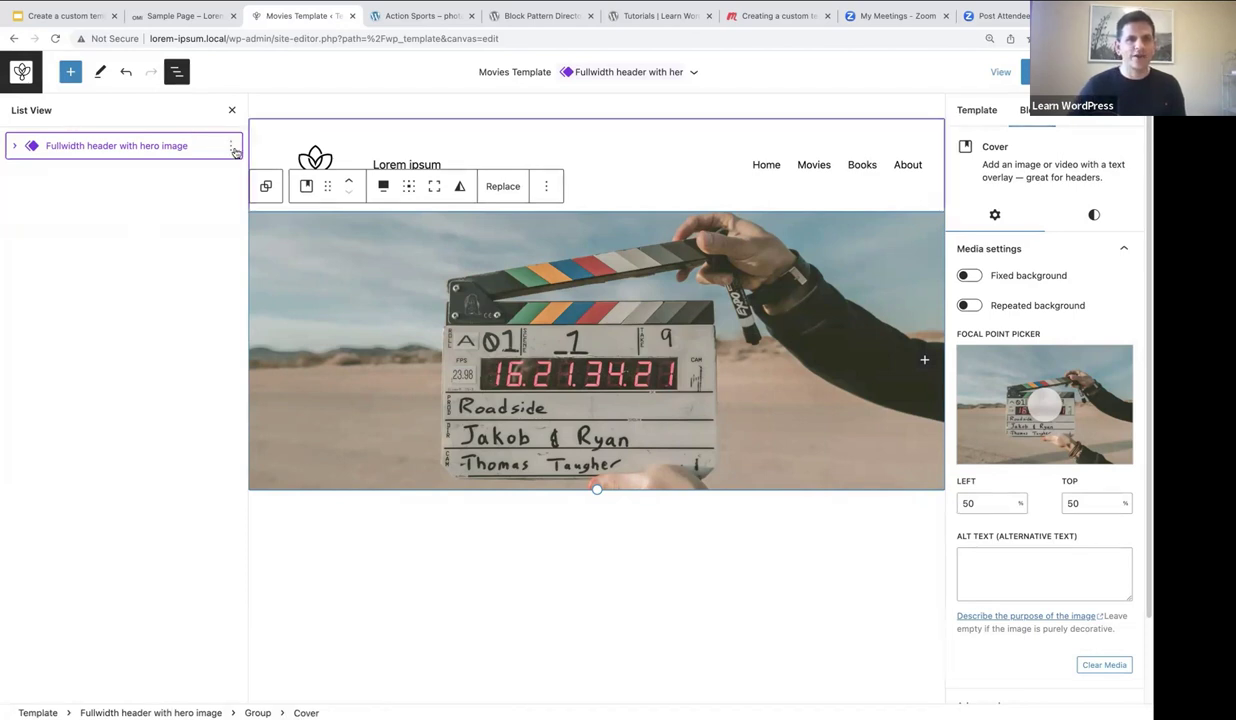
click(232, 148)
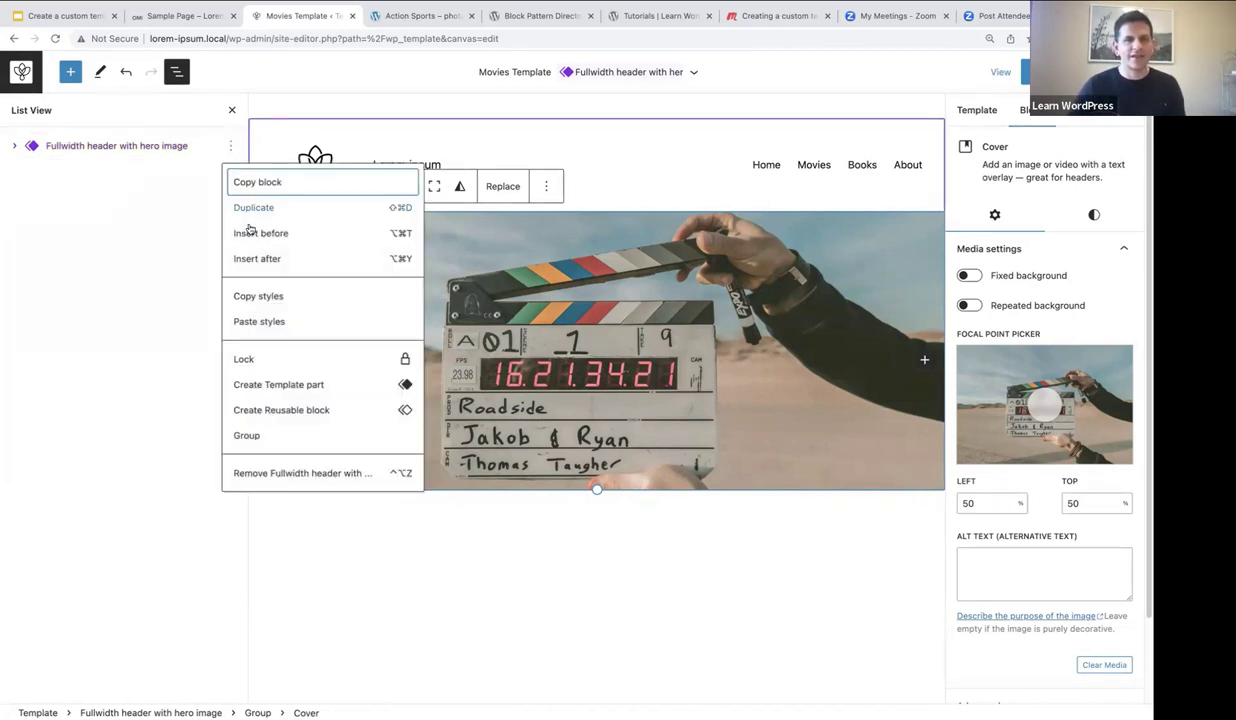
click(252, 258)
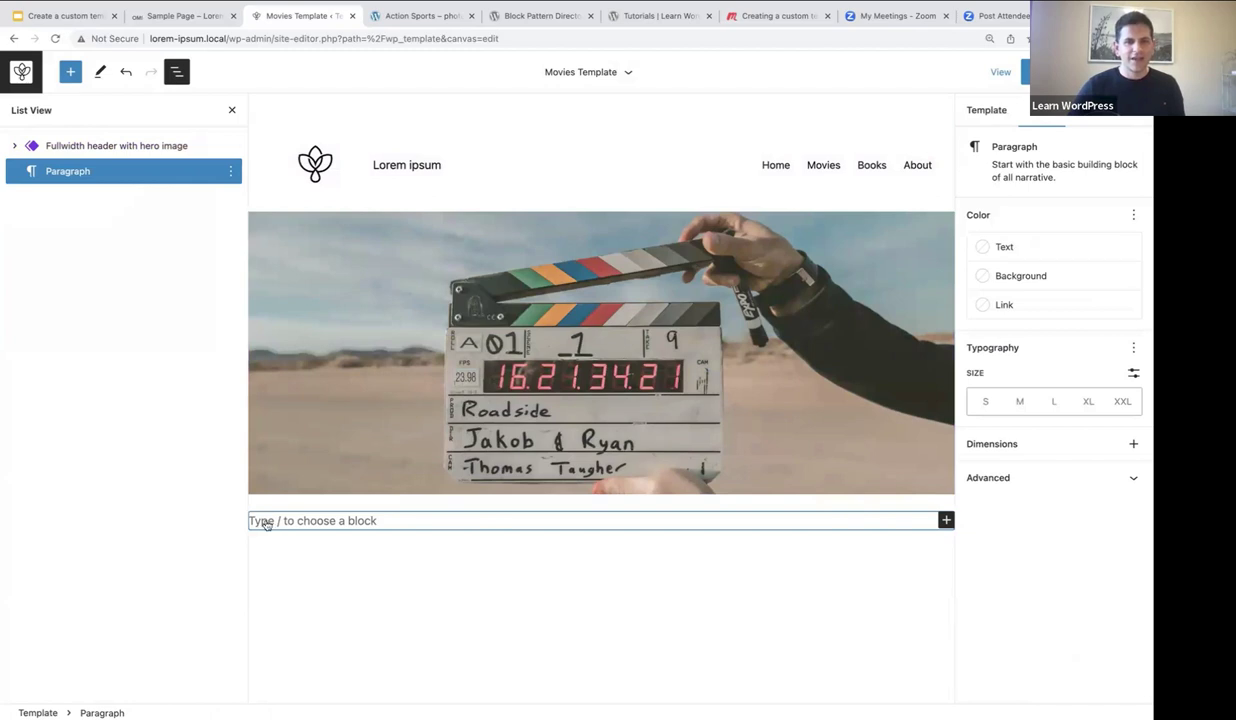
text(/)
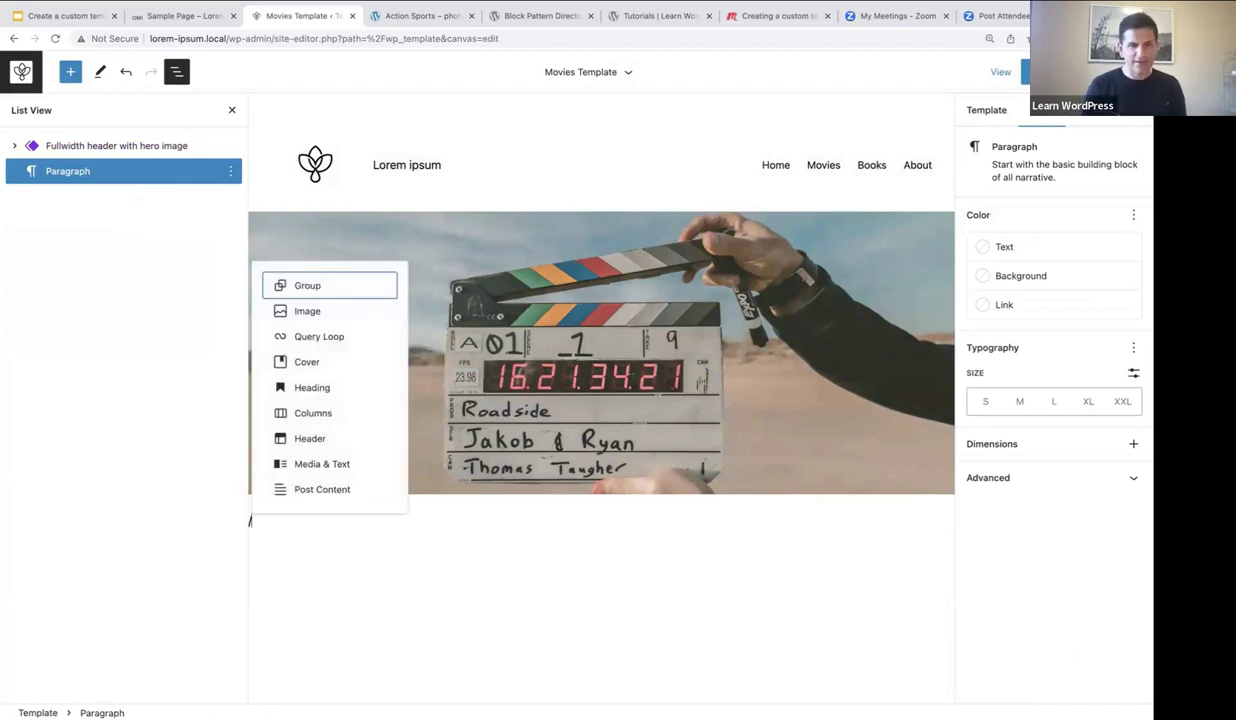
text(query)
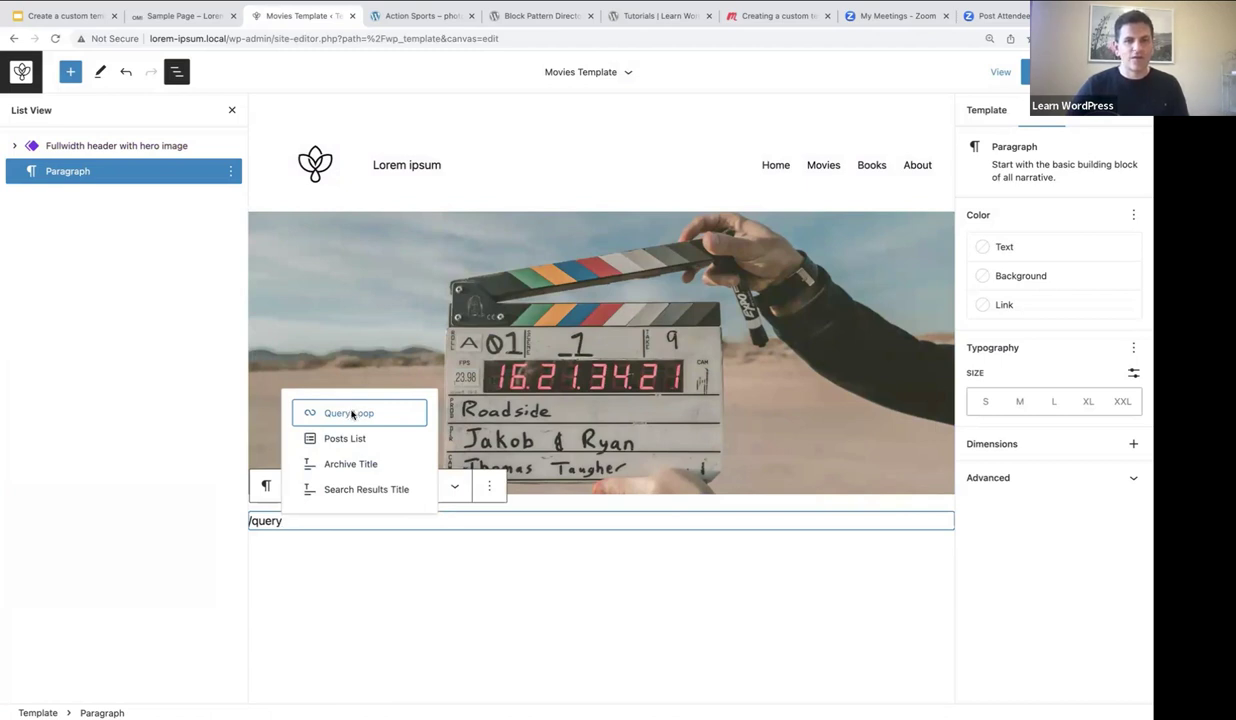
click(351, 414)
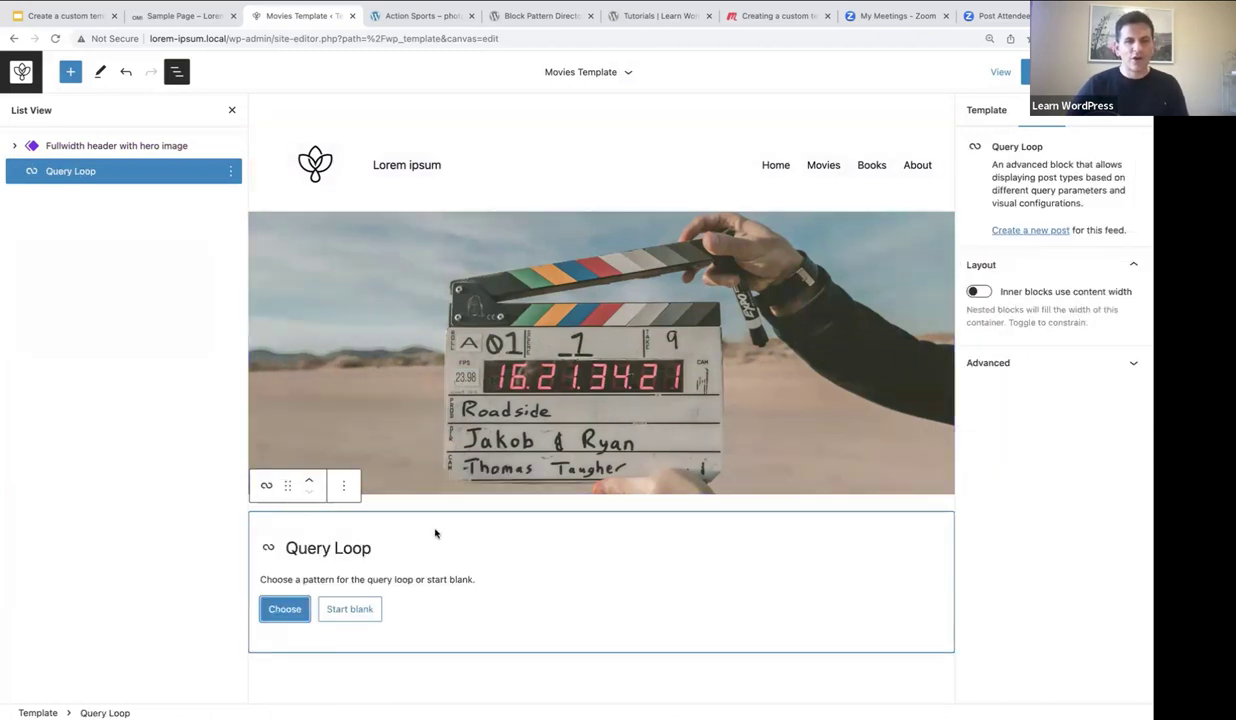
Browse the Query Loop patterns and apply the three-column grid showing each post's title, excerpt and date.
click(285, 612)
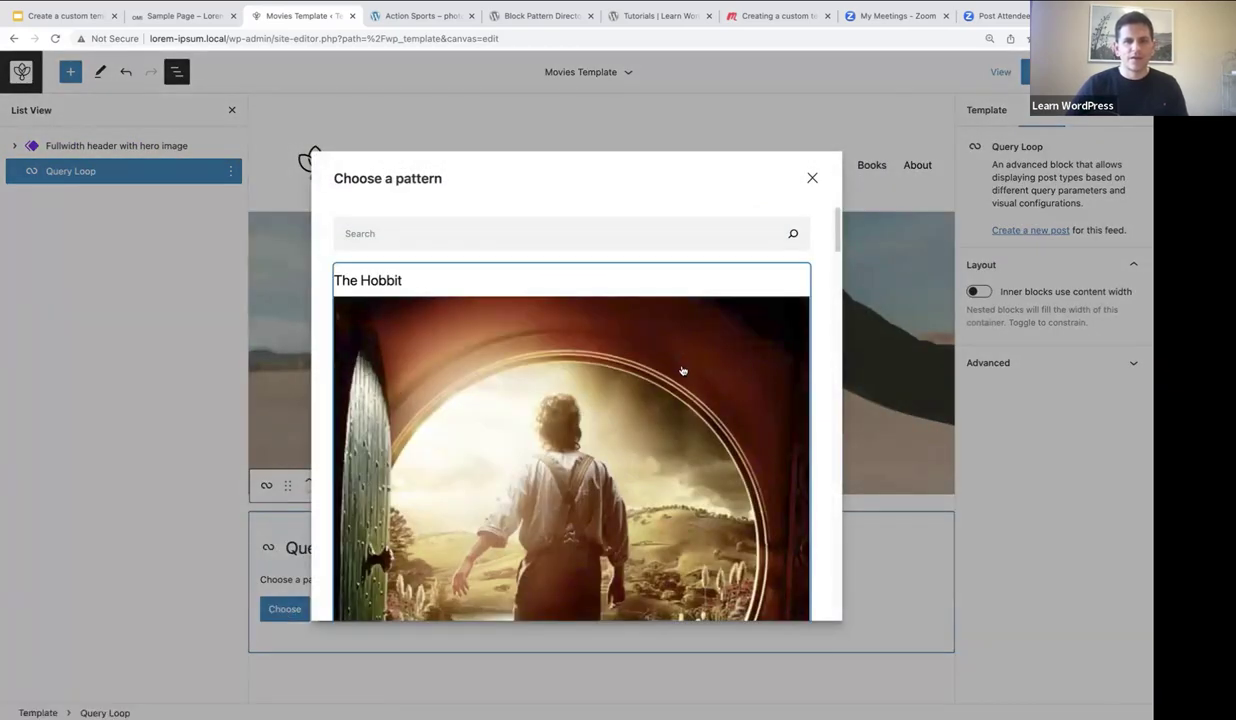
scroll(682, 376, down, 4)
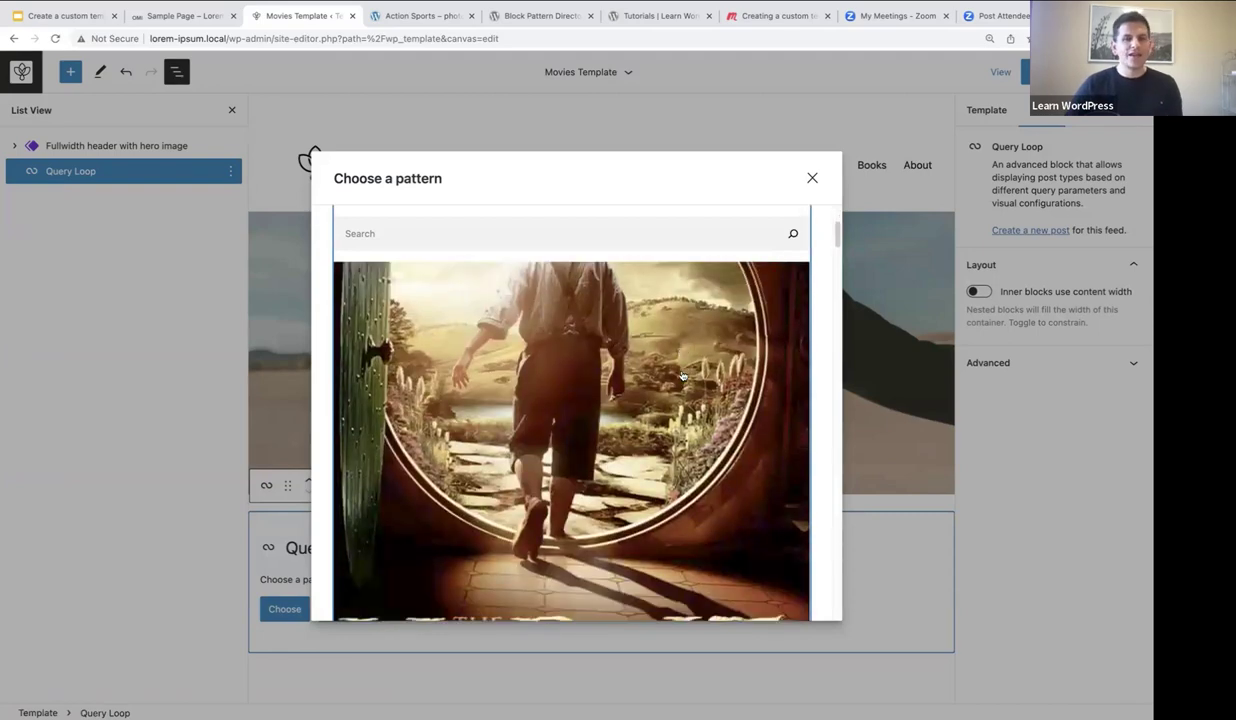
scroll(682, 376, down, 10)
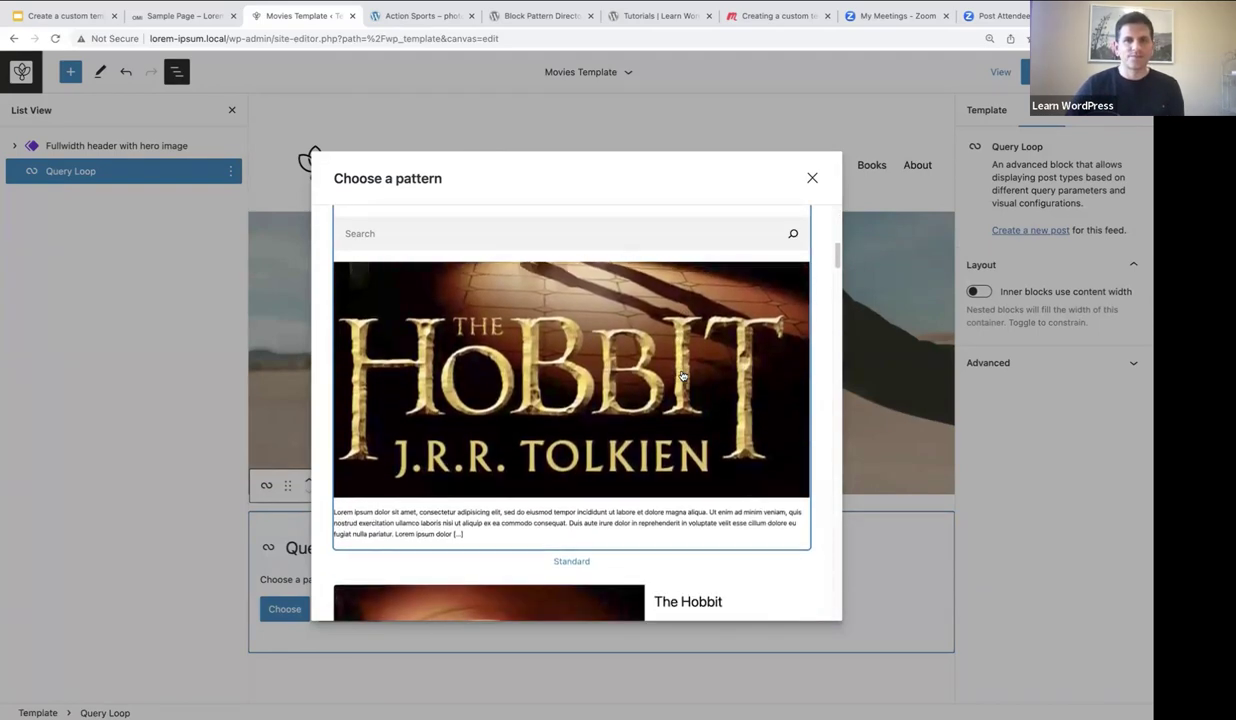
scroll(682, 376, down, 10)
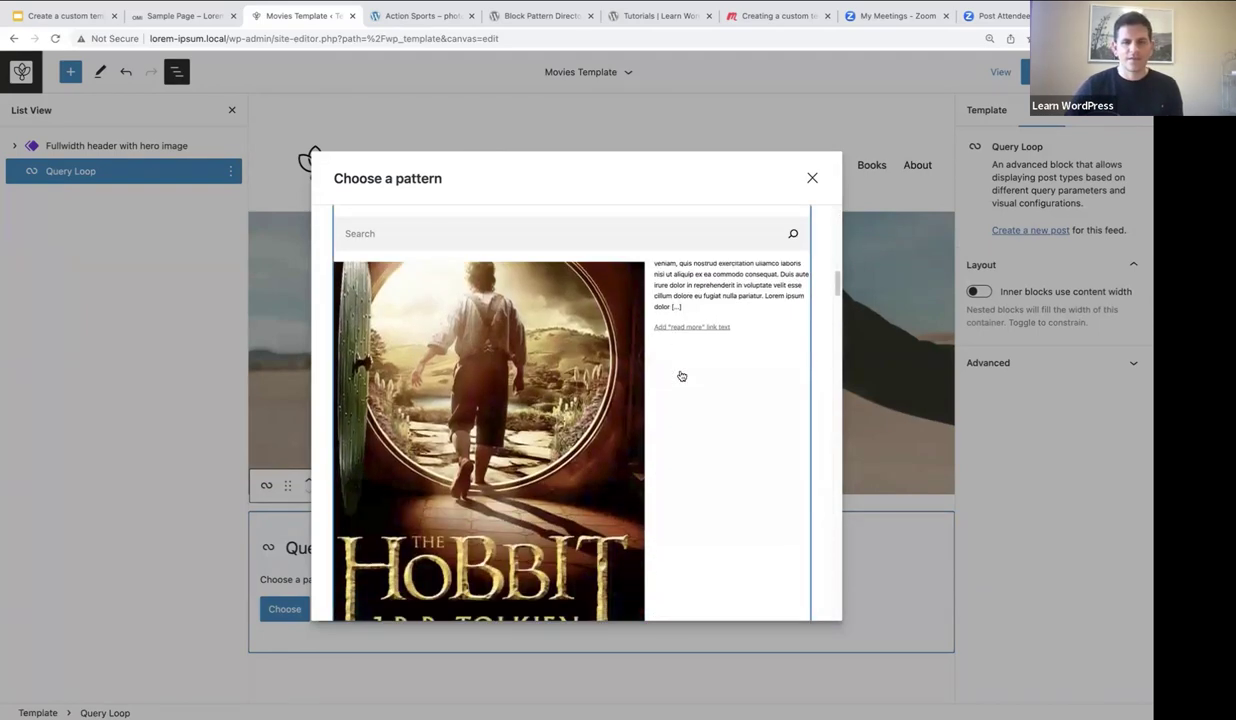
scroll(682, 376, down, 3)
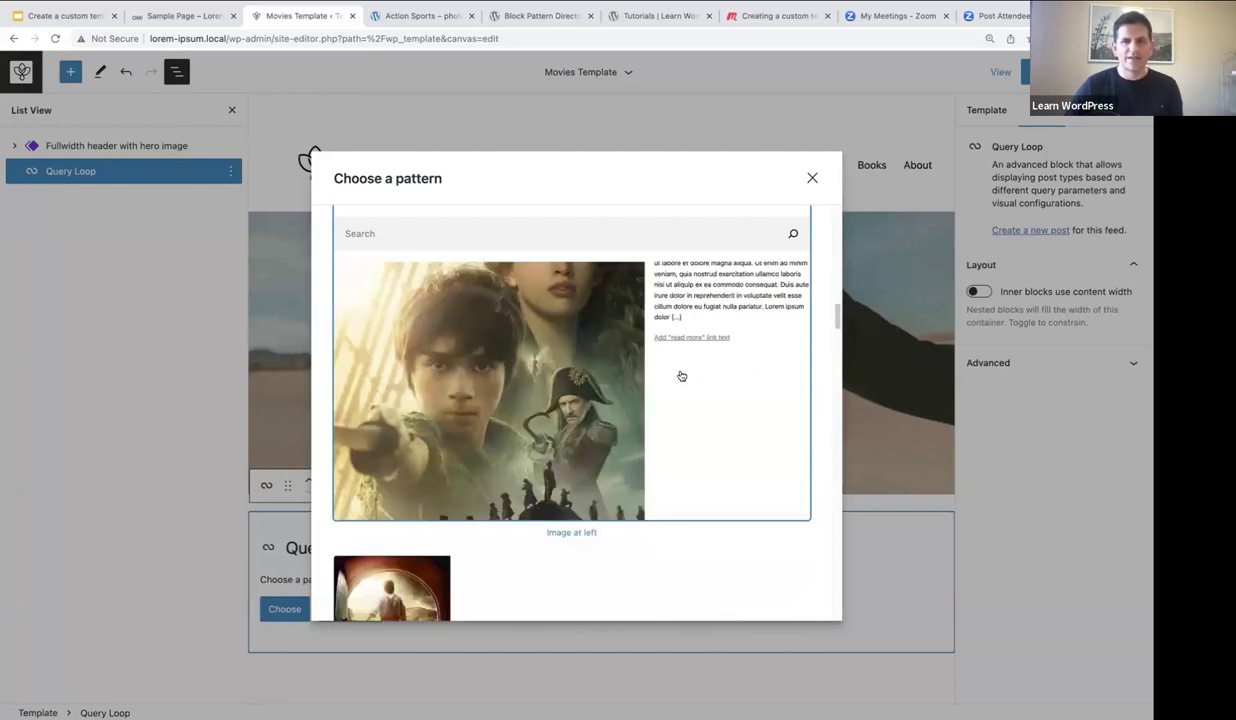
scroll(681, 376, down, 10)
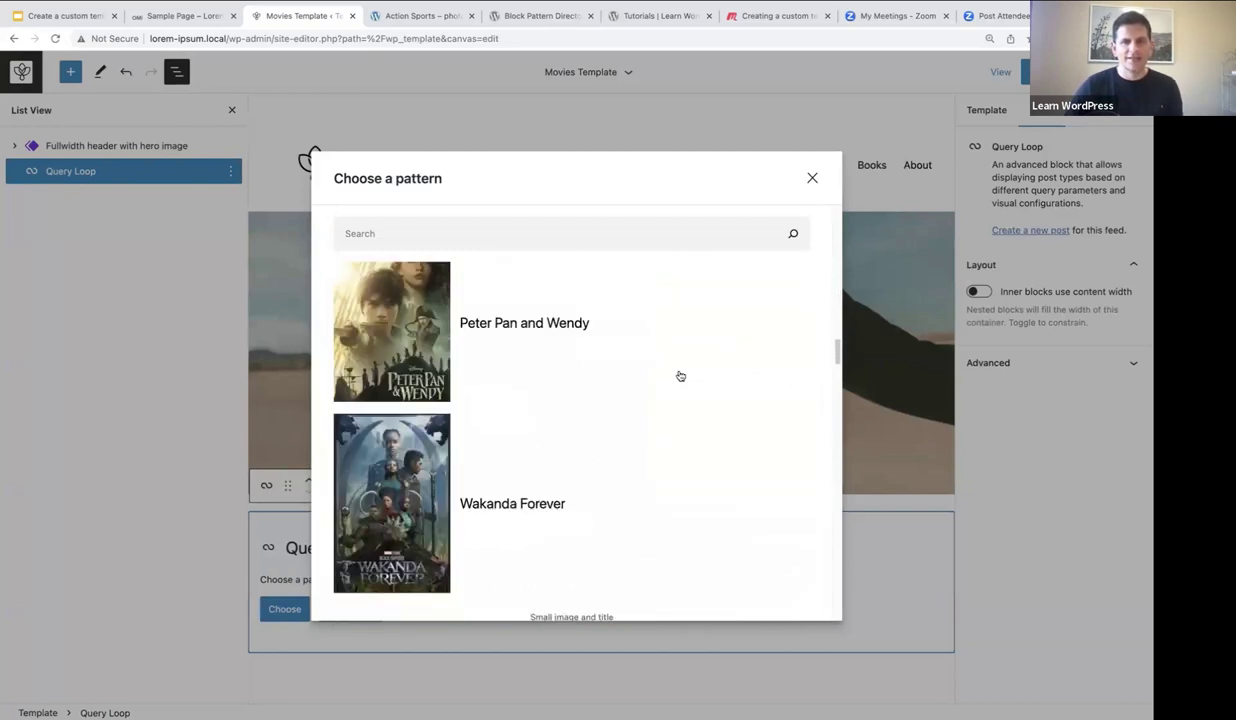
scroll(680, 376, down, 5)
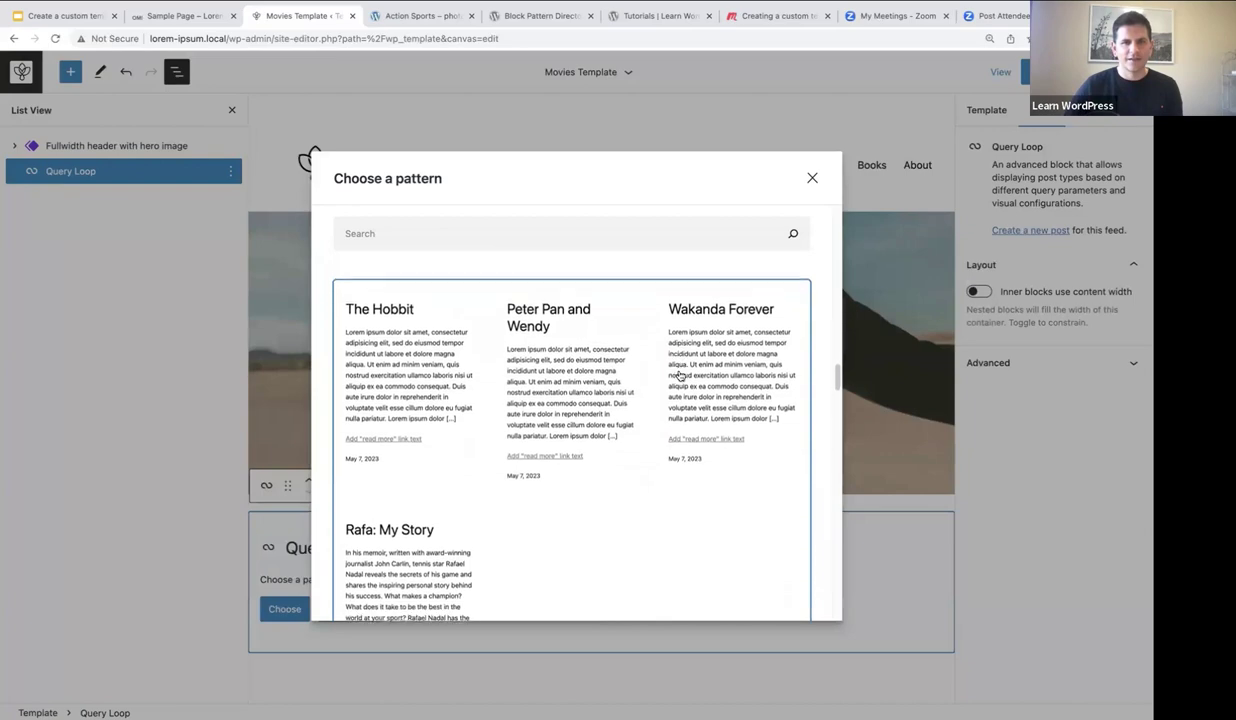
scroll(628, 350, down, 2)
click(625, 347)
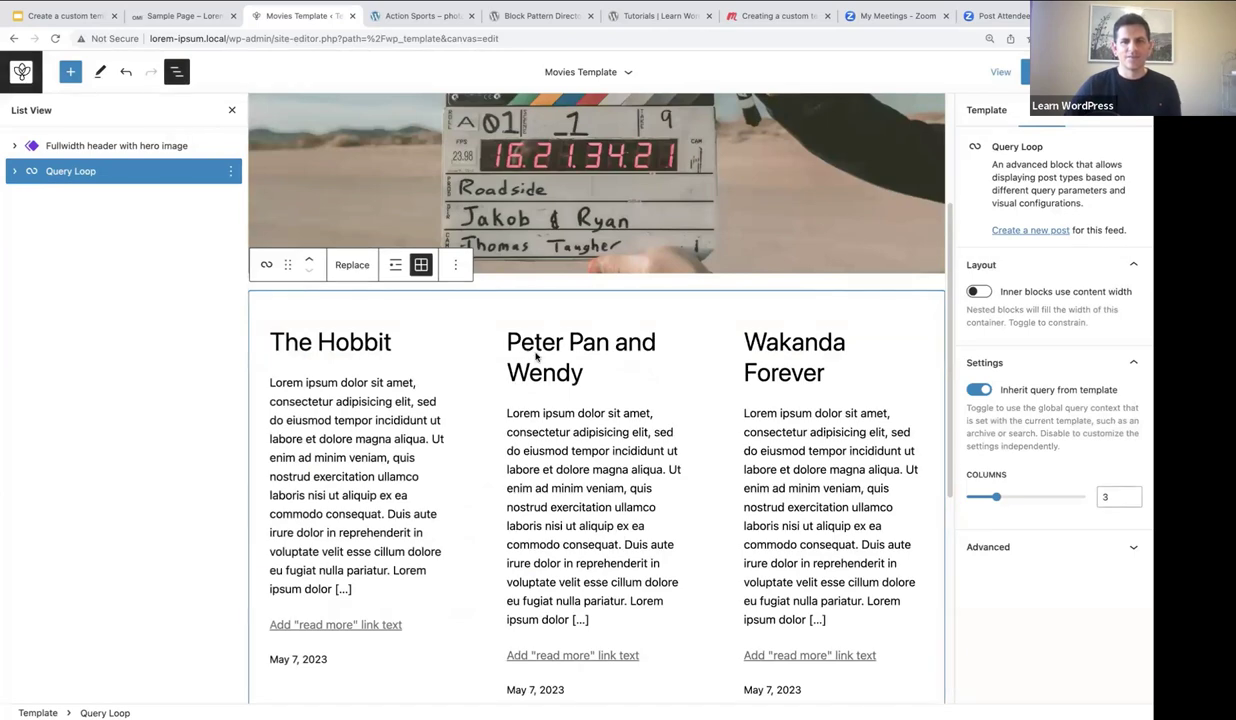
Expand the Query Loop's nested blocks and examine the Post Title, Post Excerpt and Post Date inside its Post Template group.
scroll(536, 355, down, 3)
scroll(546, 361, up, 3)
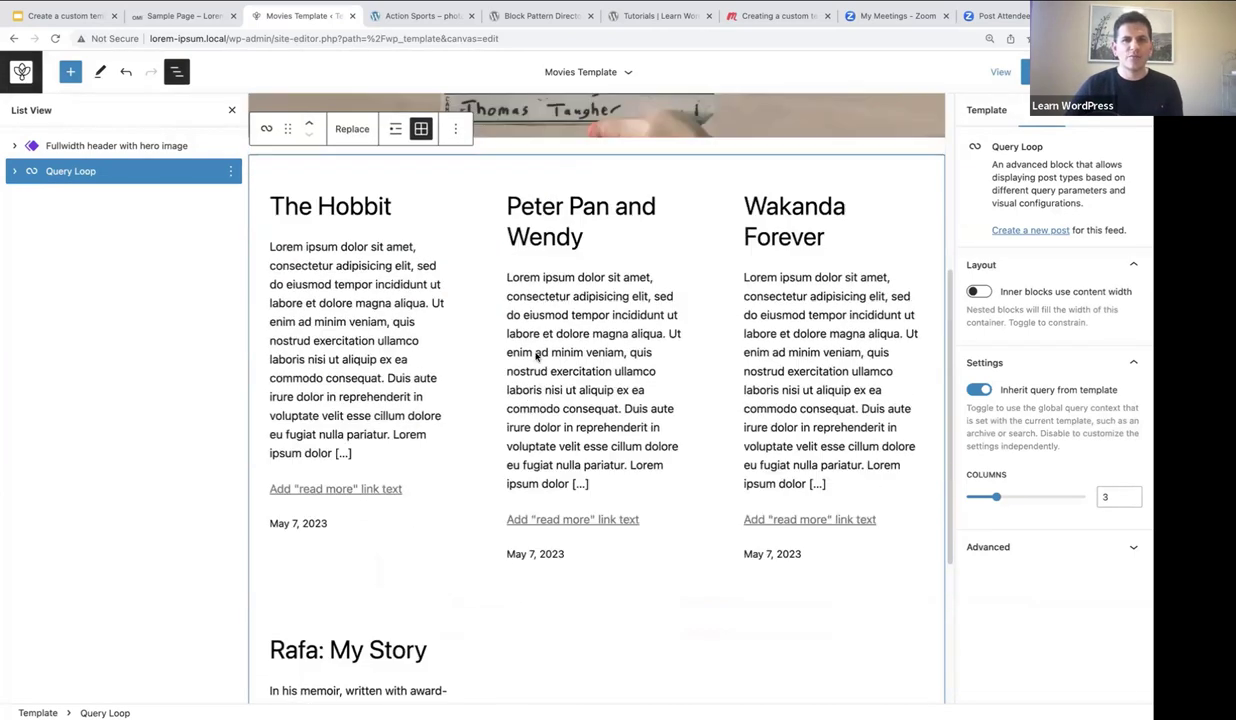
click(14, 171)
click(32, 197)
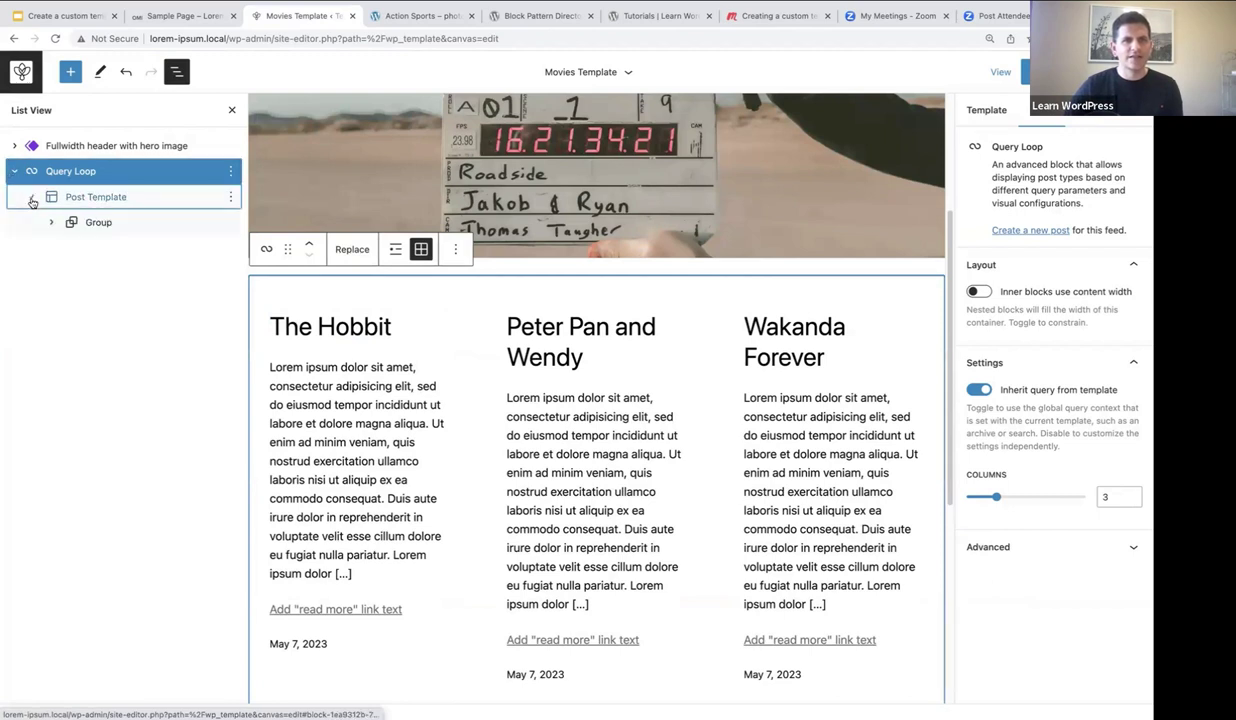
click(51, 223)
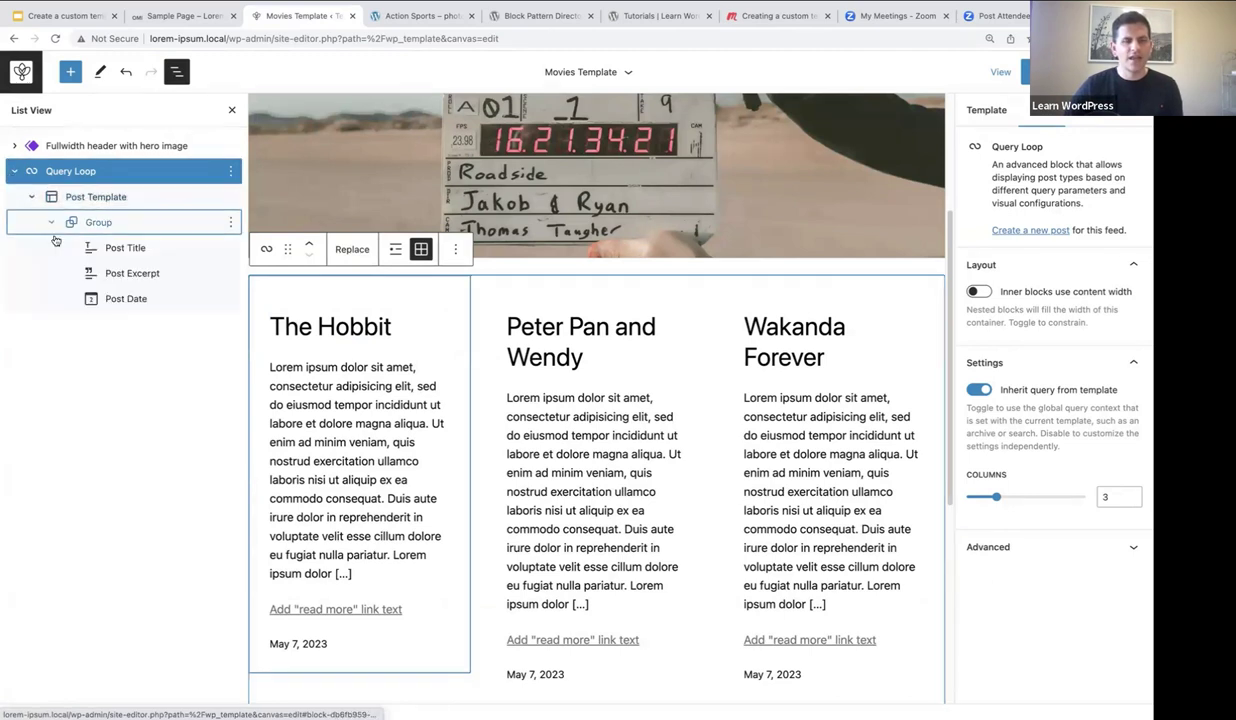
click(120, 250)
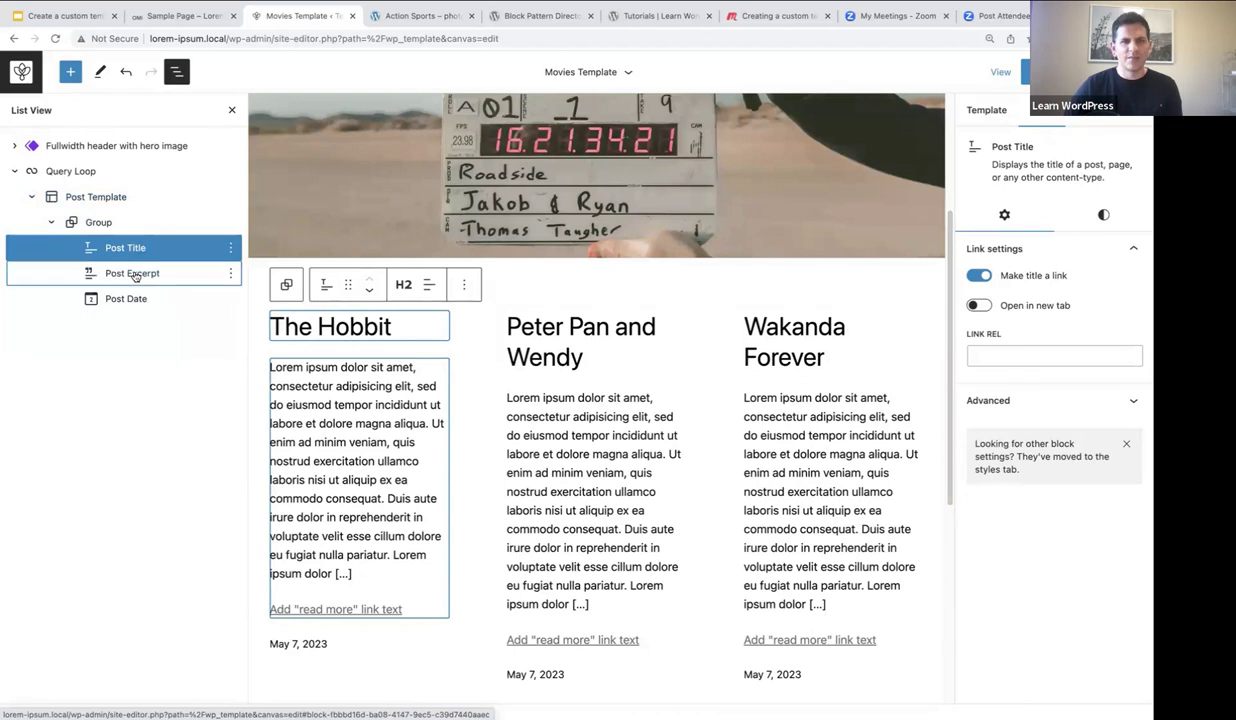
click(135, 274)
click(130, 299)
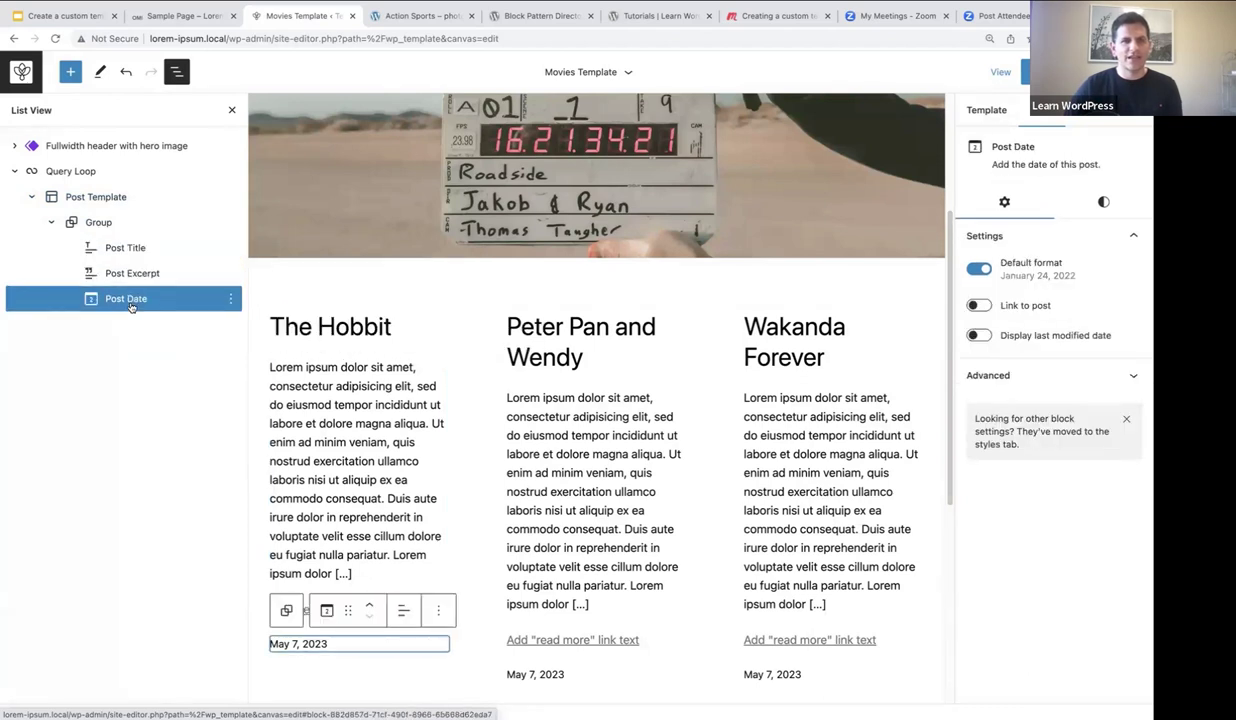
Insert a Post Featured Image block directly after the Post Title in the Query Loop's group.
click(122, 247)
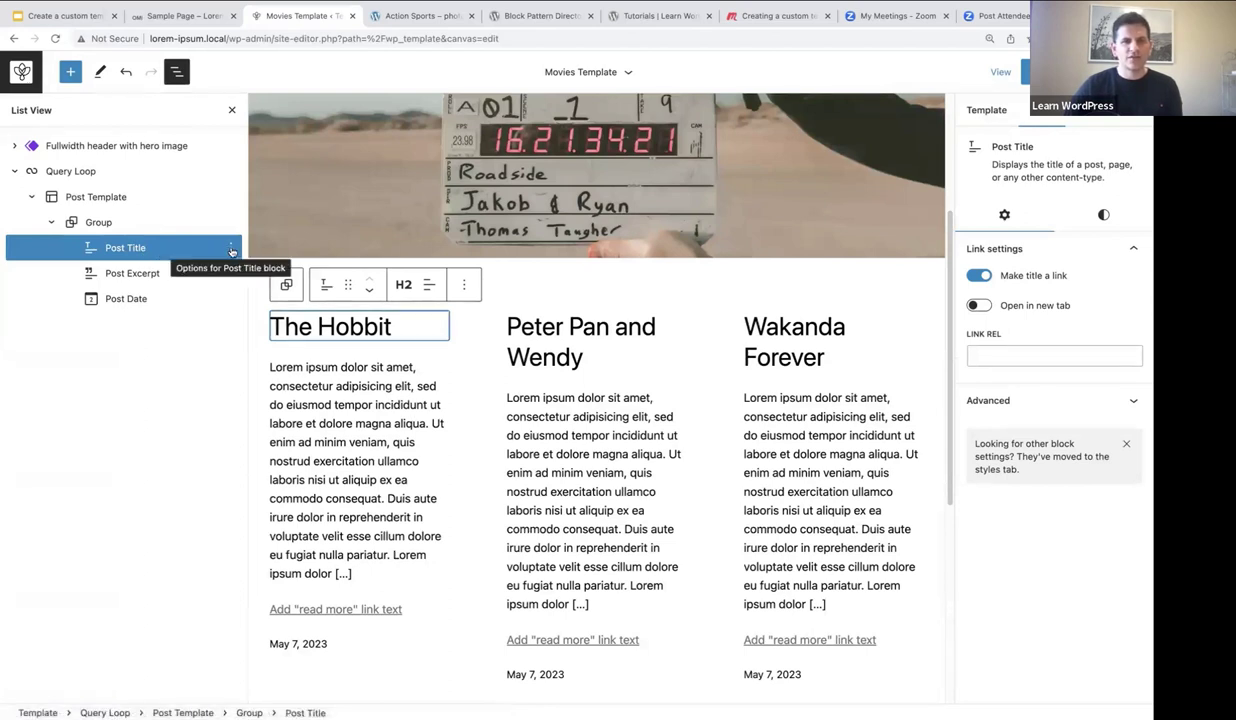
click(232, 251)
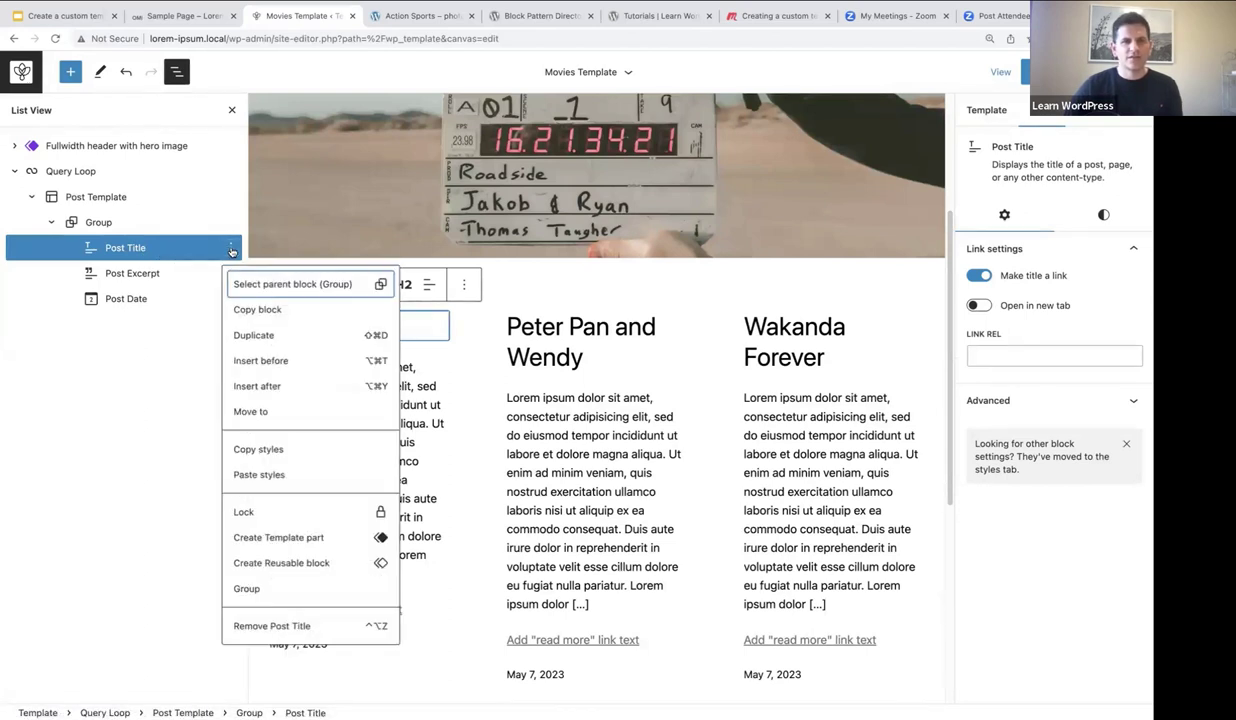
click(267, 389)
text(/)
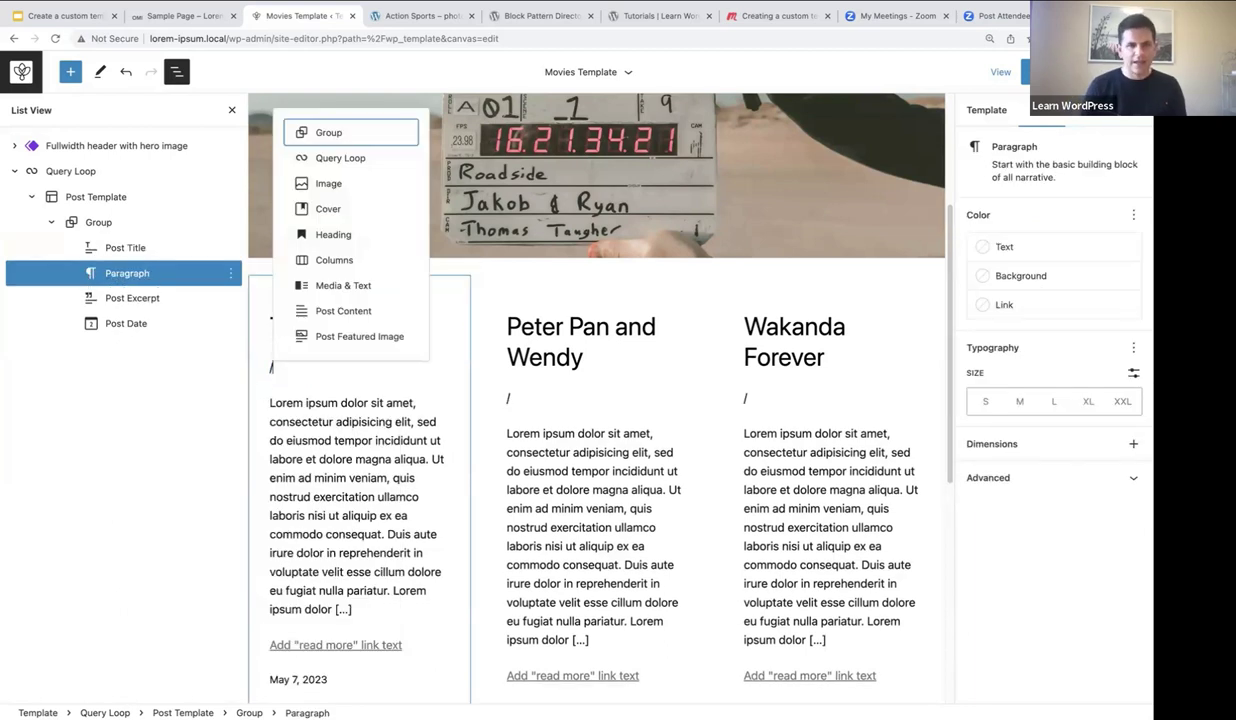
text(post fea)
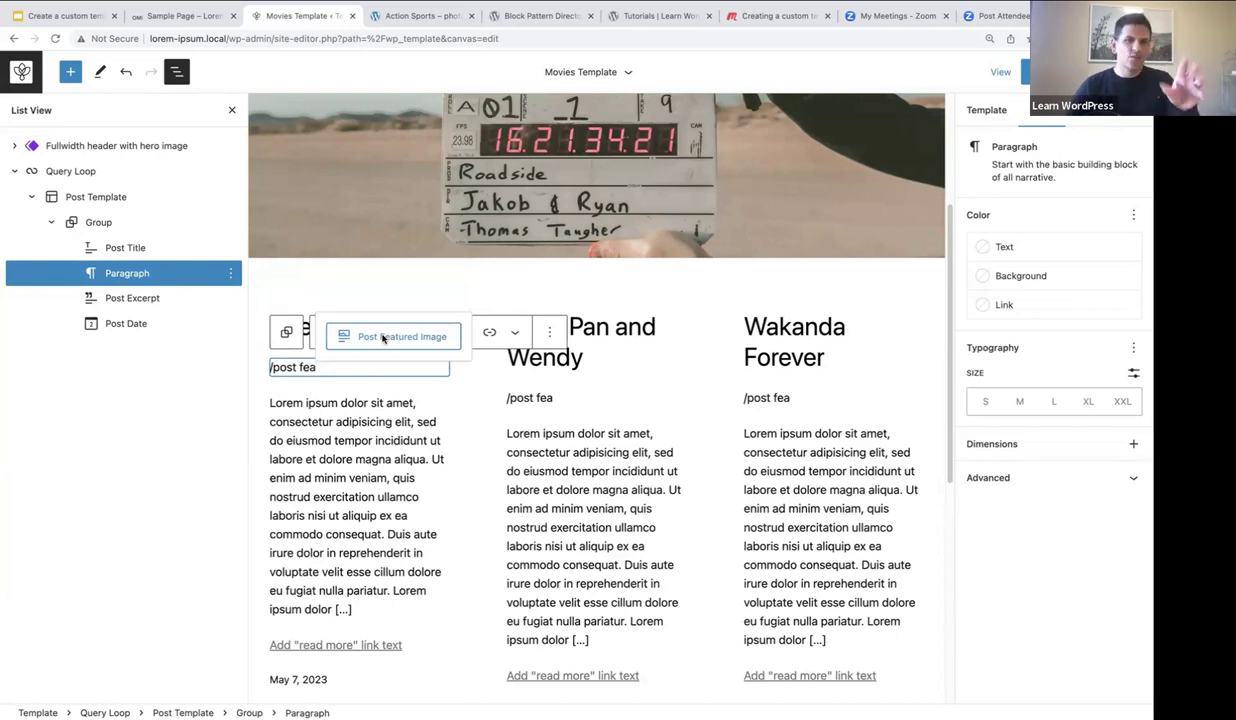
click(383, 339)
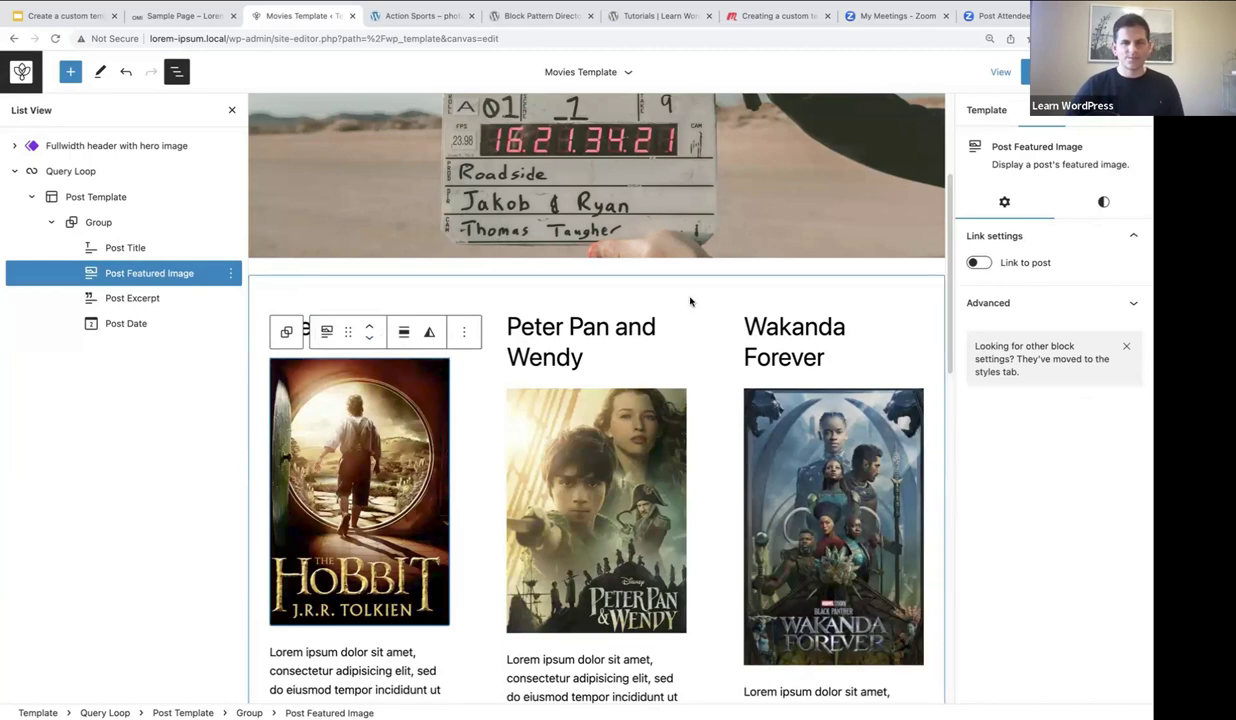
Look through the Query Loop's post grid to check which posts and featured images it displays.
scroll(690, 301, down, 10)
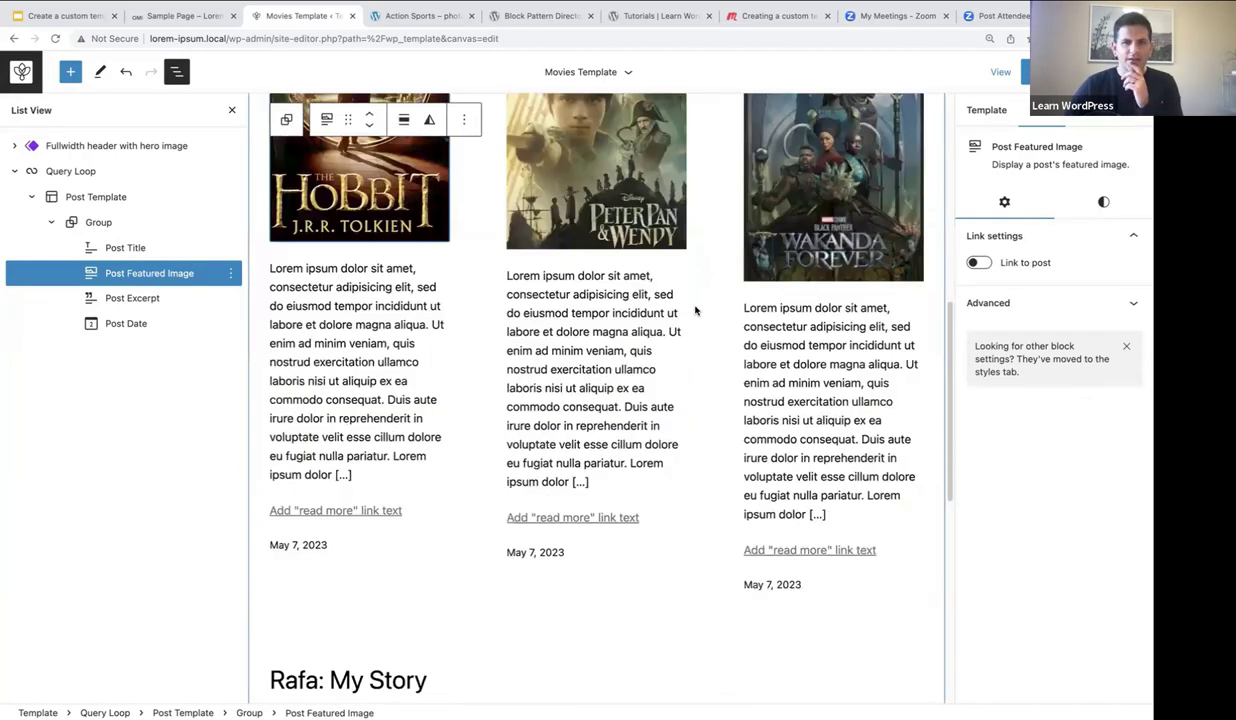
scroll(695, 311, down, 2)
scroll(695, 311, down, 1)
scroll(695, 311, up, 3)
scroll(695, 311, up, 5)
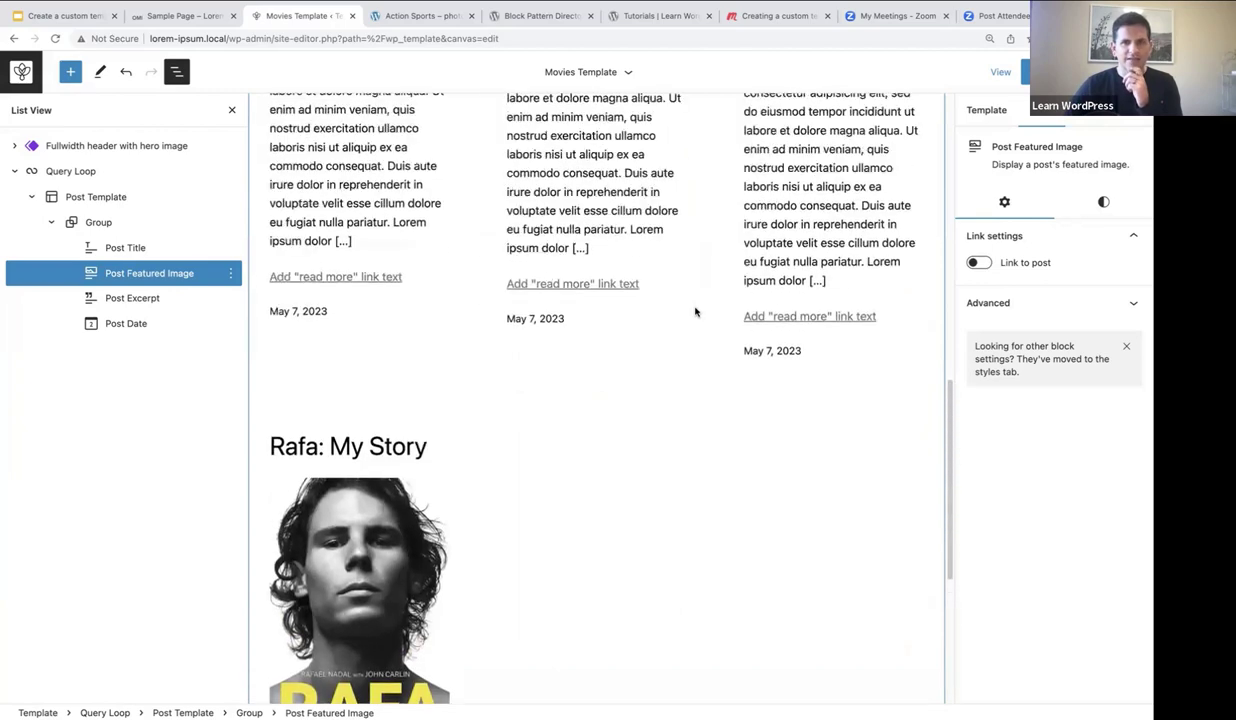
scroll(697, 311, up, 1)
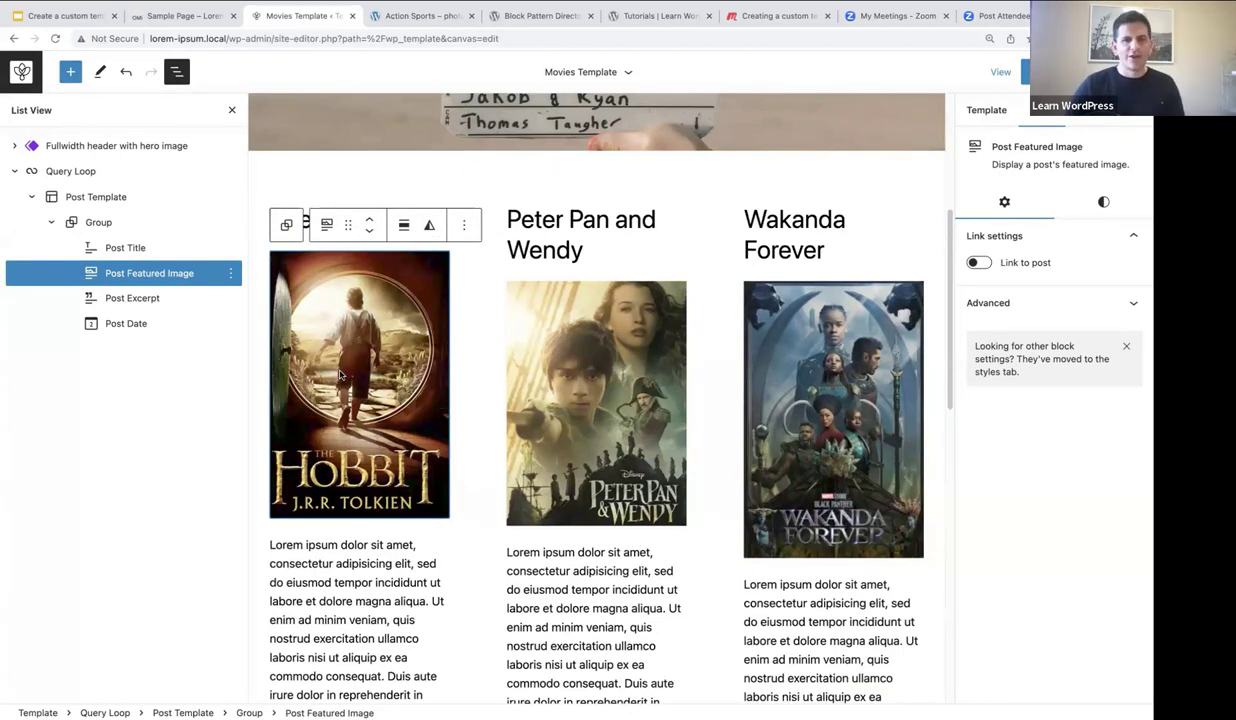
scroll(340, 374, down, 5)
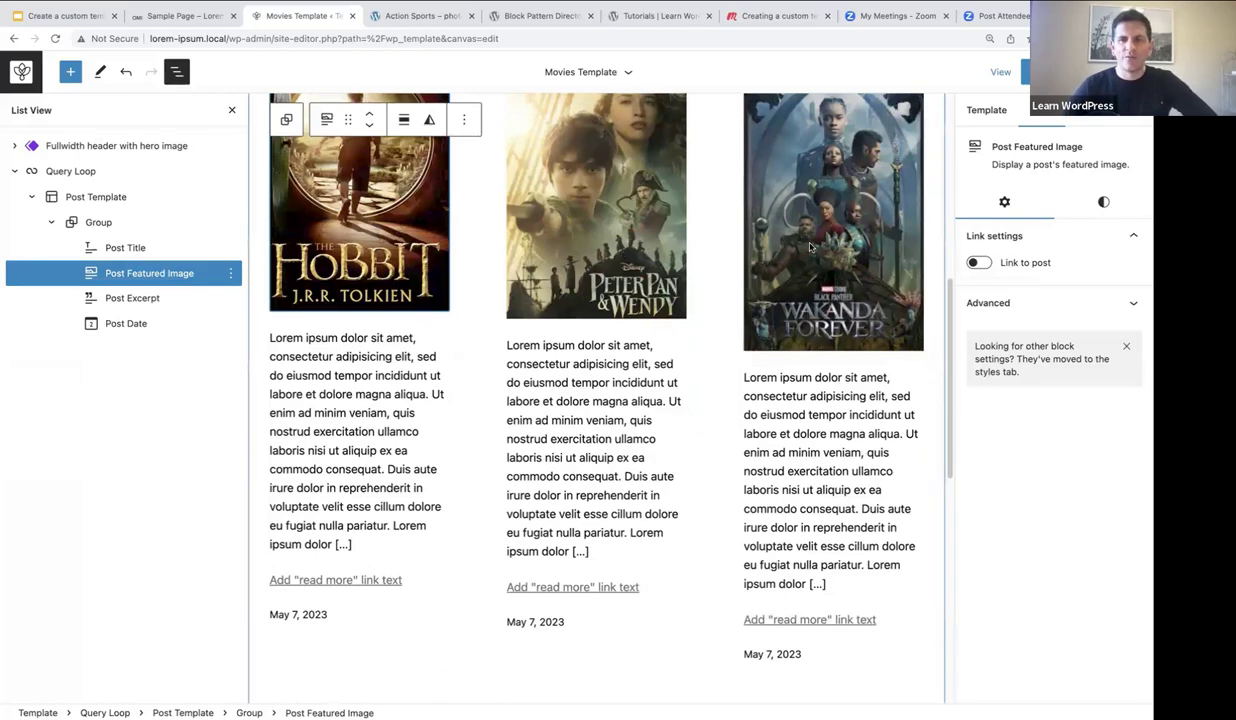
scroll(810, 246, down, 7)
scroll(383, 497, down, 3)
scroll(383, 497, up, 15)
scroll(830, 197, up, 1)
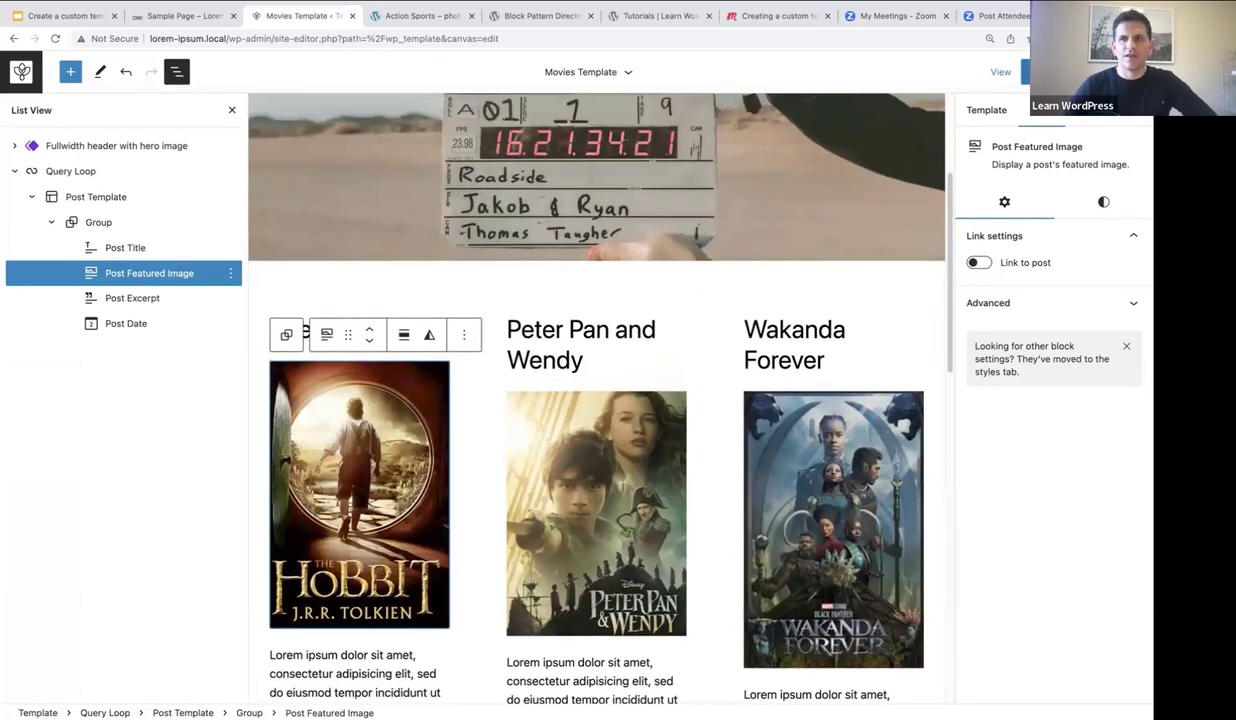
Save the changes to the Movies Template.
click(1010, 73)
click(1008, 73)
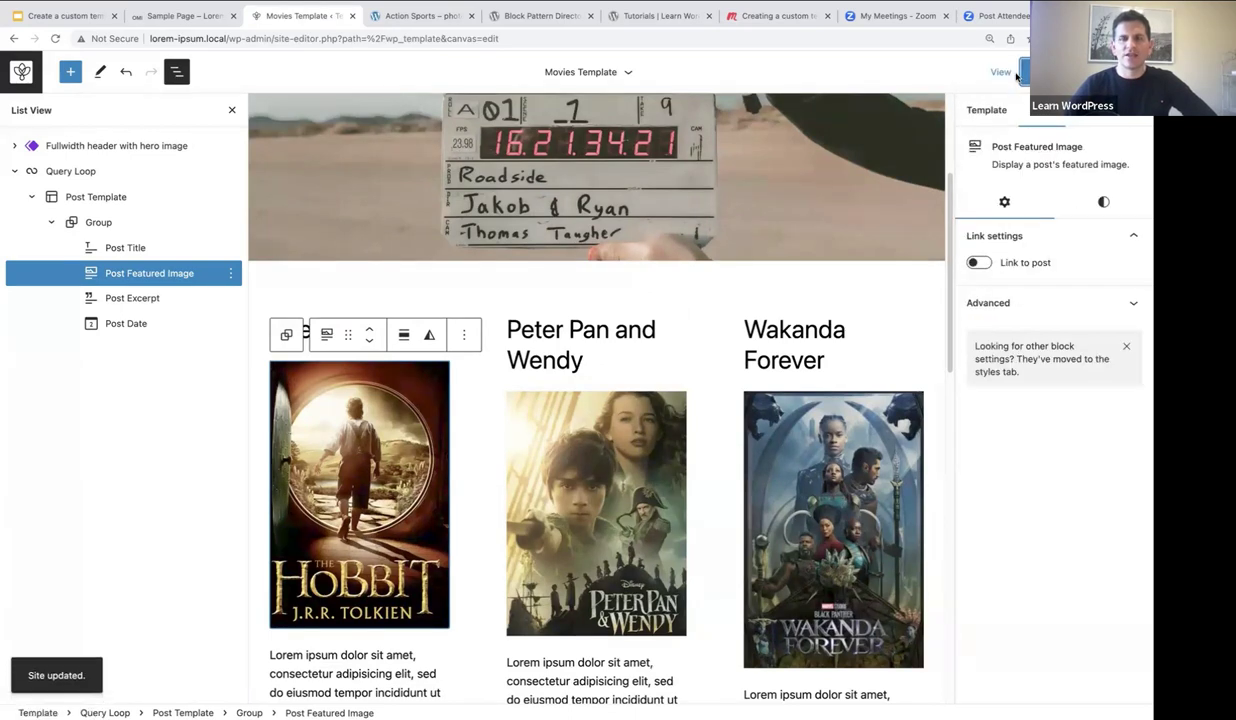
Leave the site editor for the dashboard and review the list of posts and the post categories.
click(21, 73)
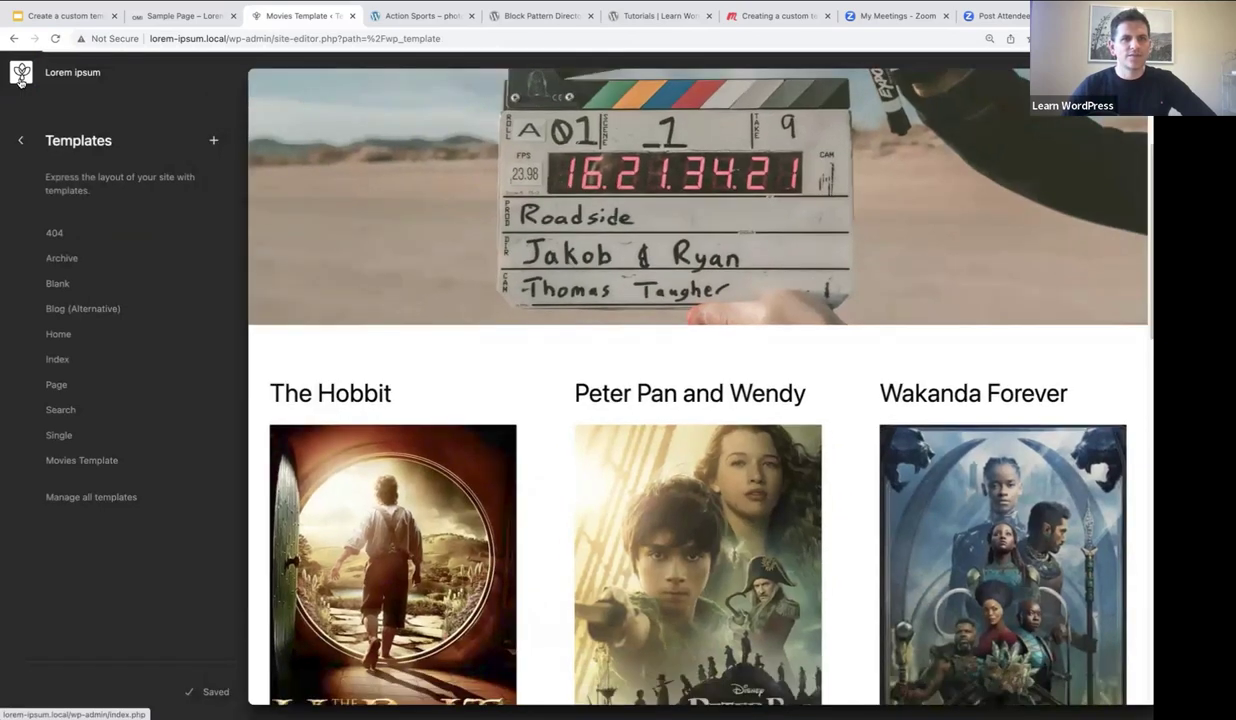
click(21, 78)
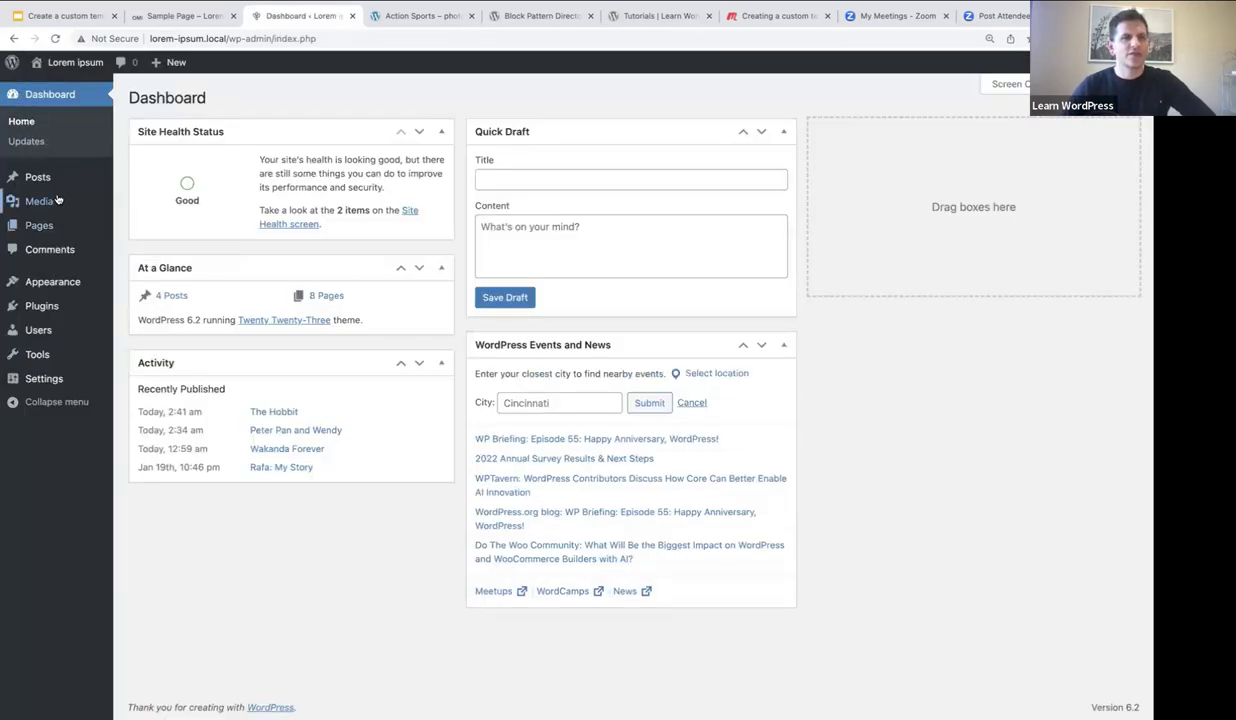
click(42, 178)
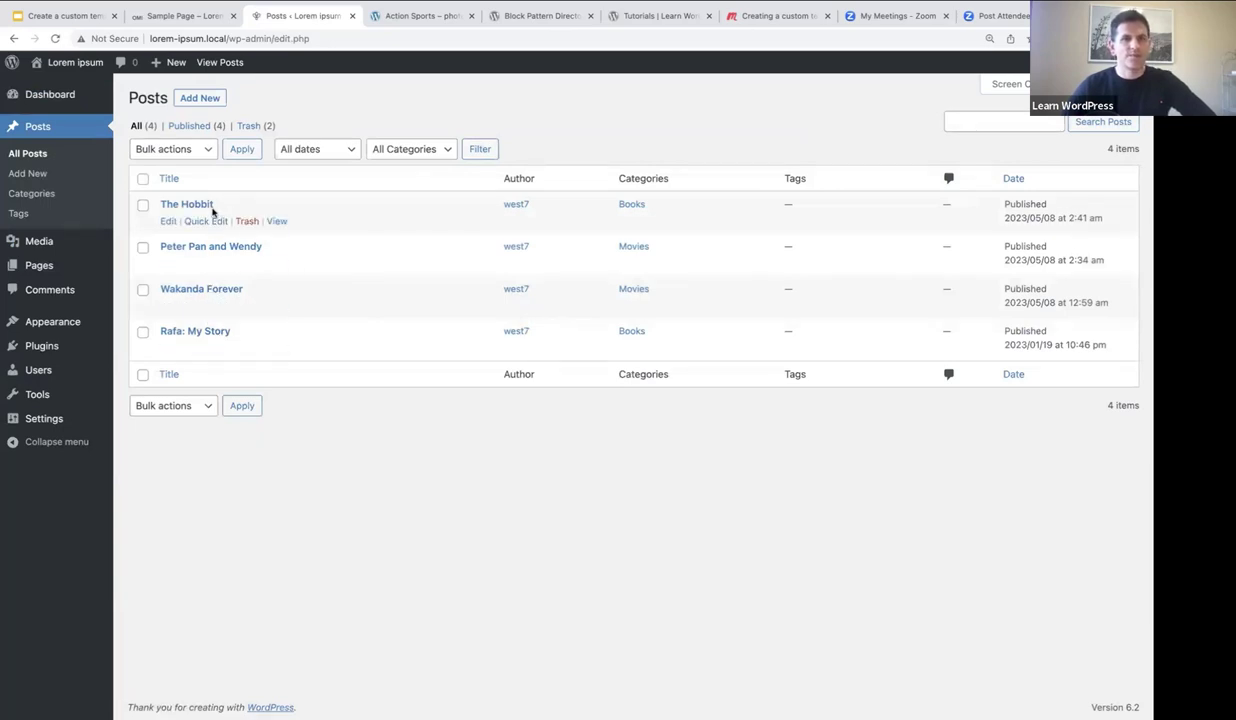
click(32, 195)
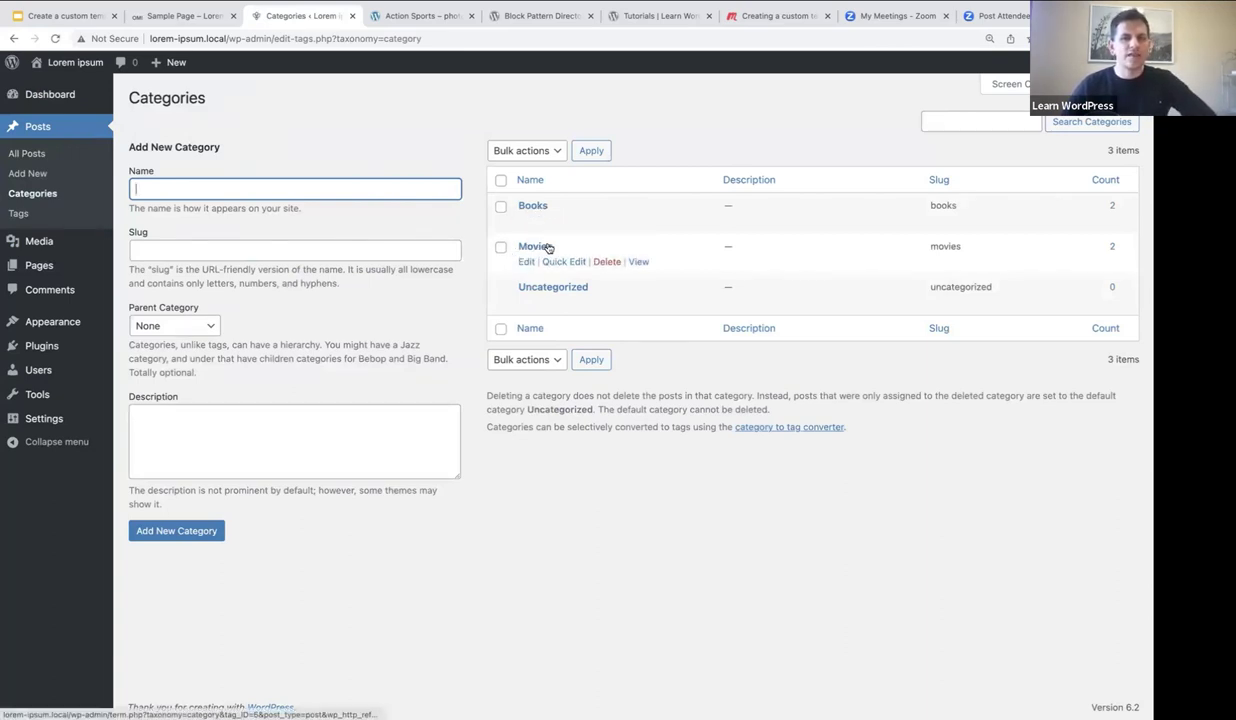
click(37, 158)
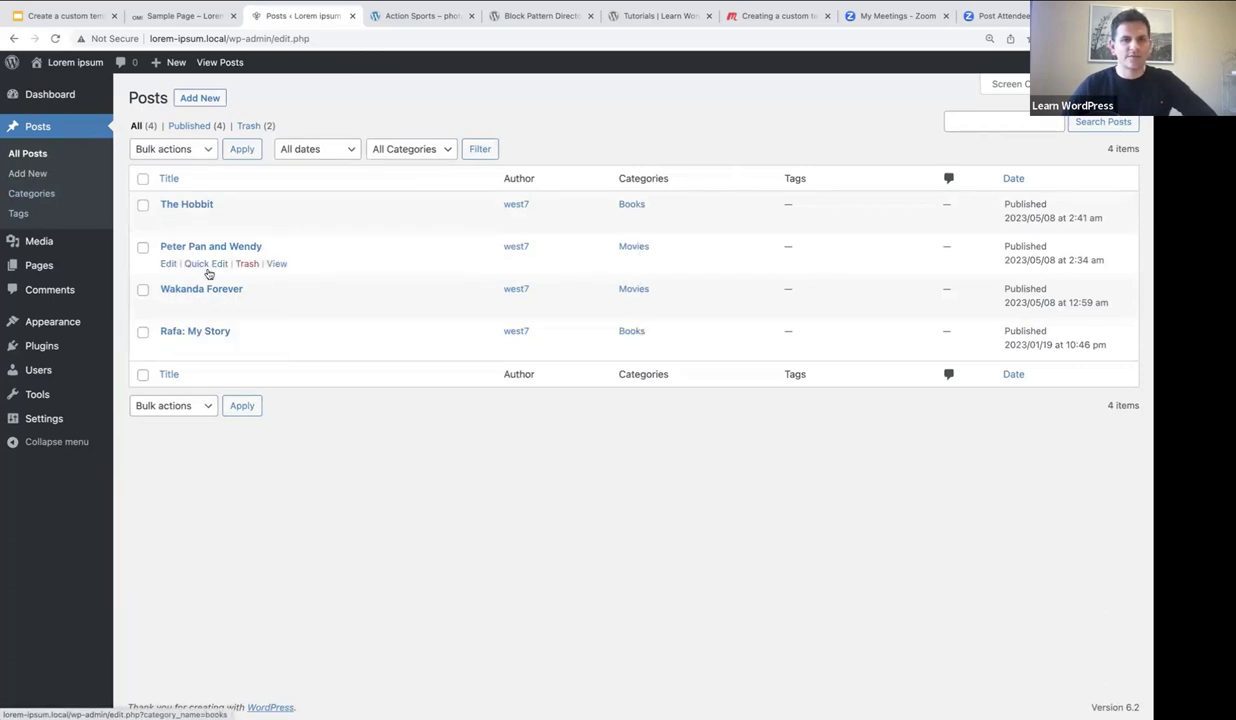
click(200, 222)
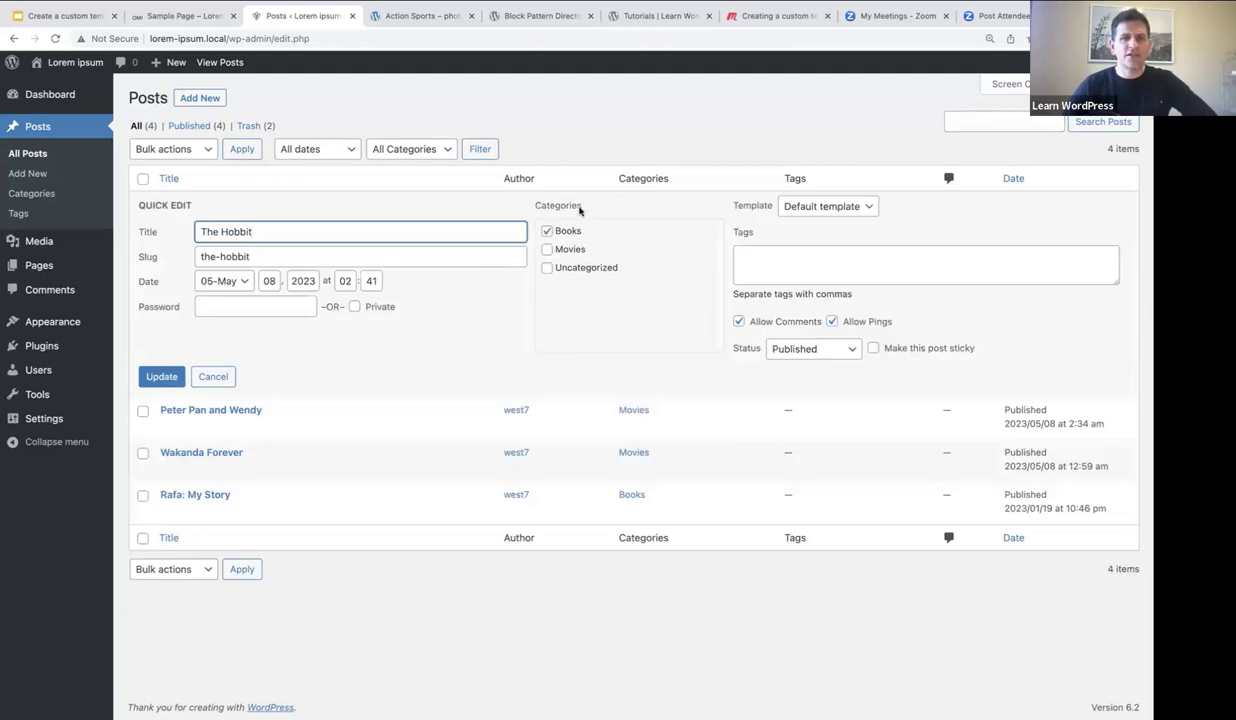
click(547, 250)
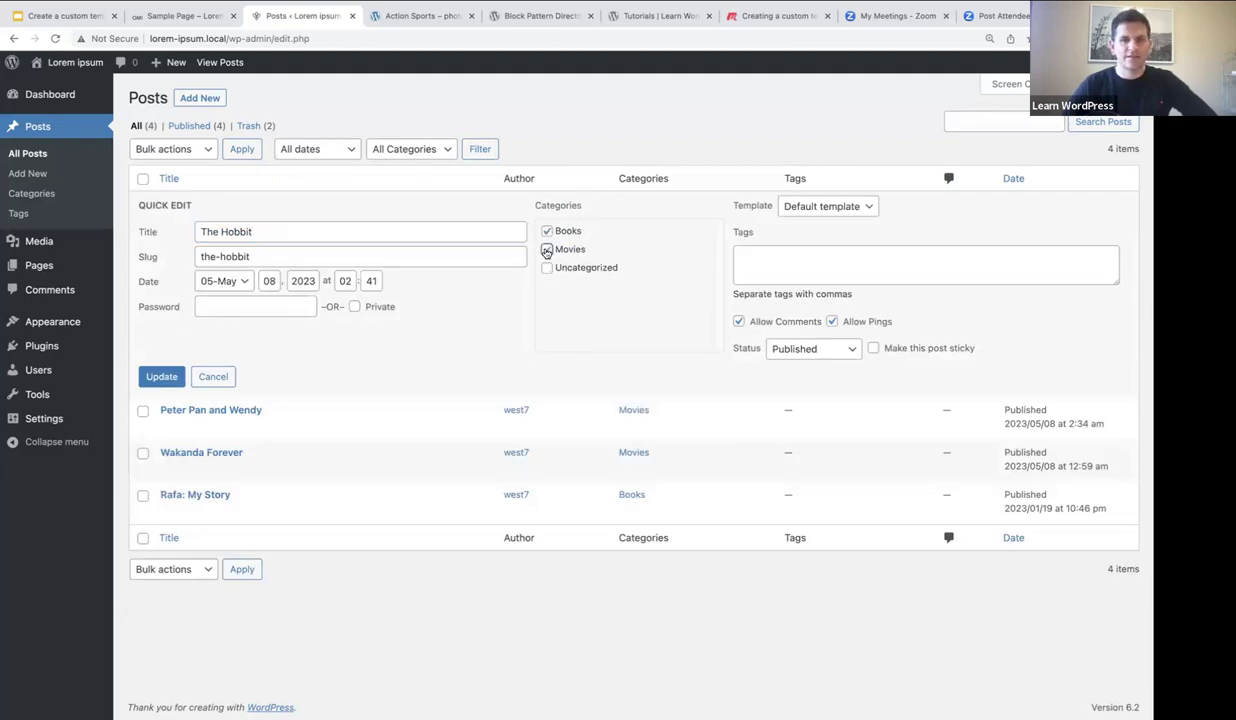
click(547, 249)
click(213, 378)
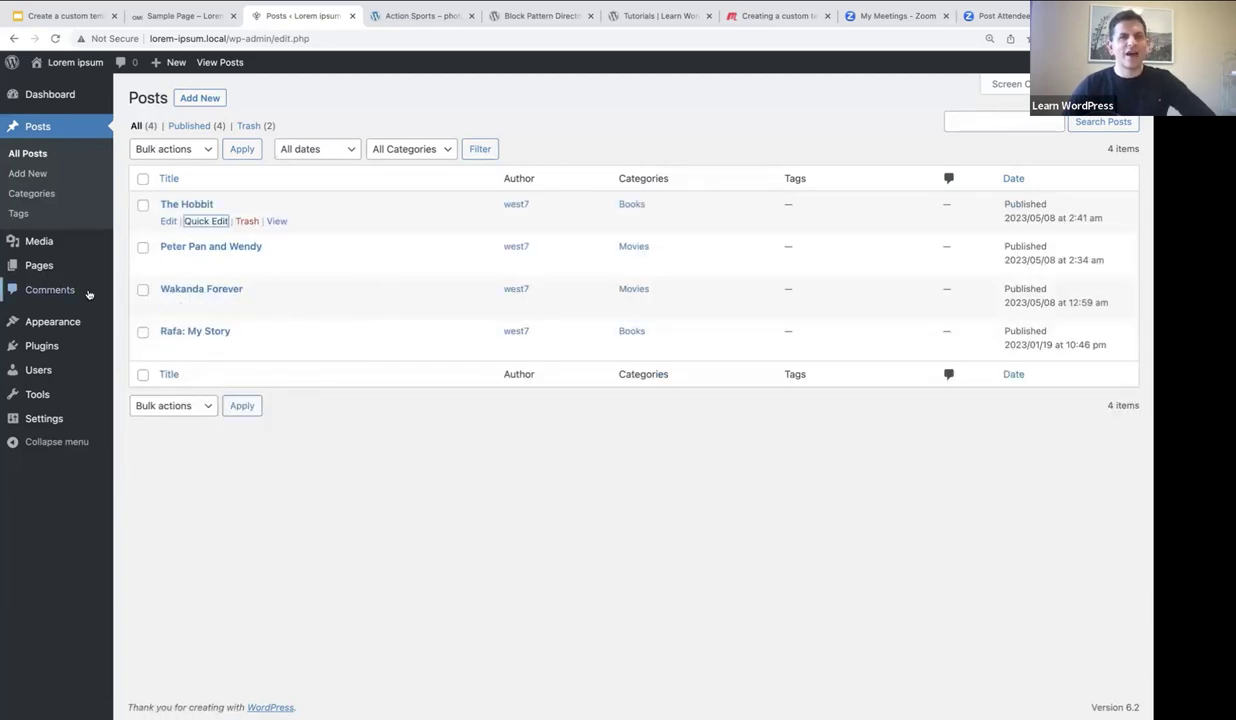
Open the Movies Template for editing in the site editor.
mouse_move(58, 318)
click(138, 344)
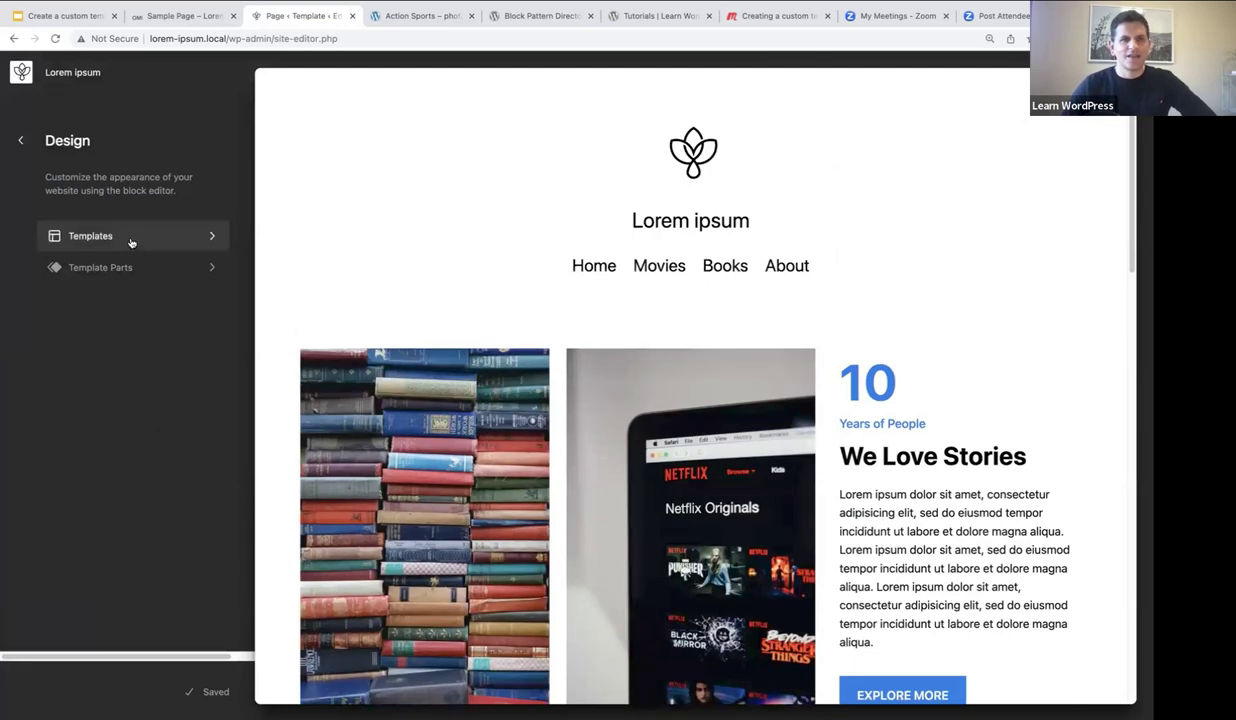
click(129, 237)
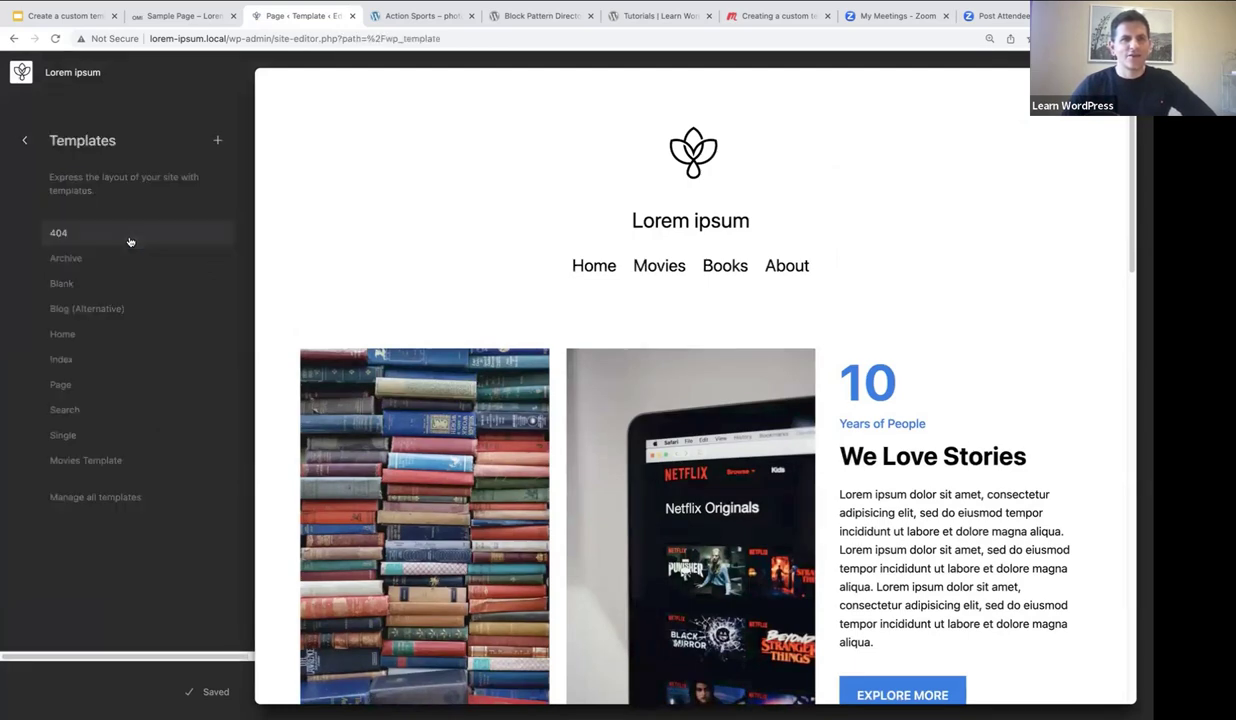
click(98, 461)
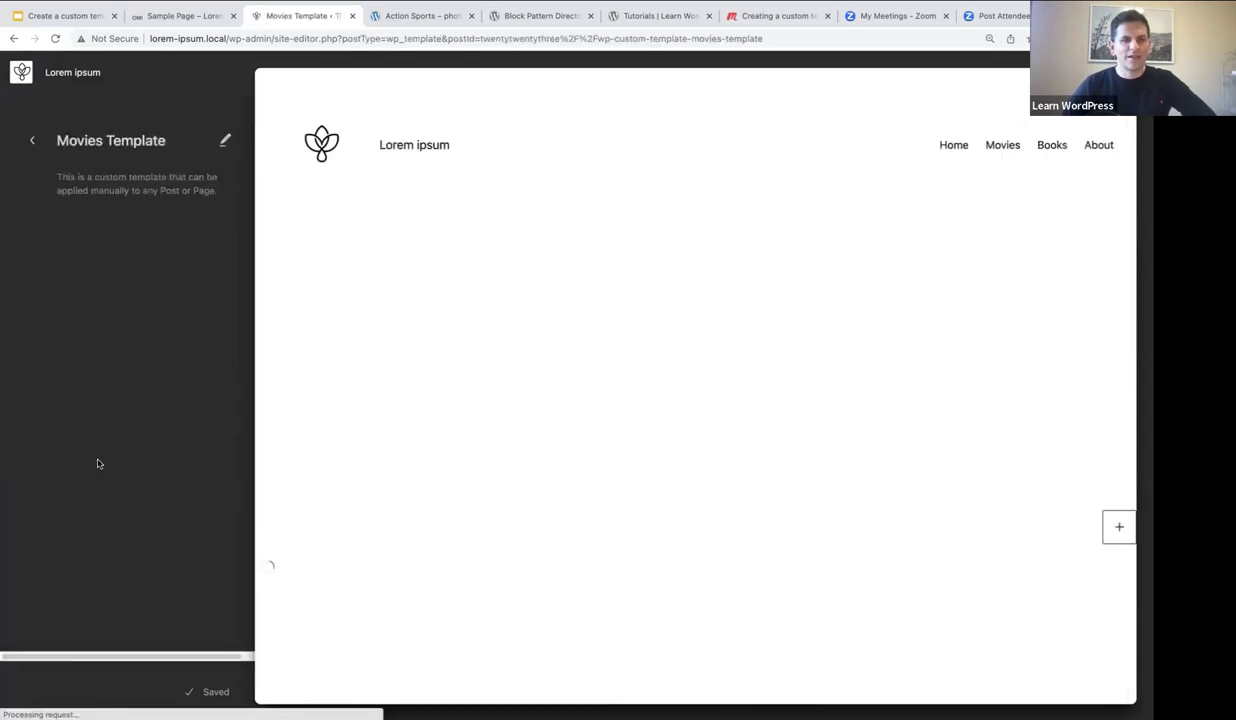
click(355, 293)
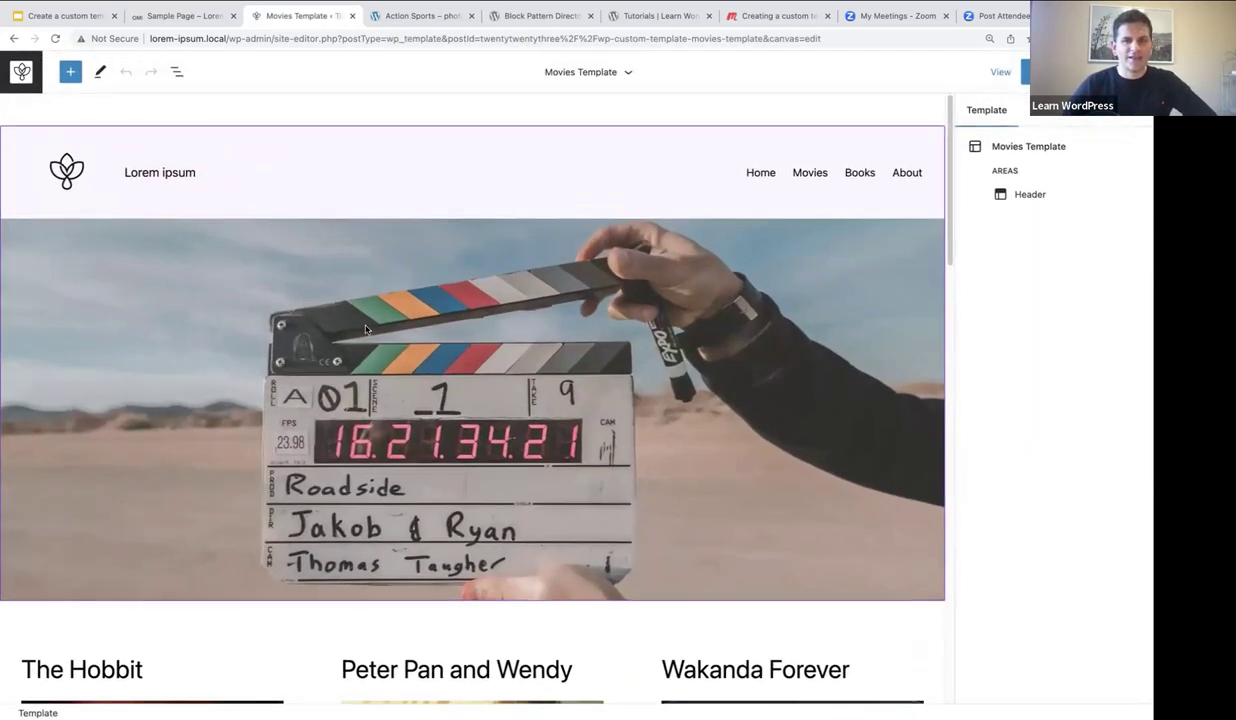
Examine the Movies Template's hero header and post grid to see which posts the Query Loop lists.
scroll(366, 330, down, 5)
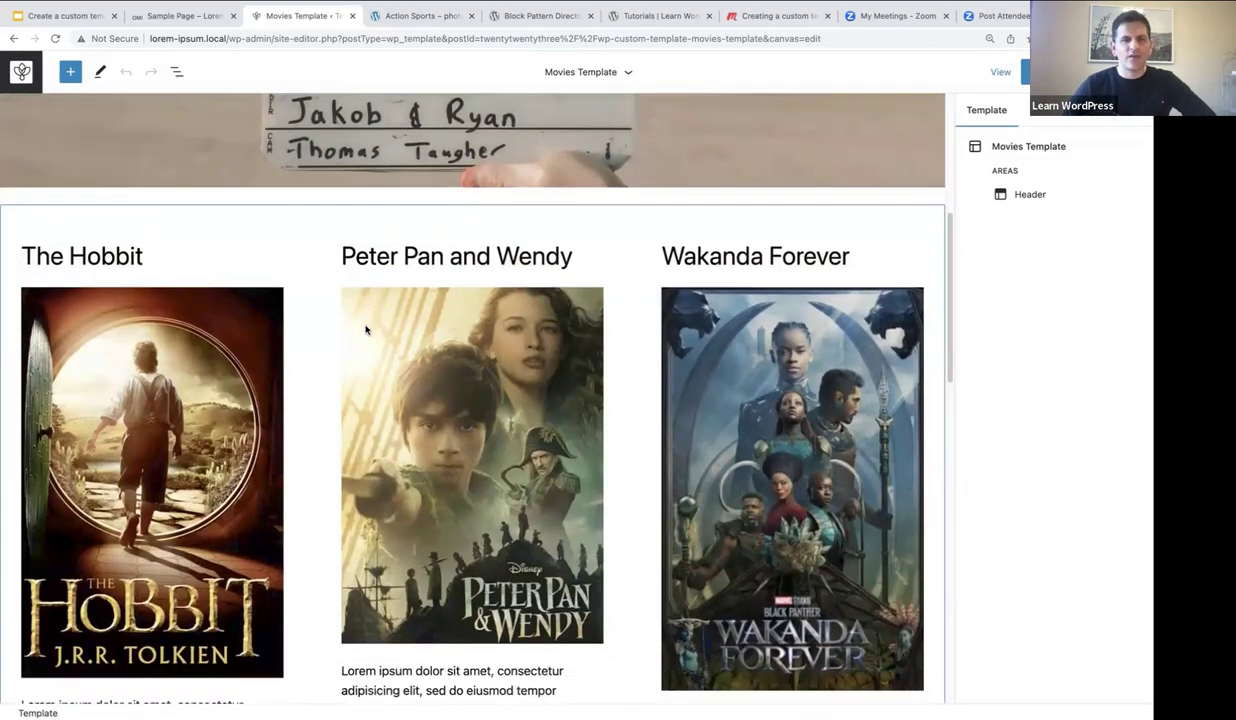
scroll(366, 330, down, 3)
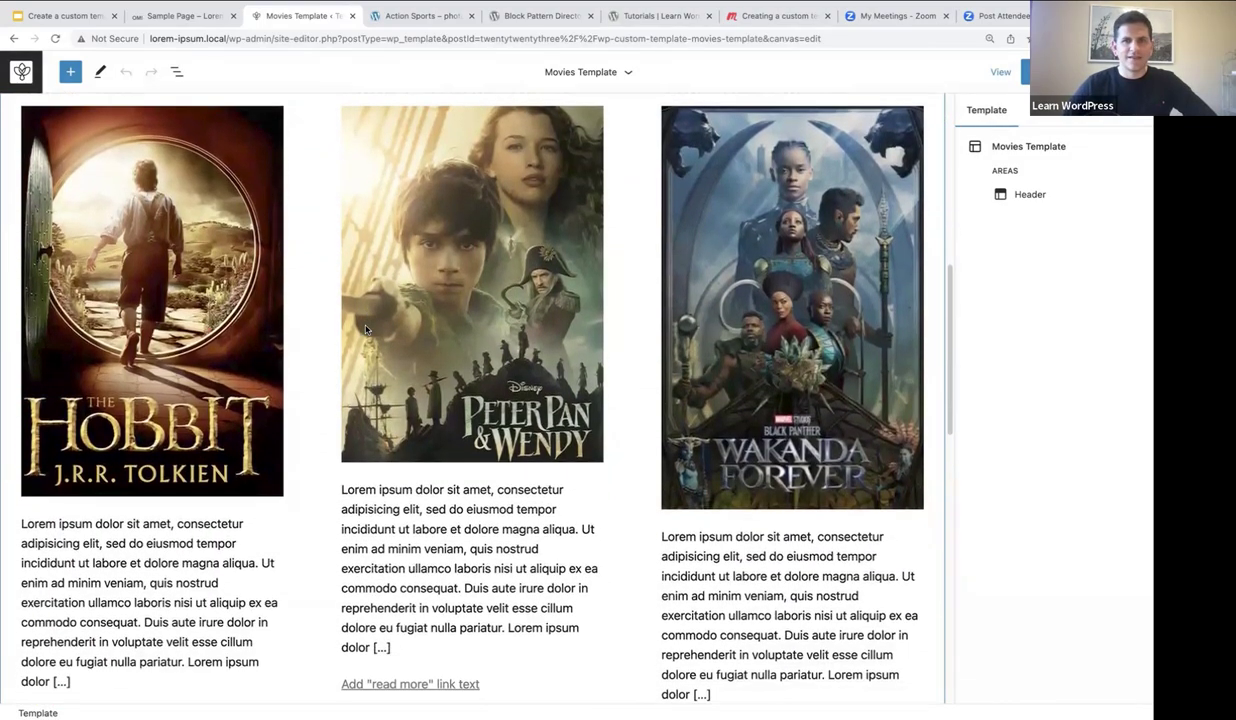
scroll(366, 330, down, 6)
scroll(366, 330, down, 5)
scroll(375, 323, up, 5)
scroll(376, 326, up, 8)
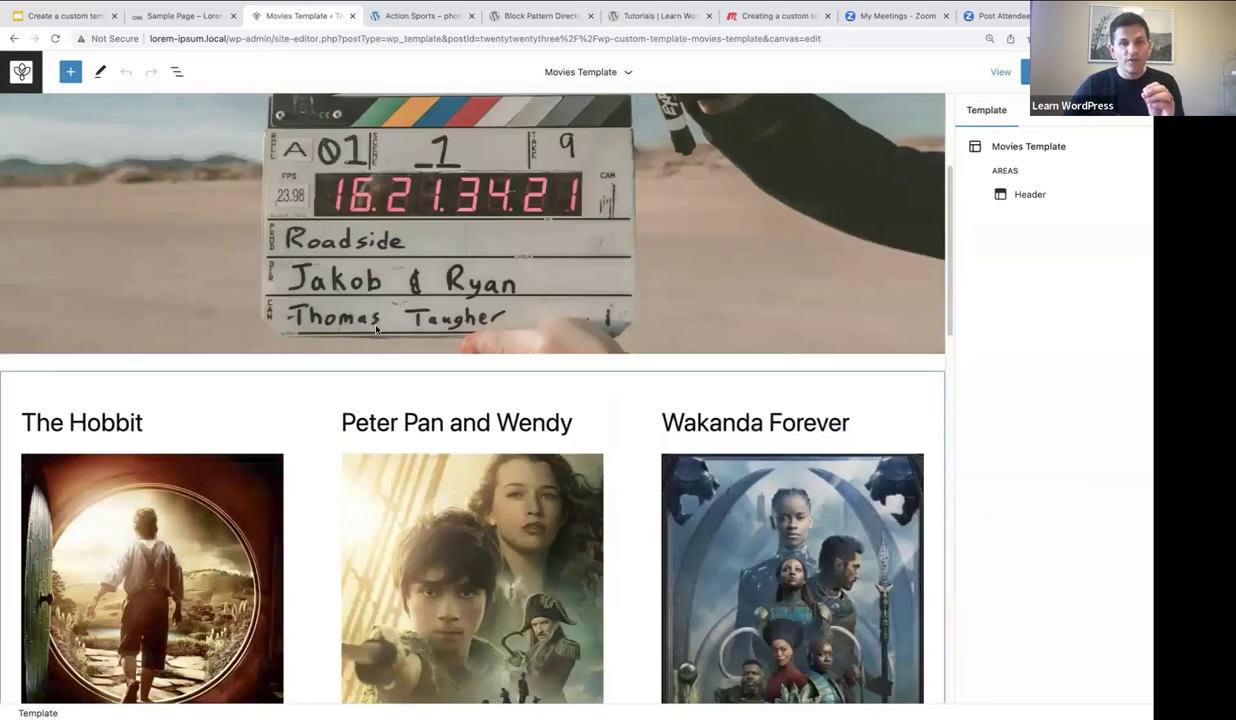
scroll(376, 328, up, 3)
scroll(365, 320, down, 4)
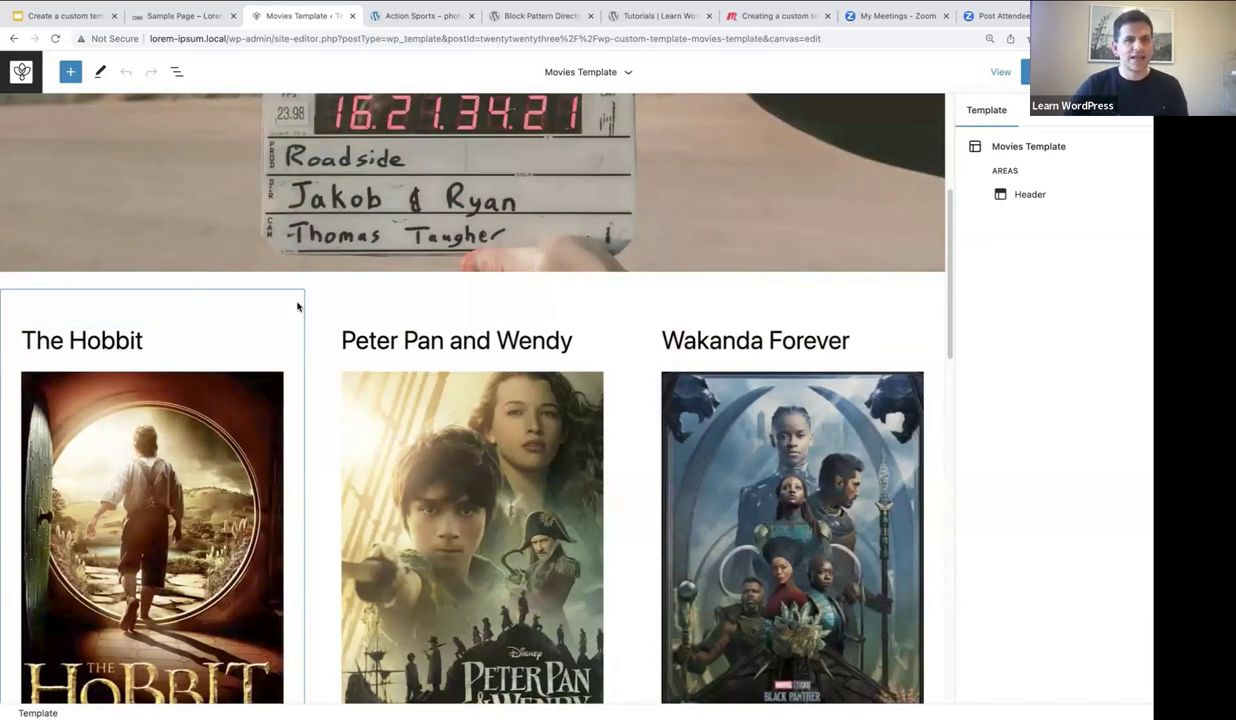
Select the Query Loop block and turn off inheriting its query from the template.
click(177, 71)
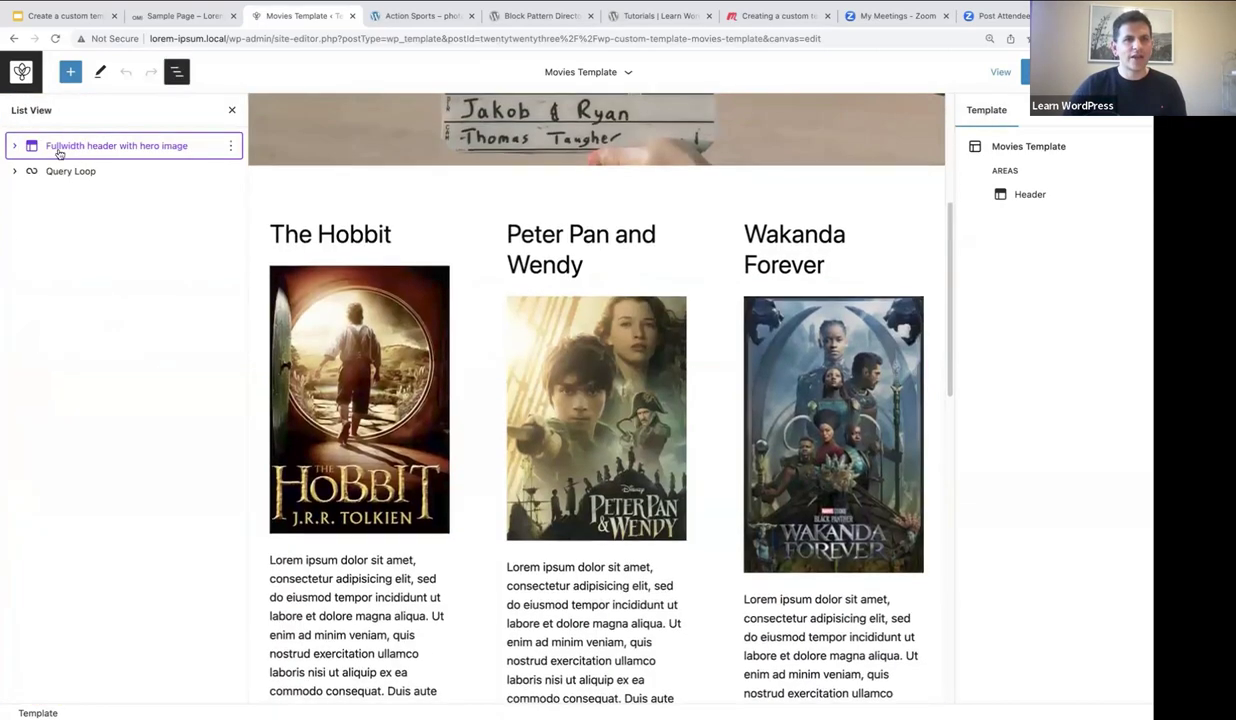
click(57, 171)
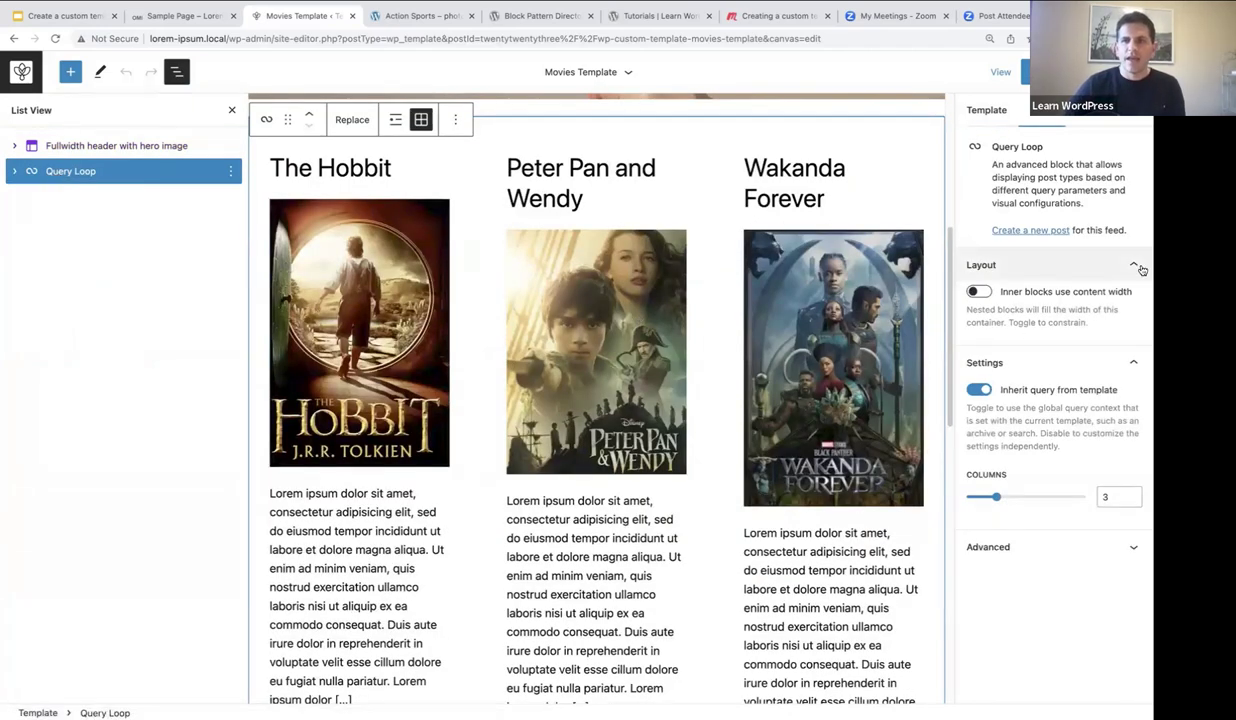
click(982, 391)
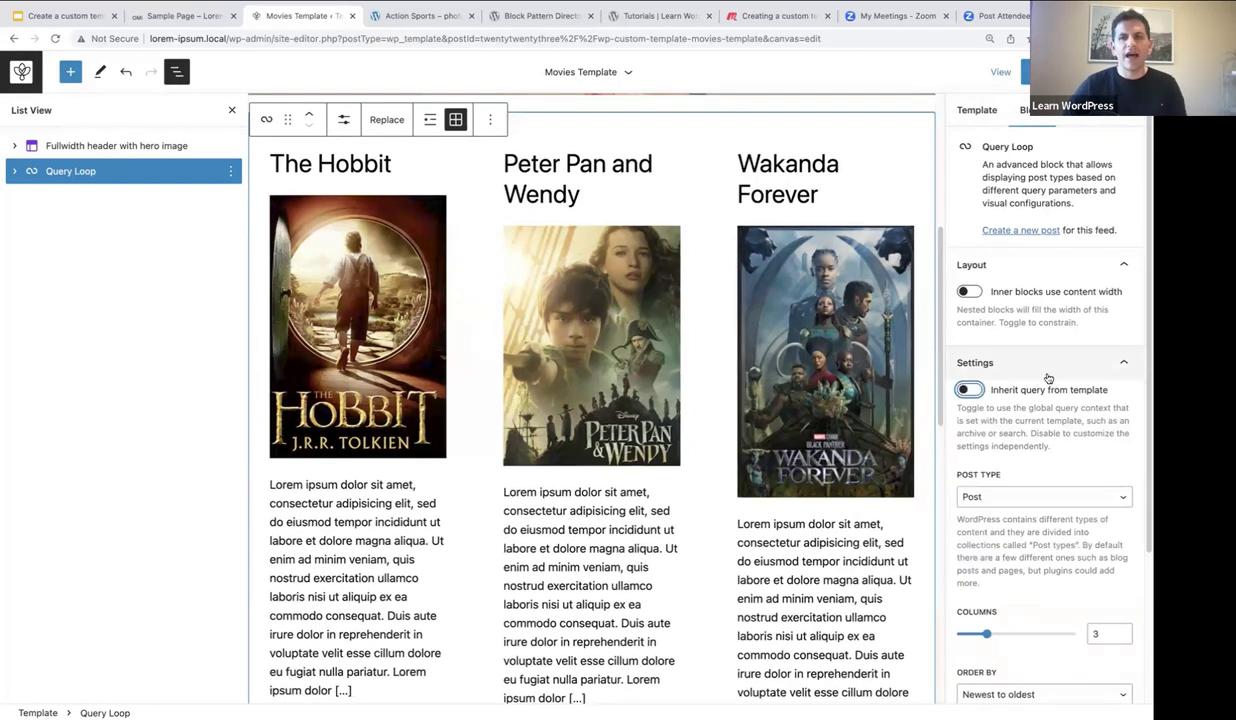
Add a Taxonomies filter to the Query Loop's settings.
scroll(1045, 405, down, 3)
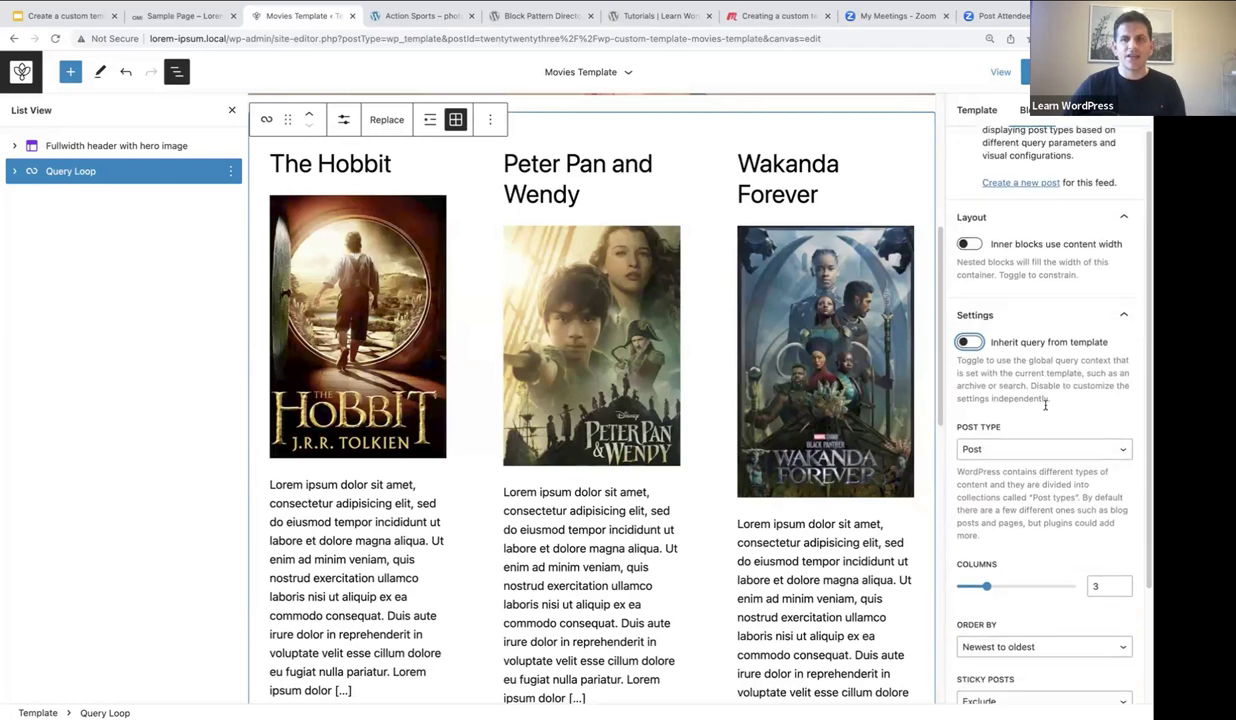
scroll(1047, 400, down, 1)
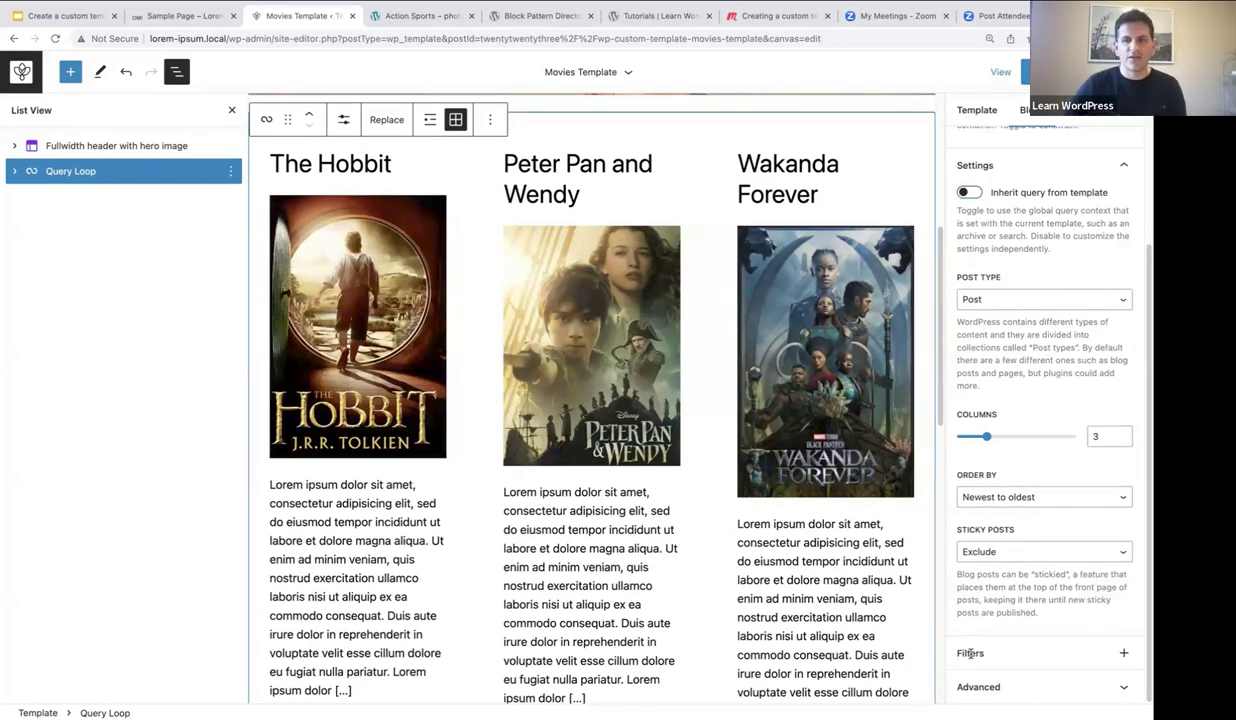
click(1124, 654)
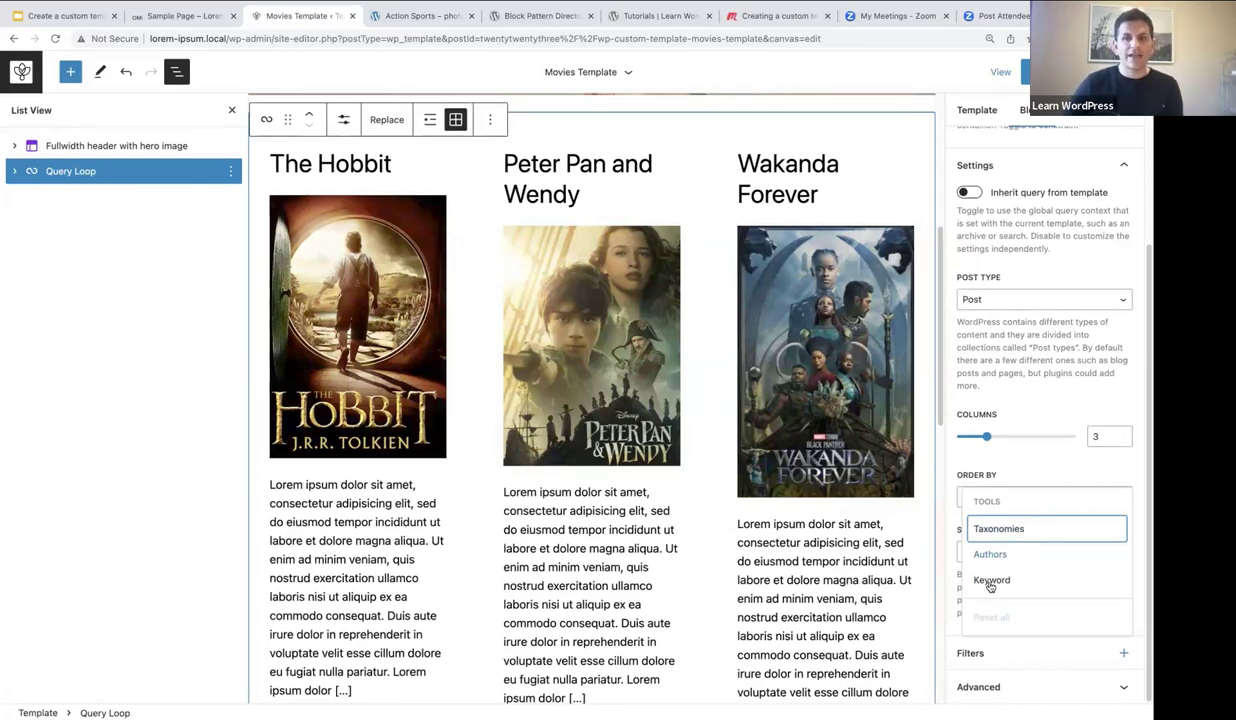
click(1003, 531)
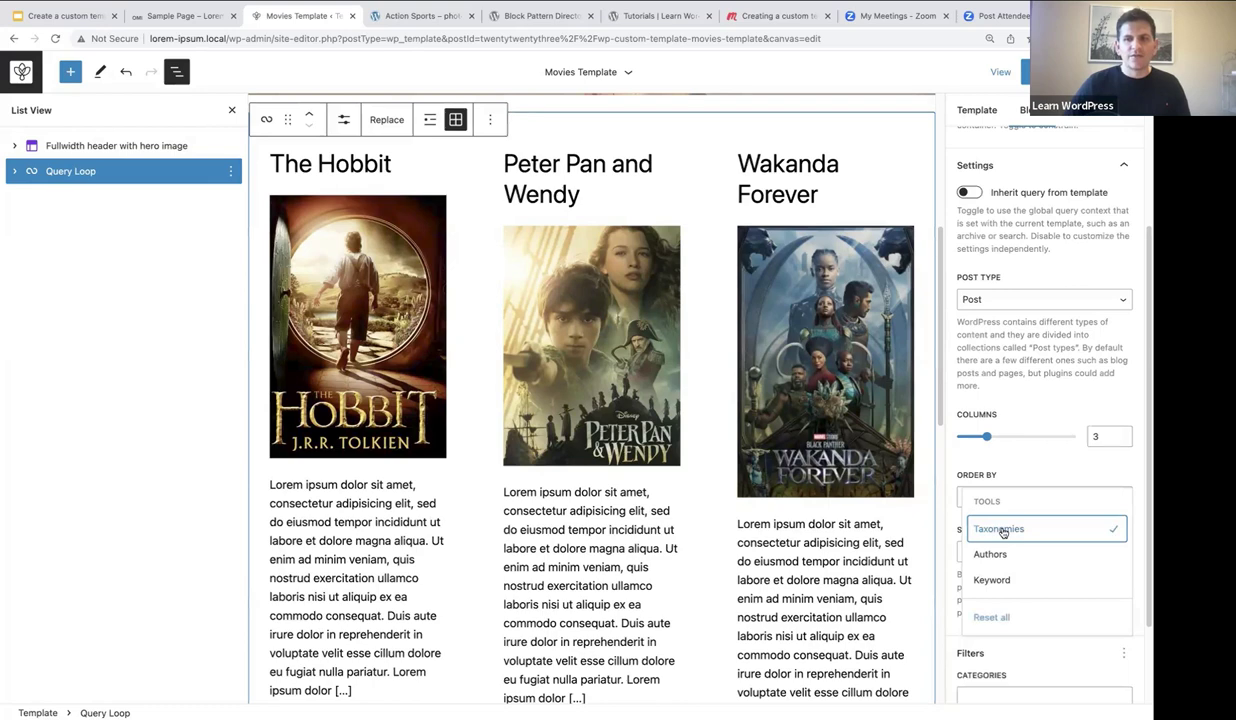
click(951, 529)
scroll(993, 540, down, 3)
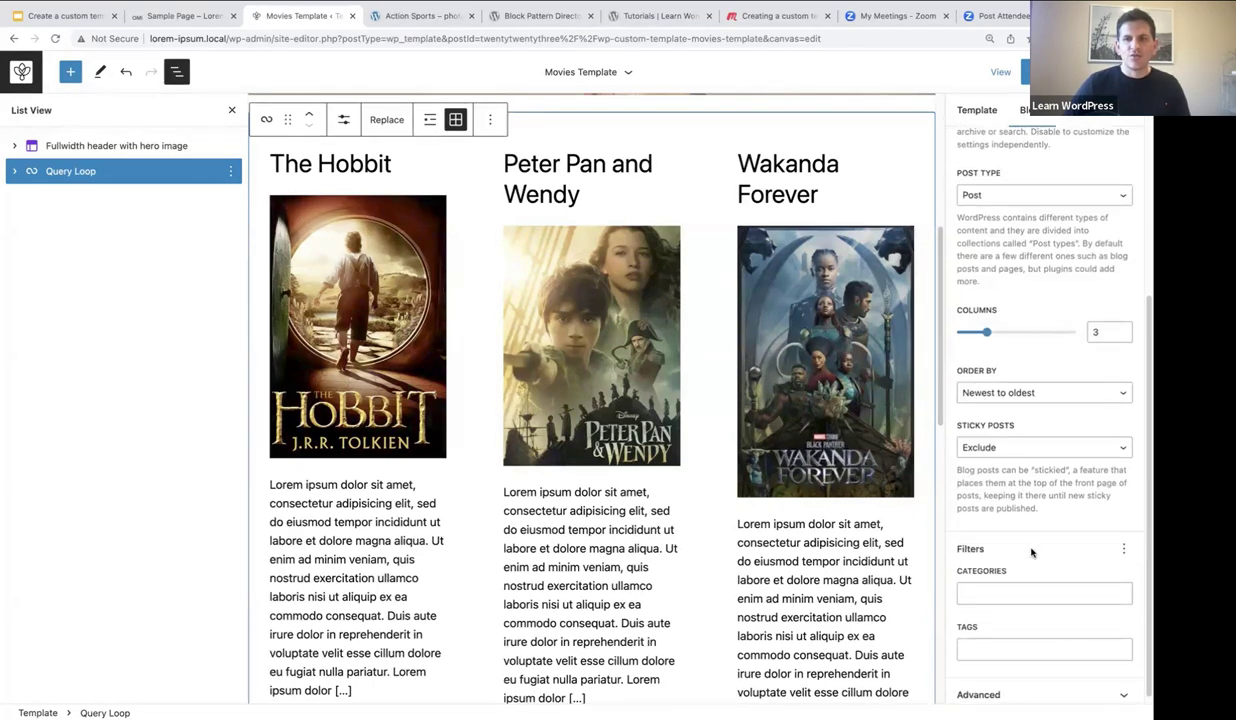
Filter the Query Loop by the Movies category and check the resulting post grid.
click(970, 583)
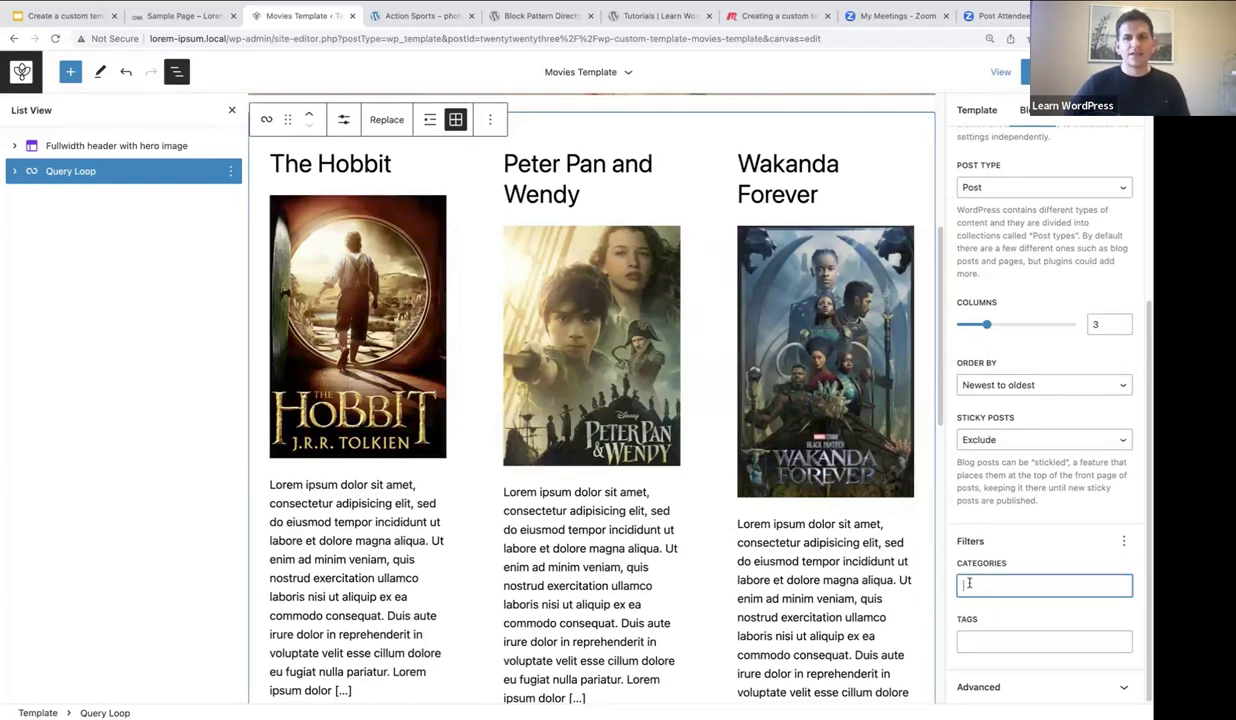
text(Mo)
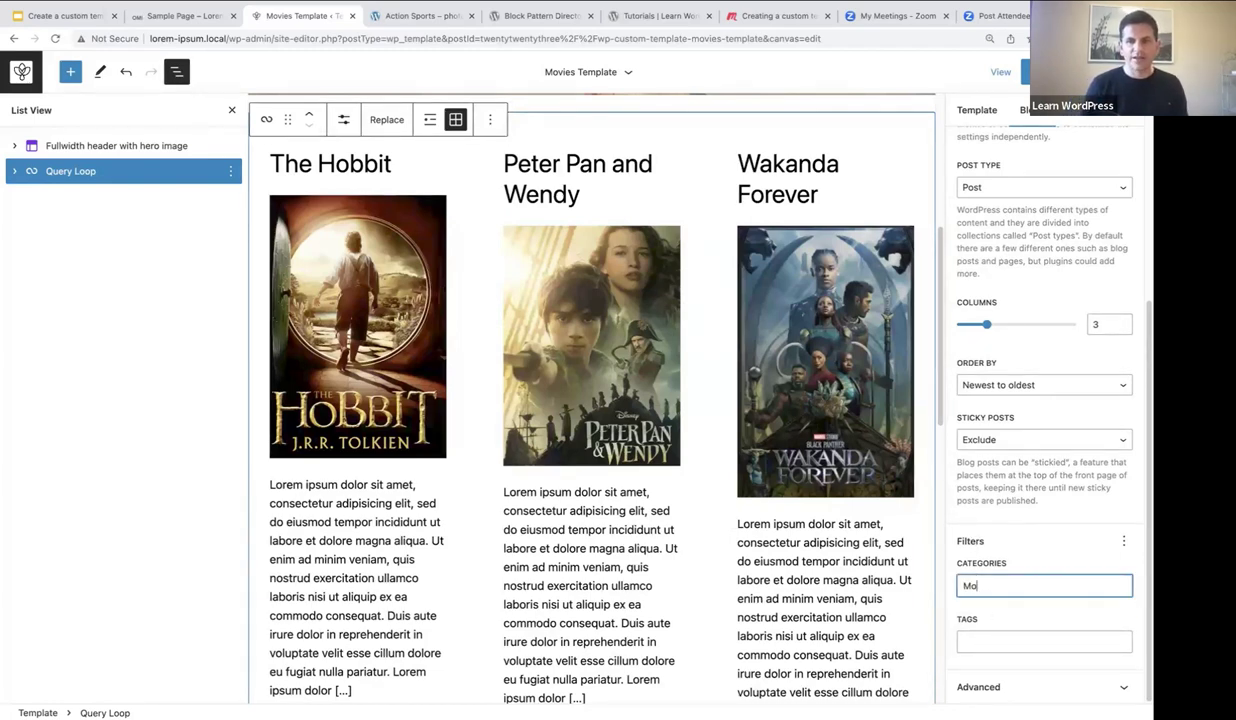
text(vies)
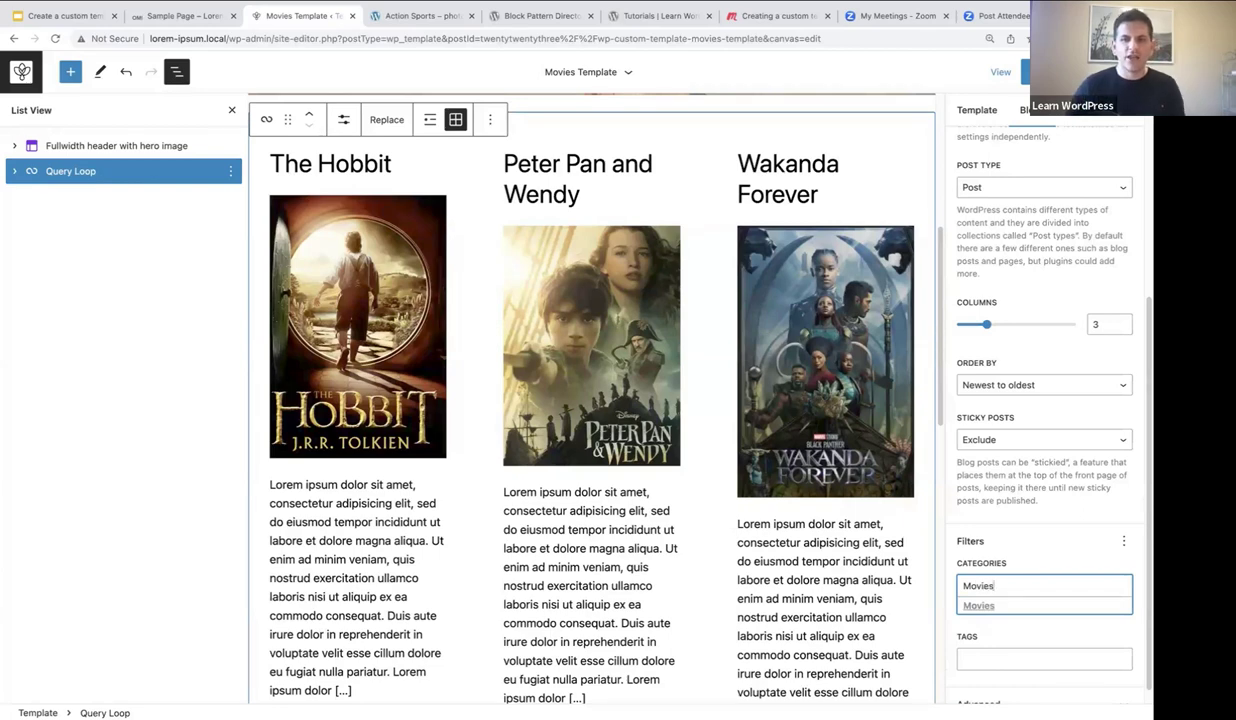
click(982, 606)
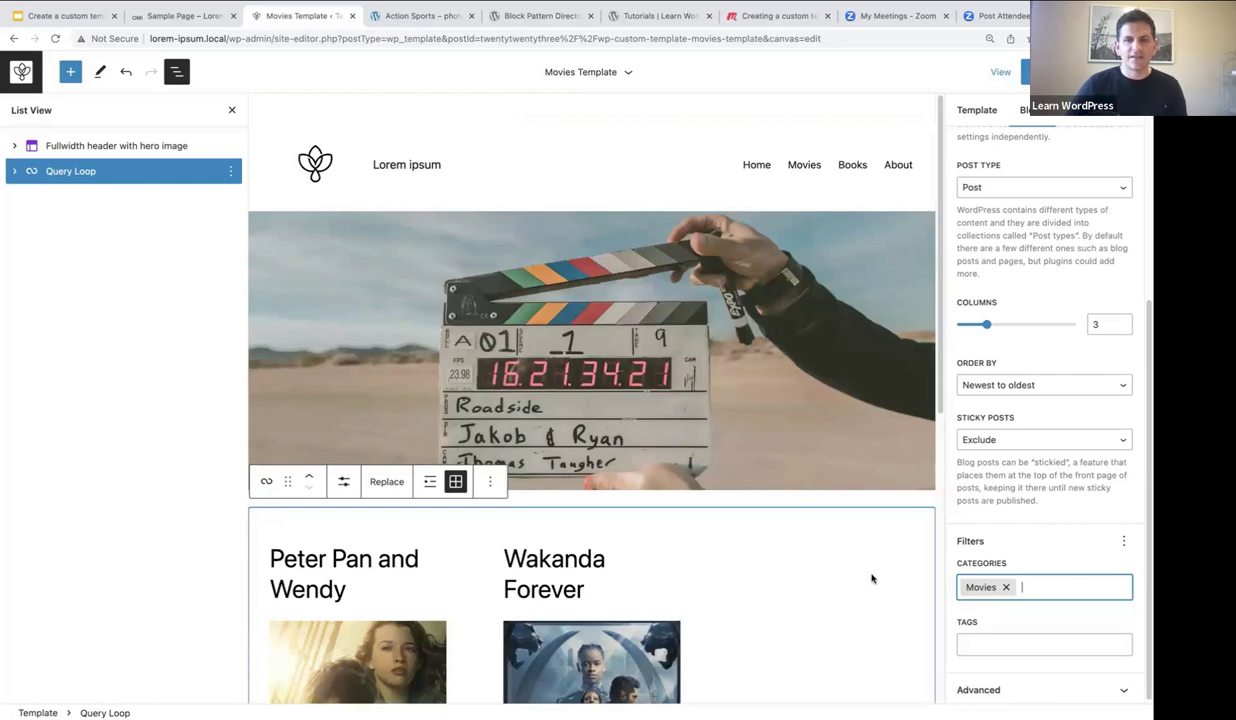
scroll(847, 538, down, 5)
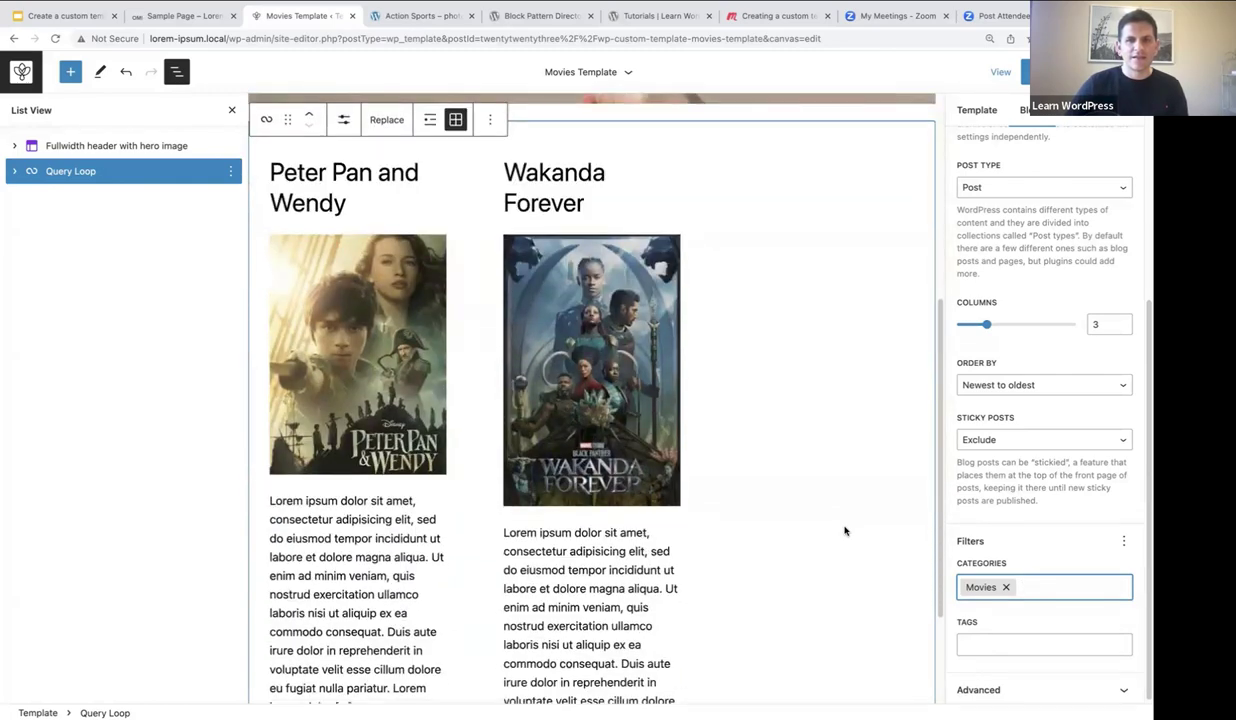
scroll(844, 531, up, 2)
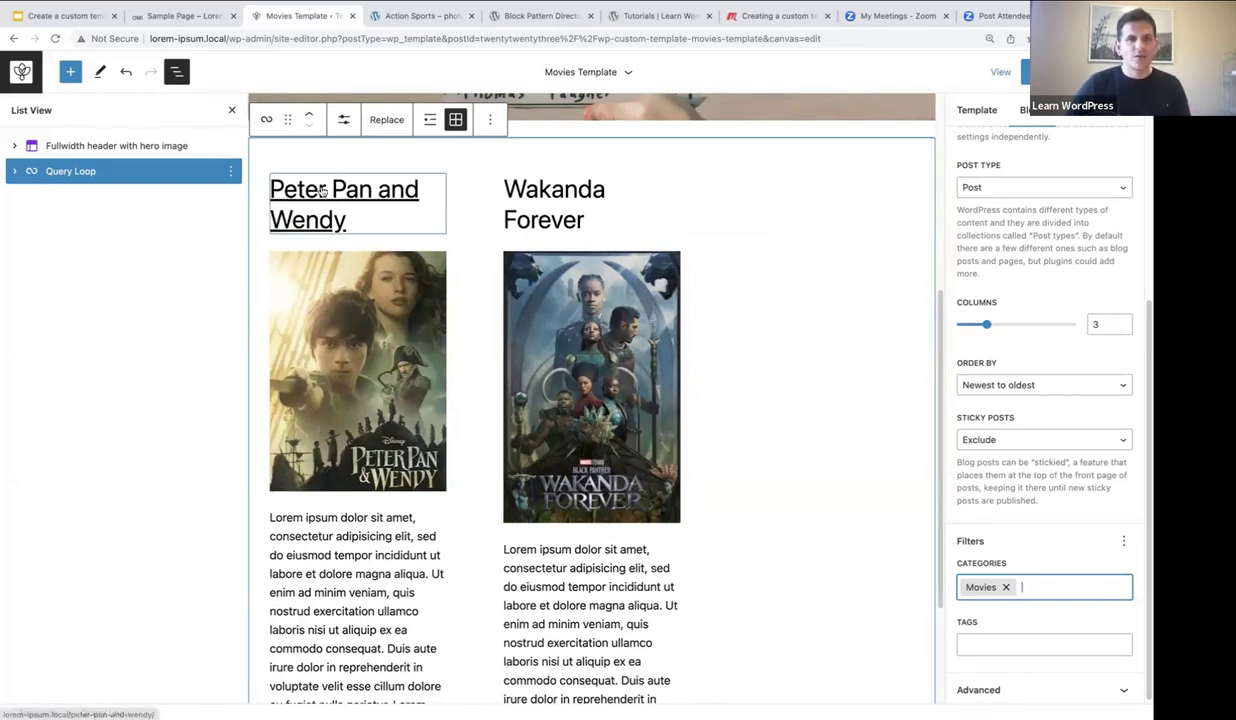
Set the Query Loop's grid to 2 columns and check the new layout.
click(12, 172)
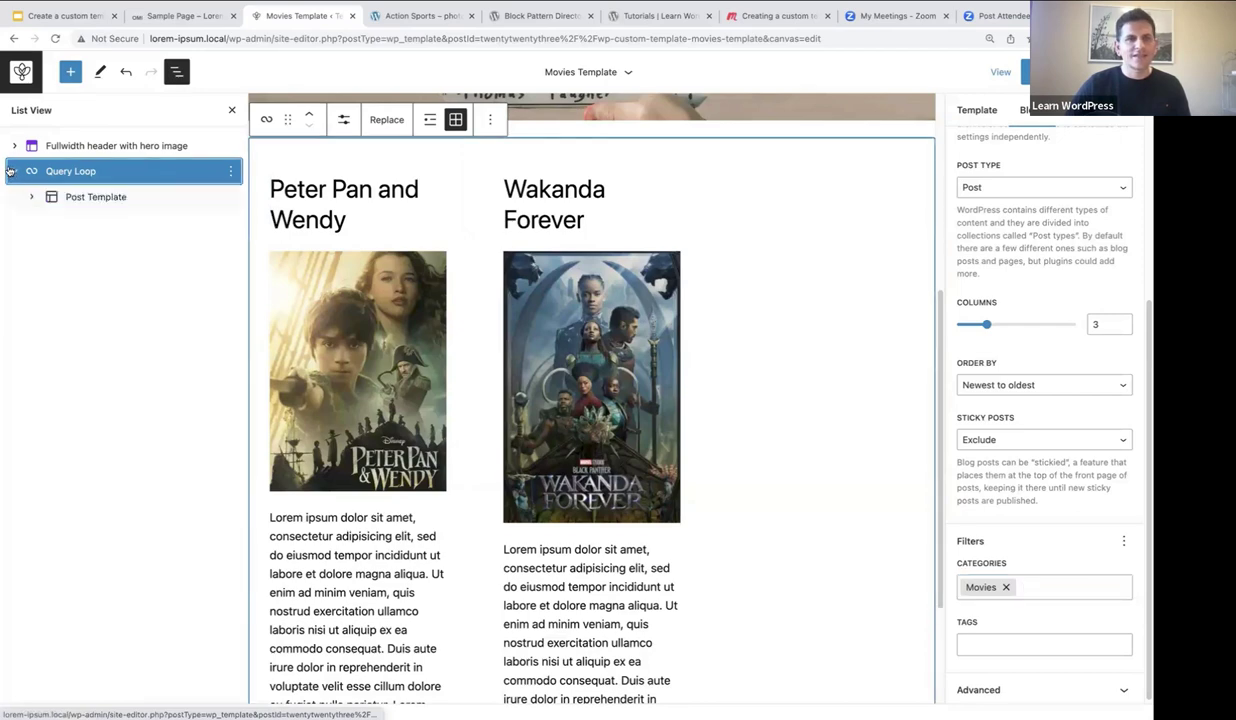
click(12, 172)
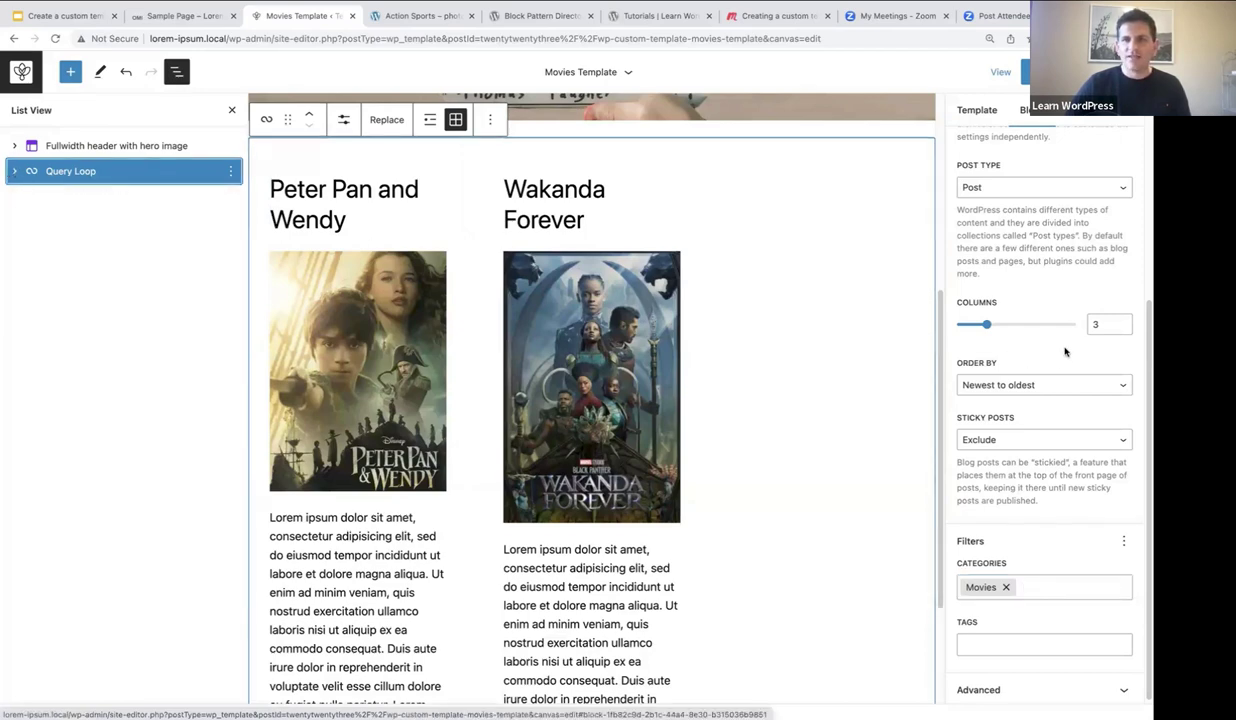
click(1094, 324)
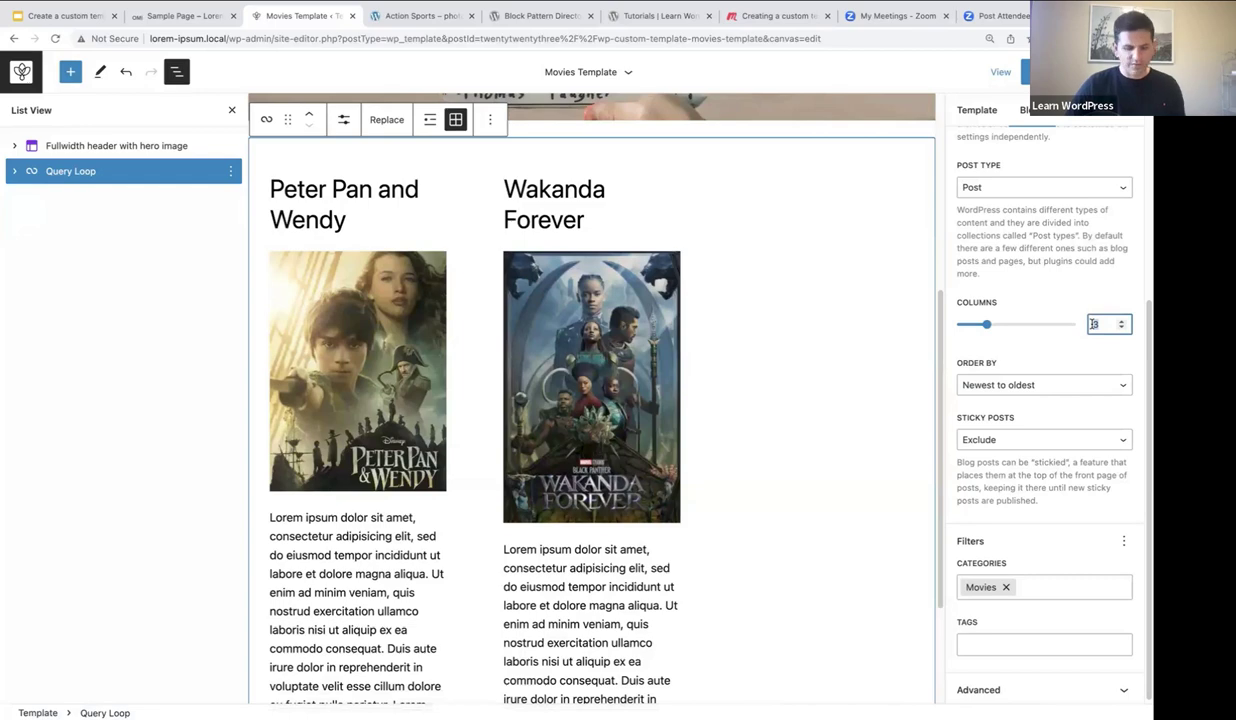
key(BackSpace)
text(2)
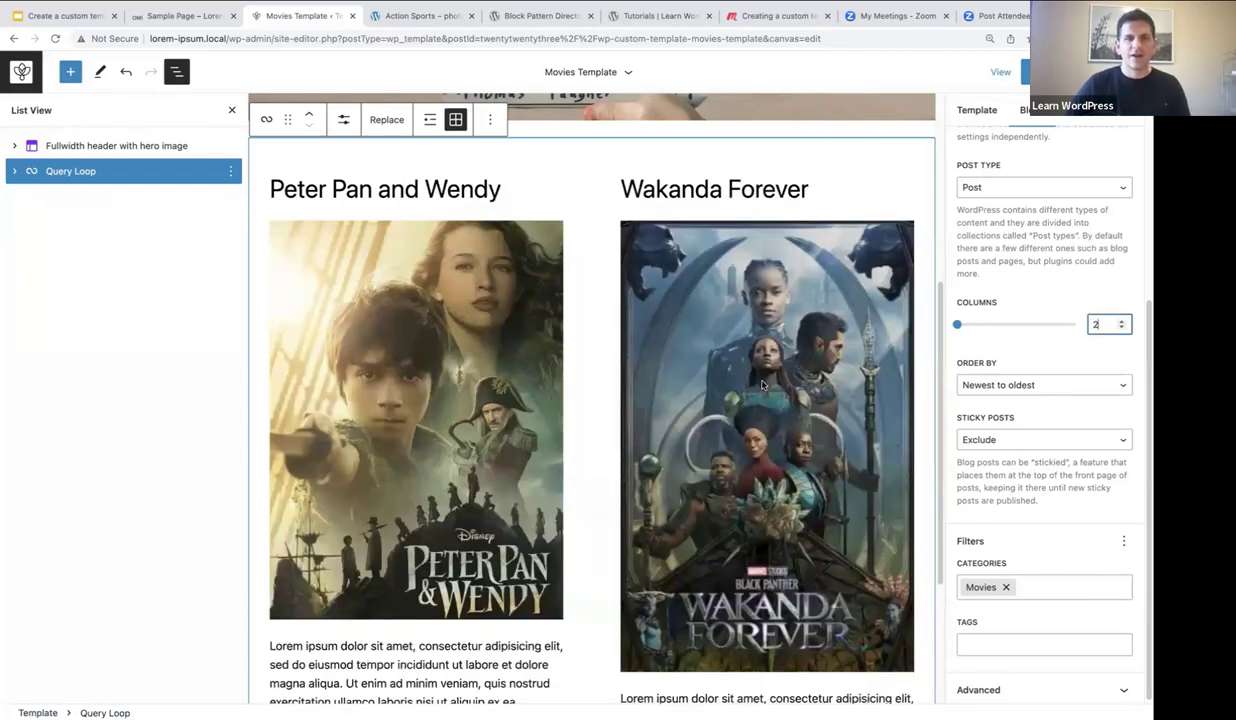
scroll(766, 424, down, 5)
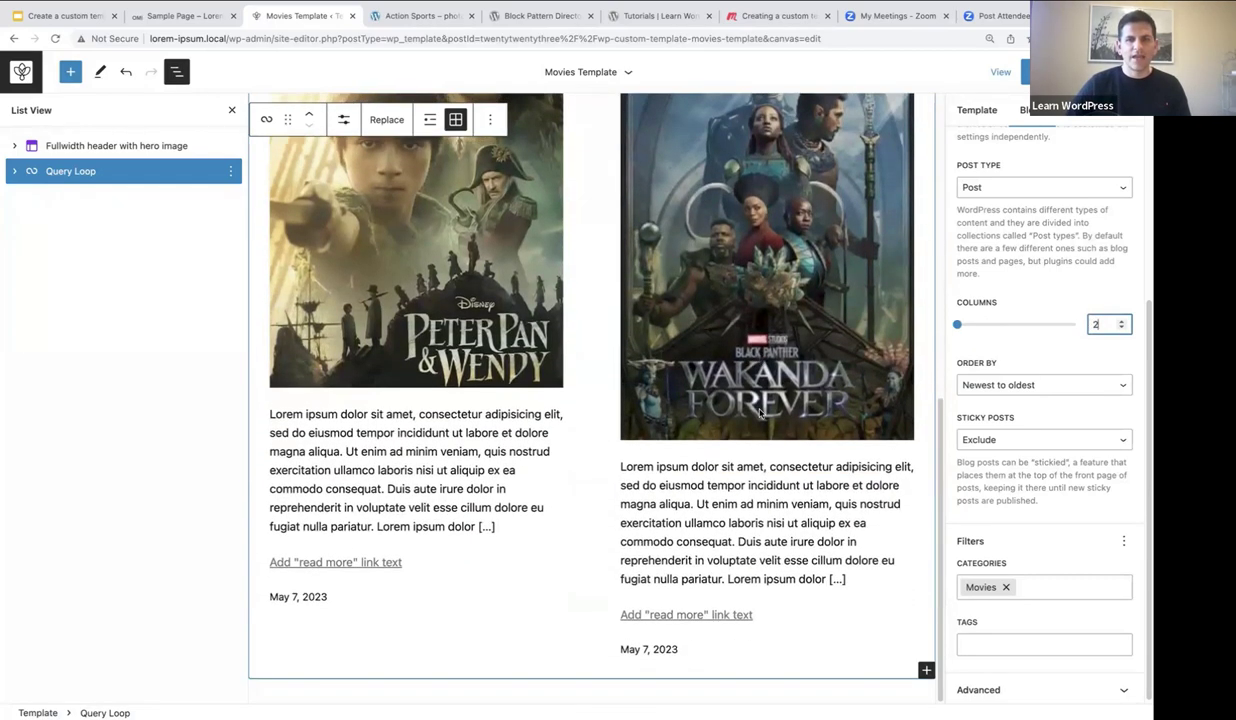
scroll(760, 415, up, 5)
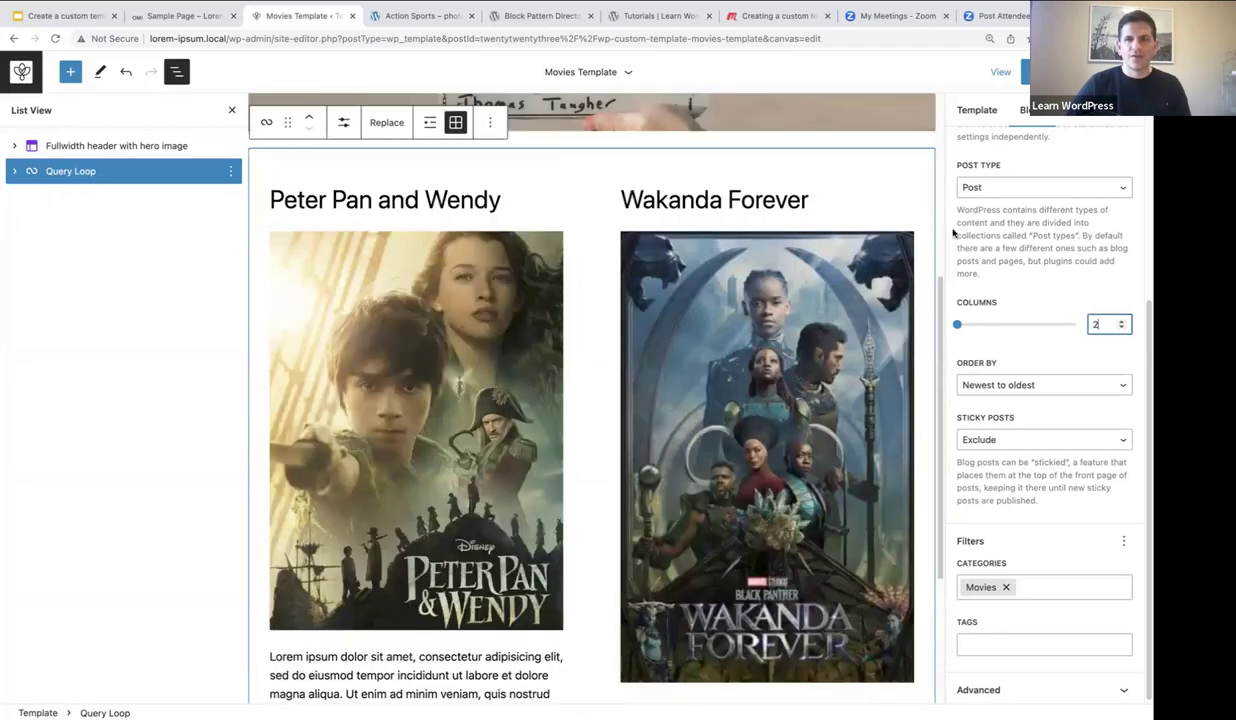
Add a Footer below the Query Loop, using the existing "Footer with search, site title, and credit line" template part.
click(231, 171)
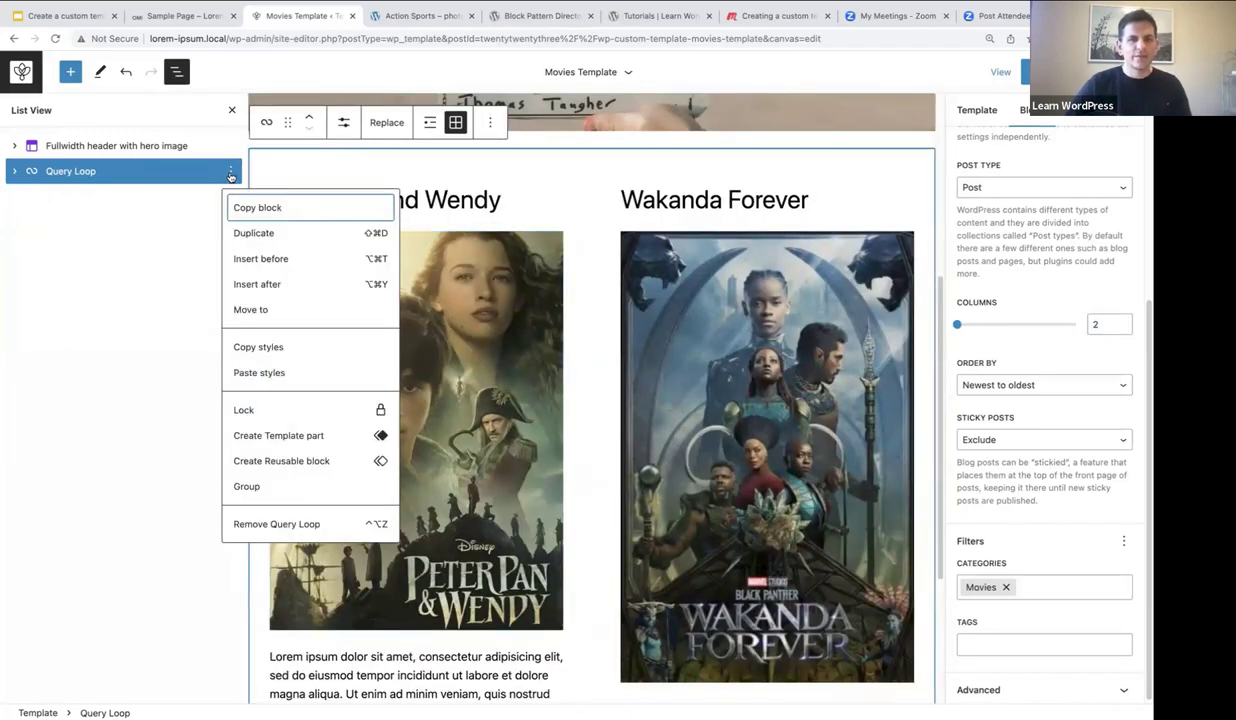
click(252, 284)
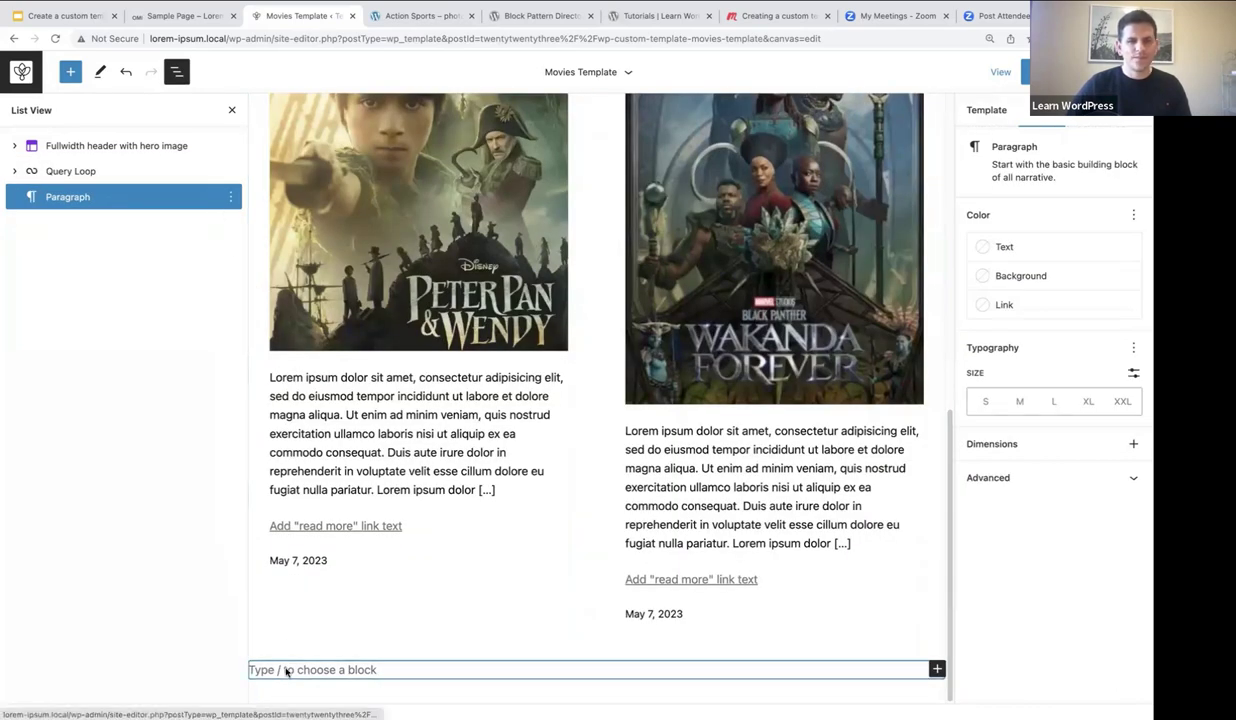
text(/footer)
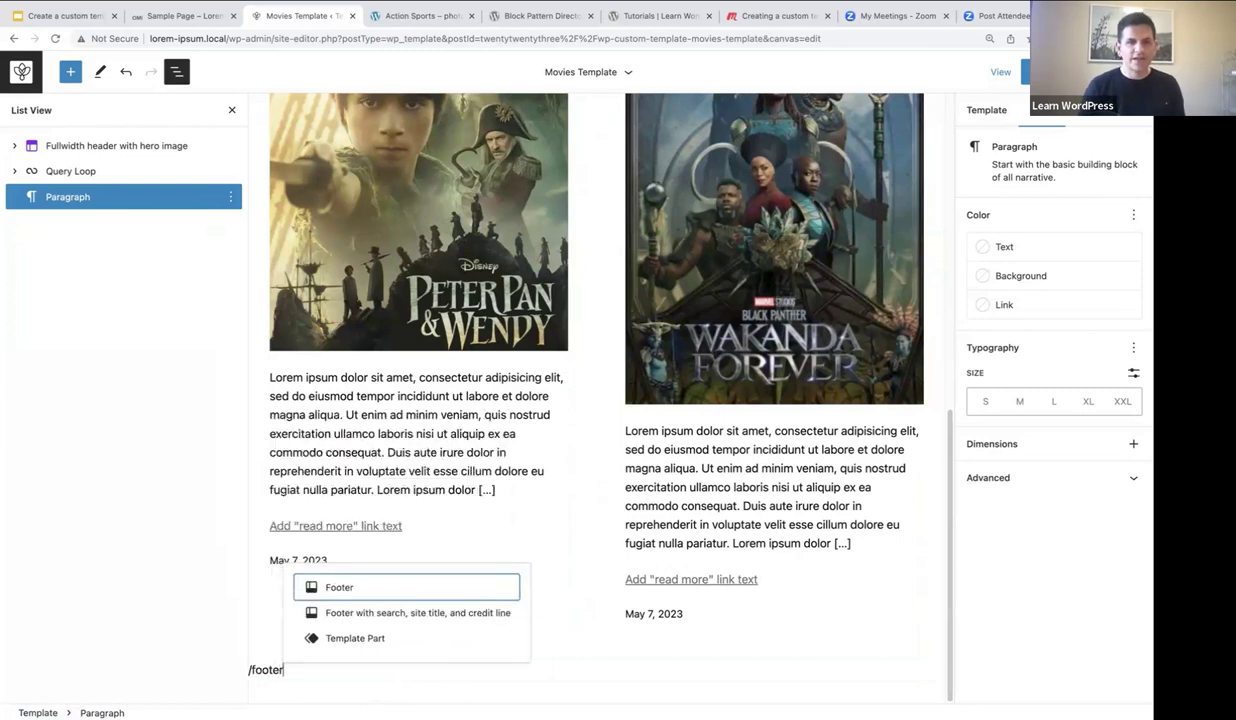
click(344, 591)
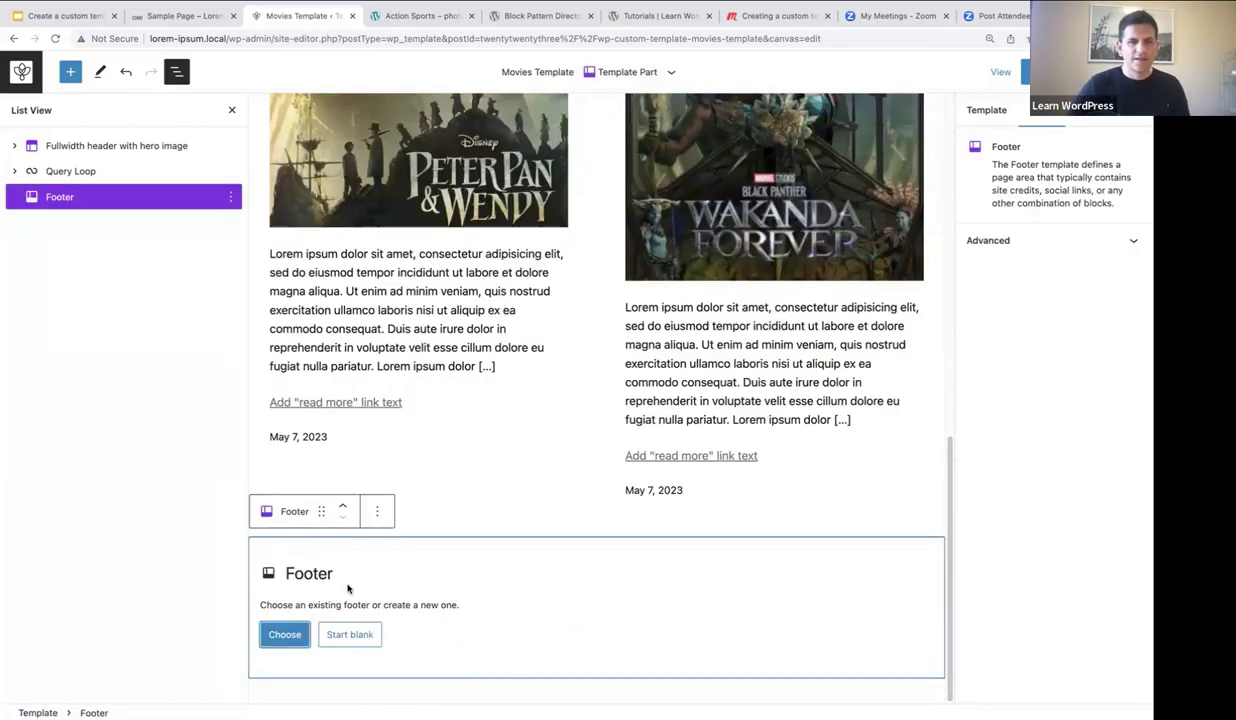
click(285, 634)
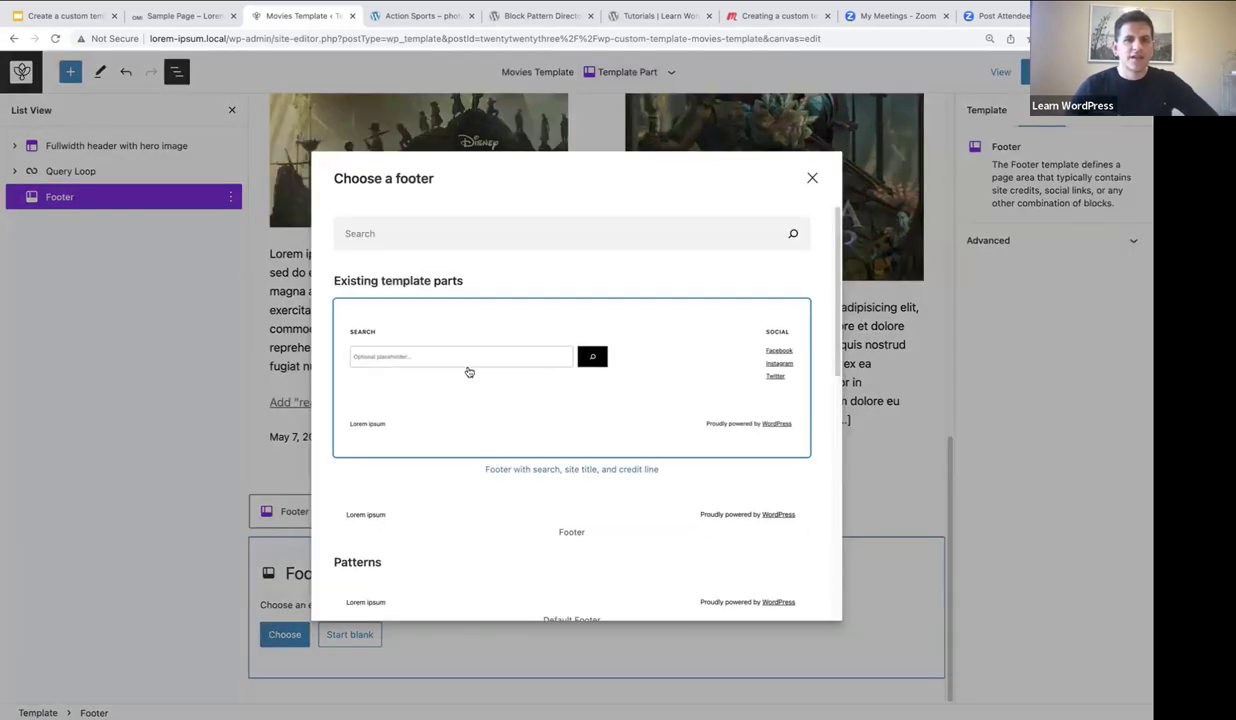
click(367, 316)
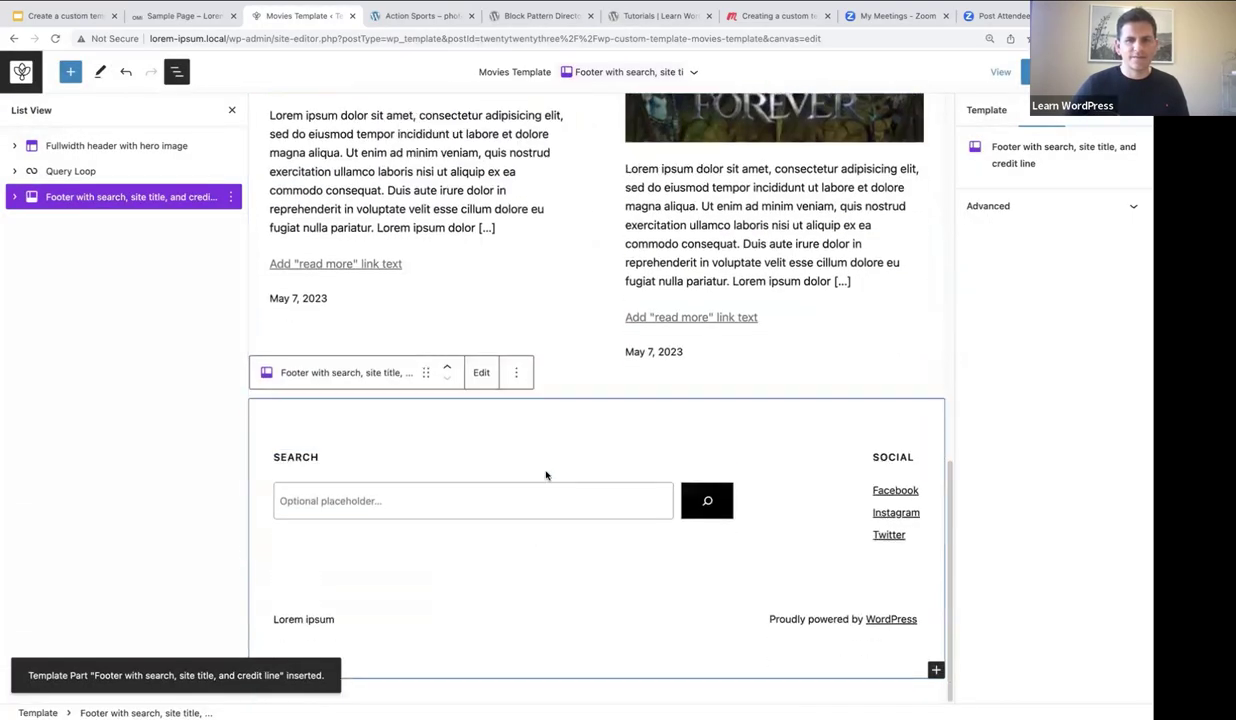
Save the Movies Template and review its layout from the footer up to the hero header.
key(ctrl+s)
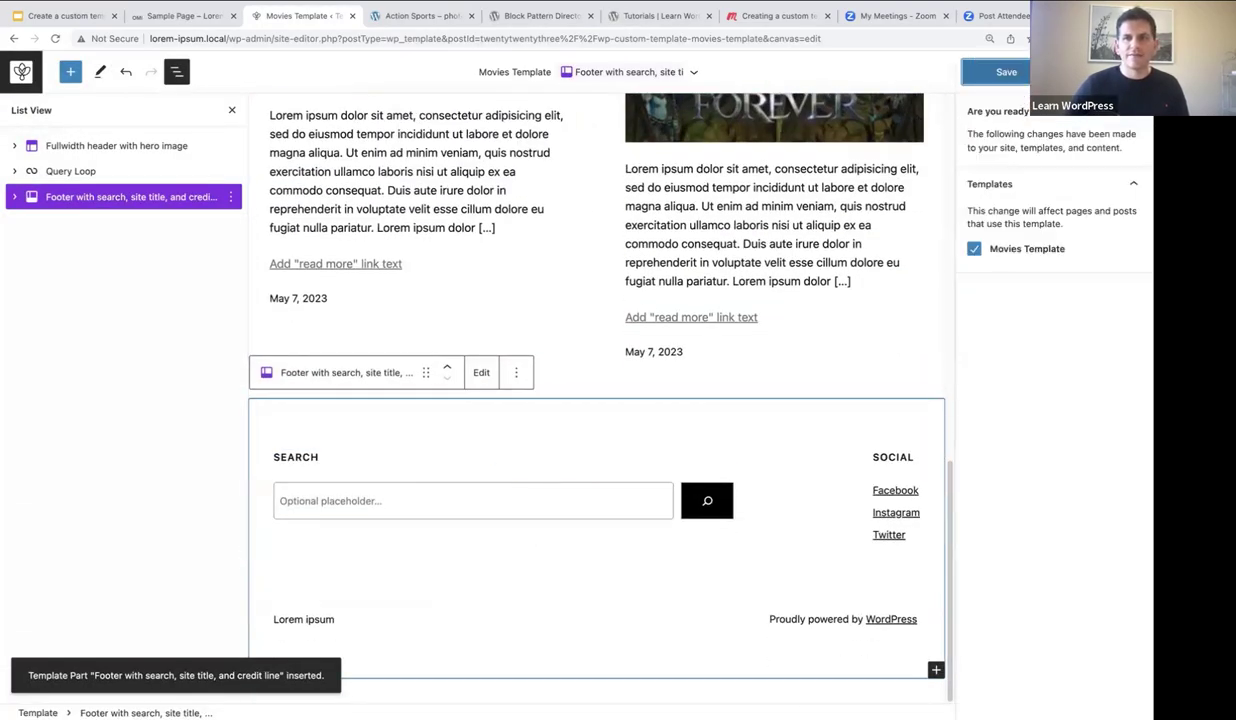
click(1008, 73)
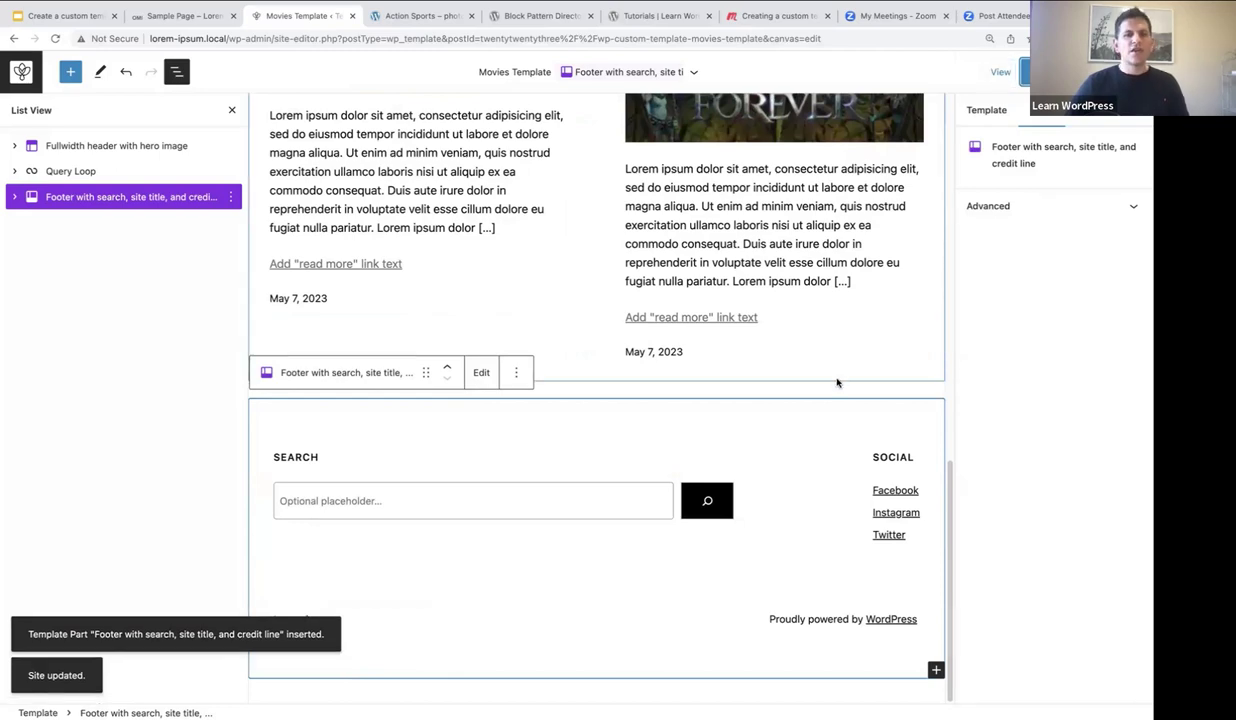
scroll(835, 378, up, 2)
scroll(835, 378, up, 4)
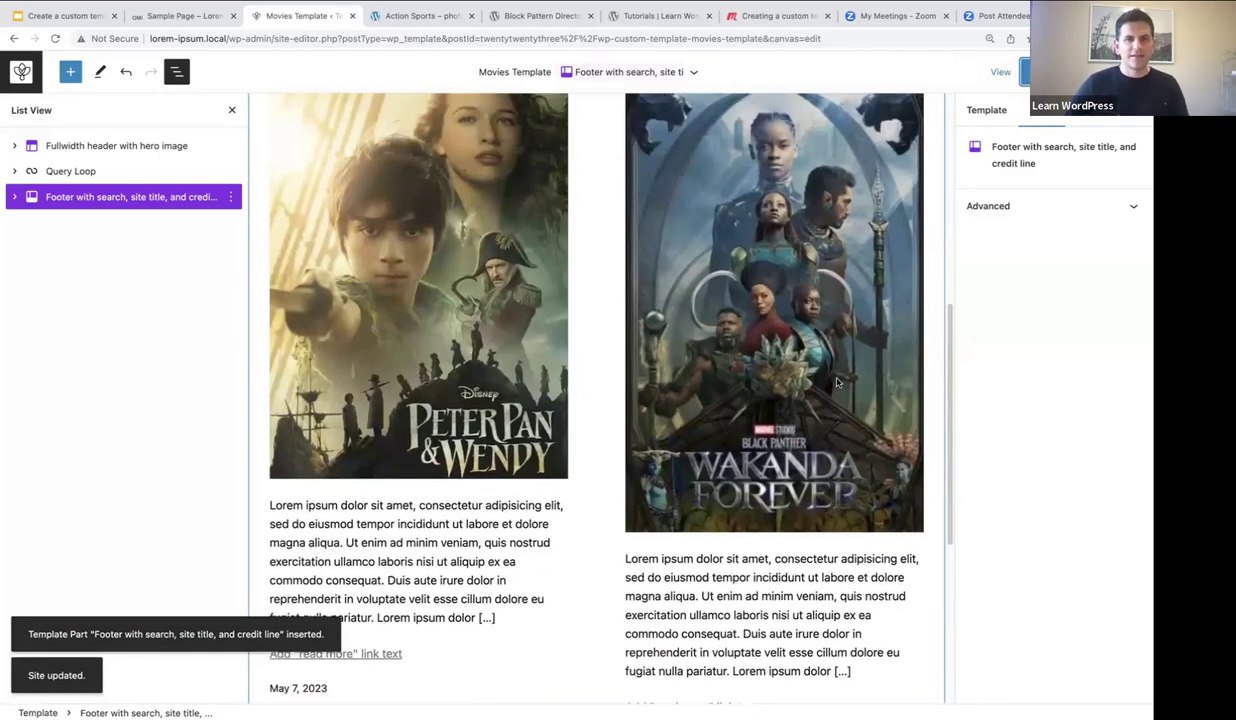
scroll(838, 377, up, 5)
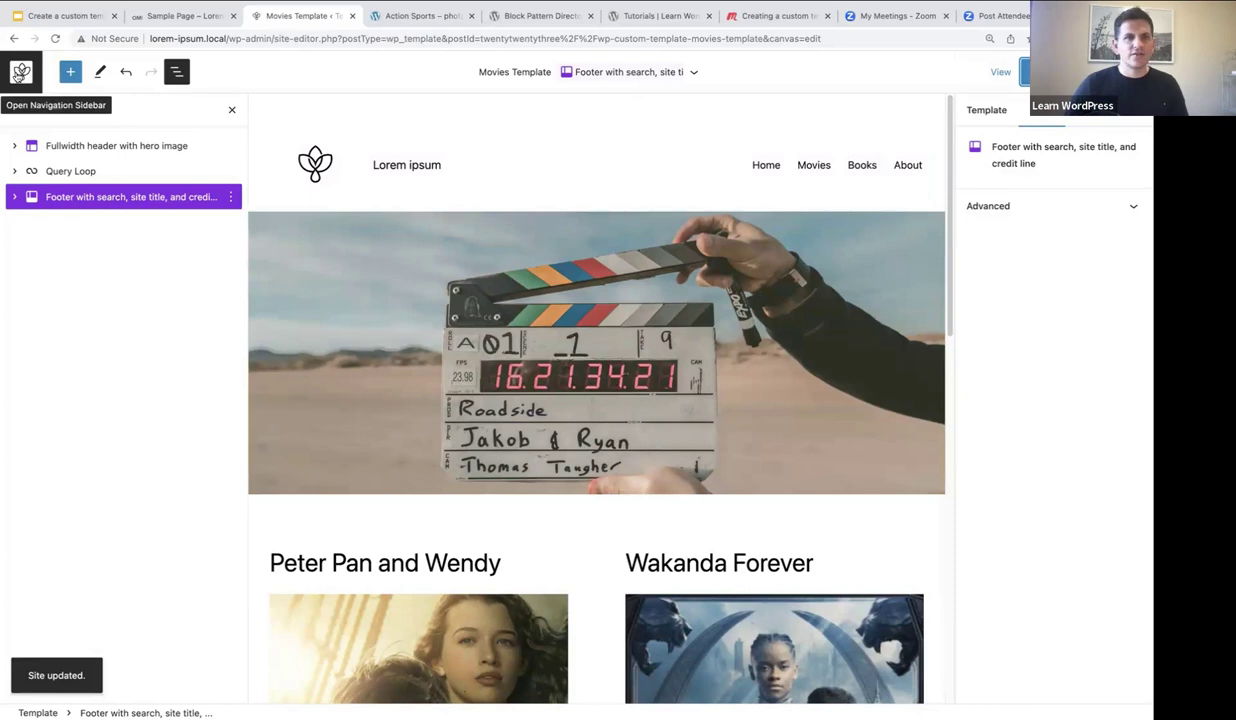
Leave the site editor and open the Movies page for editing.
click(21, 73)
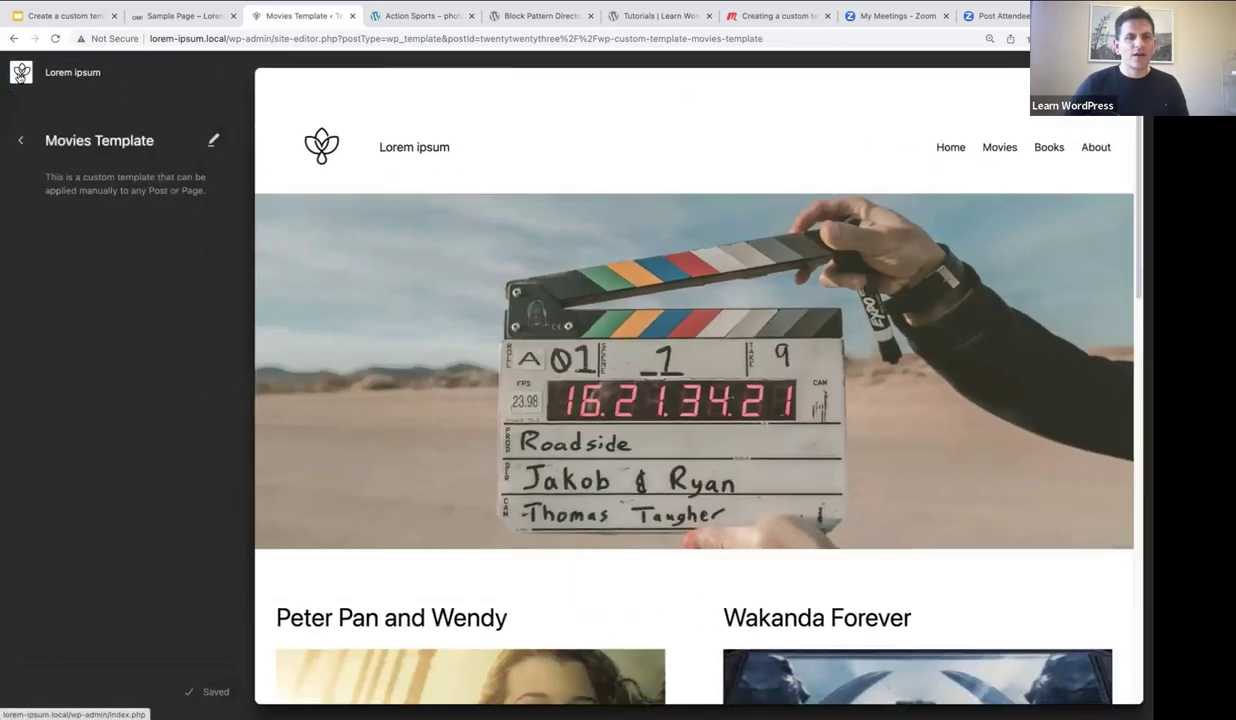
click(21, 76)
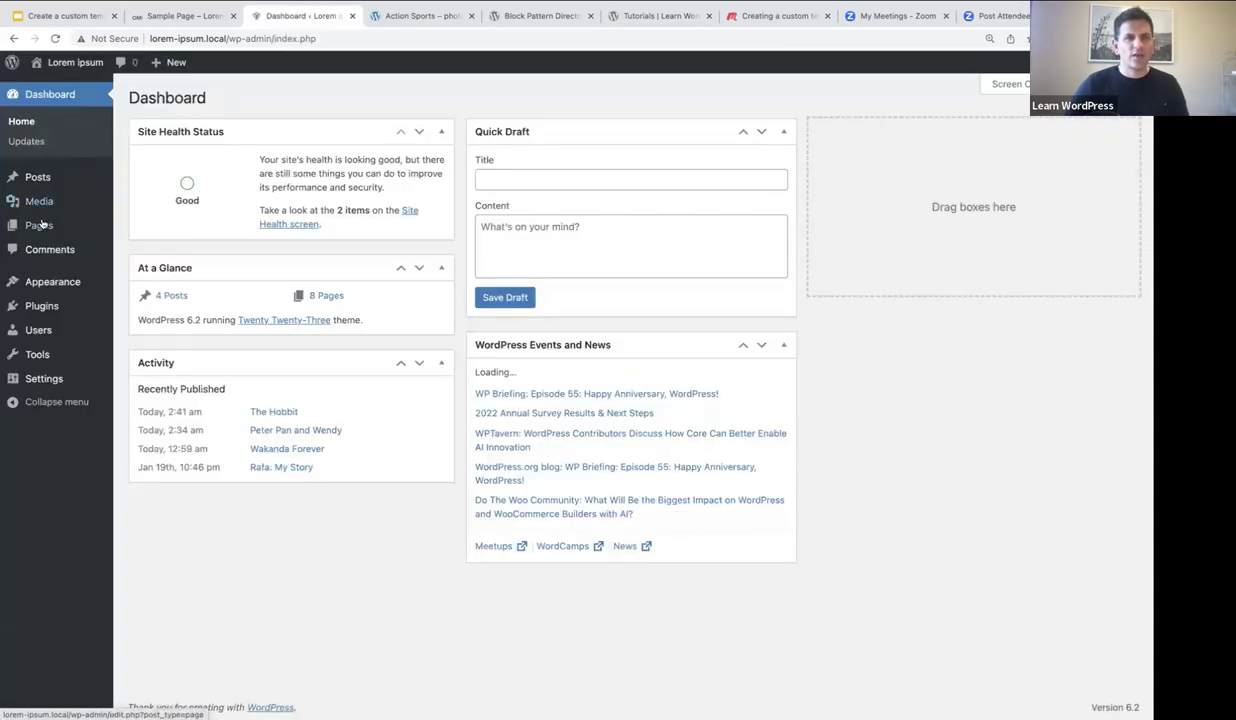
click(43, 228)
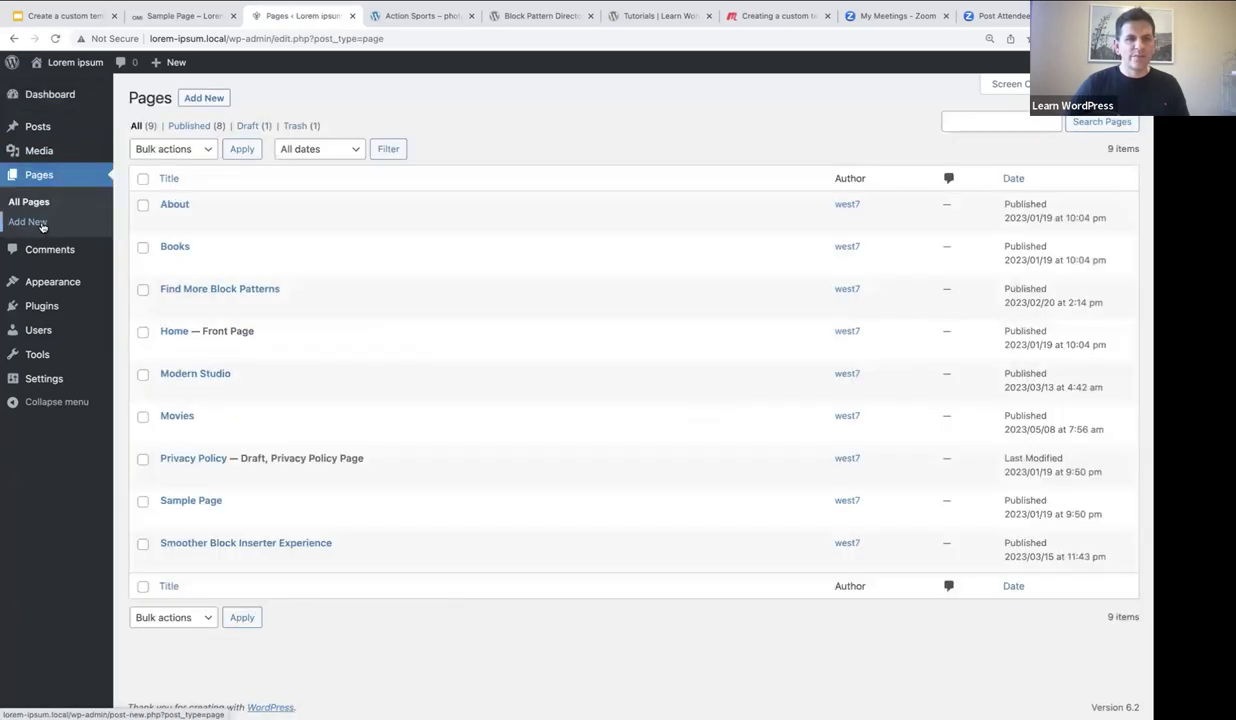
click(177, 417)
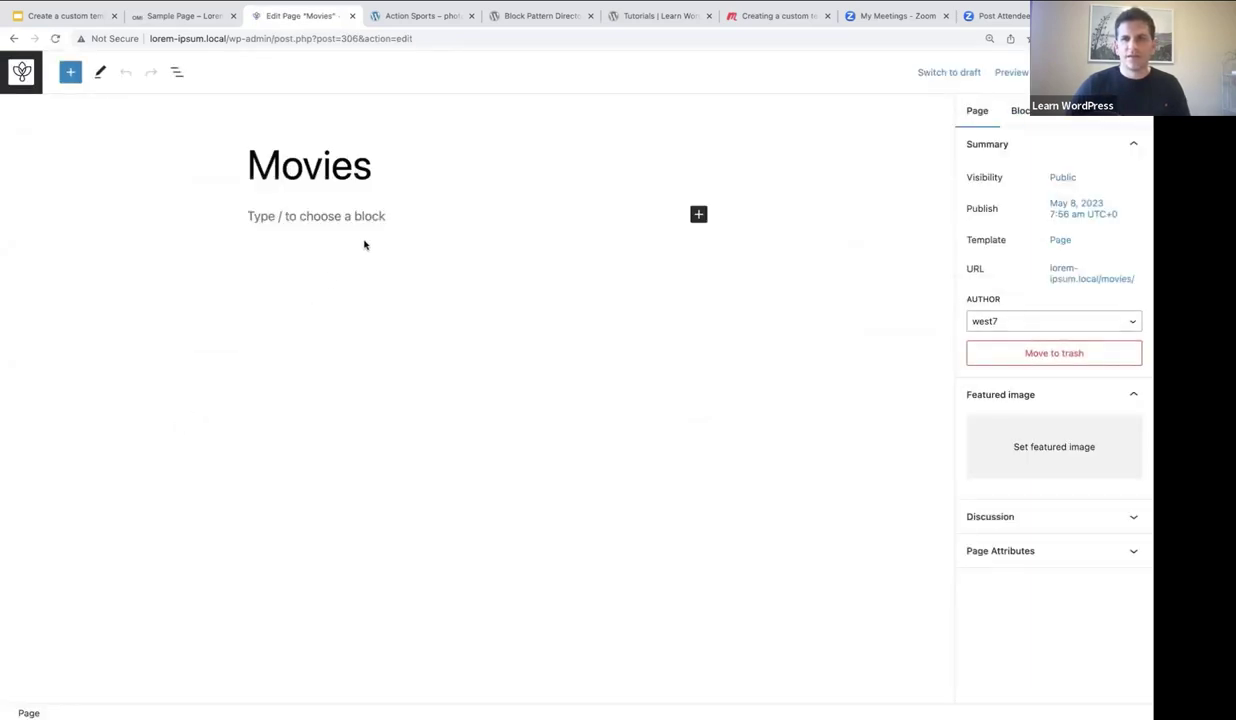
Assign the Movies Template to the Movies page and save the page.
click(1061, 242)
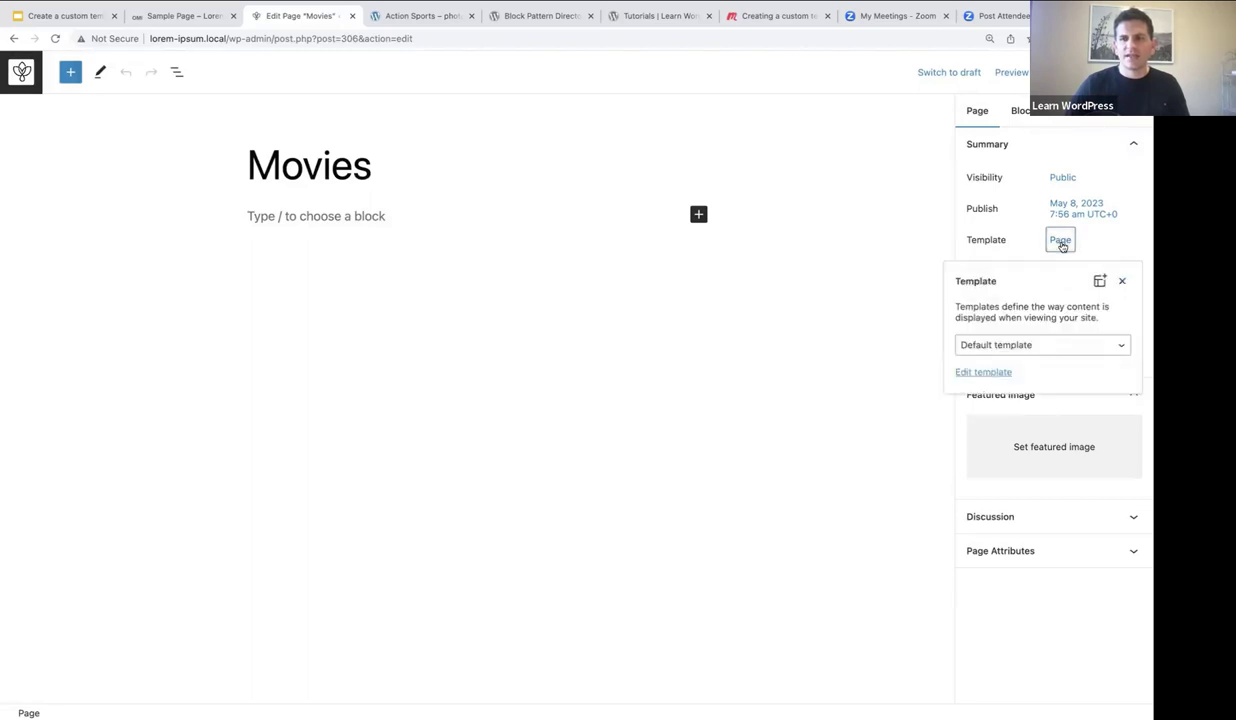
click(1018, 345)
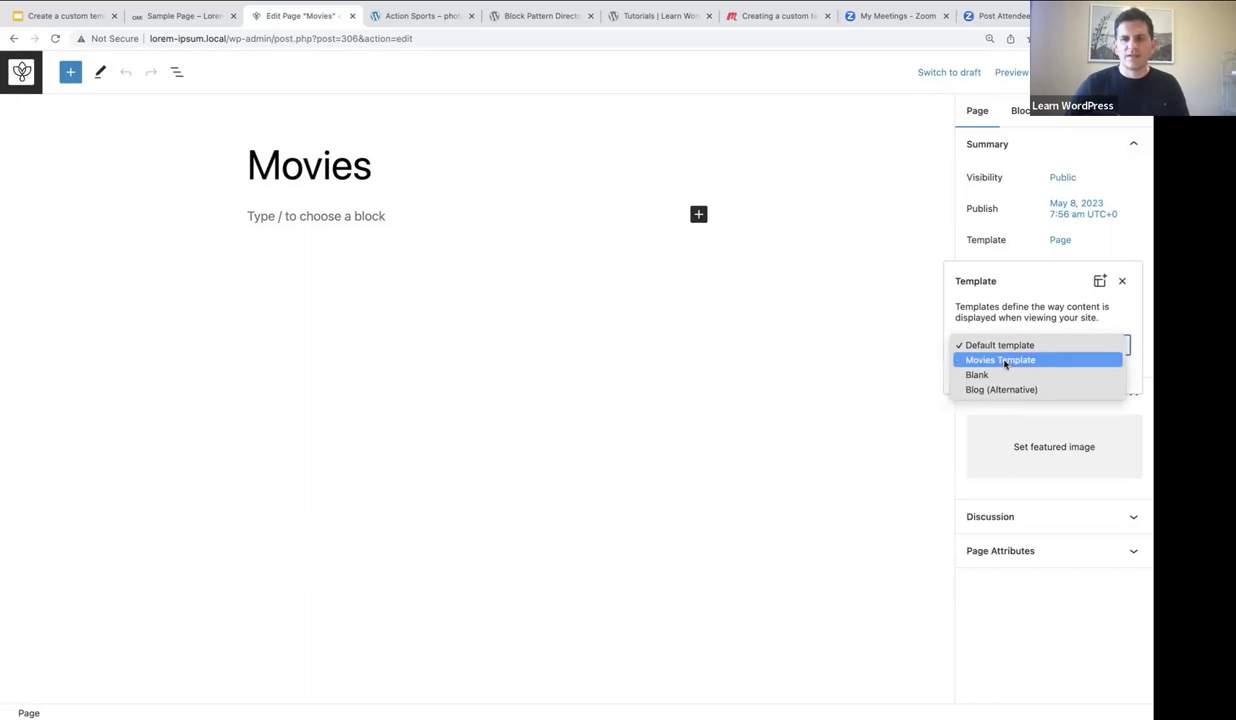
click(1005, 361)
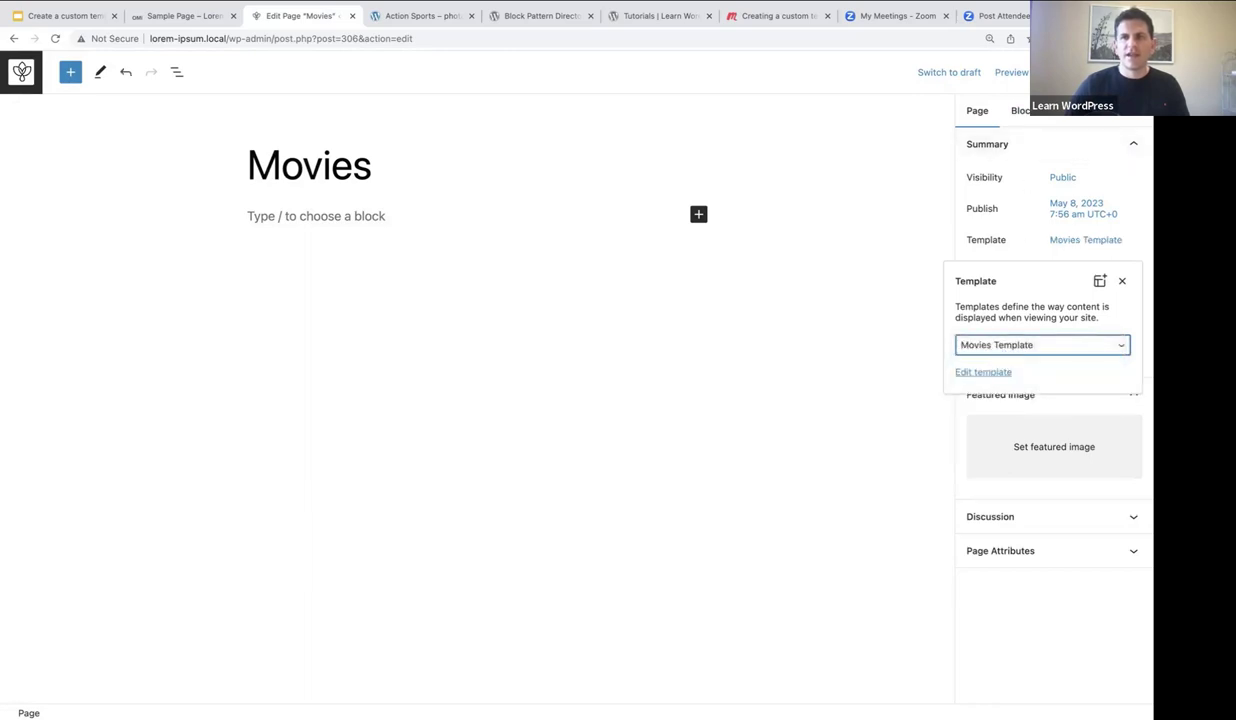
key(ctrl+s)
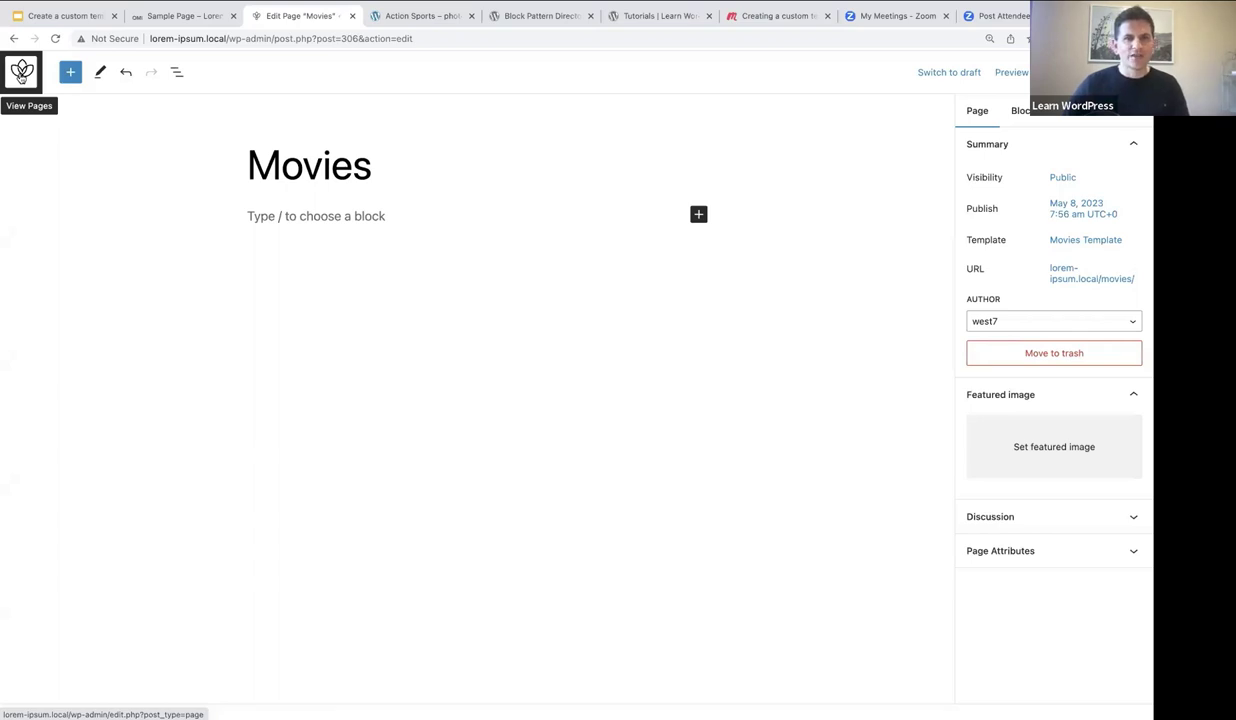
Return to the site editor's templates and create a custom template named "Books Template".
click(22, 74)
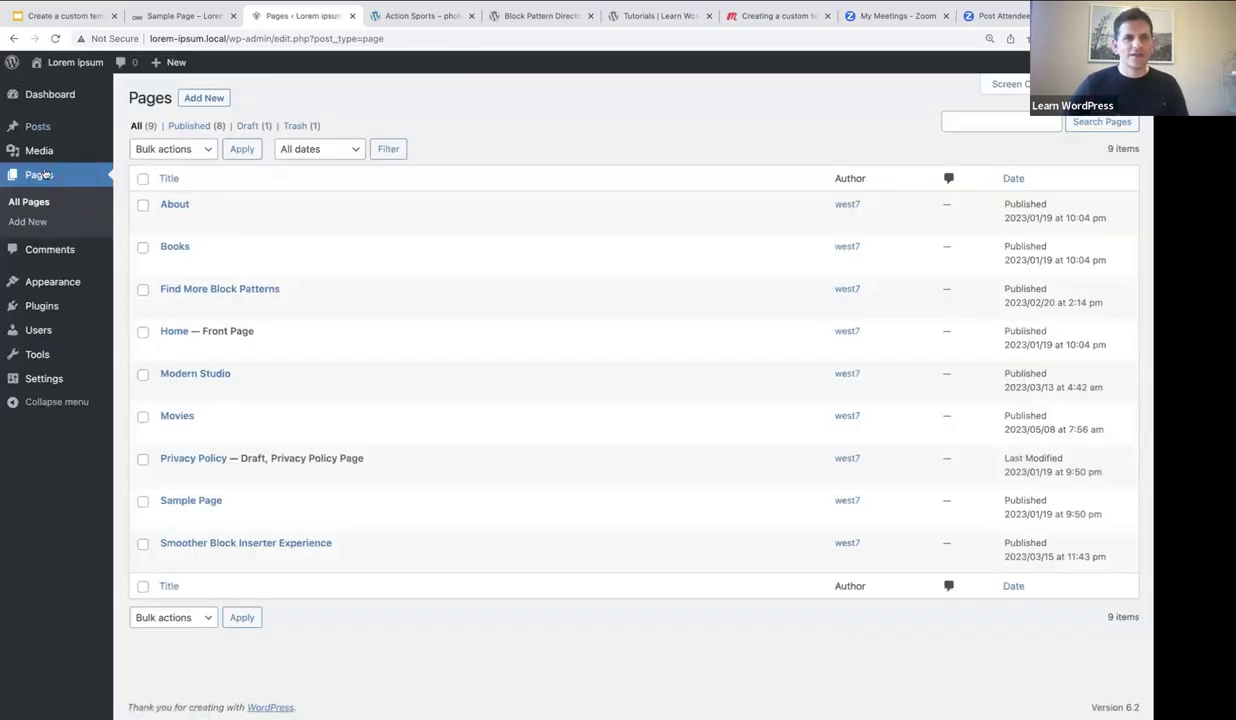
mouse_move(52, 284)
click(138, 305)
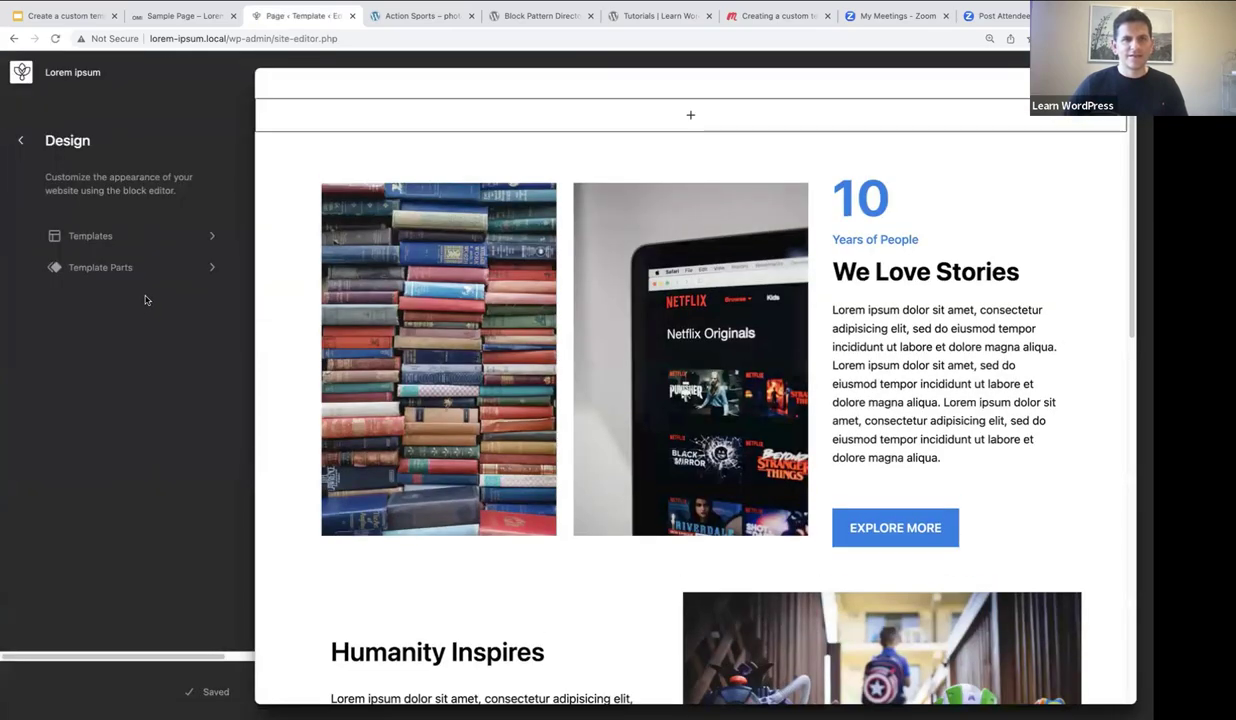
click(106, 236)
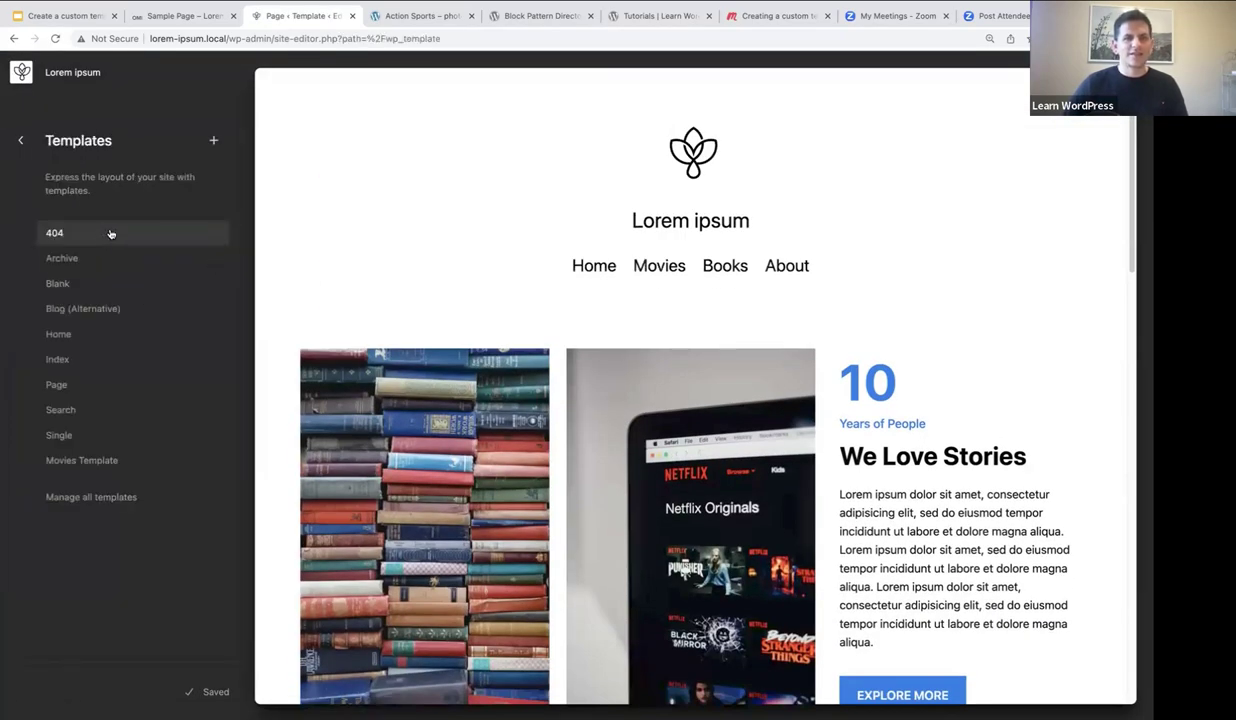
click(213, 143)
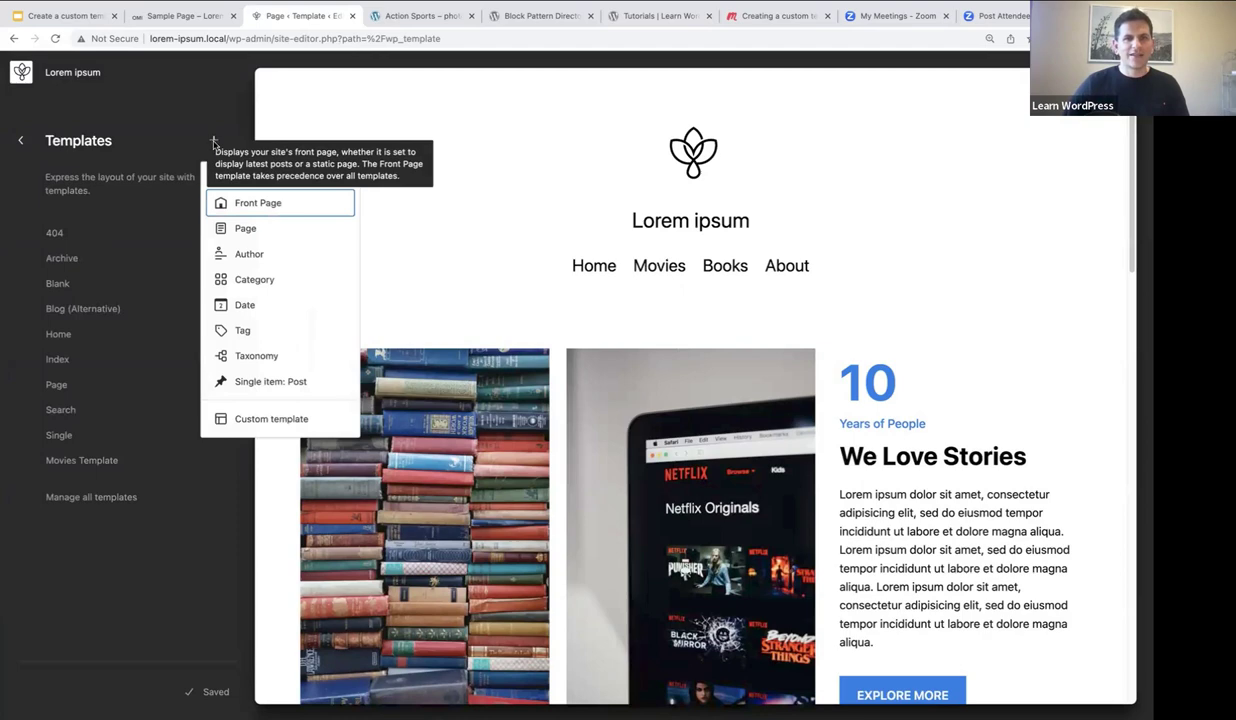
click(256, 420)
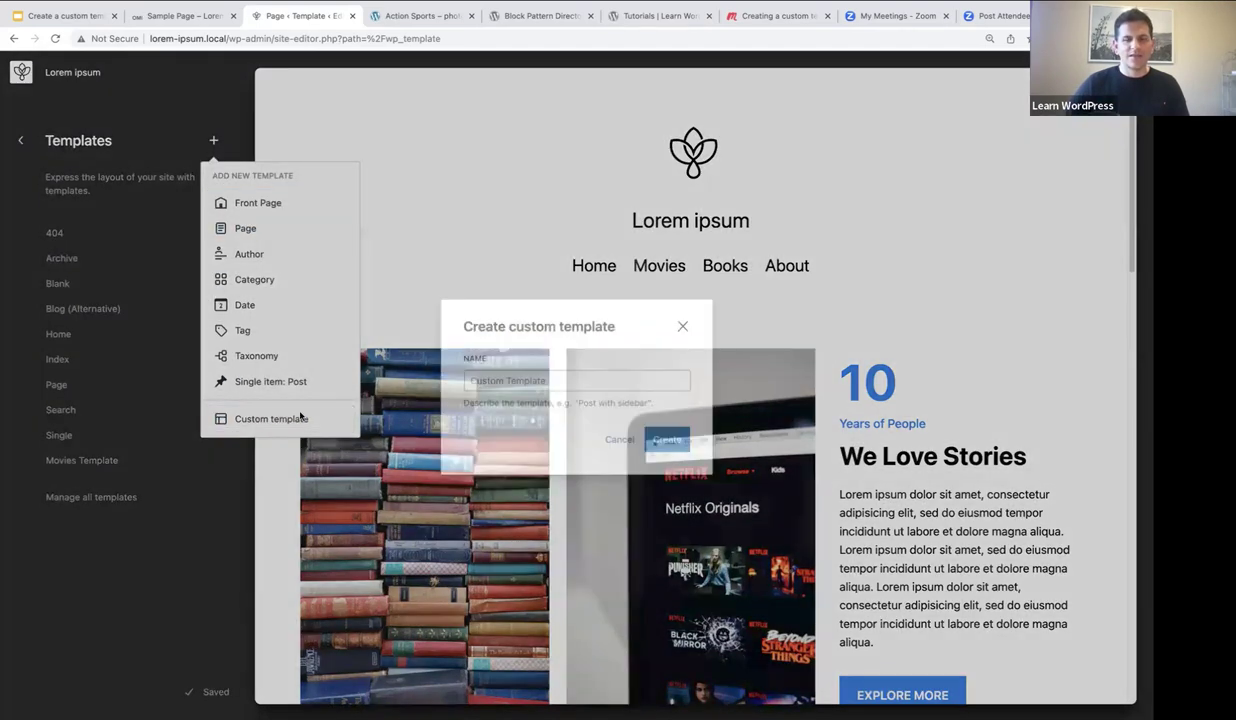
text(B)
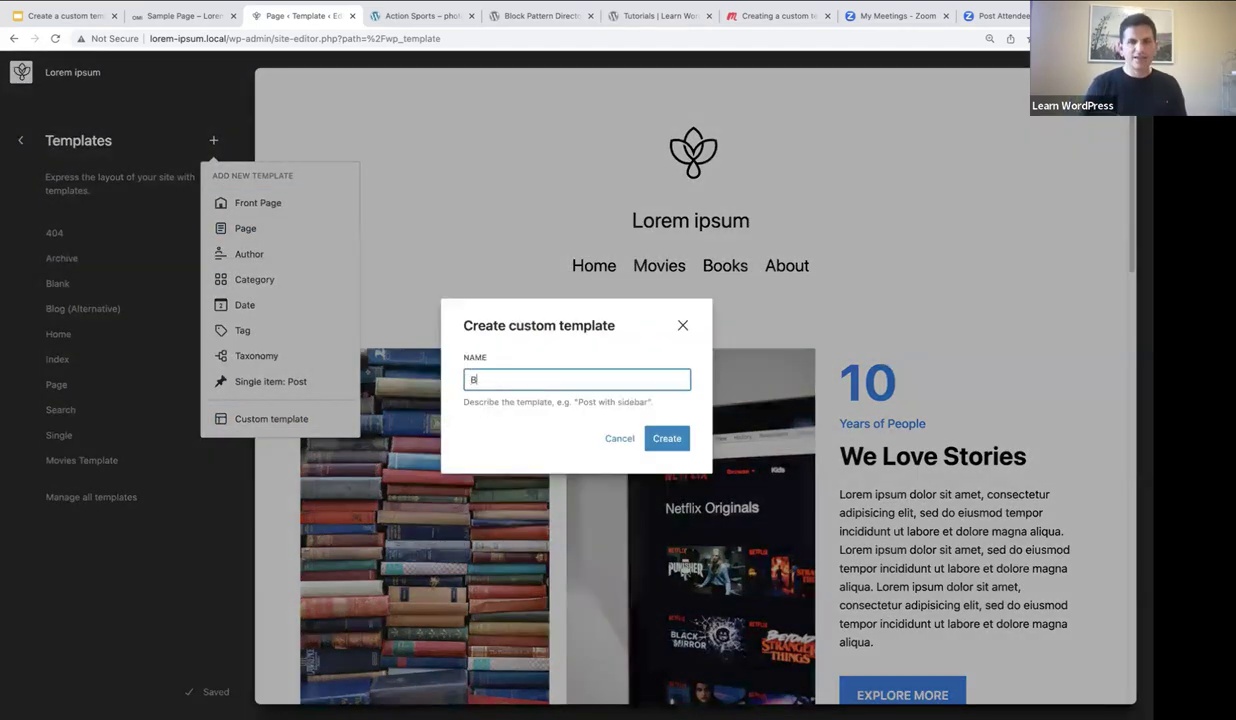
text(ooks Template)
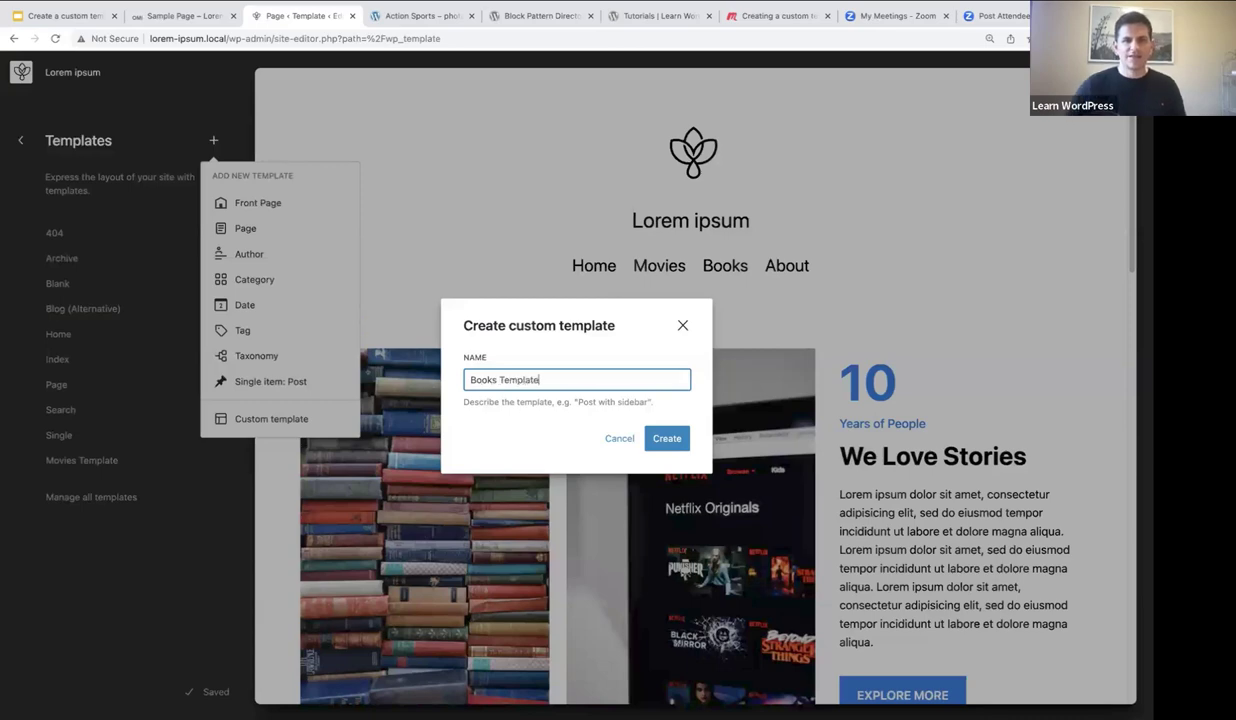
click(672, 442)
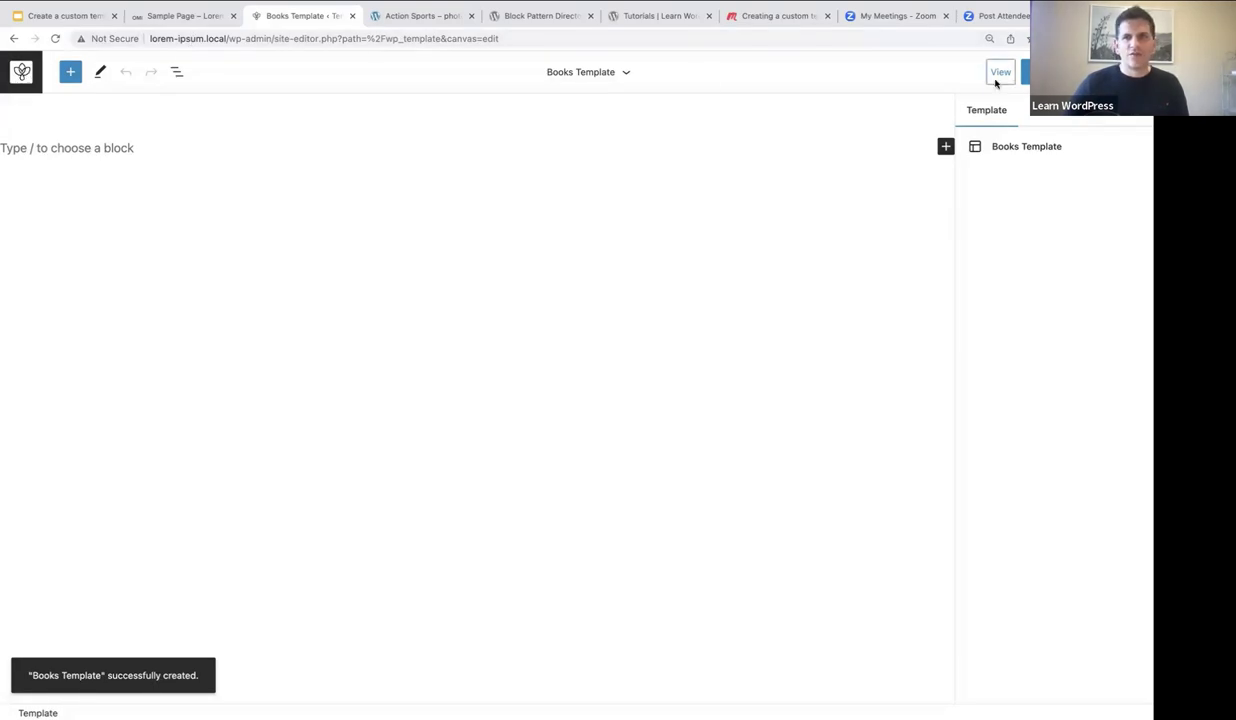
Open the "Fullwidth header with hero image" template part for editing.
click(22, 72)
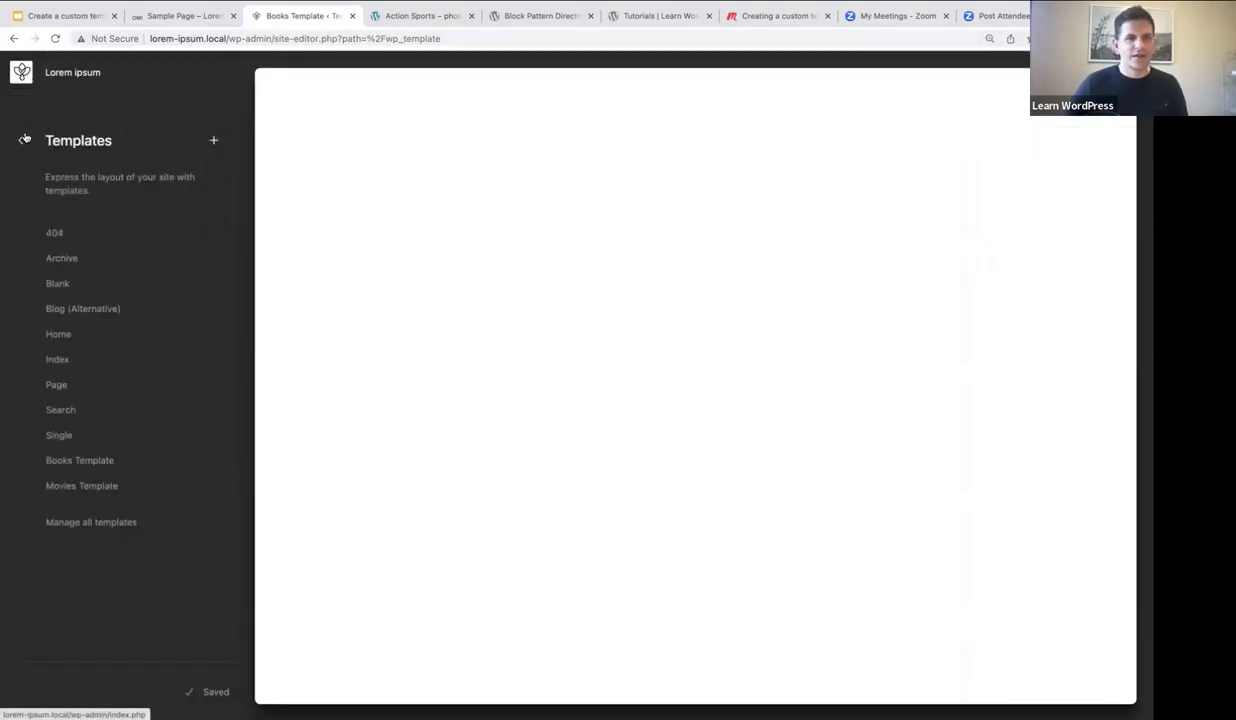
click(24, 139)
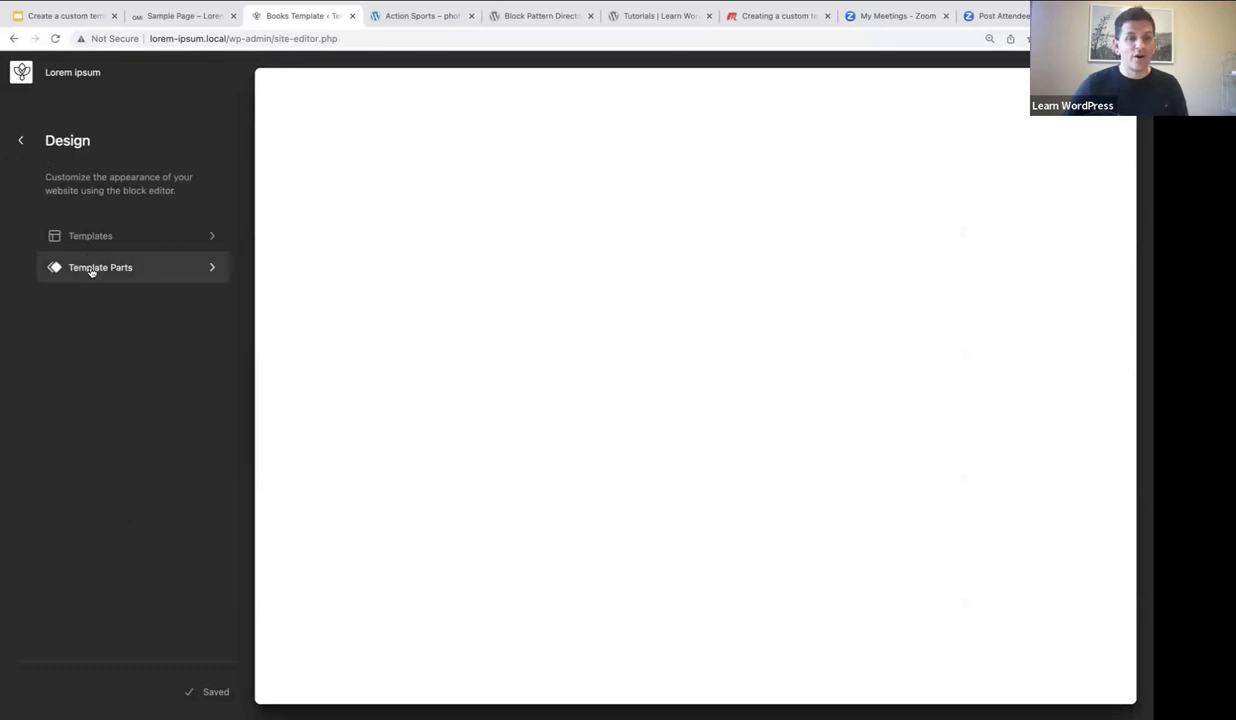
click(91, 268)
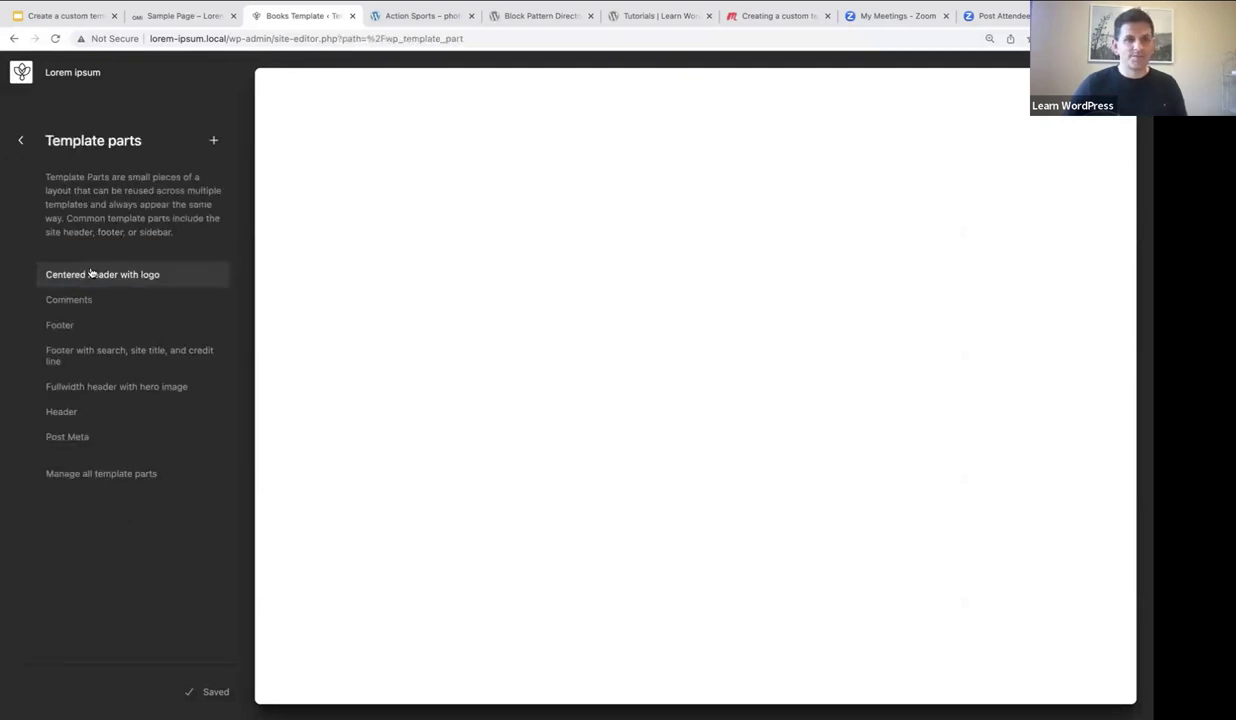
click(127, 389)
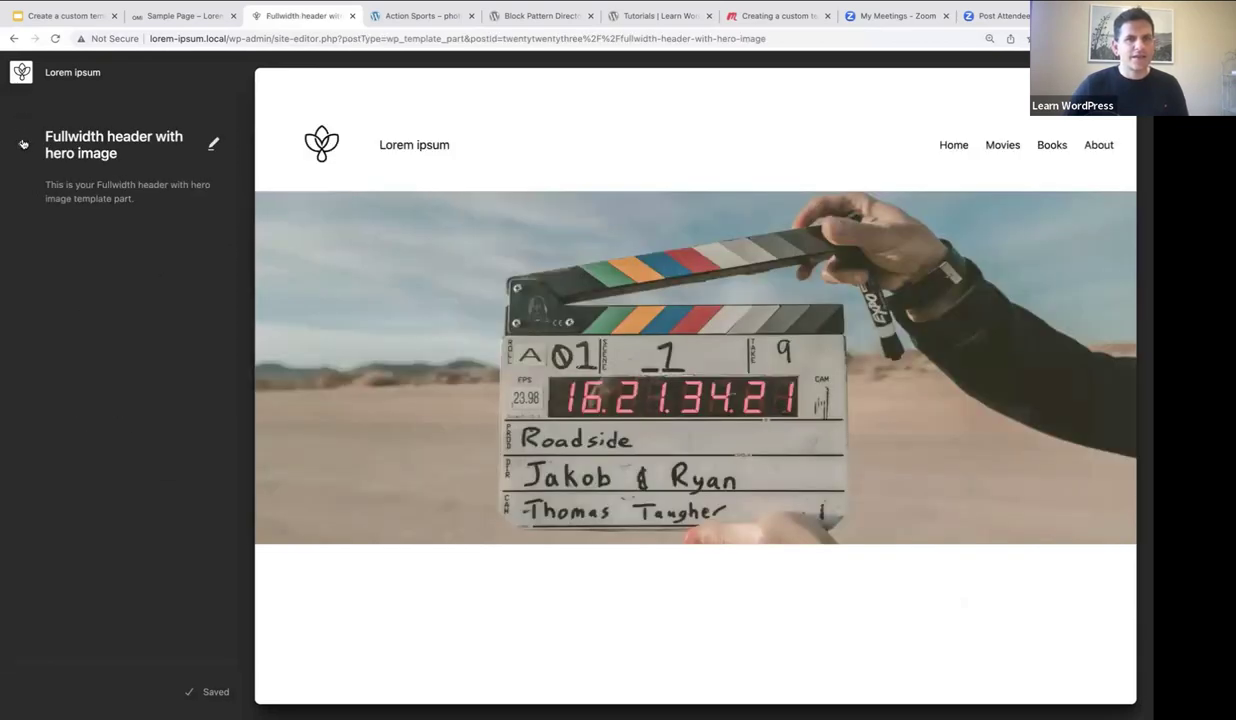
click(23, 144)
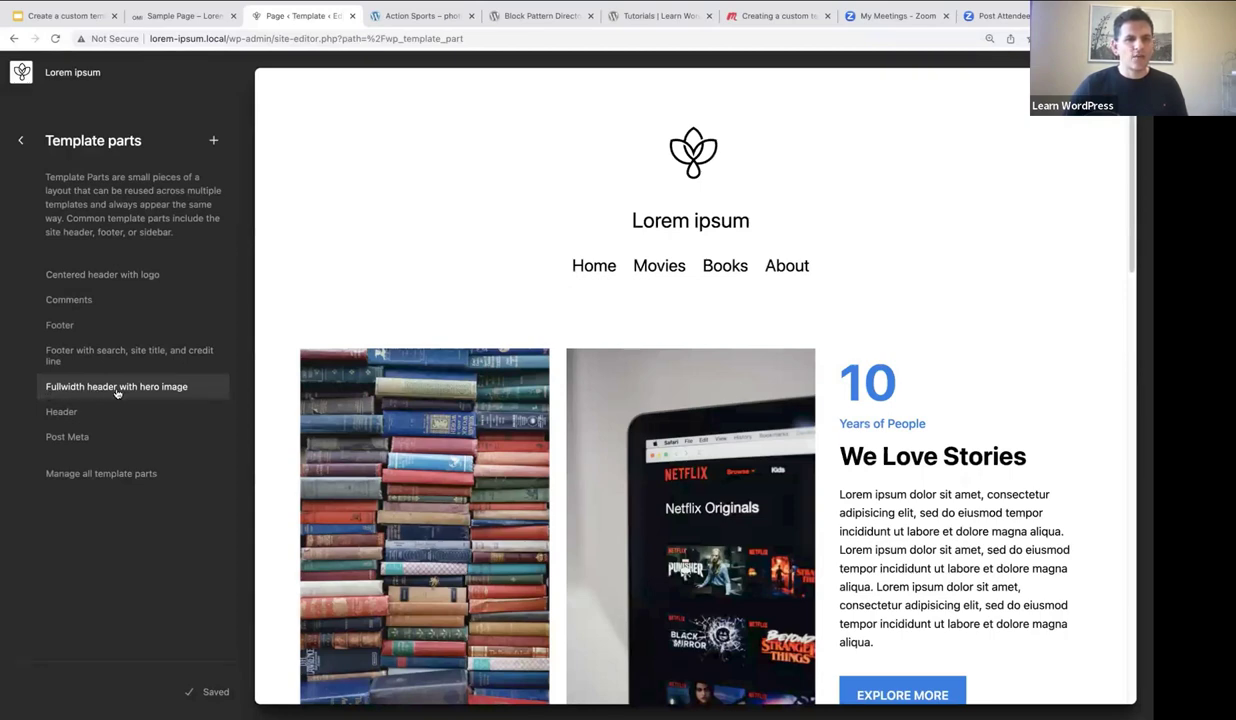
click(127, 388)
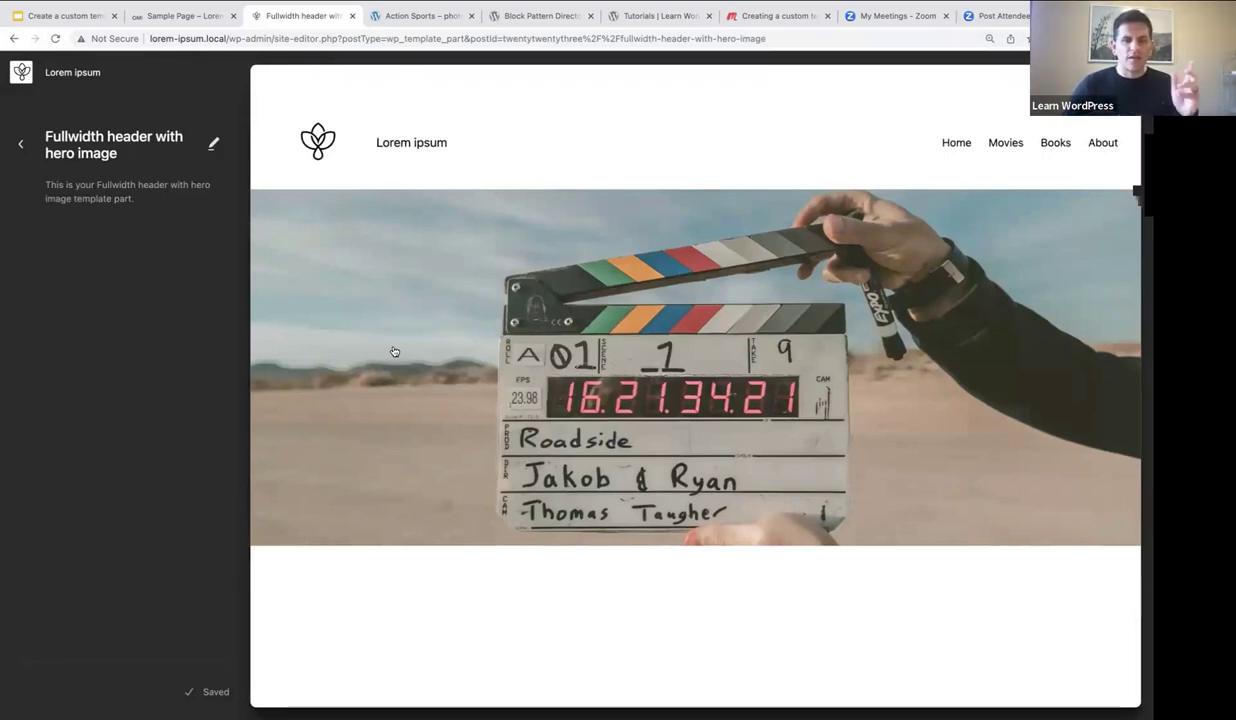
click(312, 279)
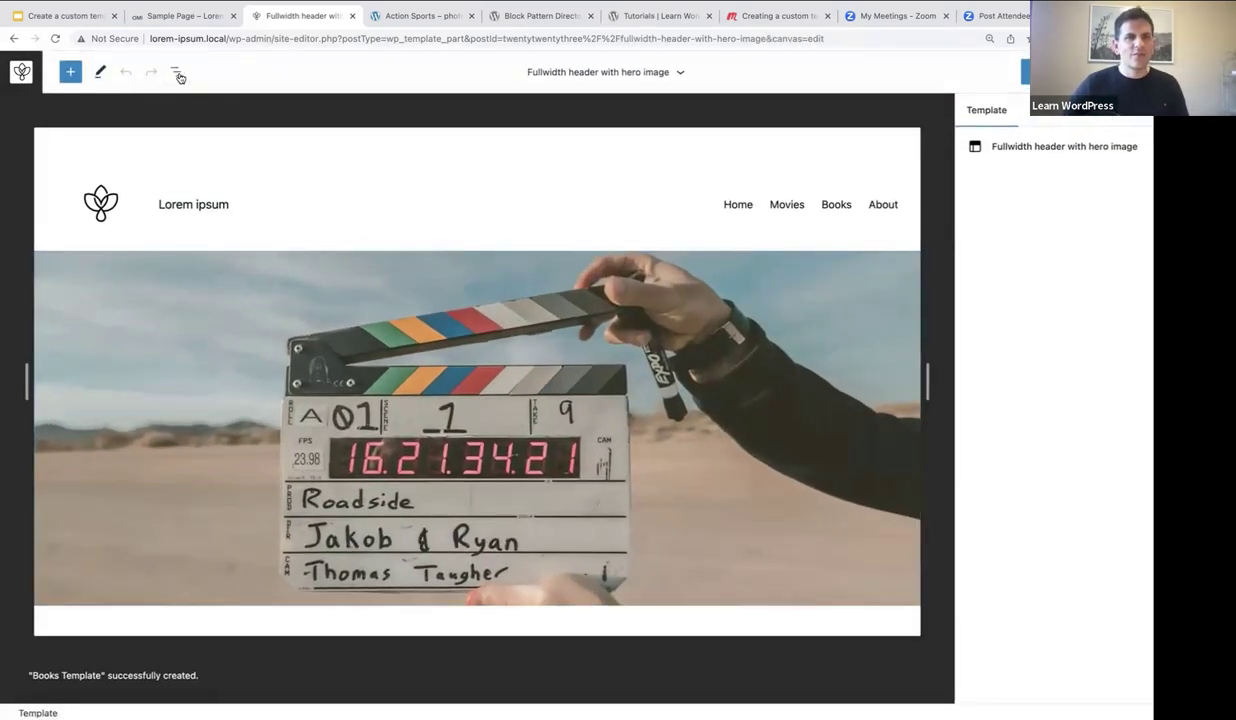
Copy the header template part's top-level Group block to the clipboard.
click(176, 71)
click(230, 146)
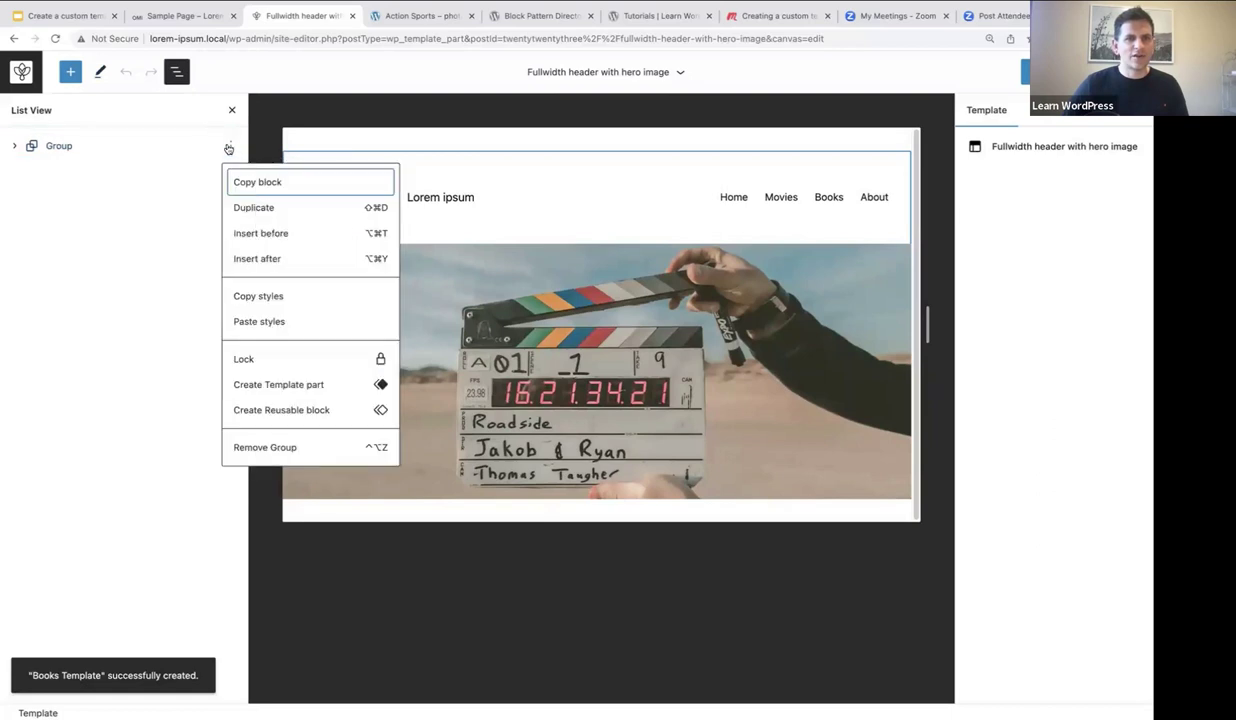
click(255, 184)
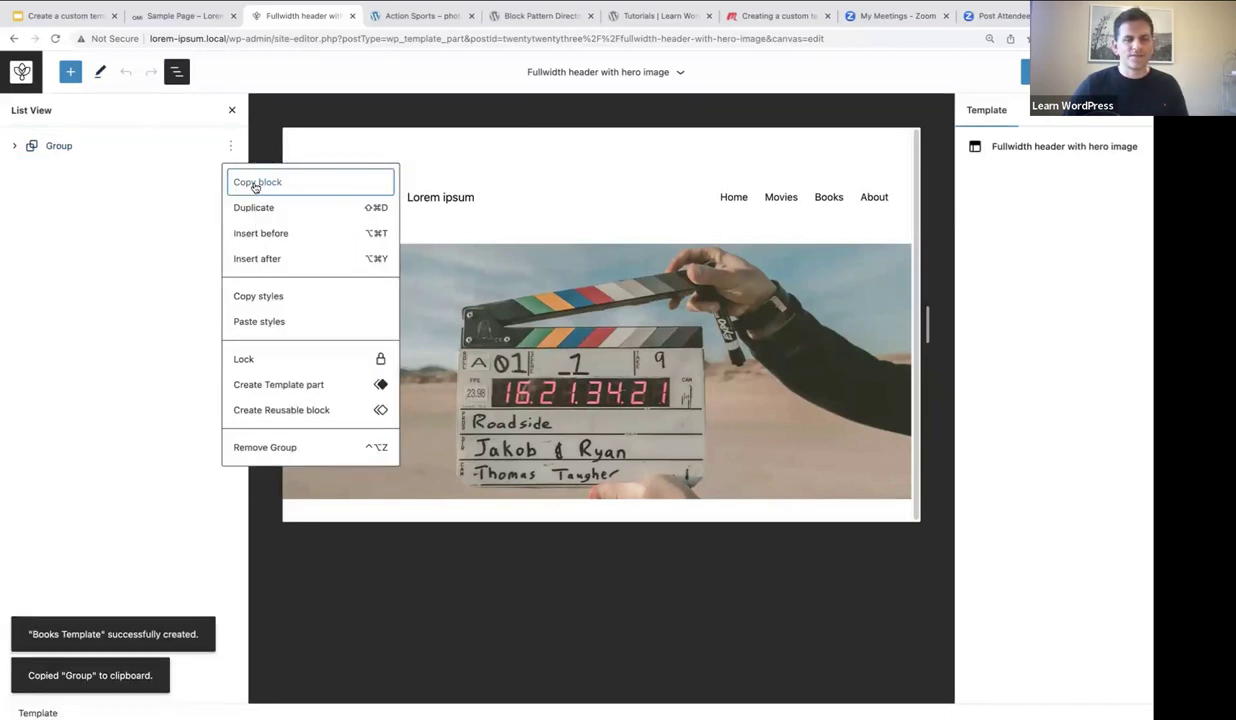
Return to the site editor's template parts and create a template part named "Books Header" with the Header area.
click(22, 72)
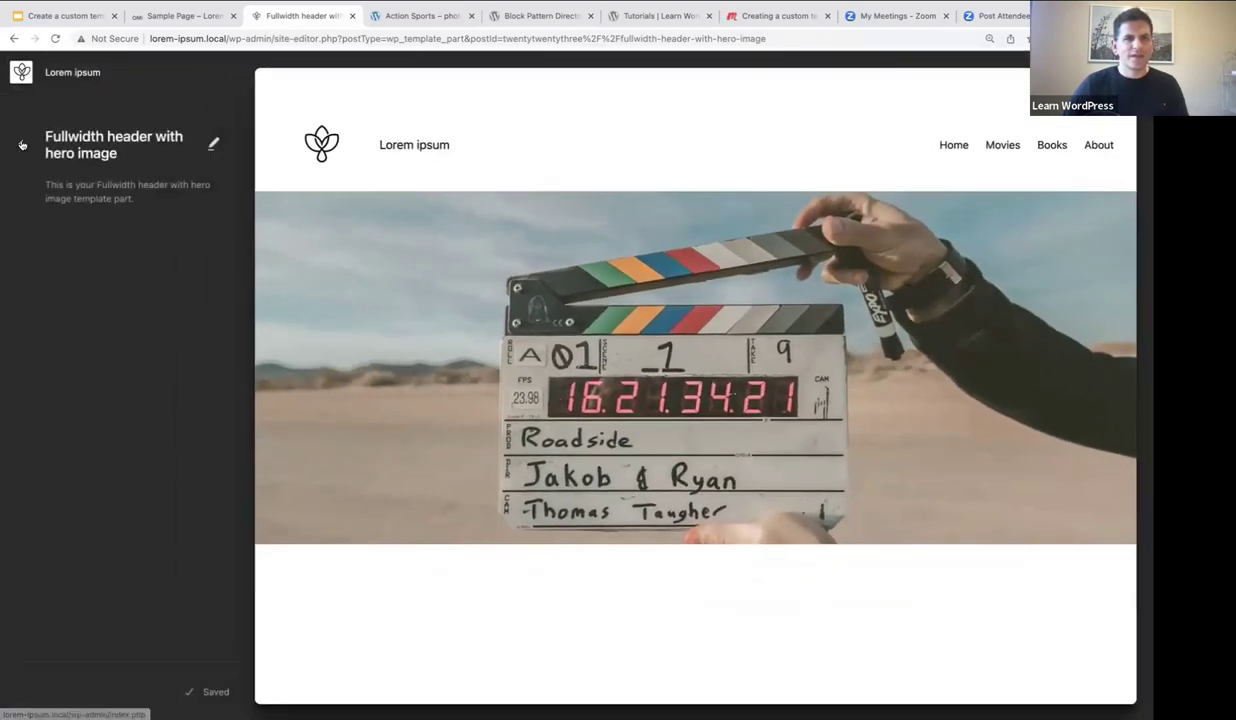
click(22, 143)
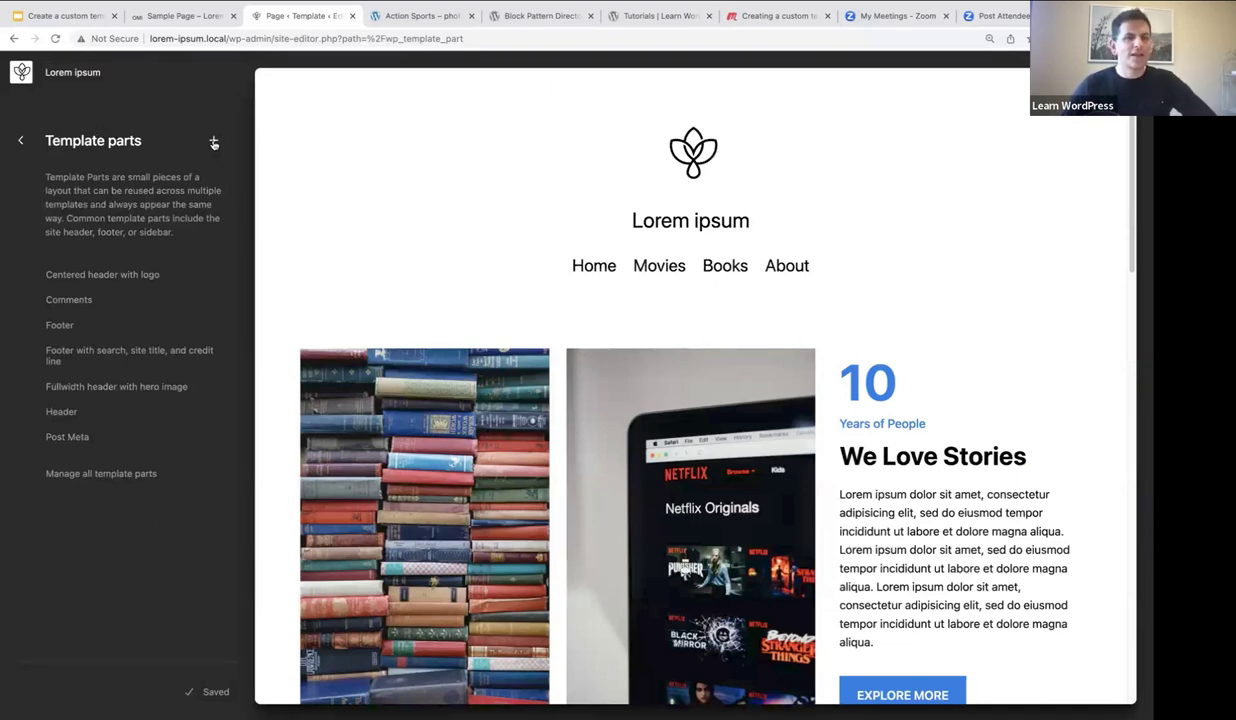
click(213, 144)
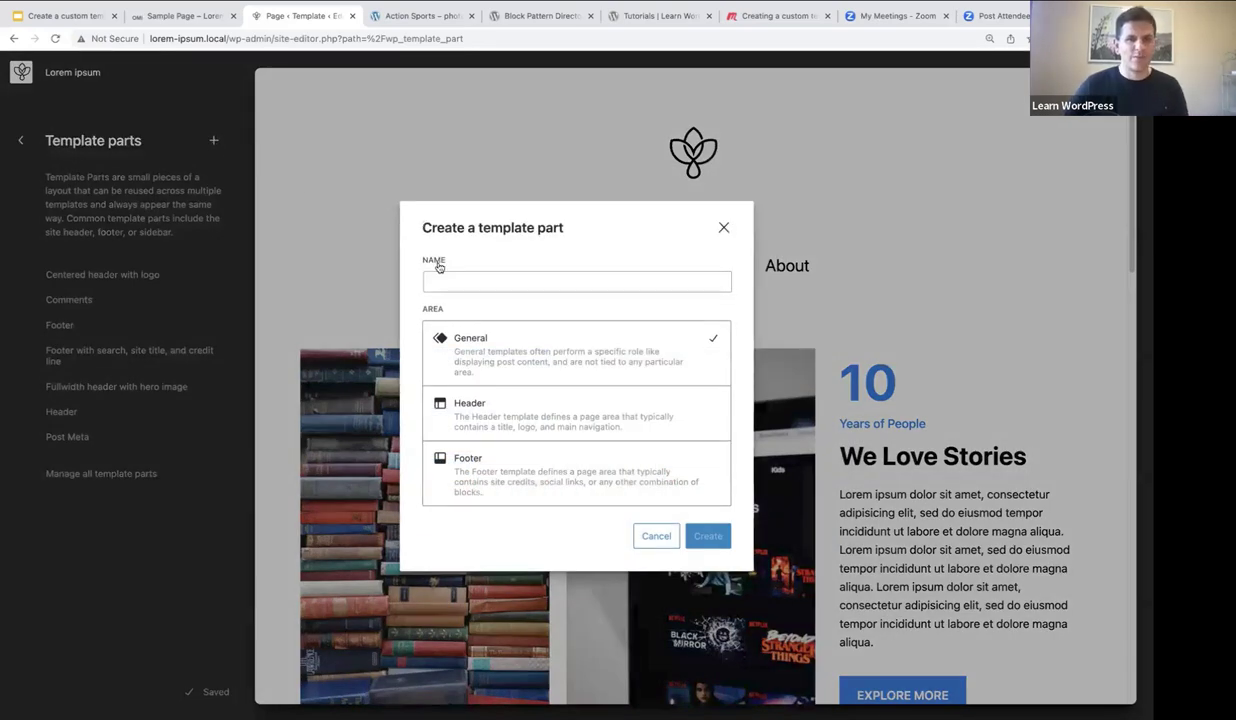
click(549, 420)
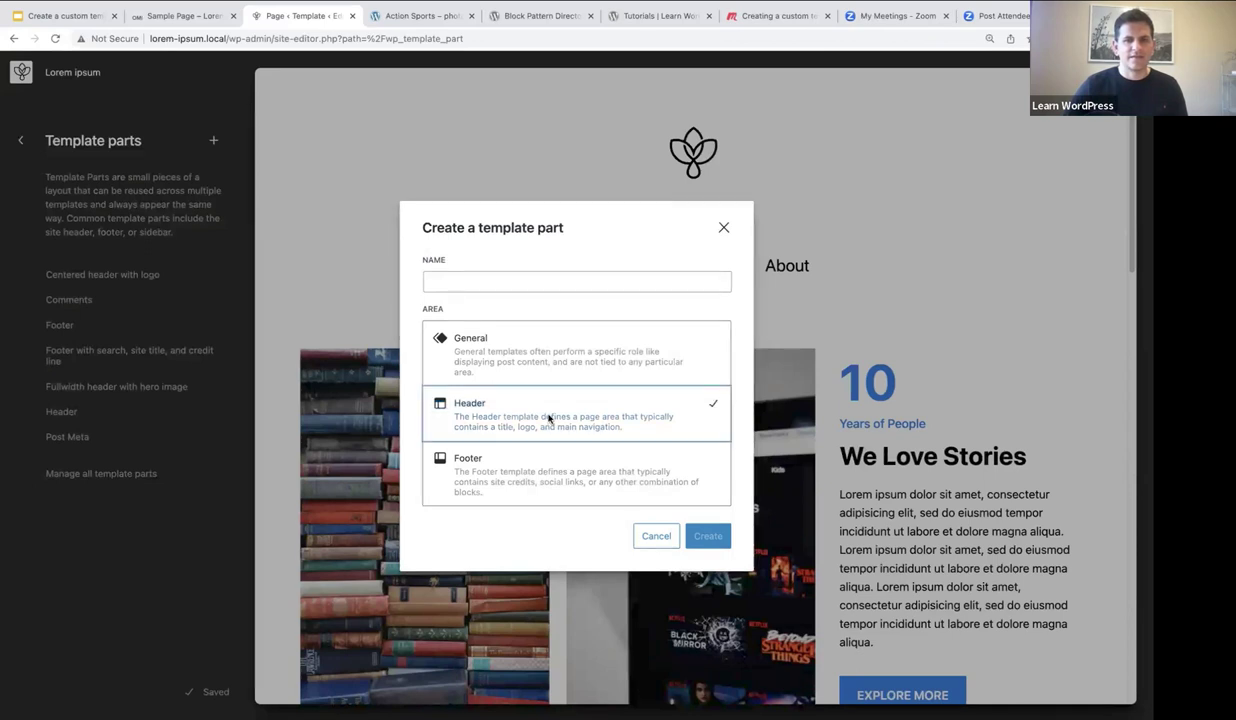
click(440, 280)
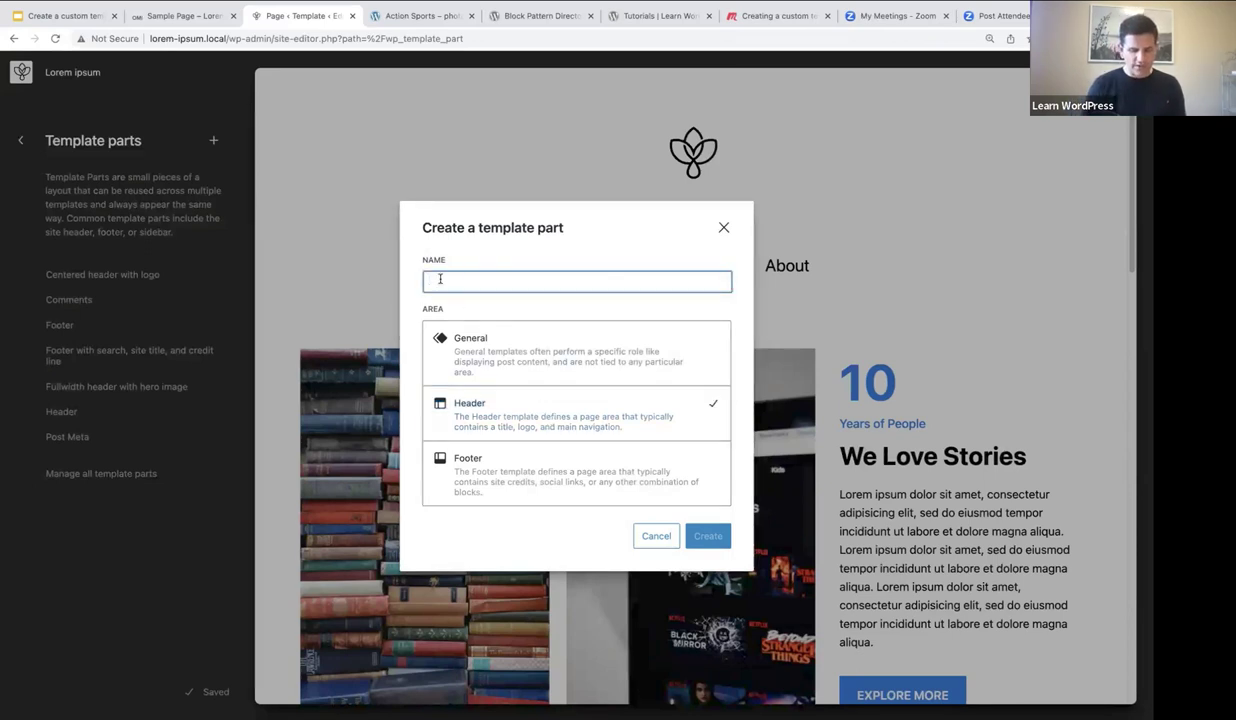
text(Books Header)
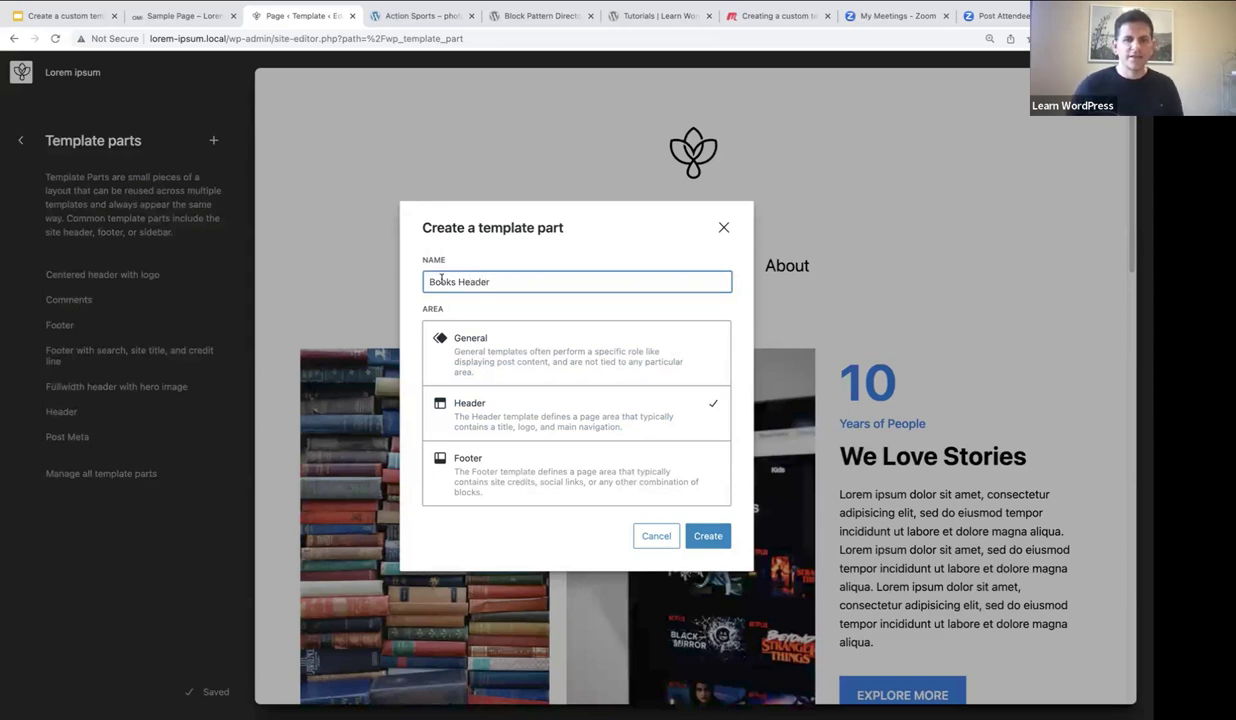
Create the Header-area template part named Books Header and open it from the list of template parts.
click(708, 537)
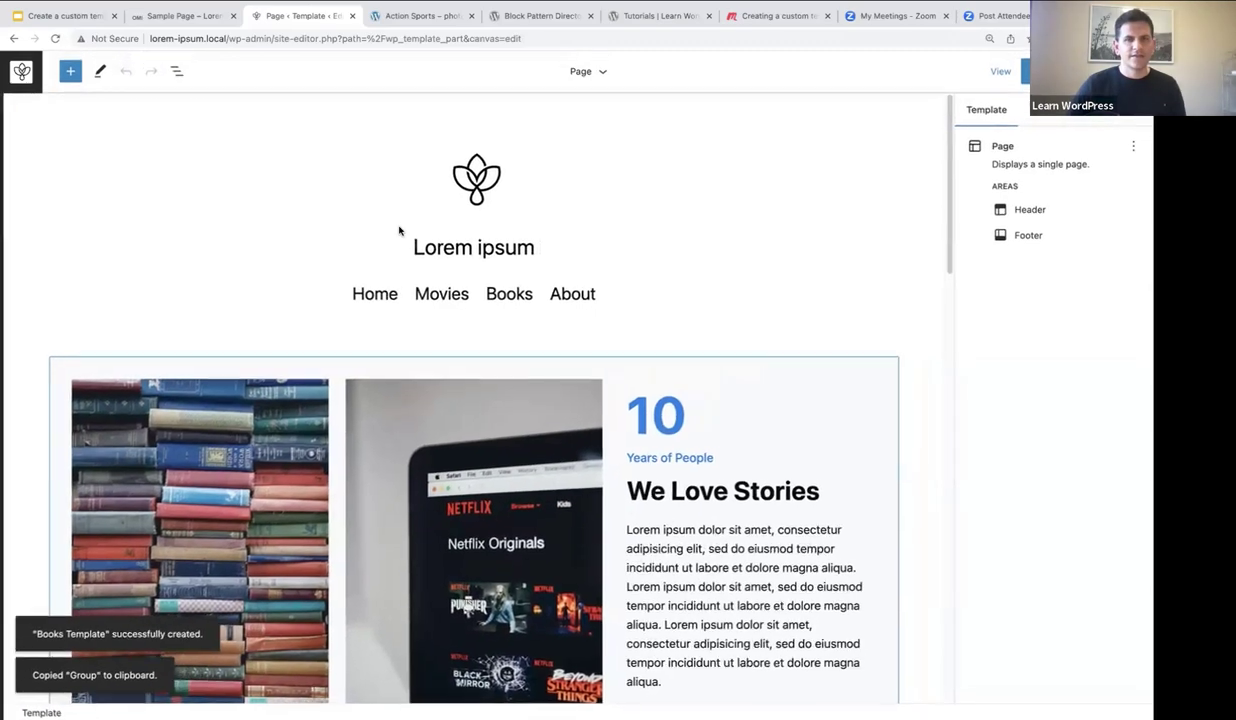
click(21, 72)
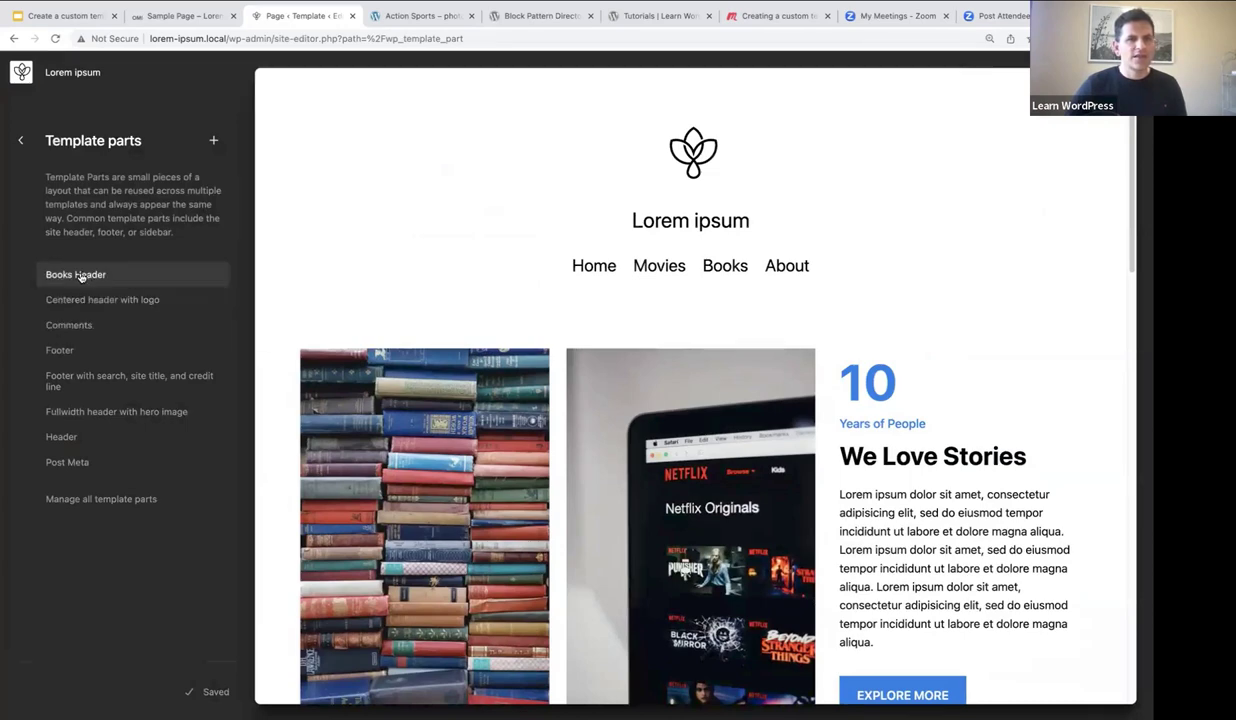
click(81, 276)
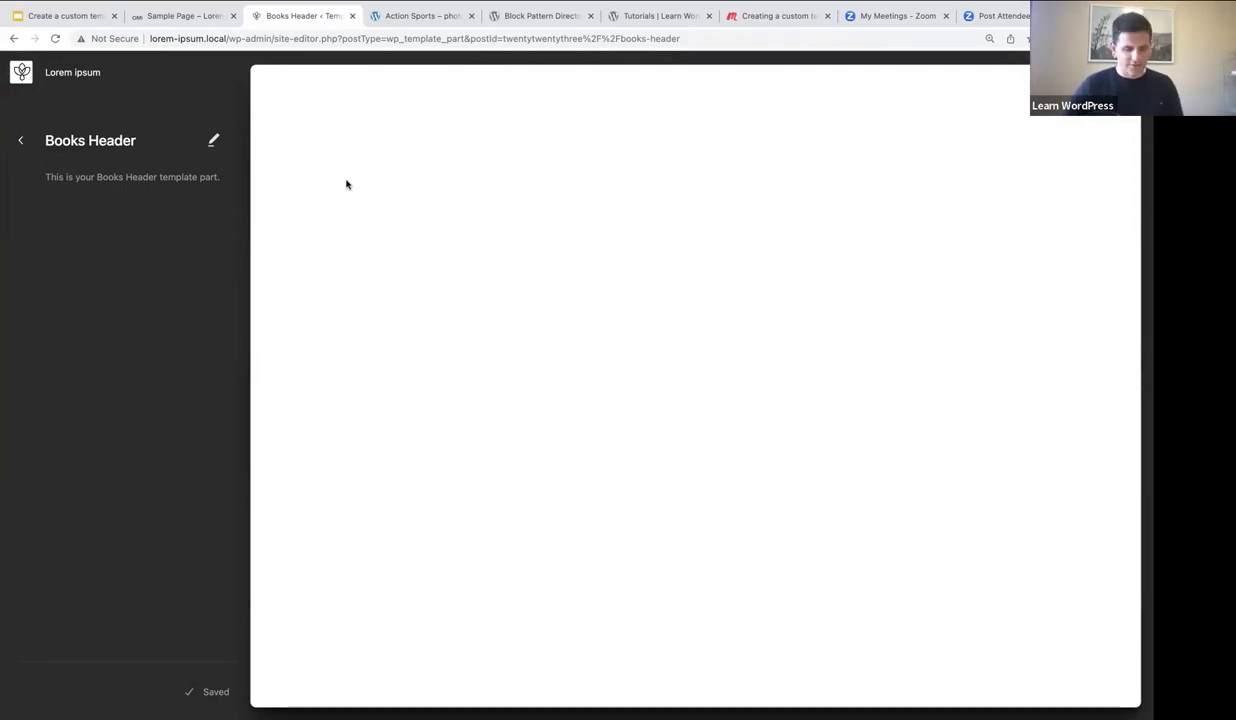
Start editing the Books Header template part and paste the copied Group block into its empty canvas.
click(213, 141)
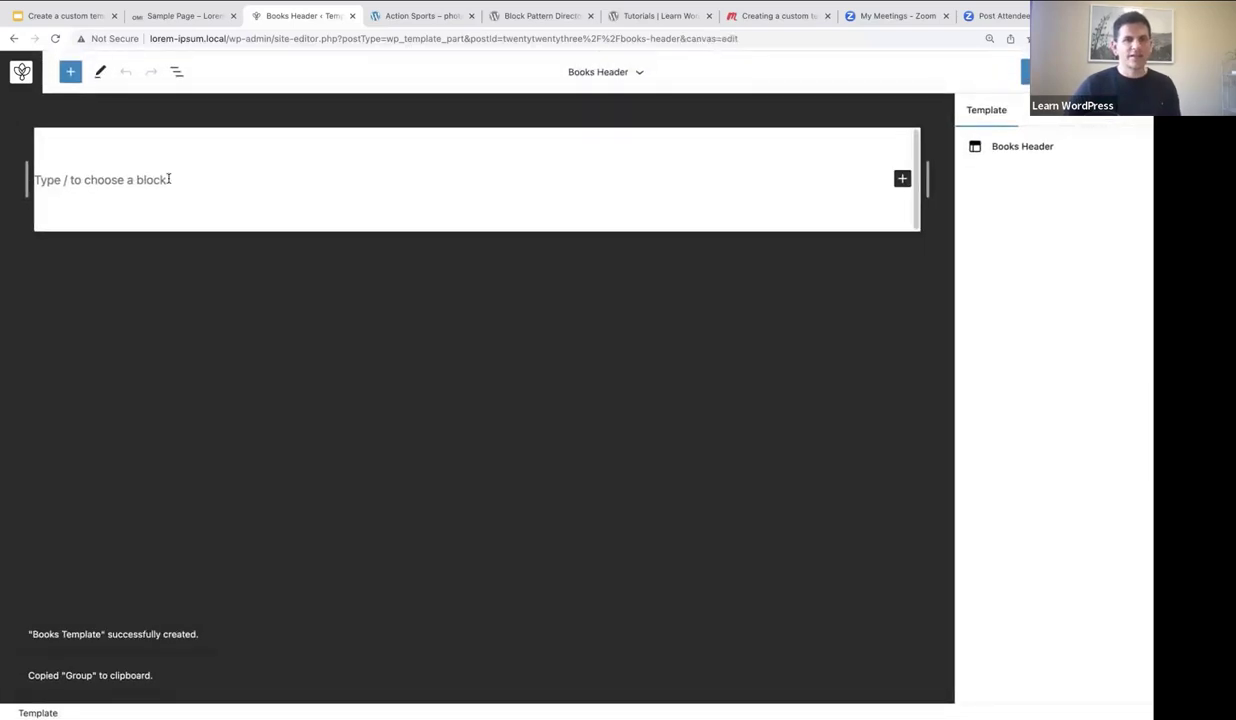
click(98, 180)
key(super+v)
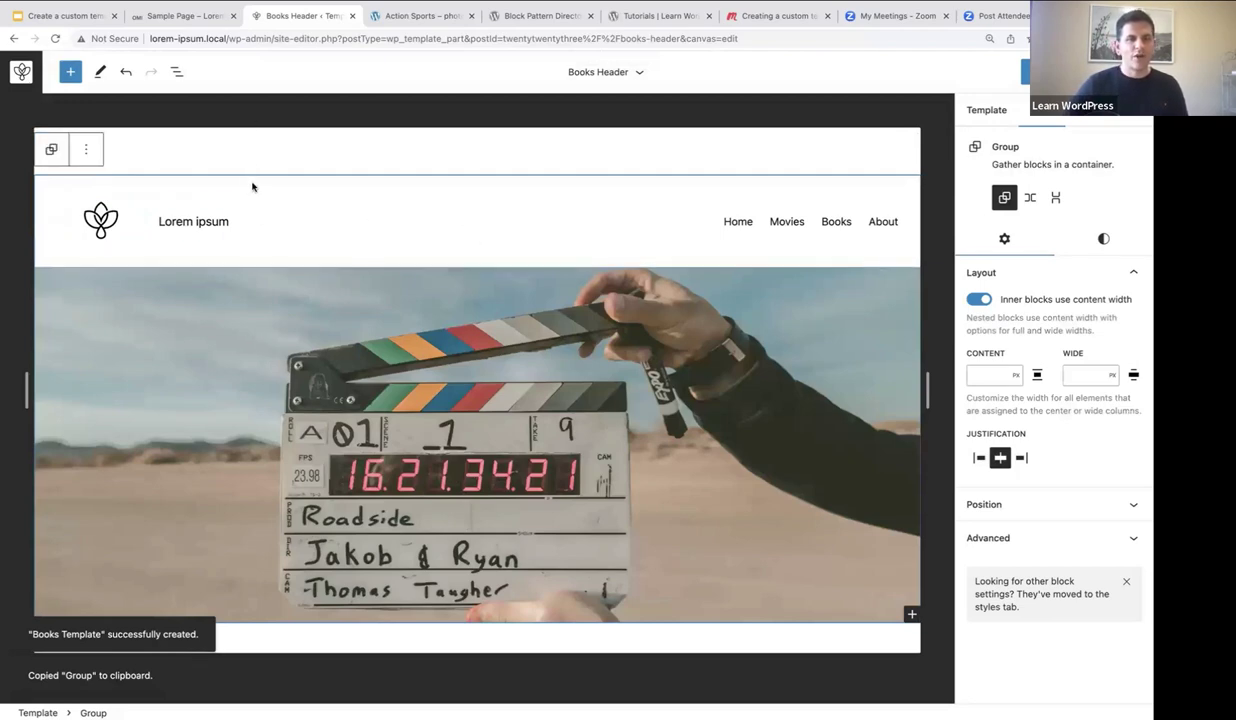
Replace the clapperboard cover image with the Media Library photo of sunglasses on stacked books at the beach.
click(189, 329)
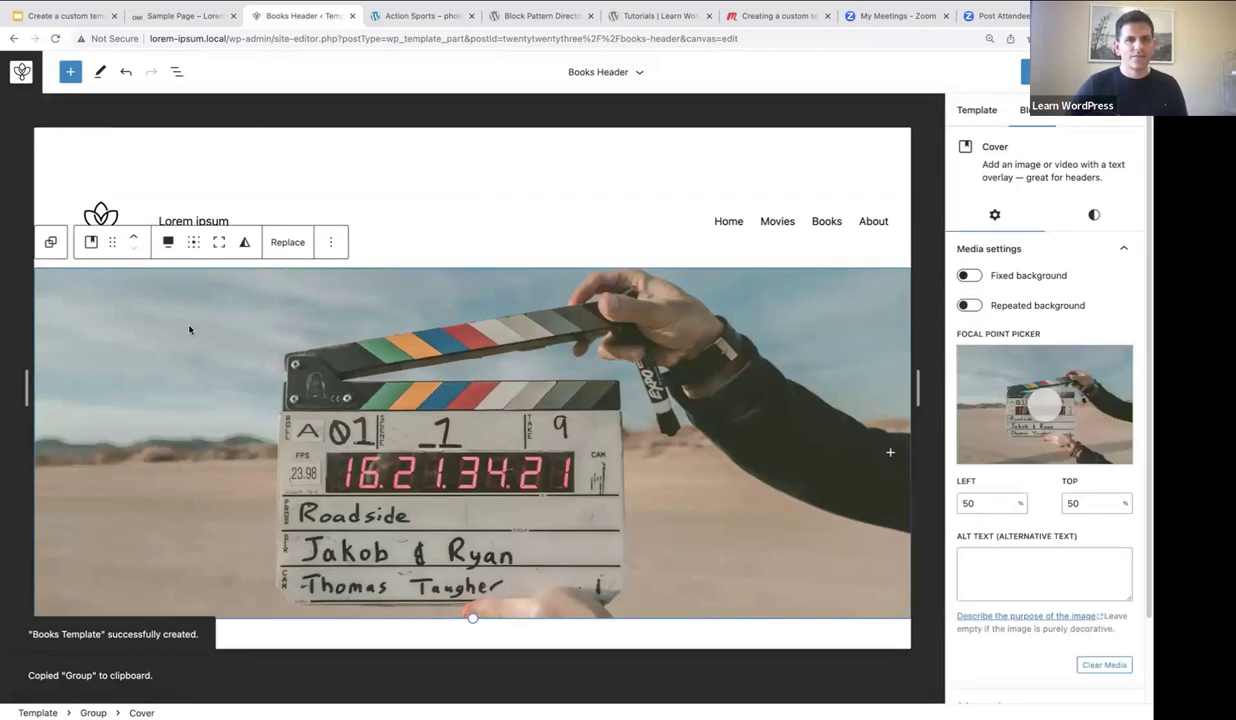
click(286, 242)
click(309, 288)
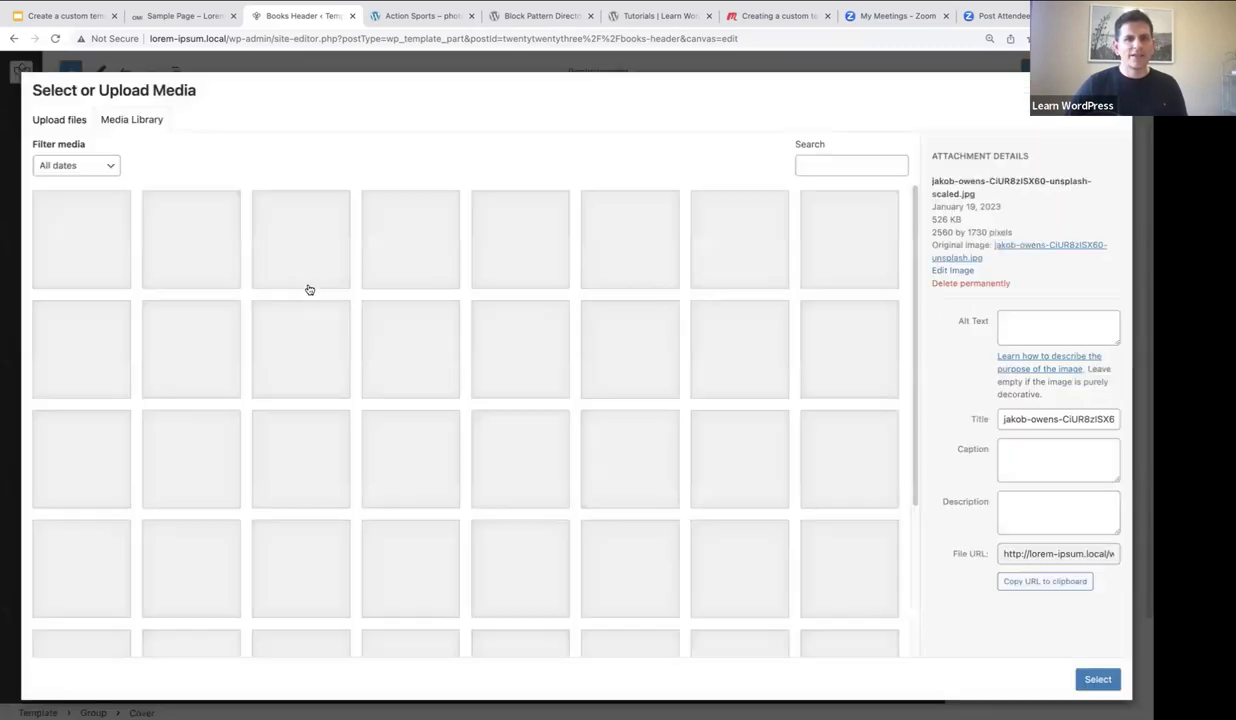
scroll(469, 427, down, 5)
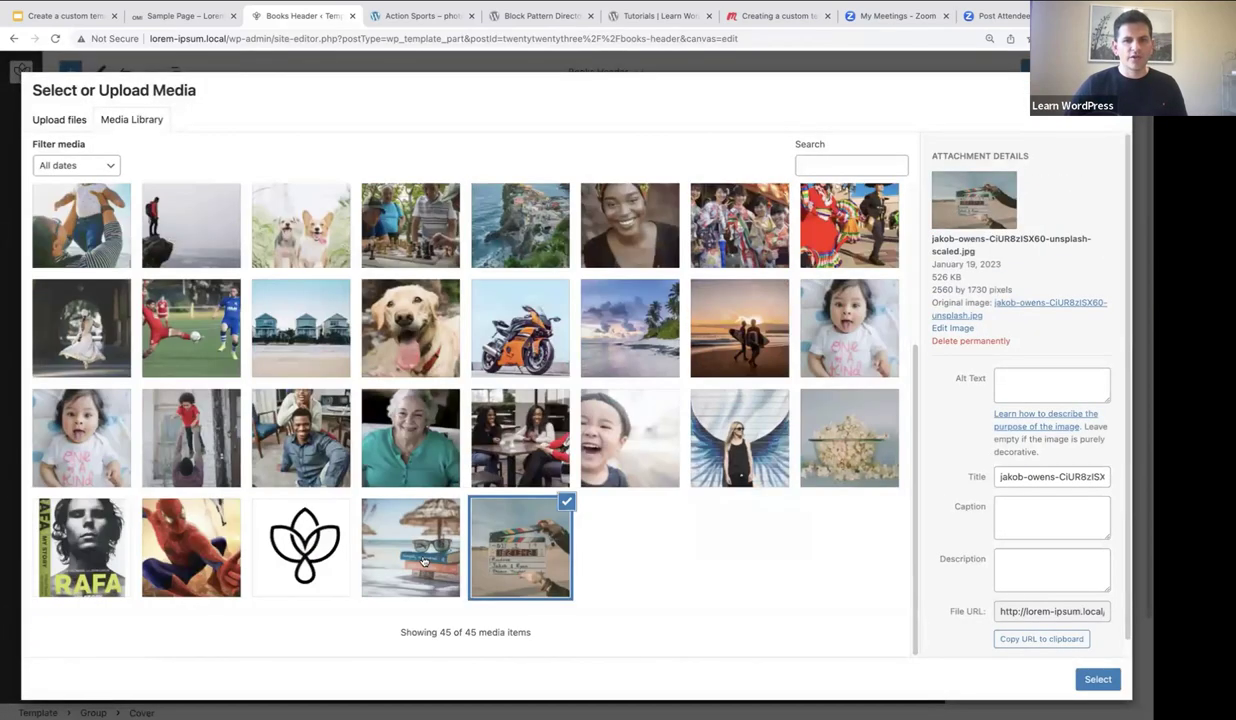
click(452, 553)
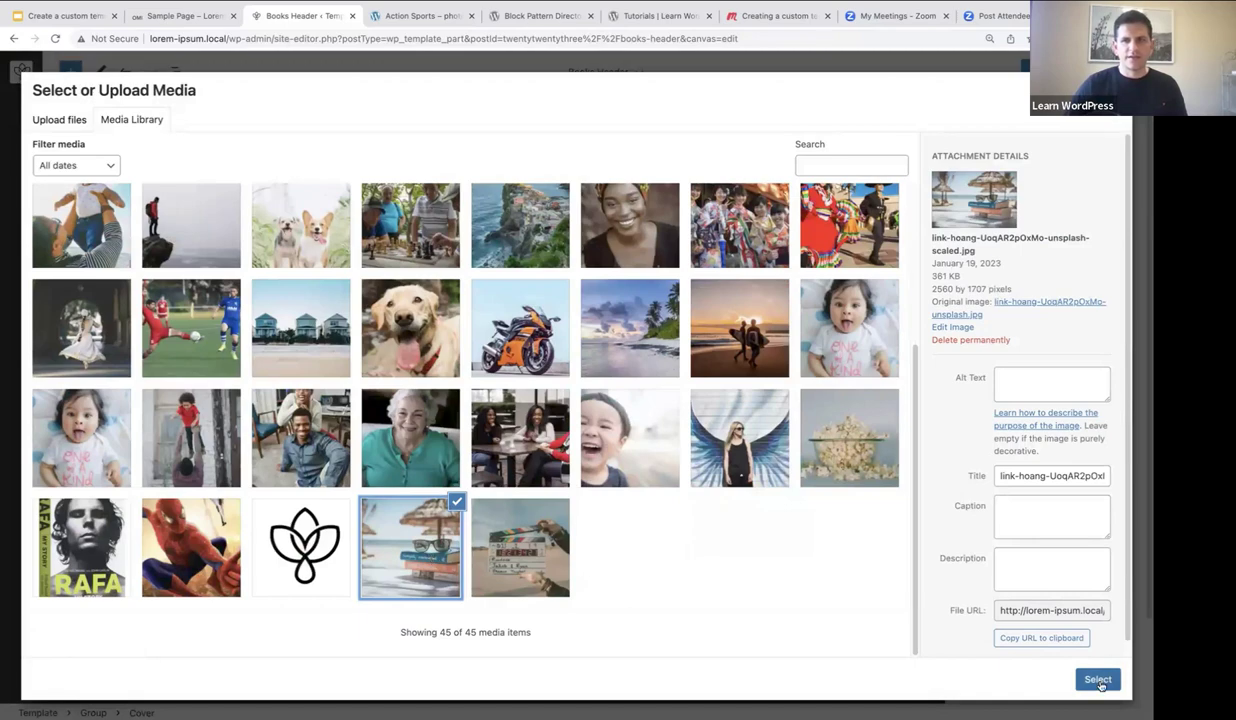
click(1098, 680)
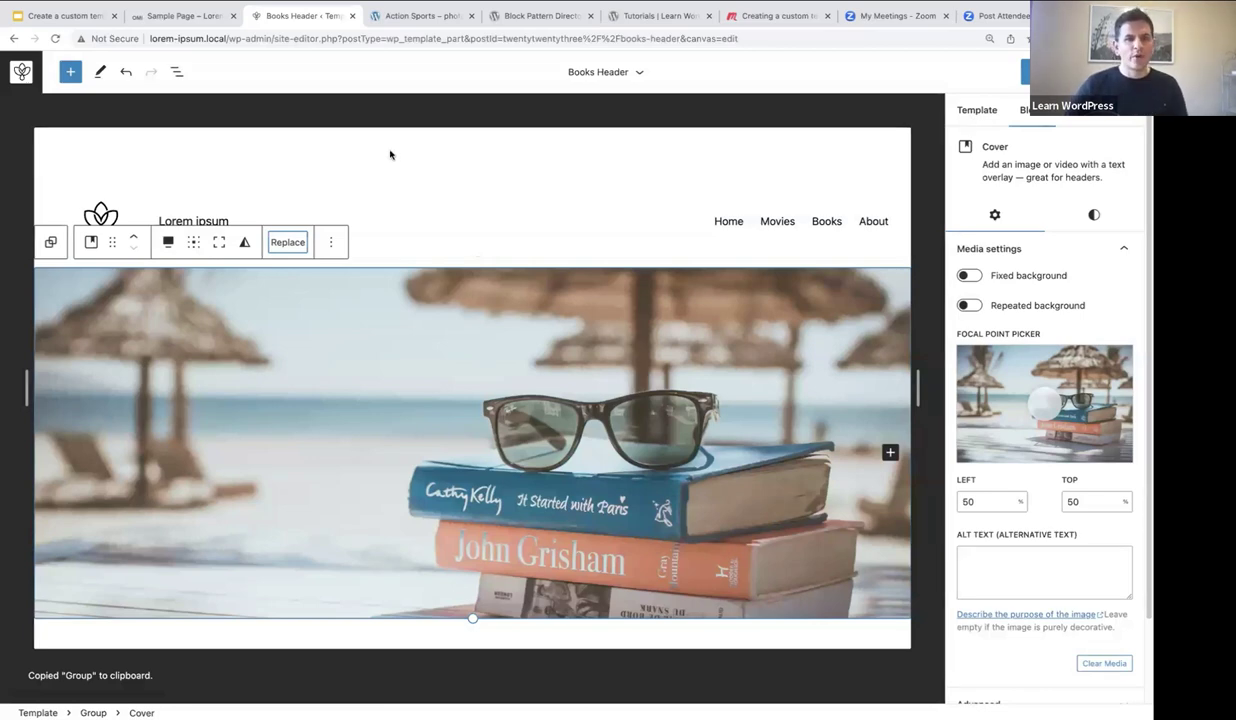
Save the Books Header template part and return to the list of template parts.
click(1025, 72)
click(1010, 73)
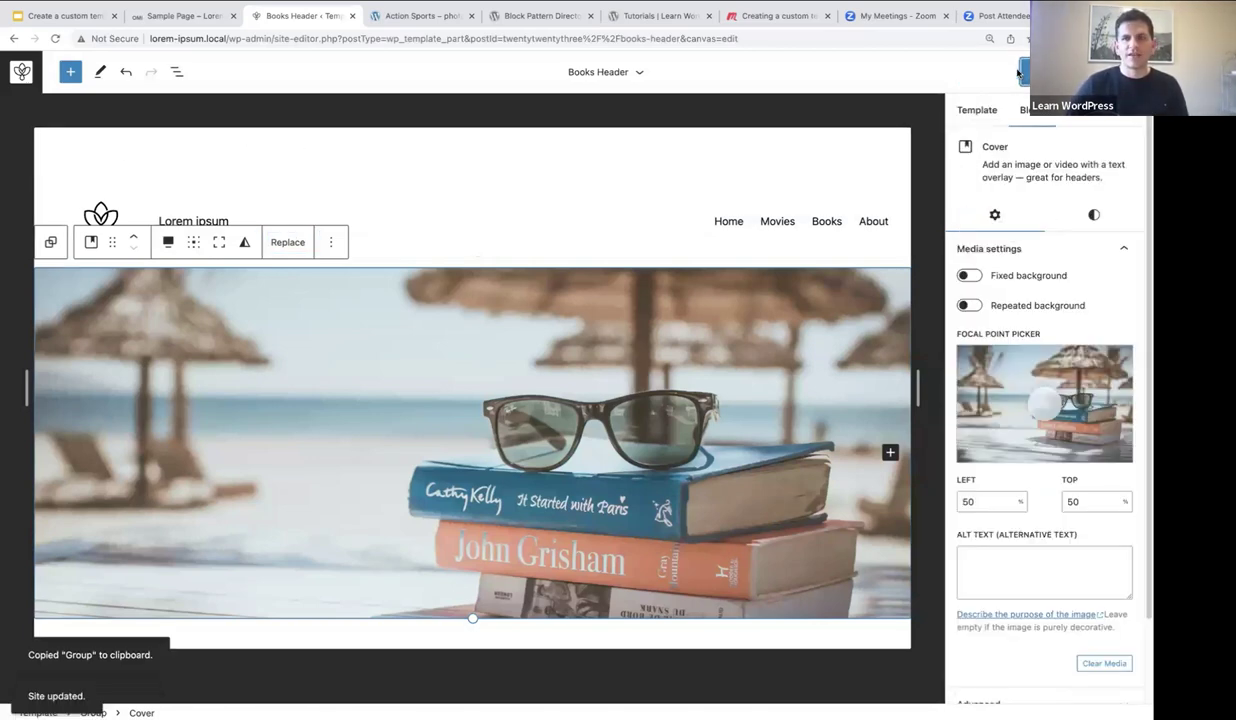
click(21, 72)
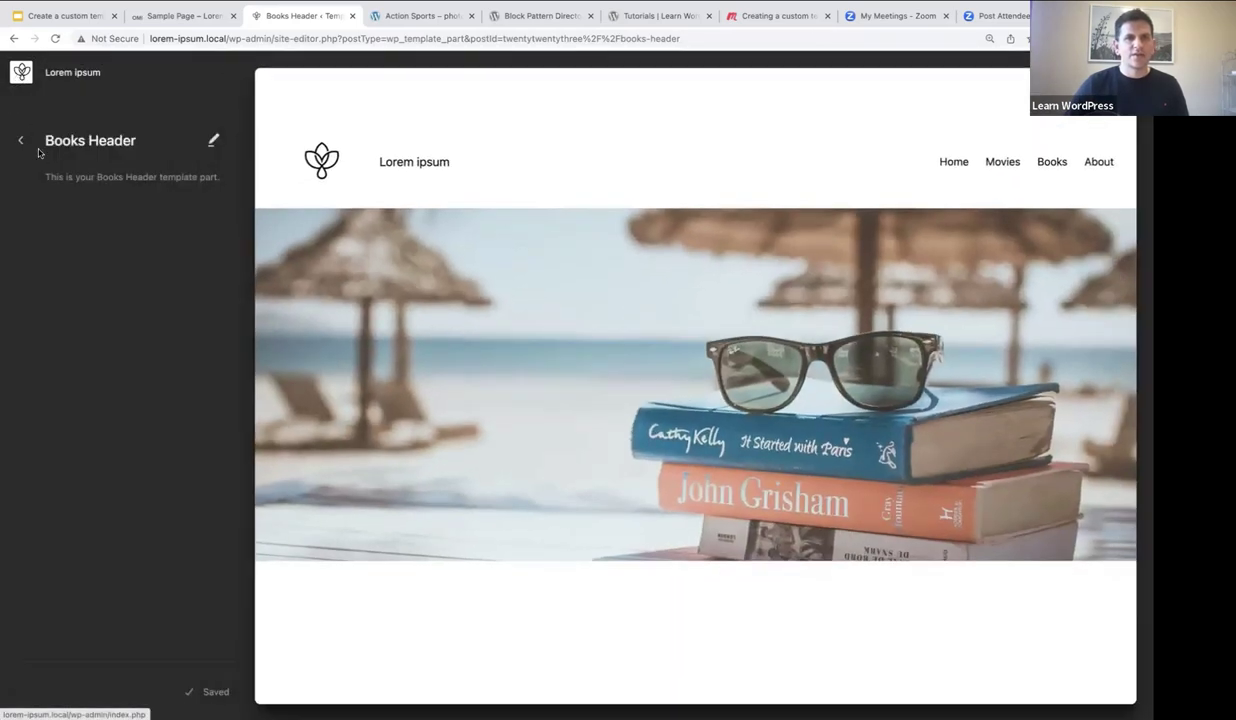
click(21, 140)
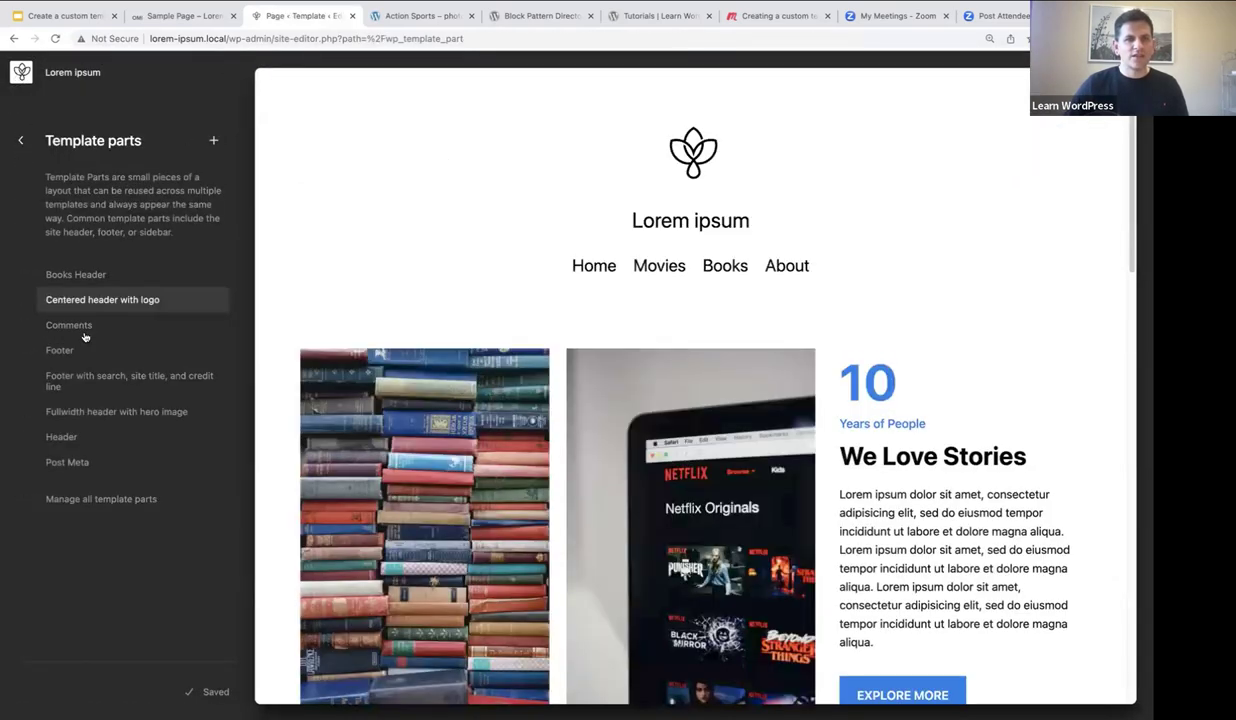
Preview the Fullwidth header with hero image template part, and open the Books Template for editing.
click(98, 414)
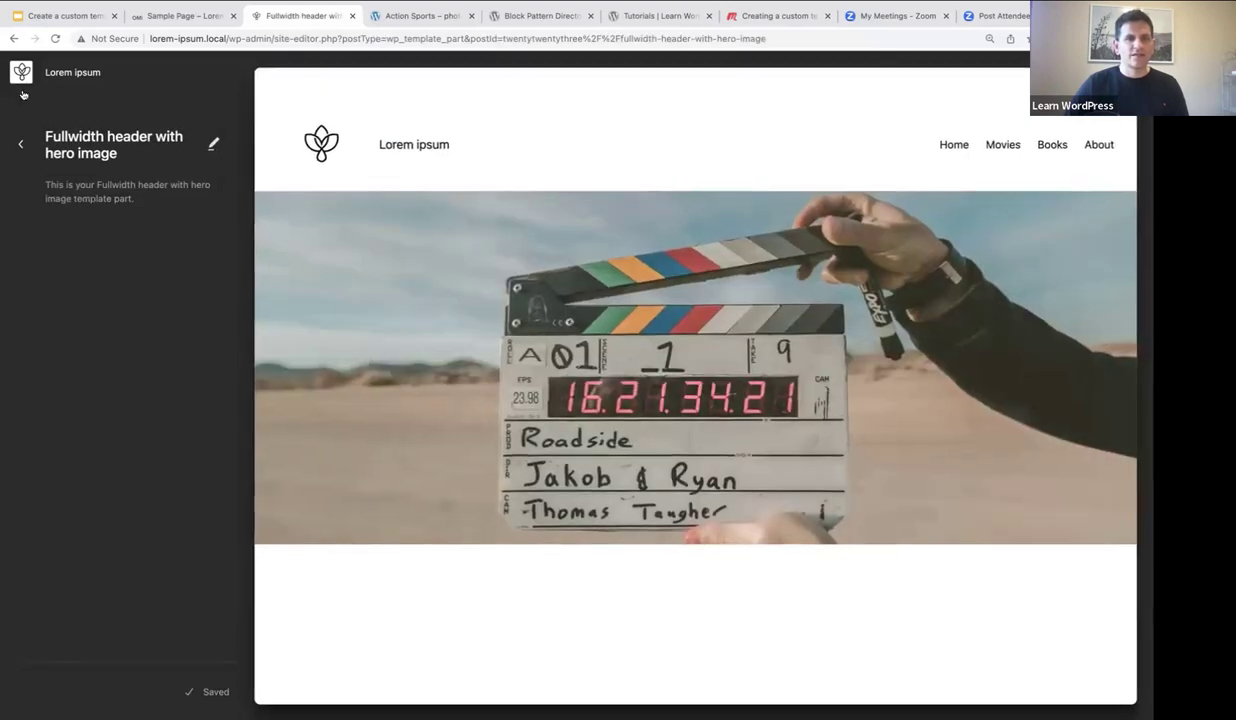
click(22, 146)
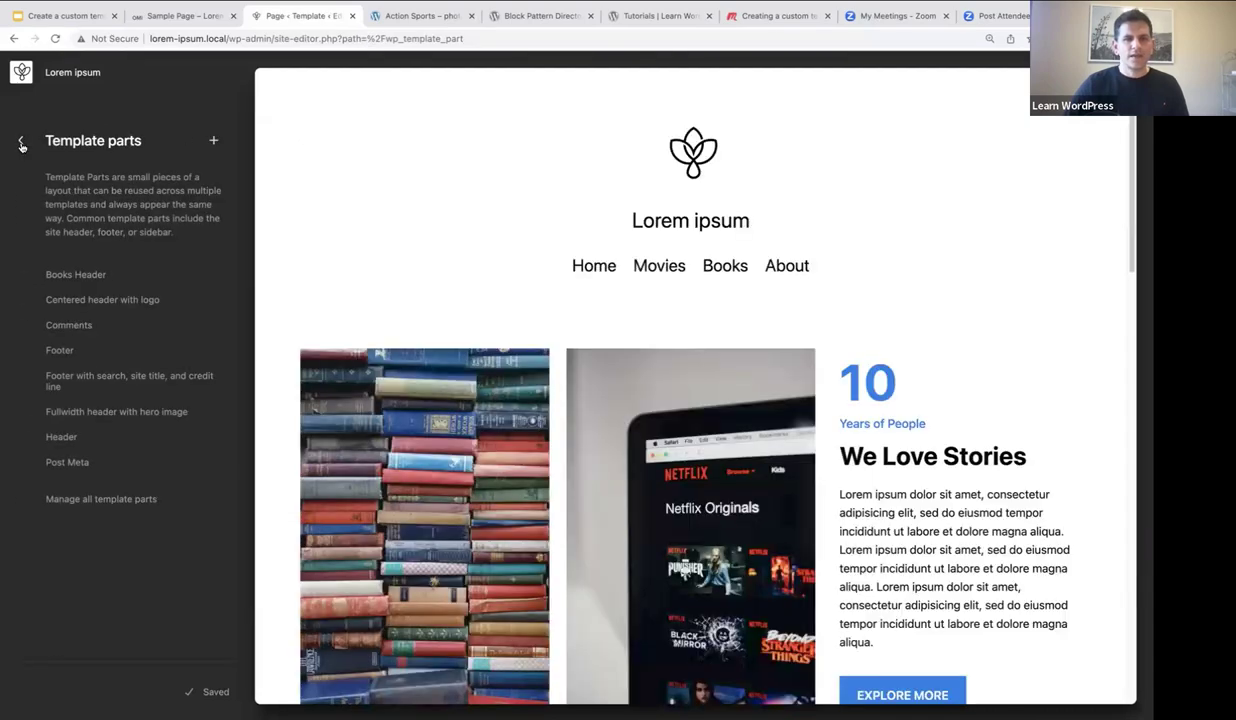
click(20, 141)
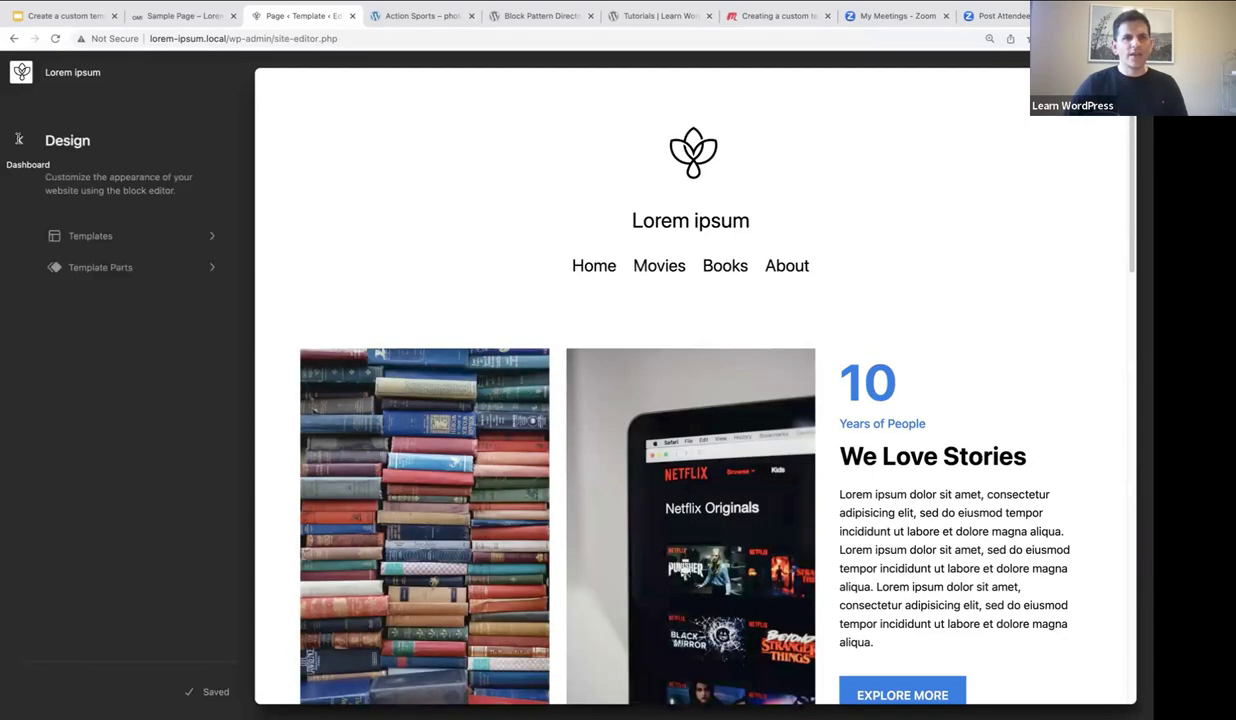
click(88, 237)
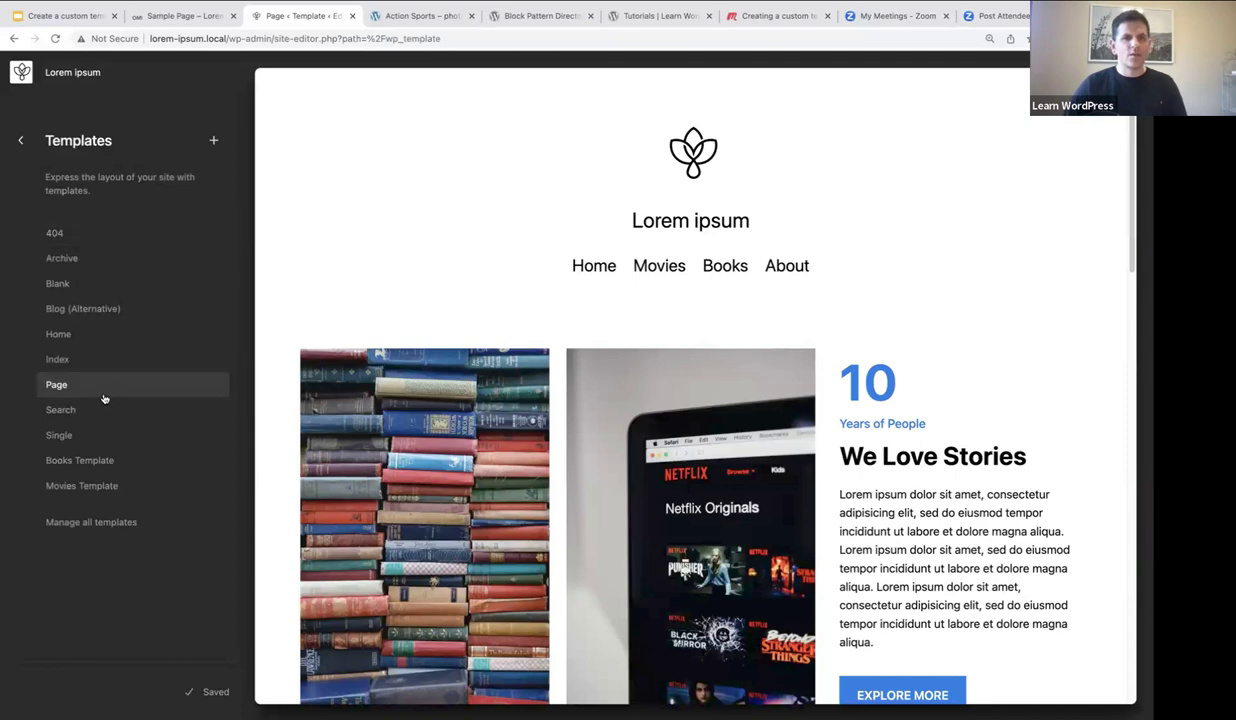
click(90, 463)
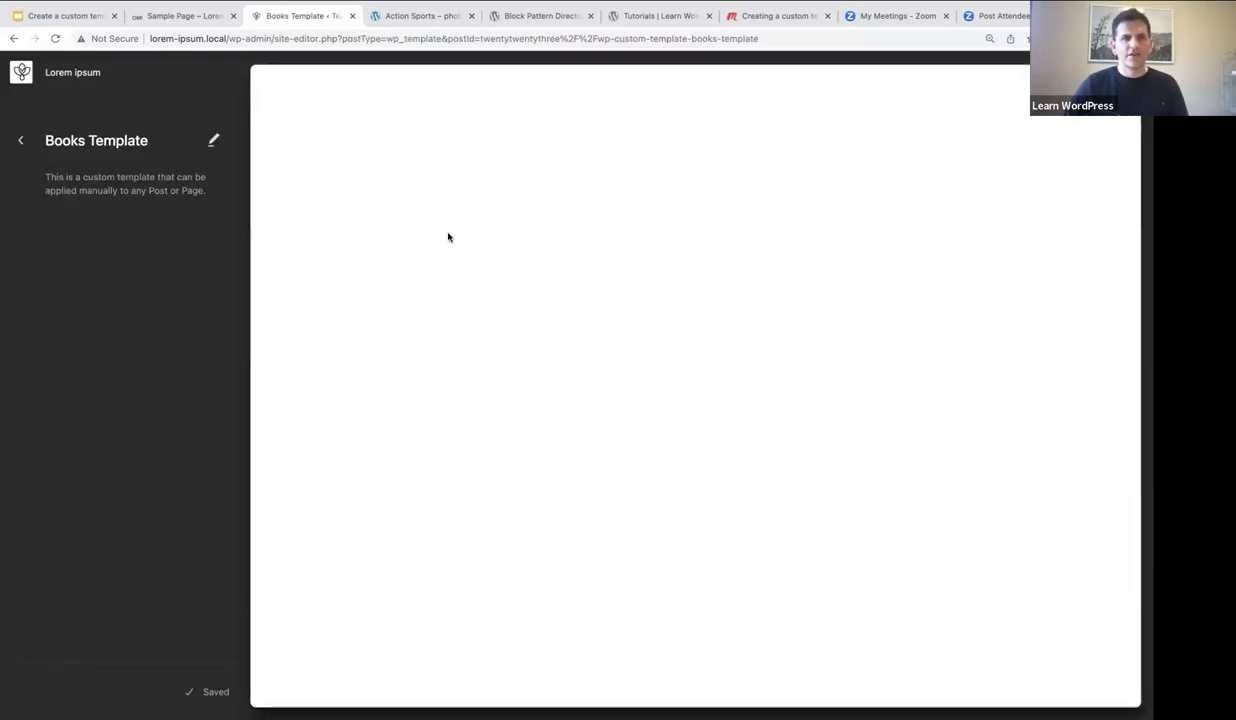
click(214, 141)
Insert a Template Part block in the empty Books Template and choose the existing Books Header for it.
click(56, 148)
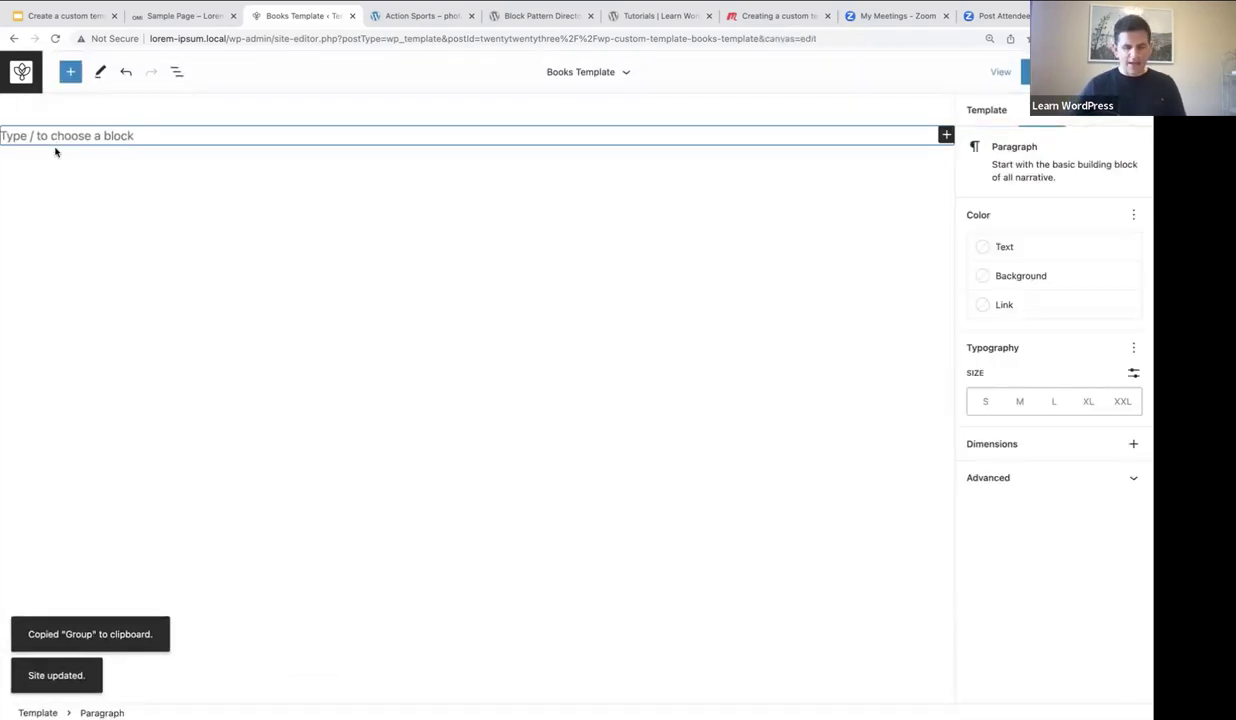
text(/)
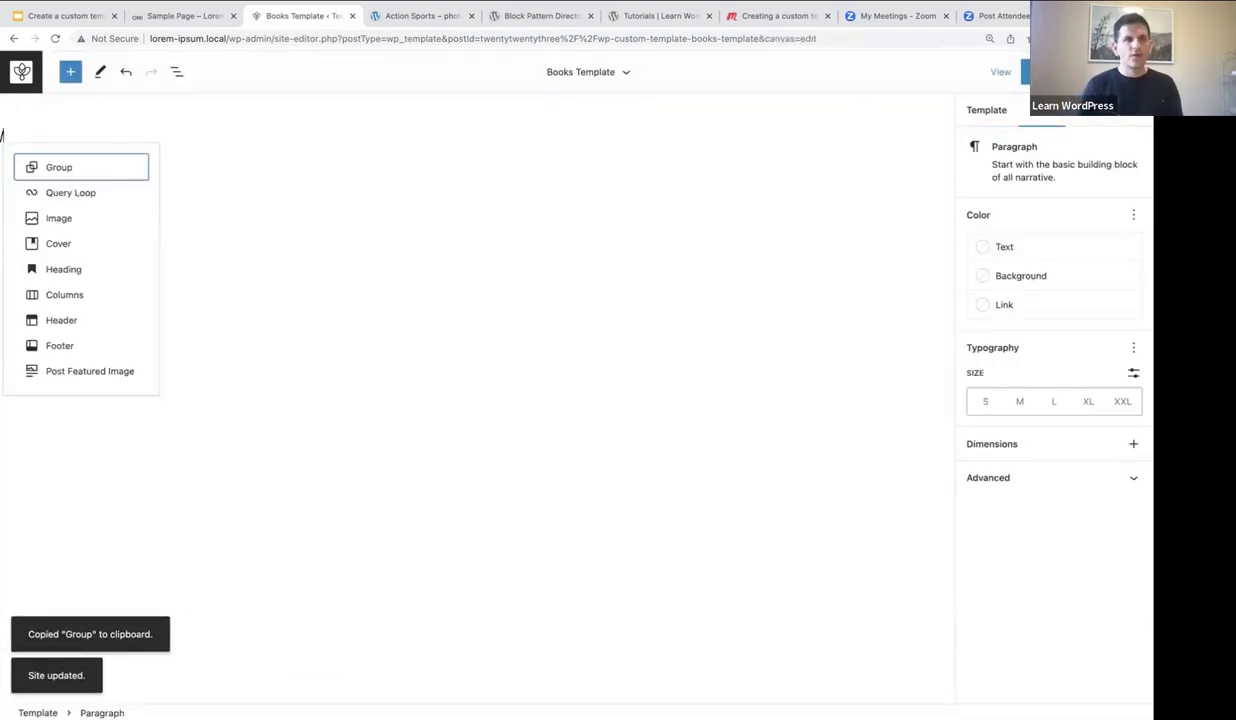
text(templ)
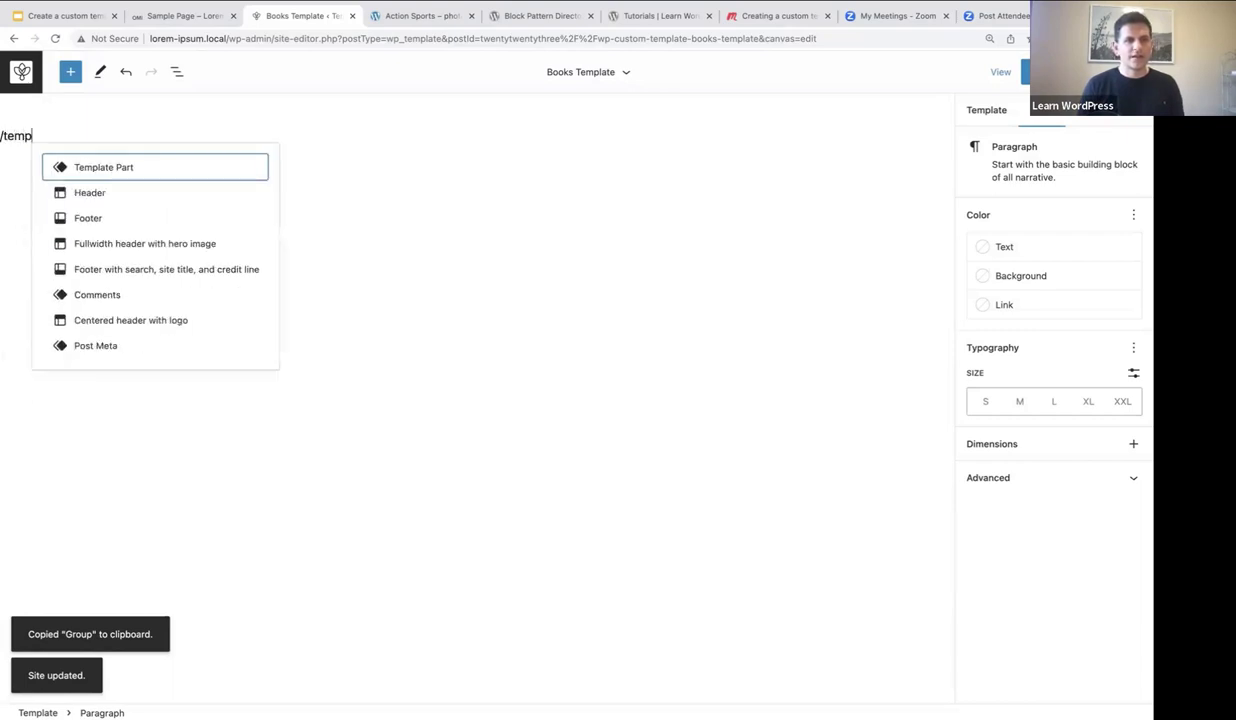
click(124, 168)
click(38, 224)
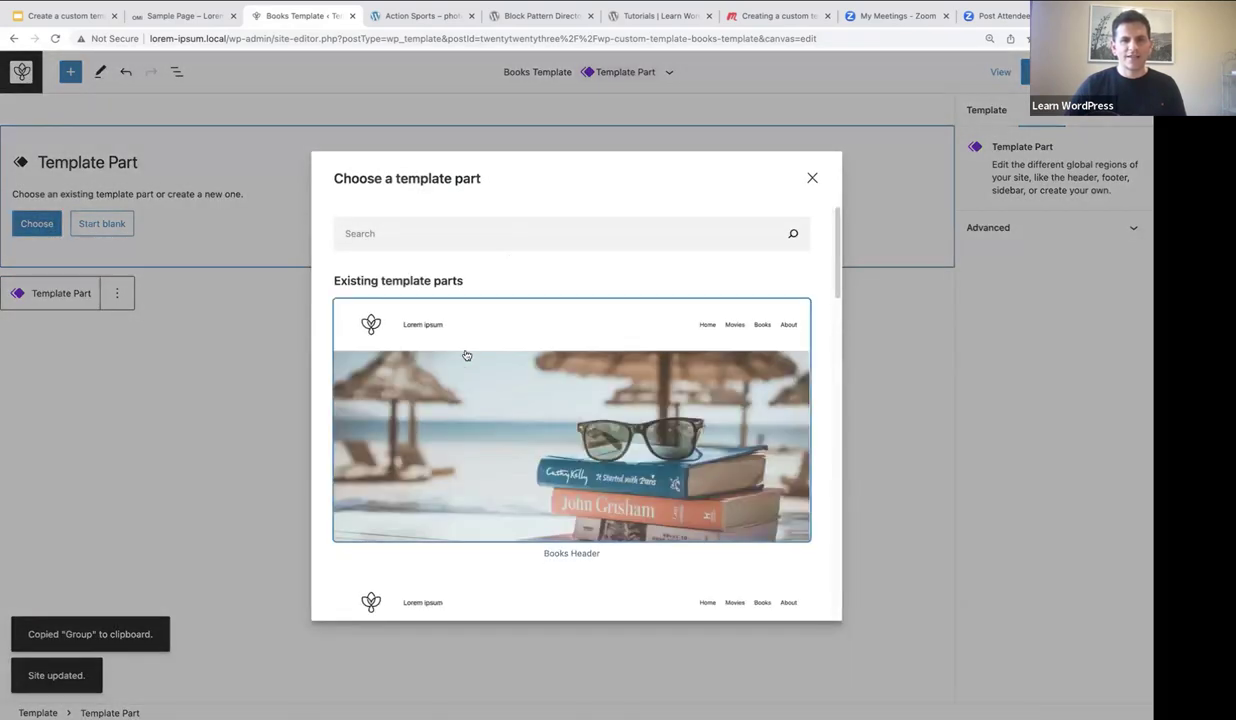
click(490, 328)
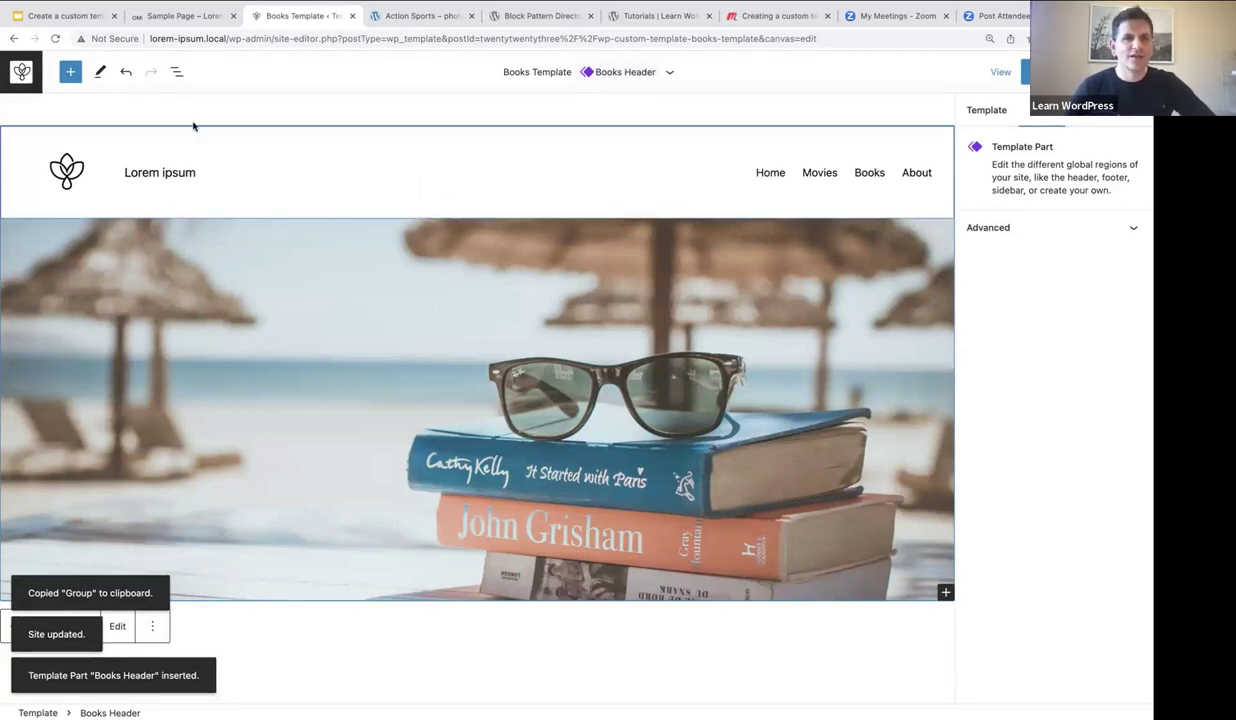
Insert a Query Loop block directly after the Books Header in the Books Template.
click(176, 71)
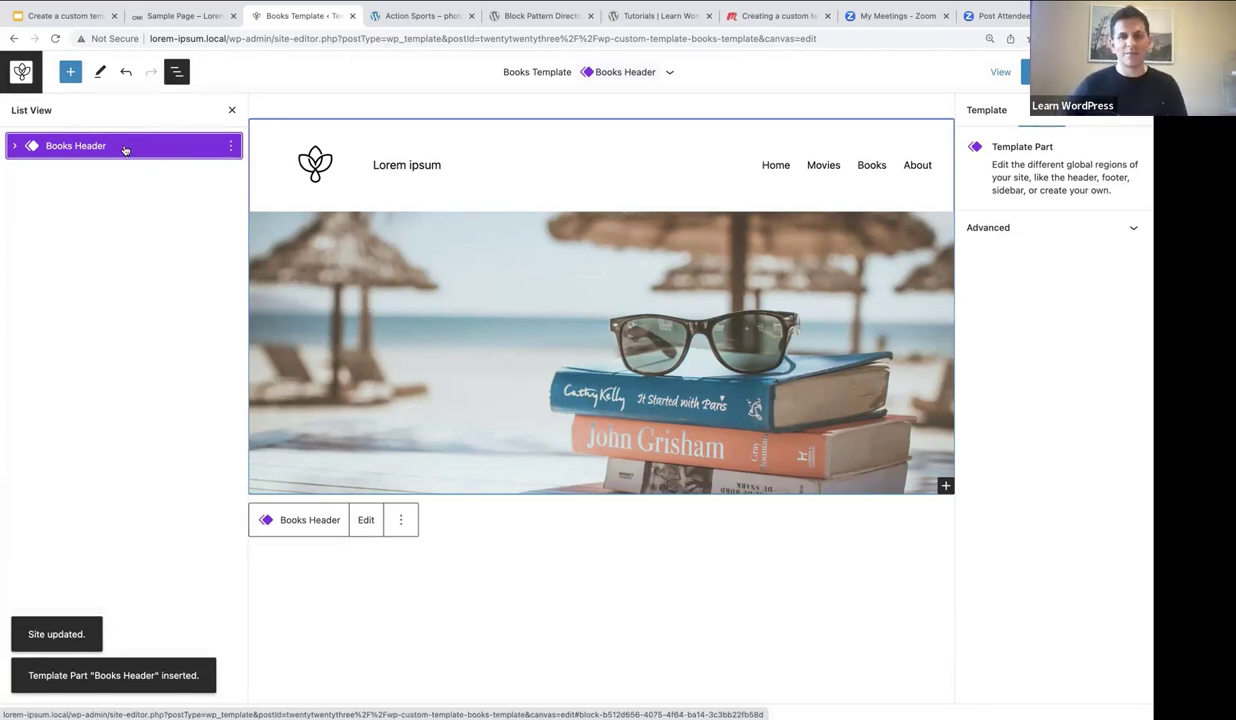
click(231, 148)
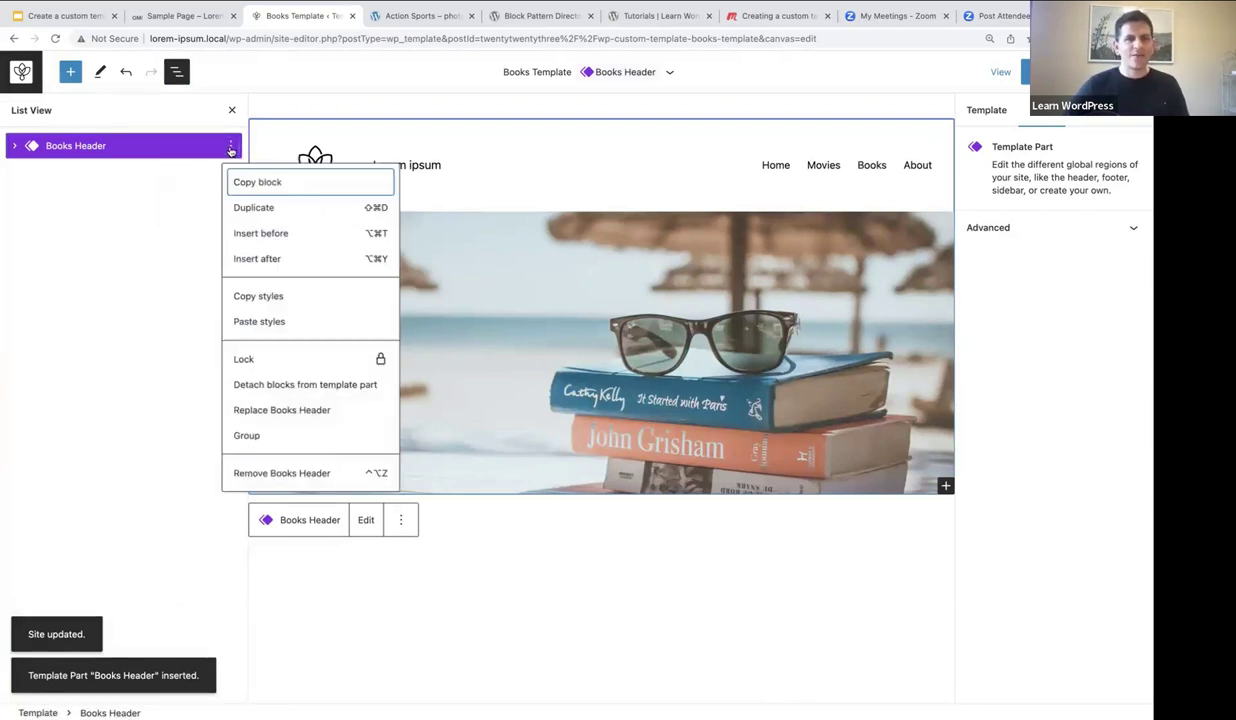
click(259, 259)
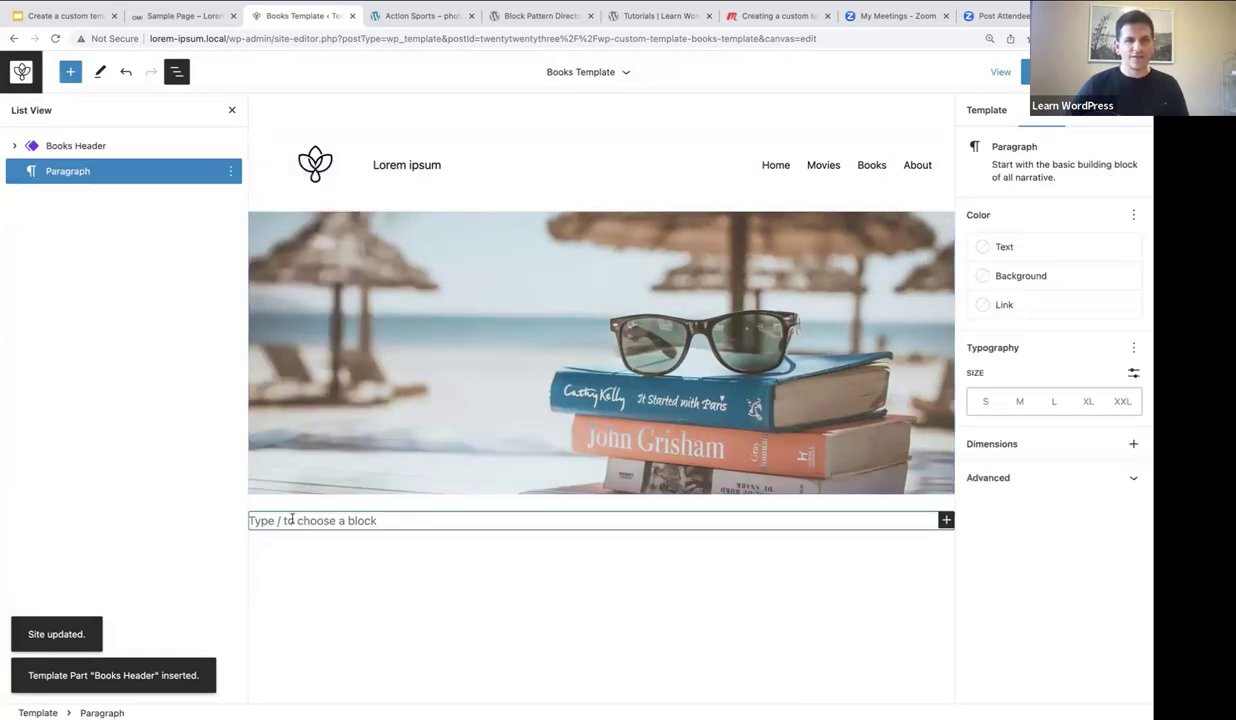
text(/que)
click(359, 413)
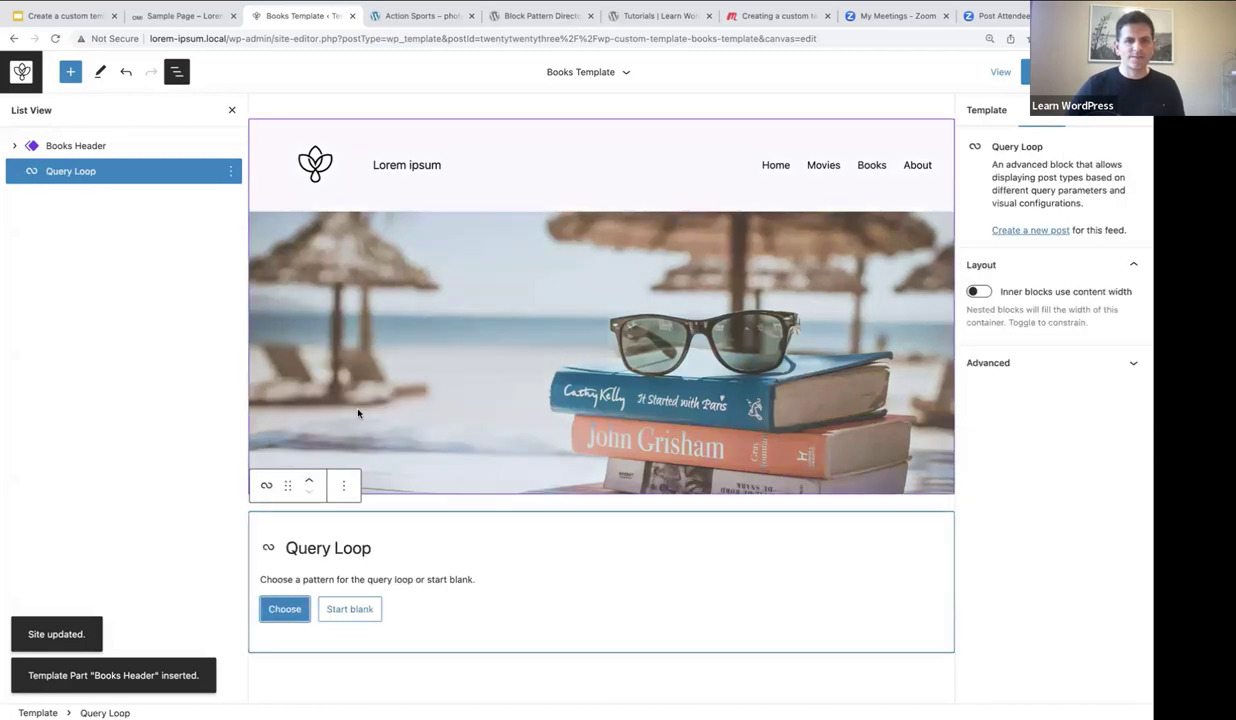
Choose the three-column grid pattern with post titles, excerpts and dates for the Query Loop.
click(289, 610)
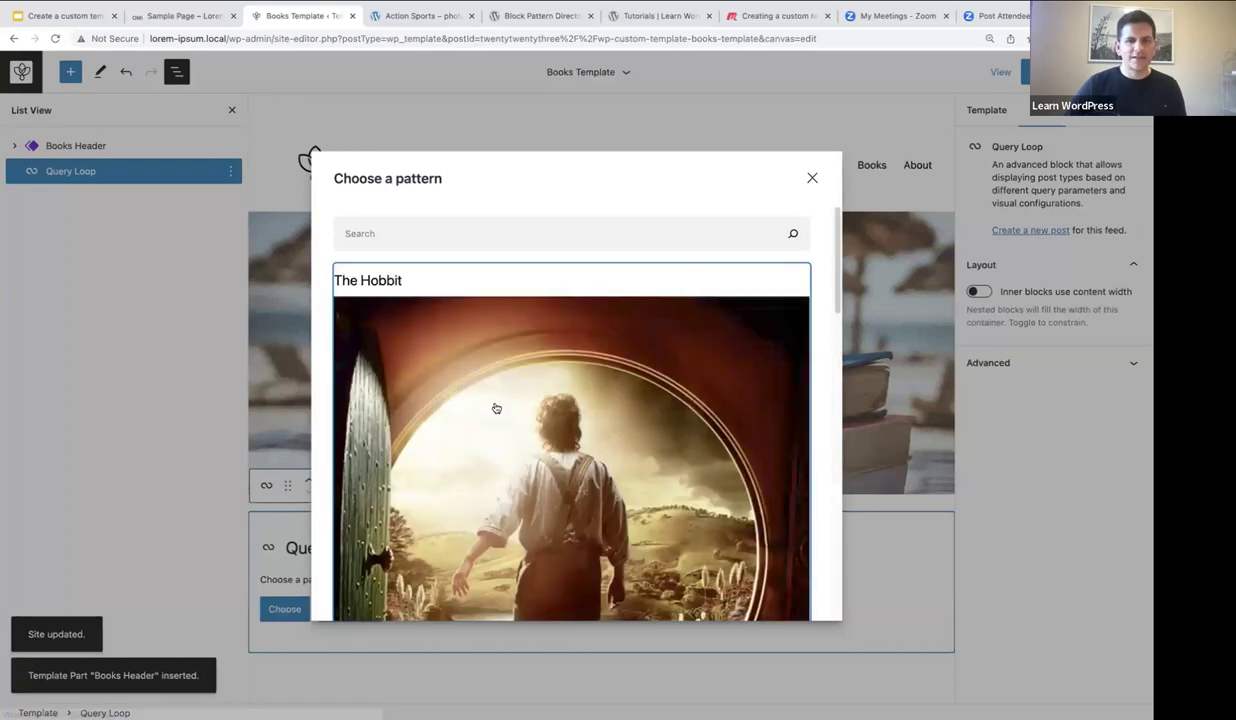
scroll(495, 407, down, 5)
scroll(495, 407, down, 8)
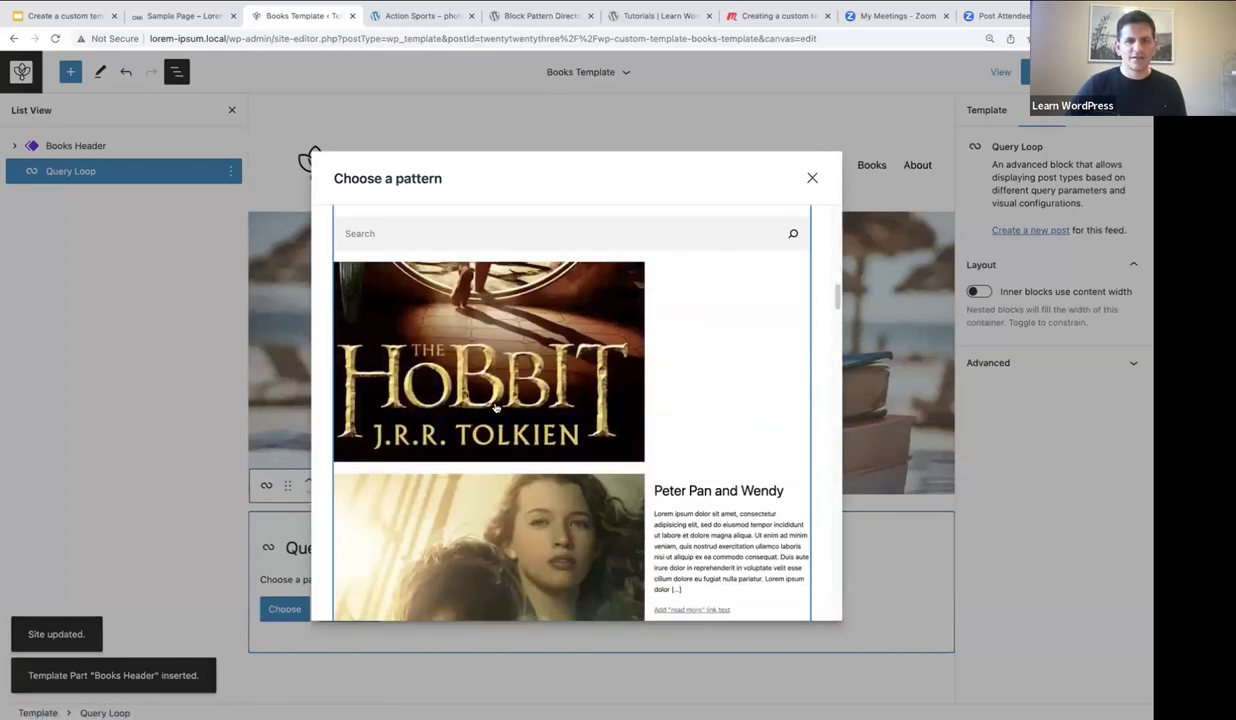
scroll(494, 406, down, 5)
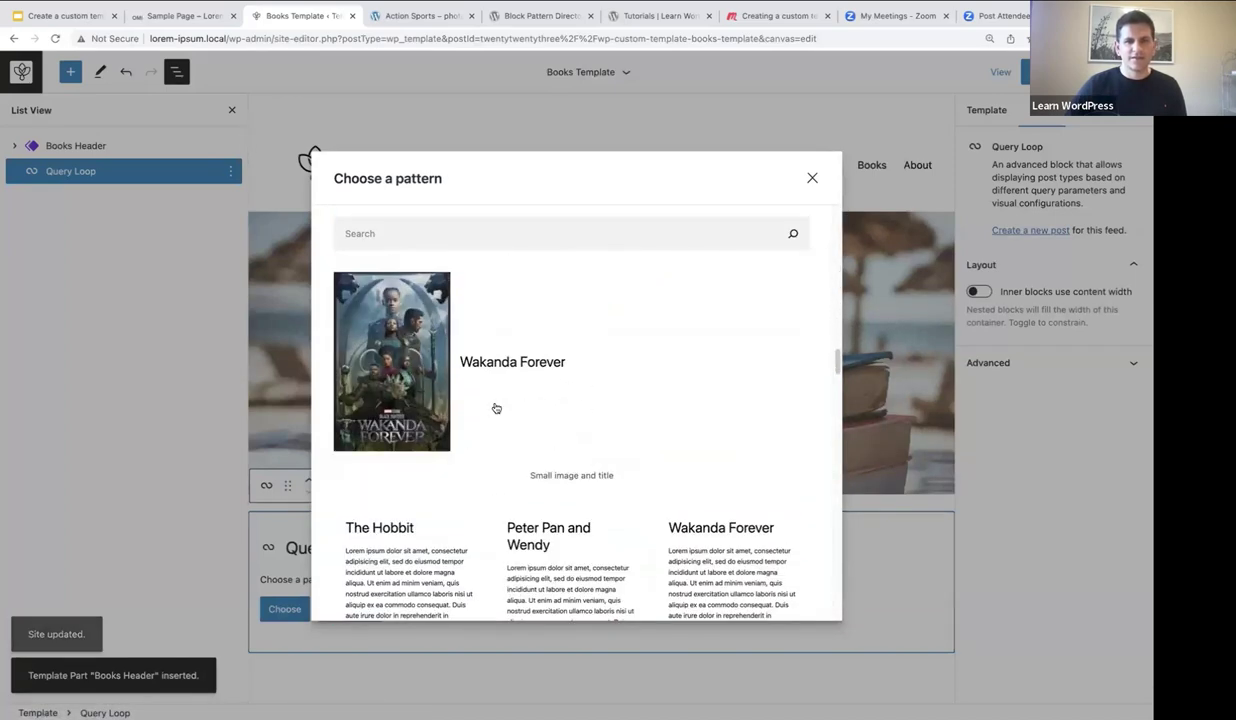
click(462, 391)
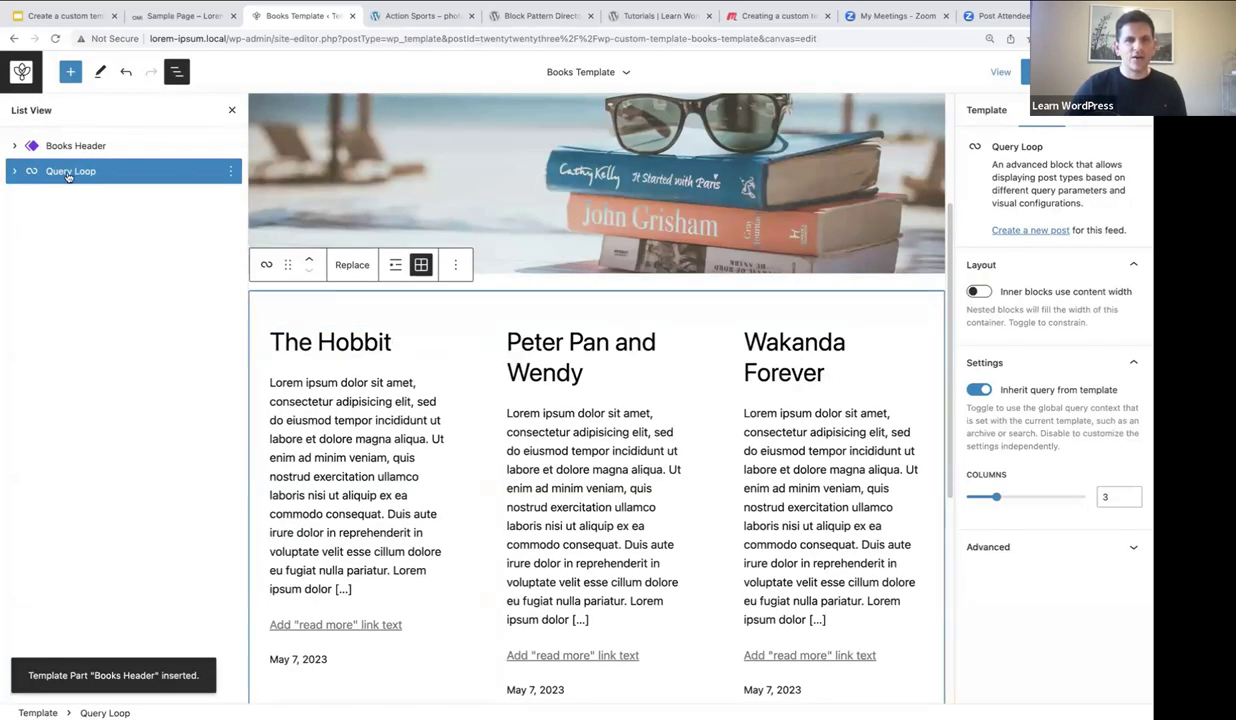
Insert a Post Featured Image block after the Post Title inside the Query Loop's post template group.
click(14, 171)
click(31, 197)
click(50, 222)
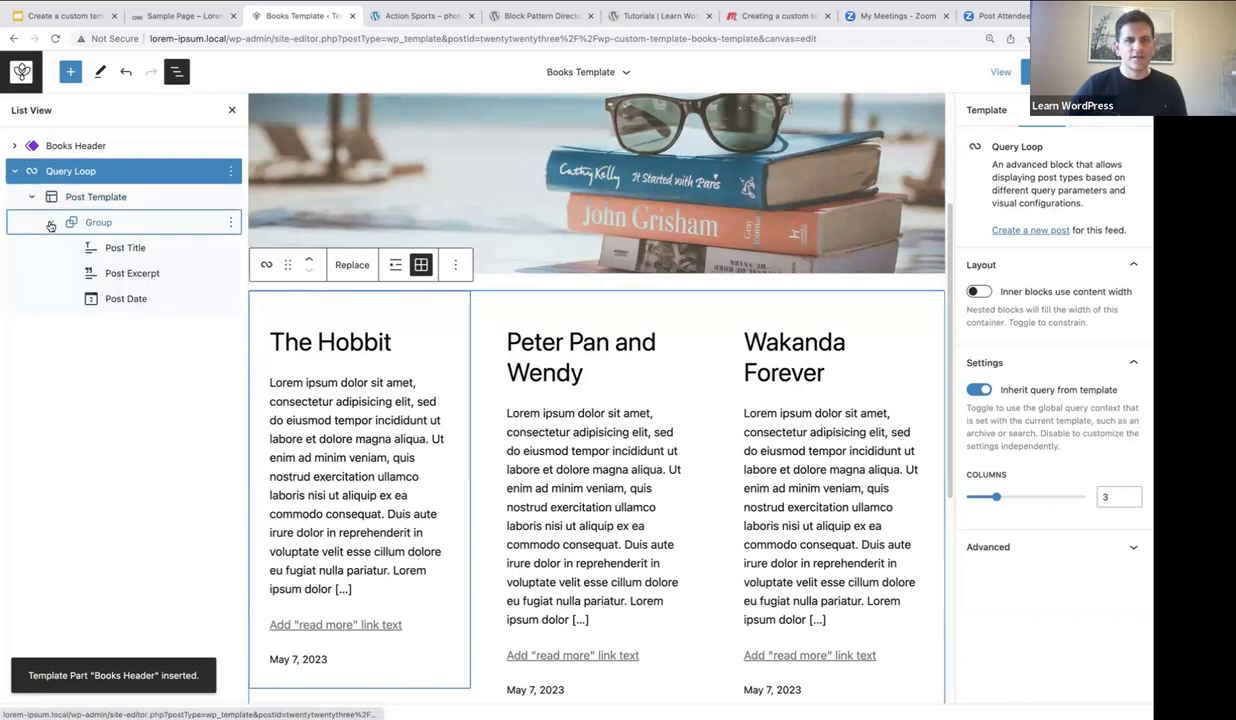
click(122, 247)
click(231, 248)
click(271, 391)
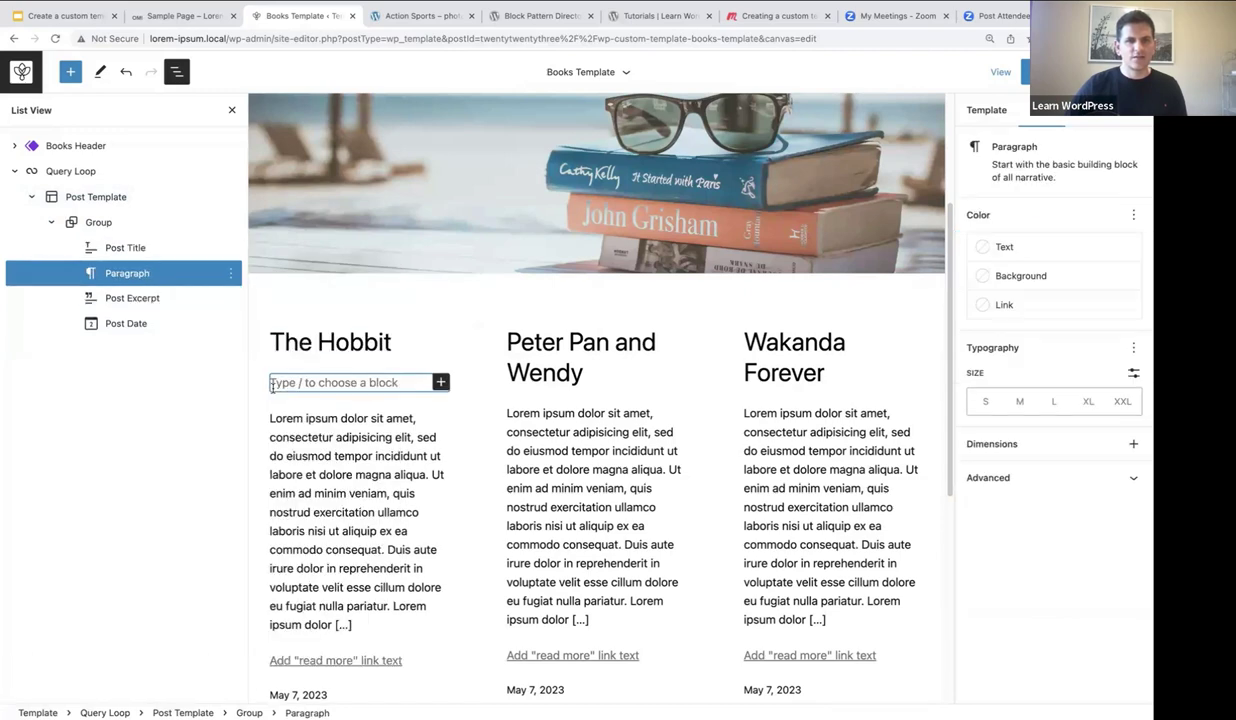
text(/post)
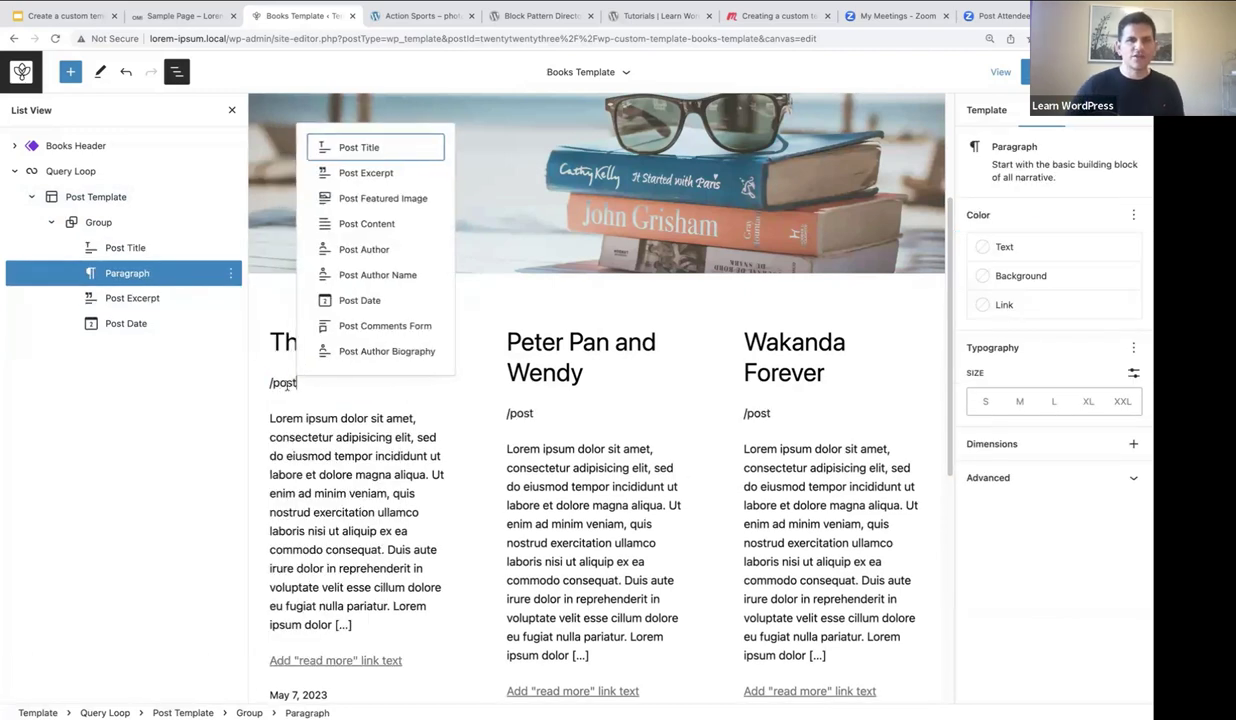
click(373, 199)
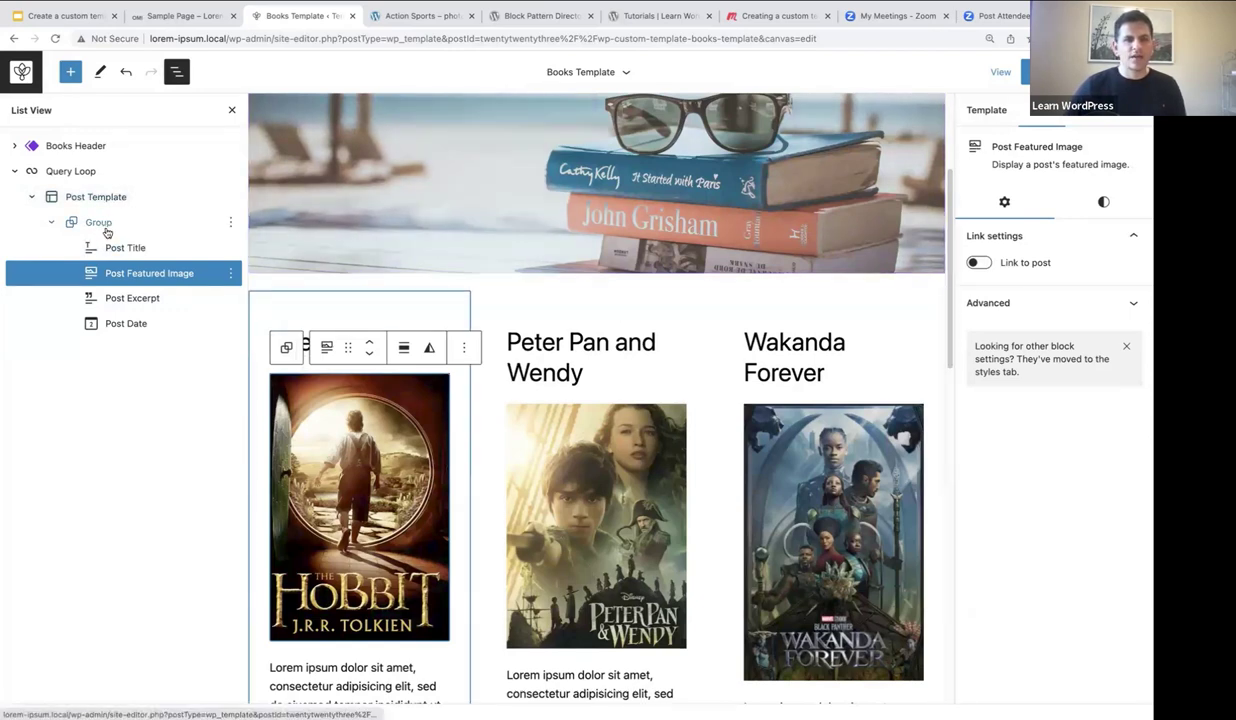
Stop the Query Loop from inheriting its query from the template and set it to 2 columns.
click(70, 174)
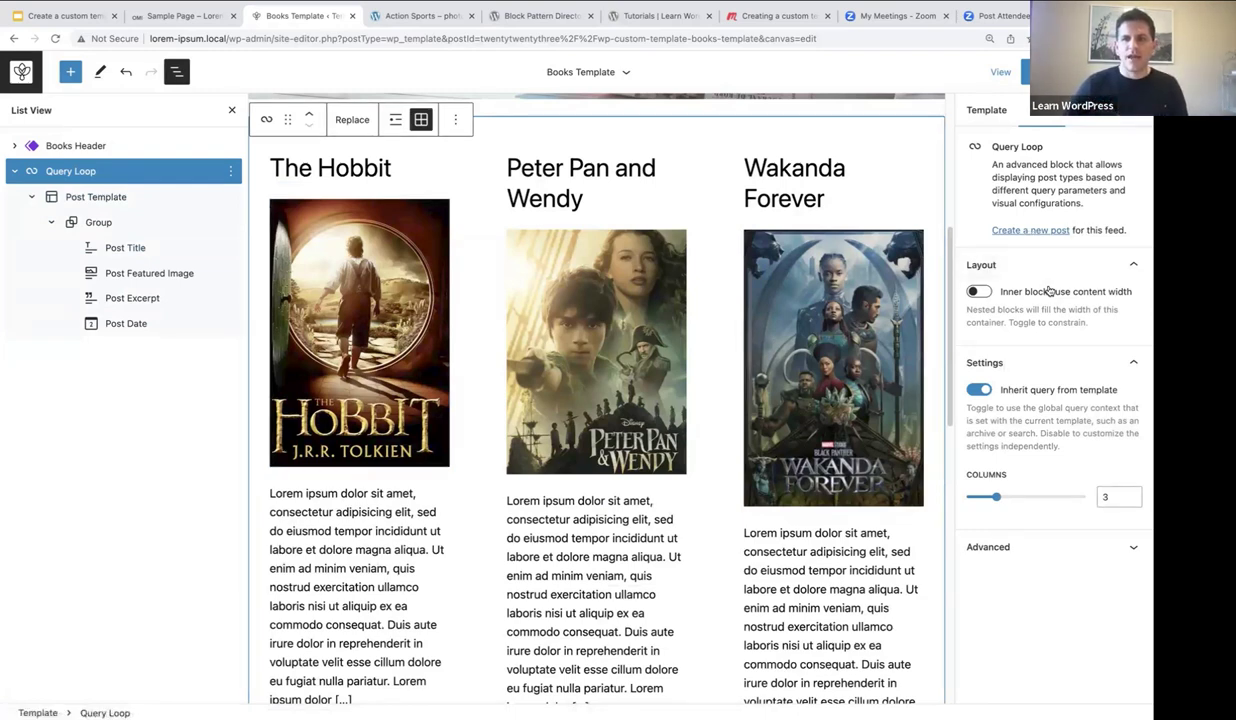
click(984, 392)
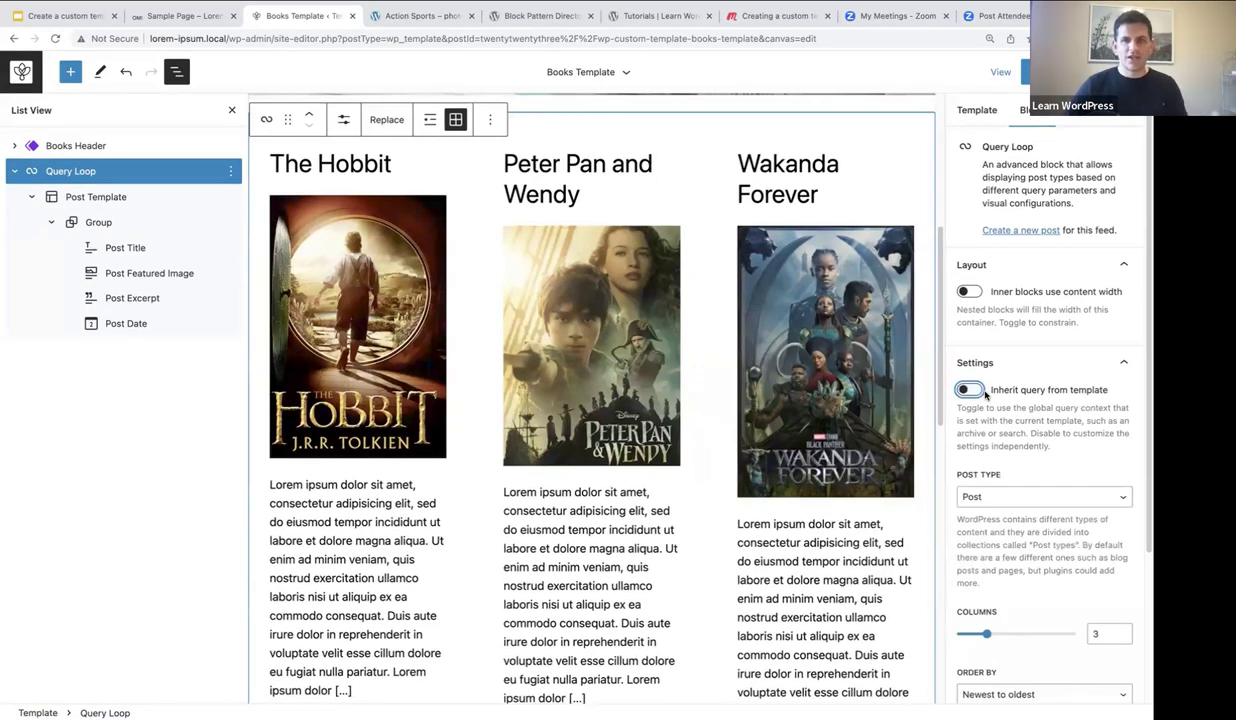
scroll(1040, 400, down, 2)
scroll(1142, 485, down, 3)
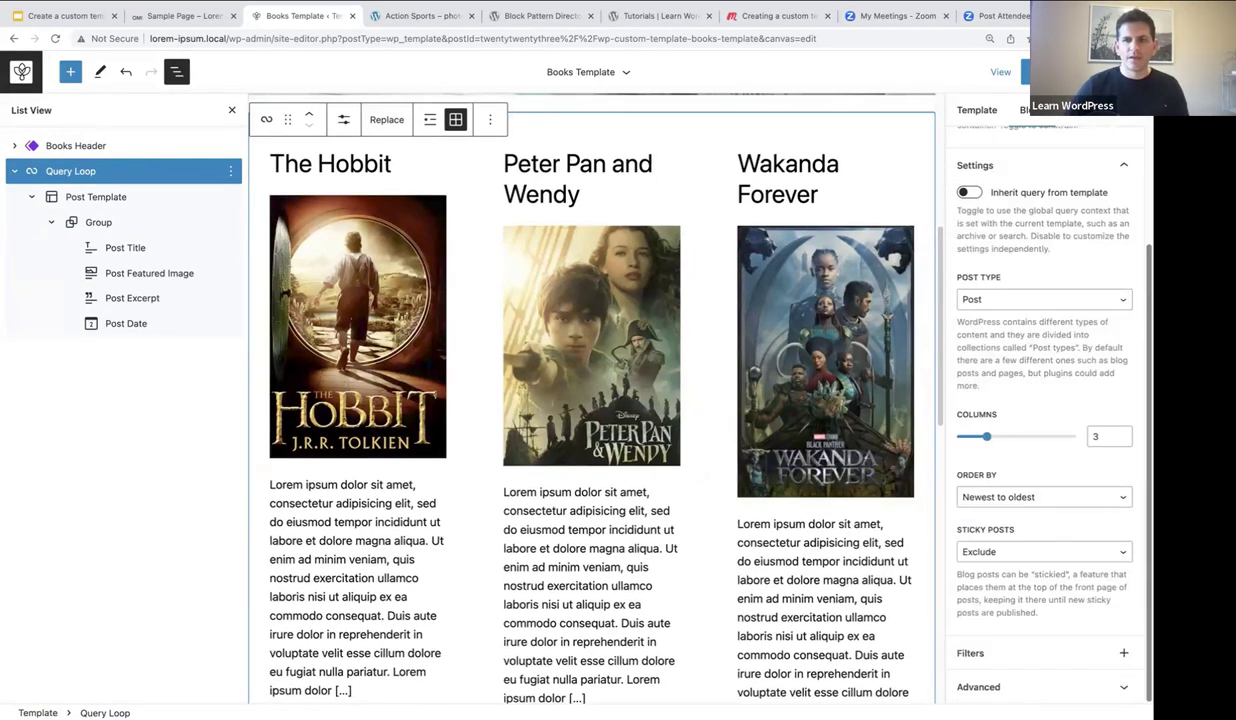
click(1122, 441)
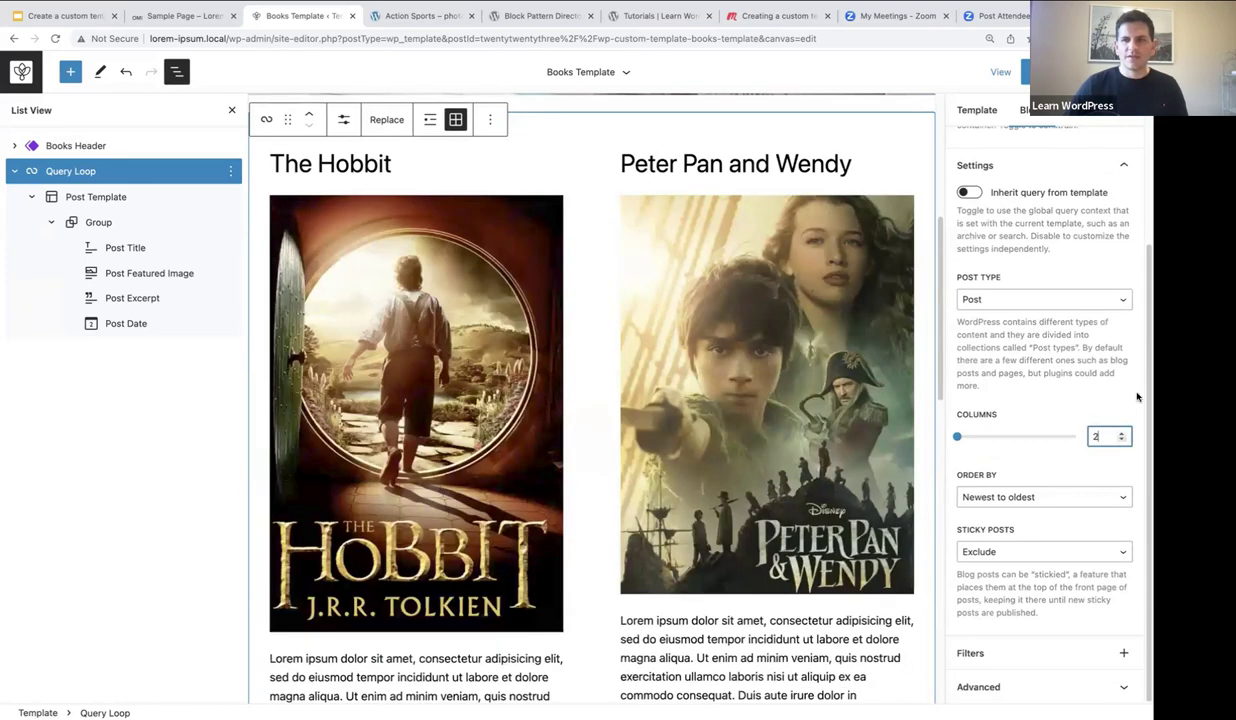
Add a Taxonomies filter to the Query Loop that limits the posts to the Books category.
click(1125, 654)
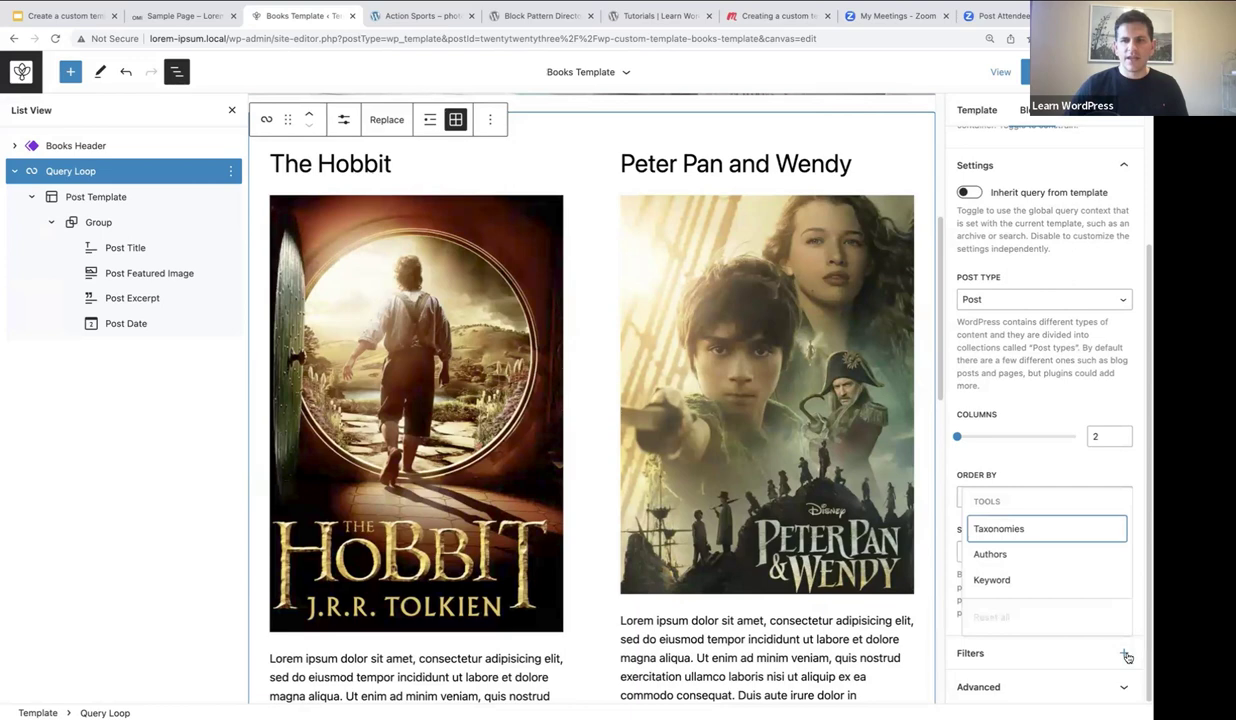
click(997, 530)
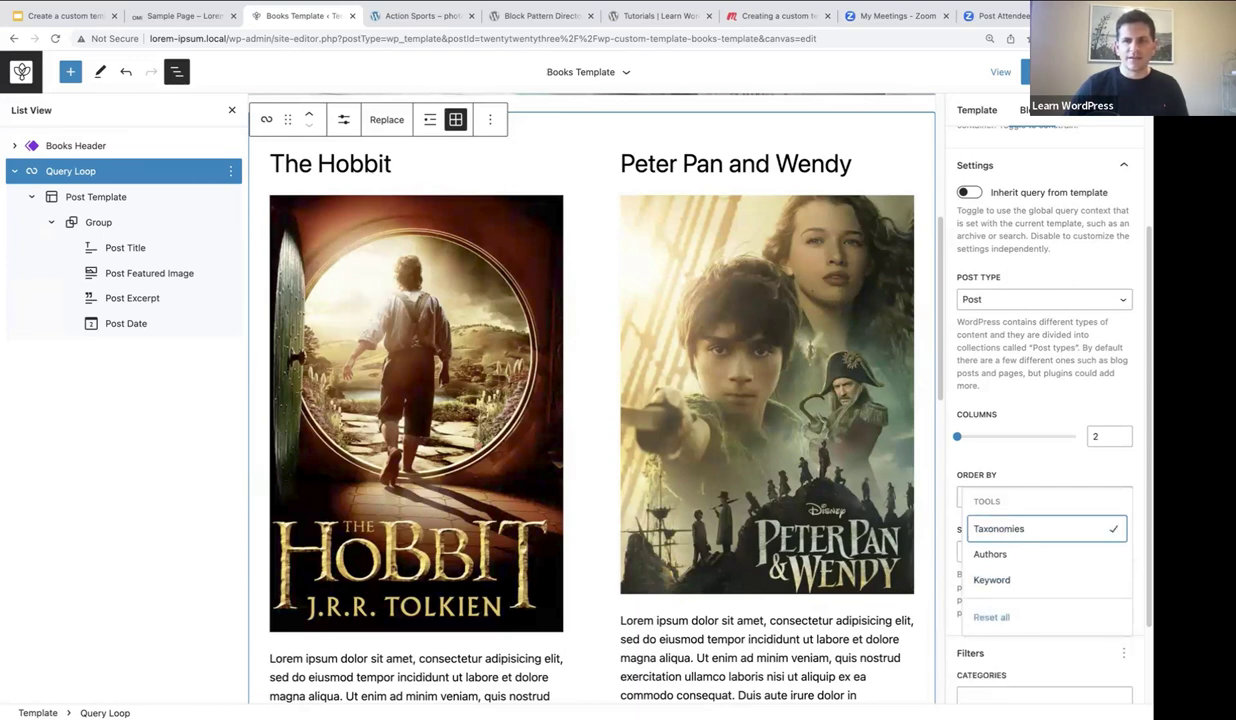
click(1080, 648)
scroll(1066, 644, down, 1)
scroll(1066, 644, down, 2)
click(986, 589)
text(Bo)
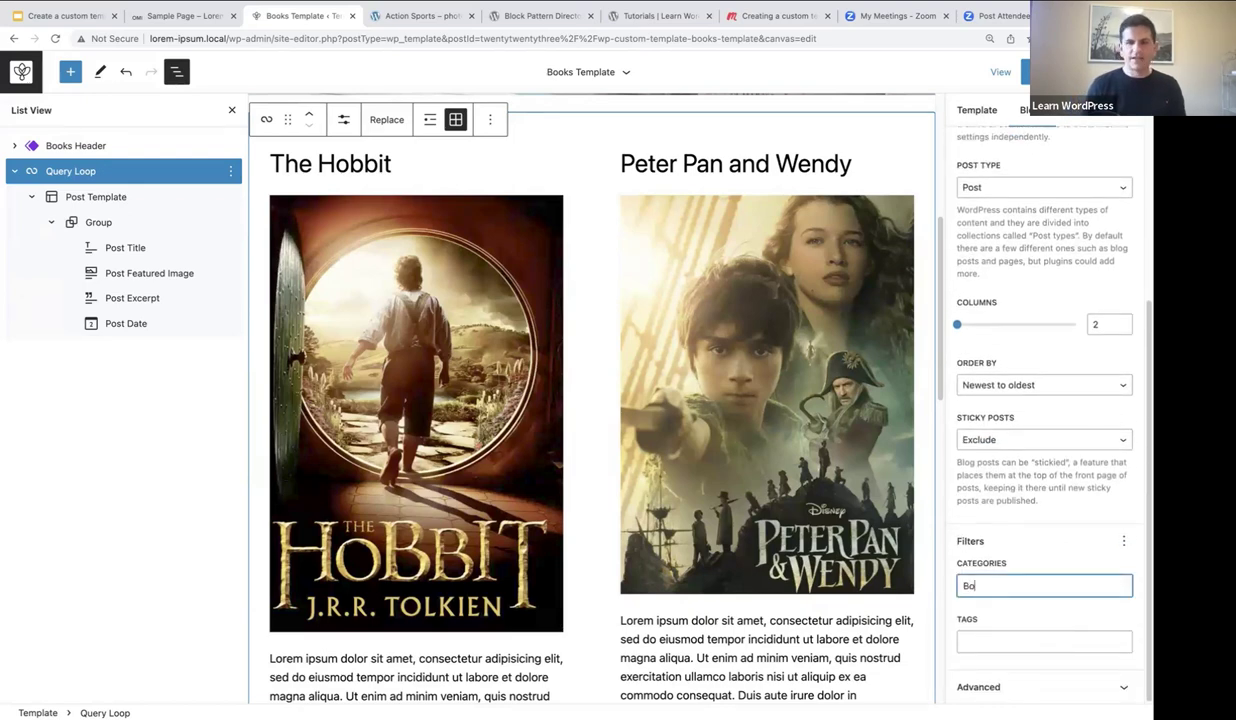
text(oks)
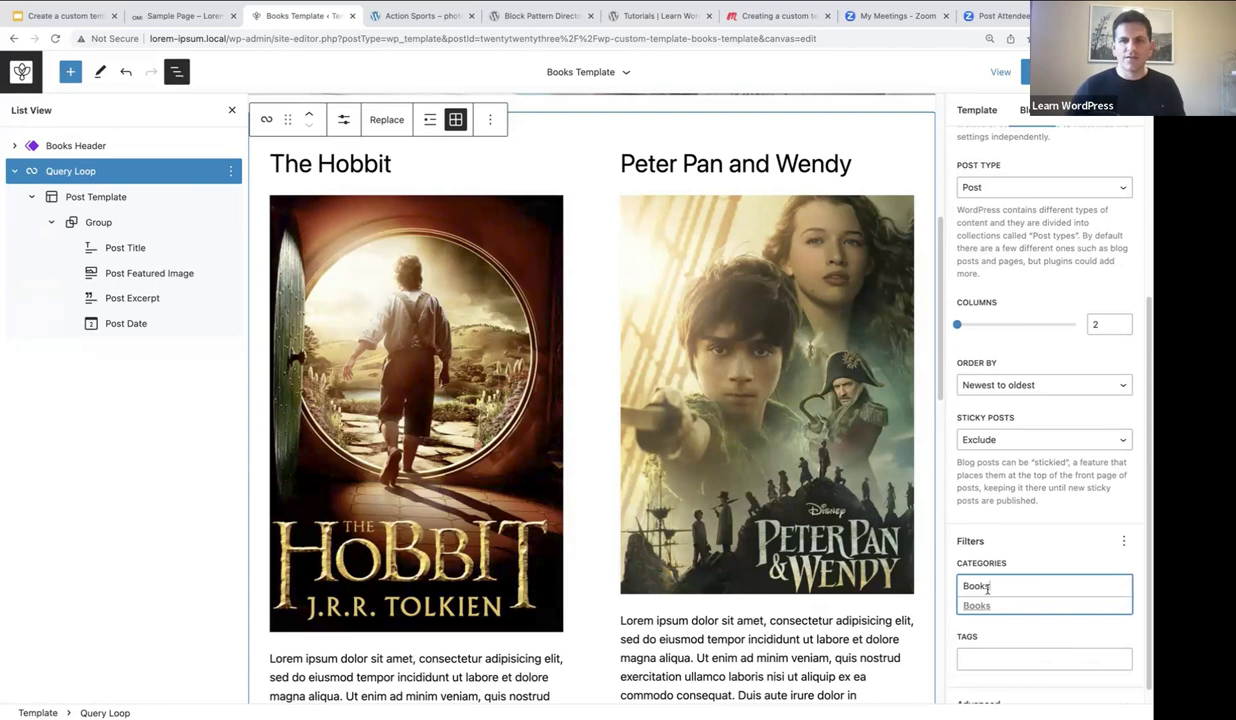
key(Down)
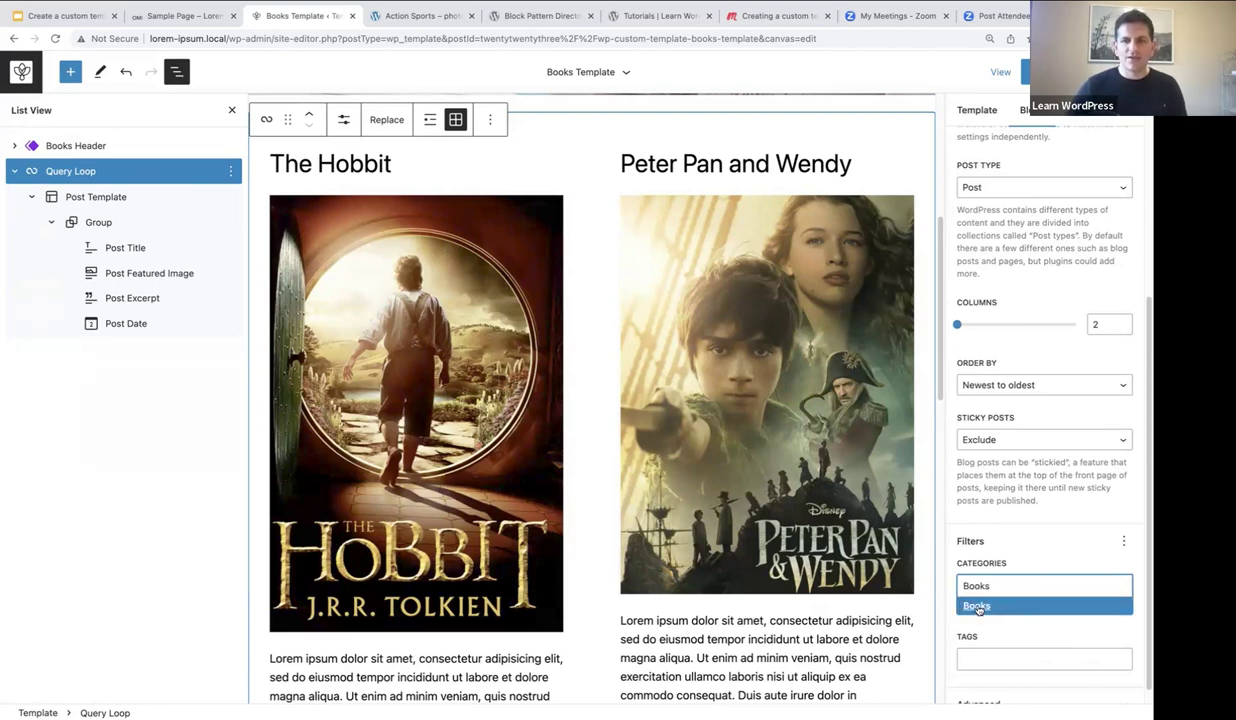
click(977, 606)
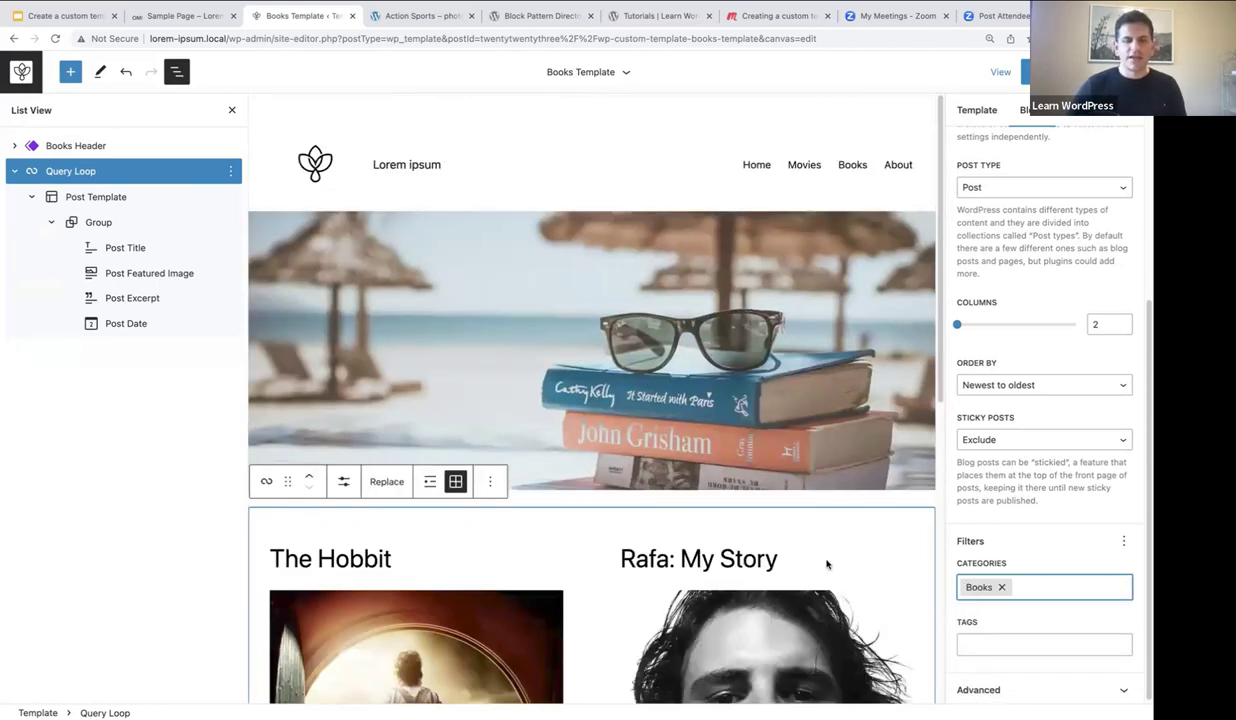
Insert a Footer block after the Query Loop using the existing "Footer with search, site title, and credit line" template part.
scroll(826, 565, down, 5)
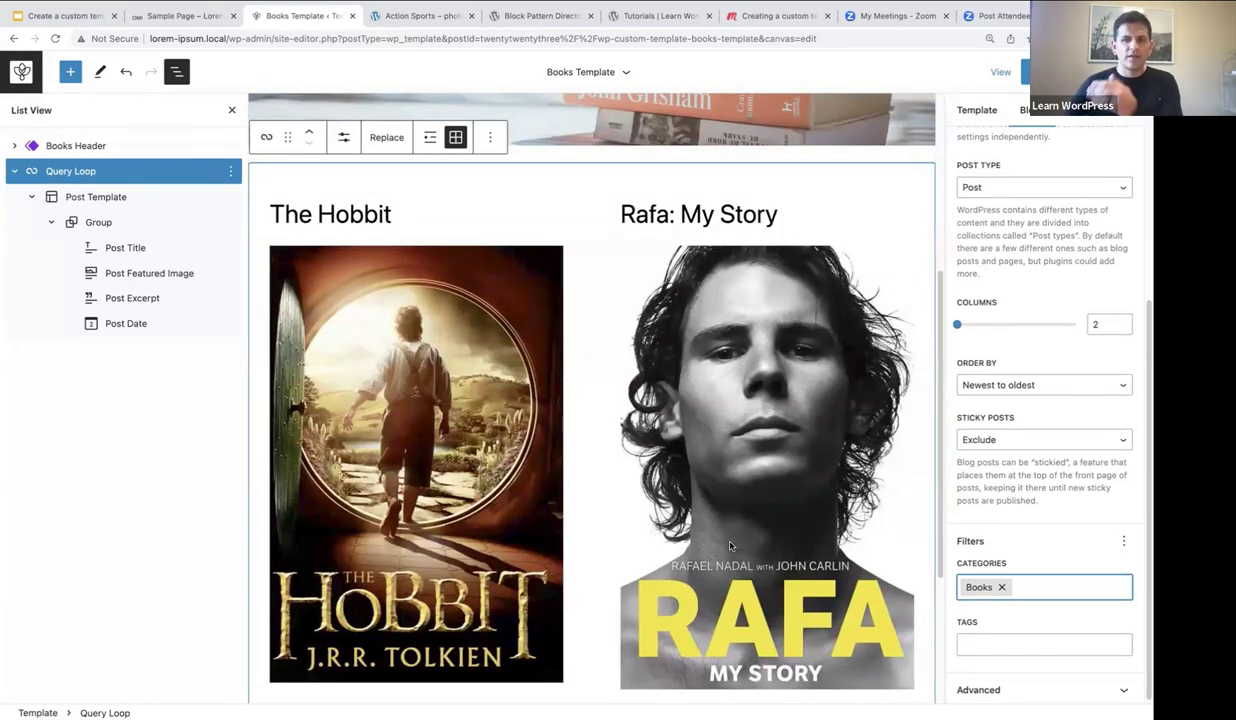
scroll(736, 531, down, 4)
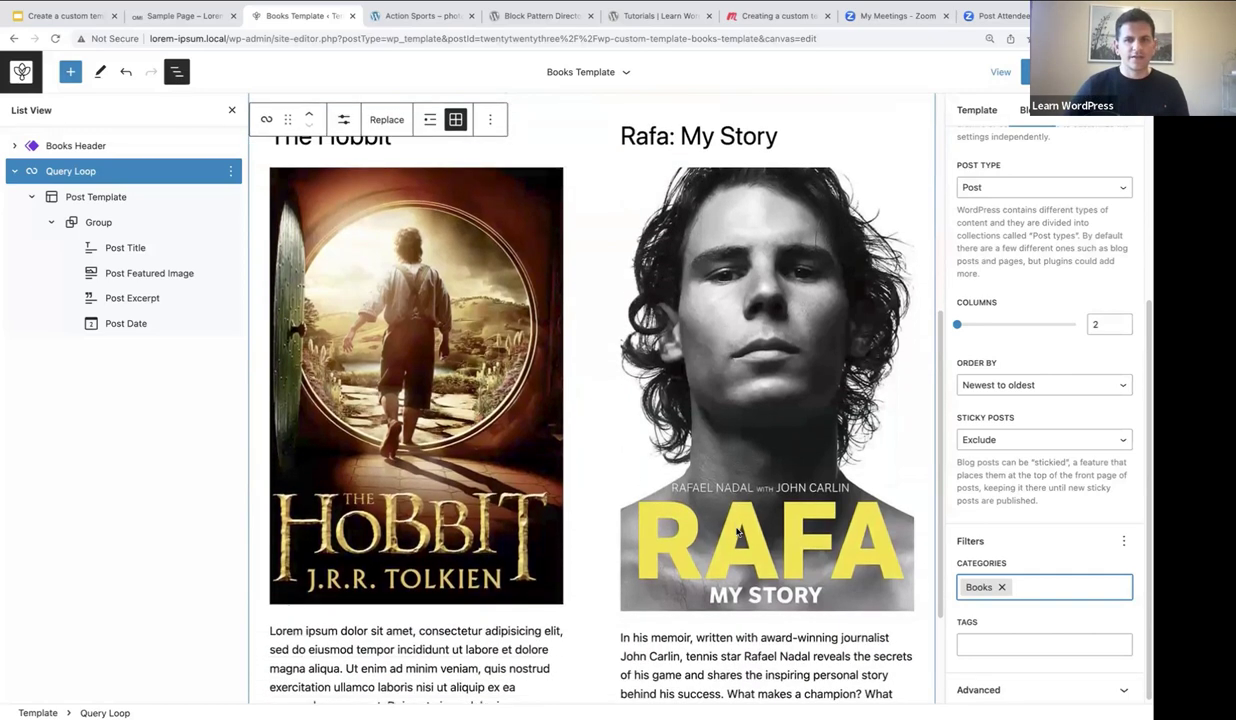
click(16, 172)
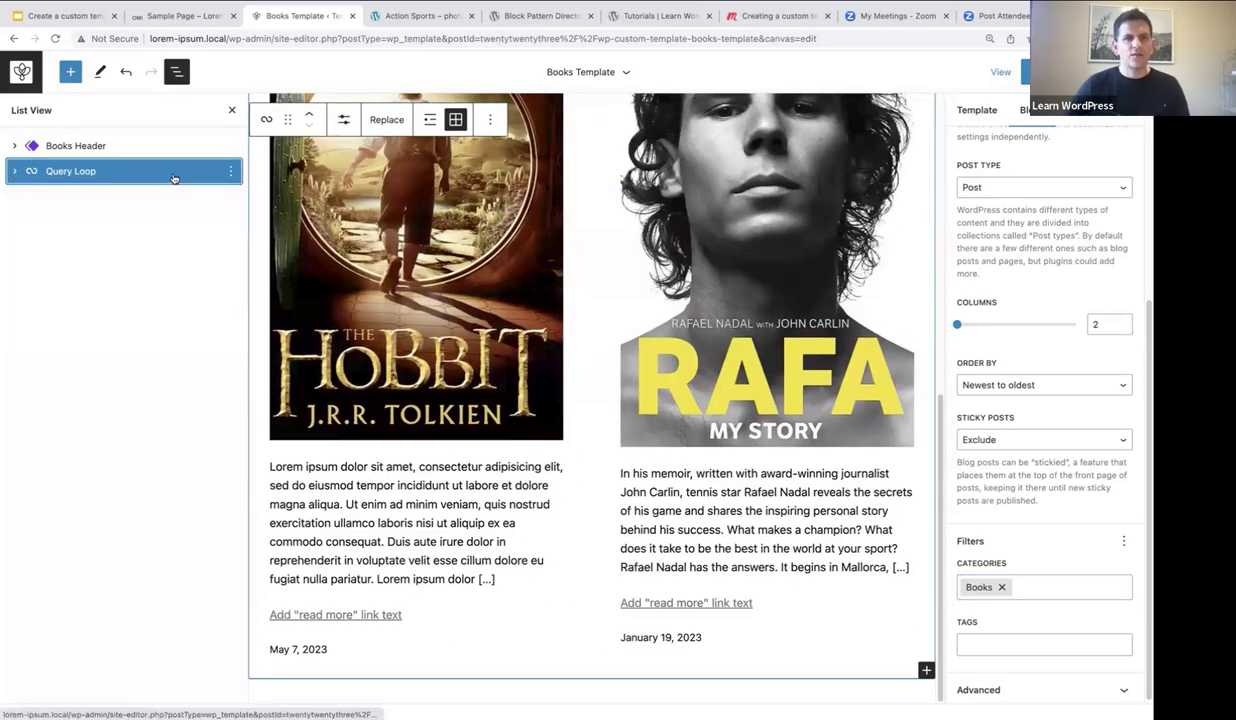
click(231, 173)
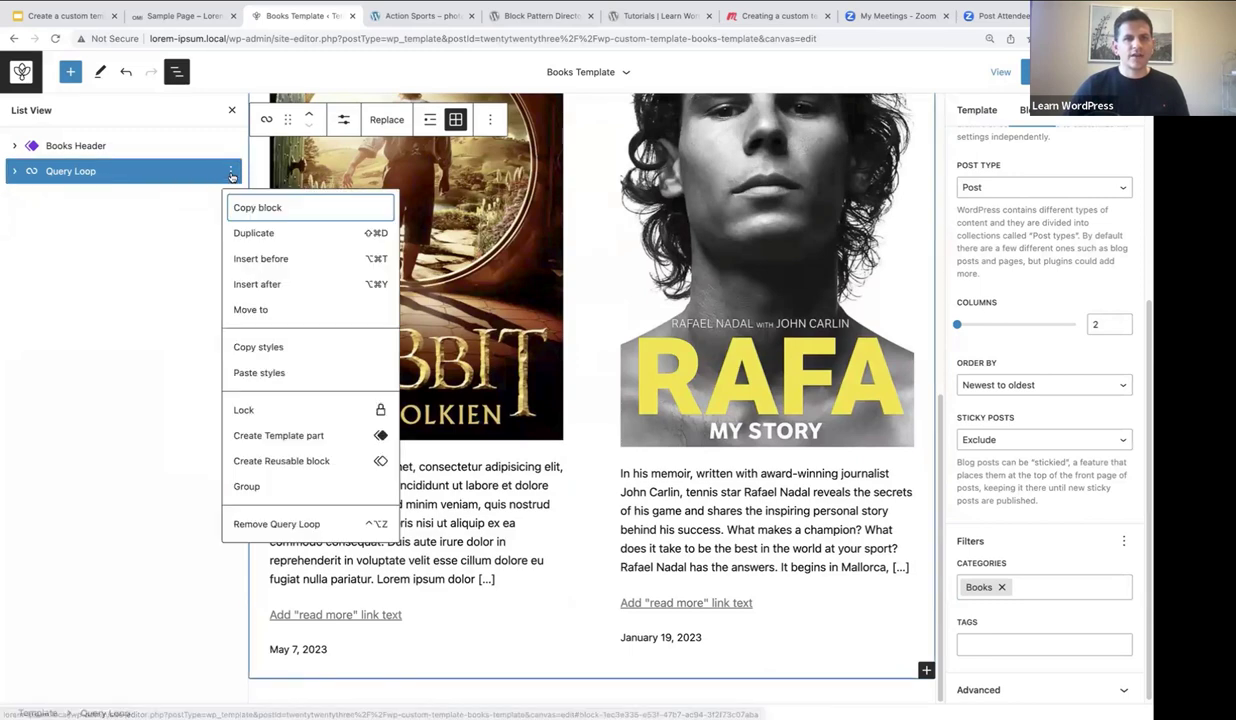
click(252, 286)
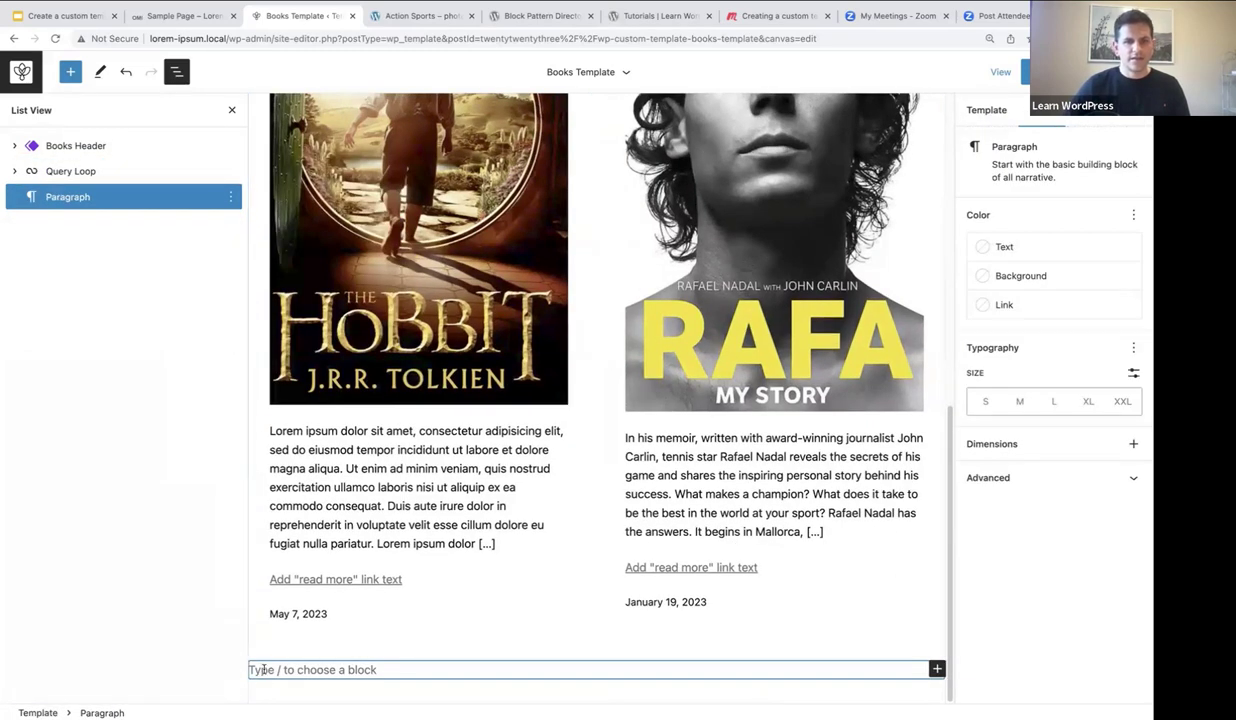
text(/footer)
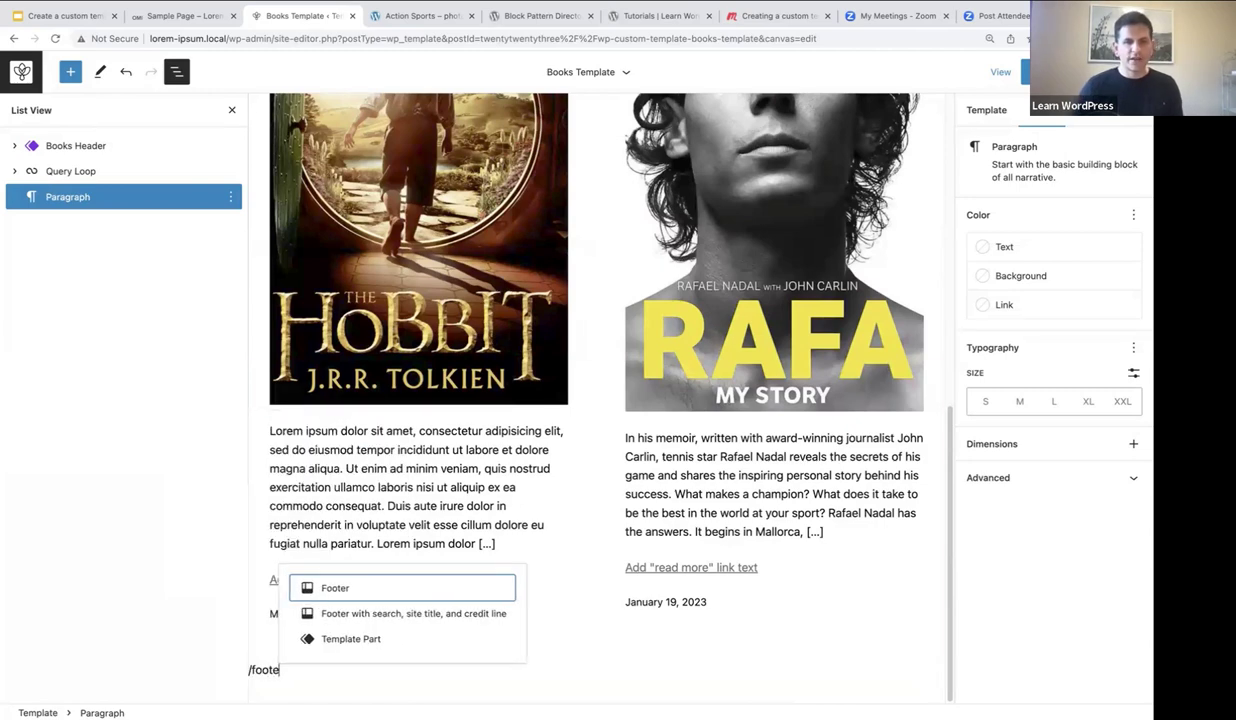
click(355, 588)
click(281, 633)
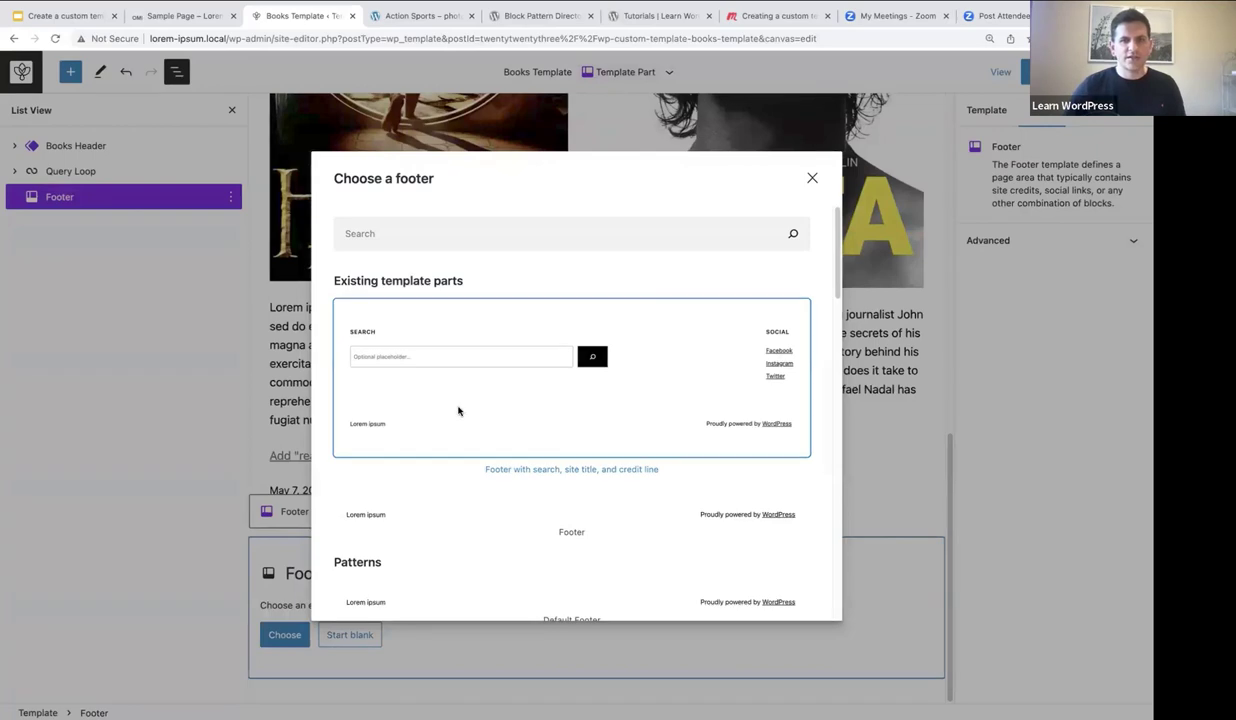
click(459, 410)
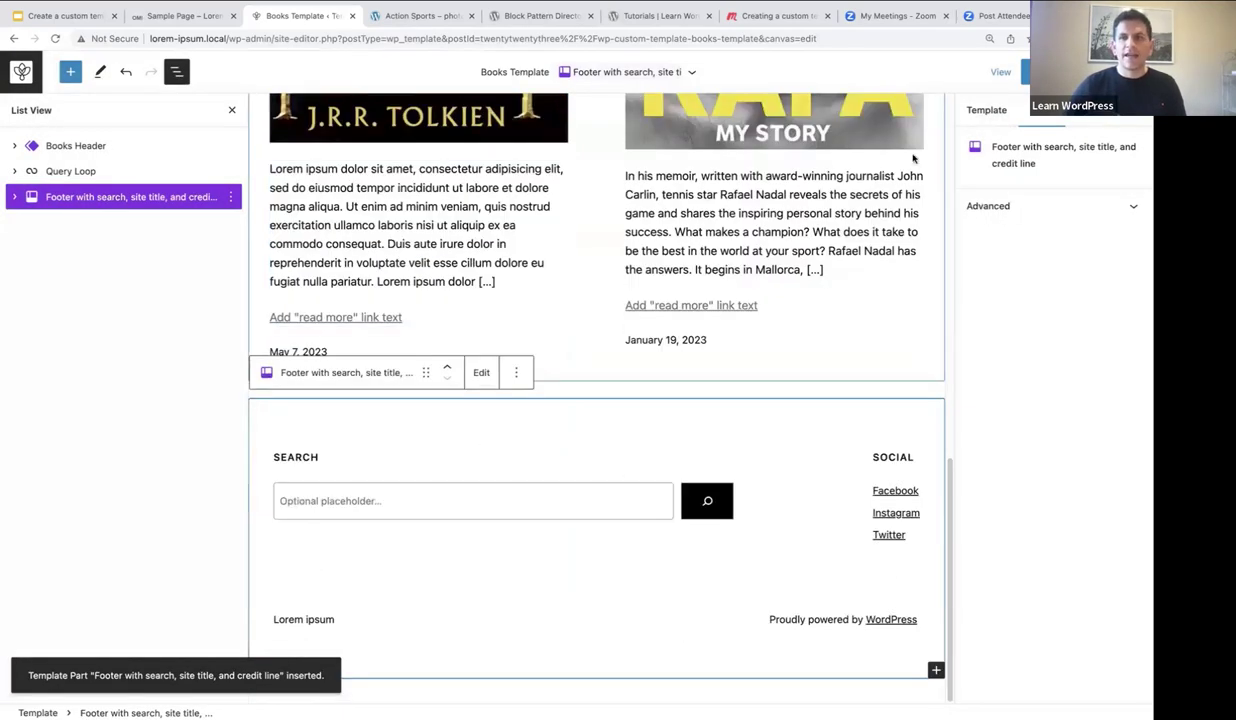
Save the changes to the Books Template and leave the site editor for the WordPress dashboard.
click(1025, 72)
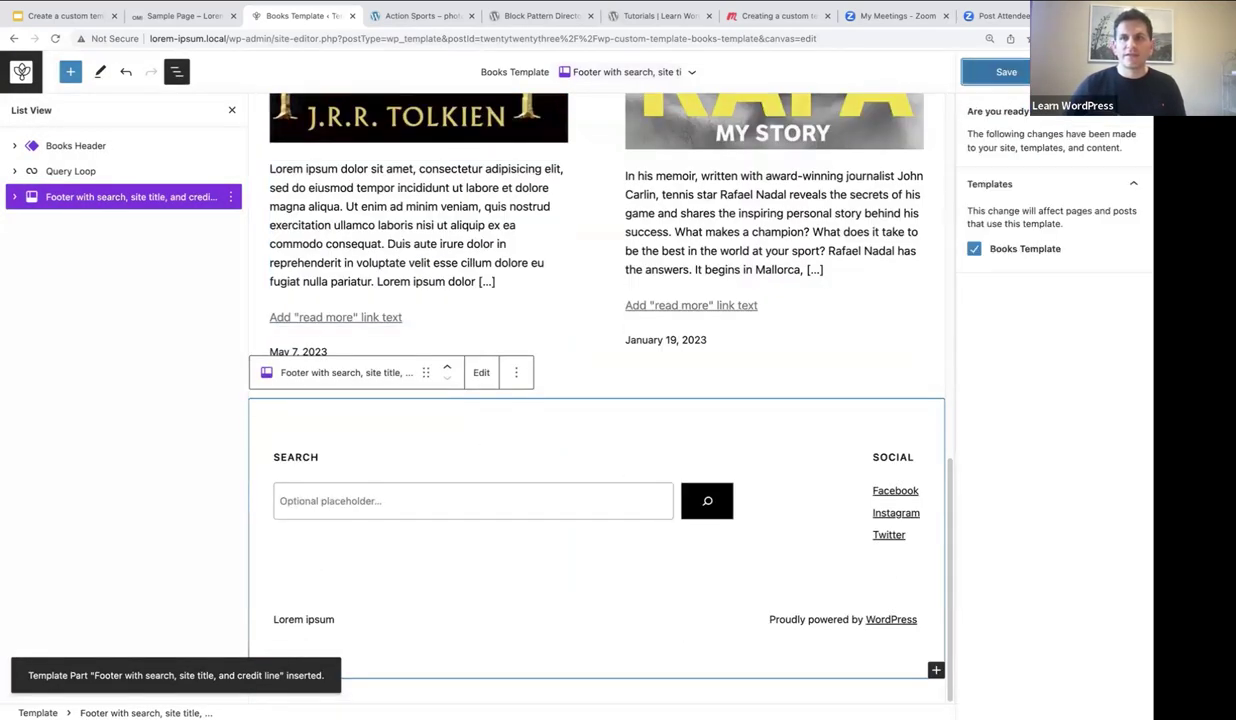
click(1020, 74)
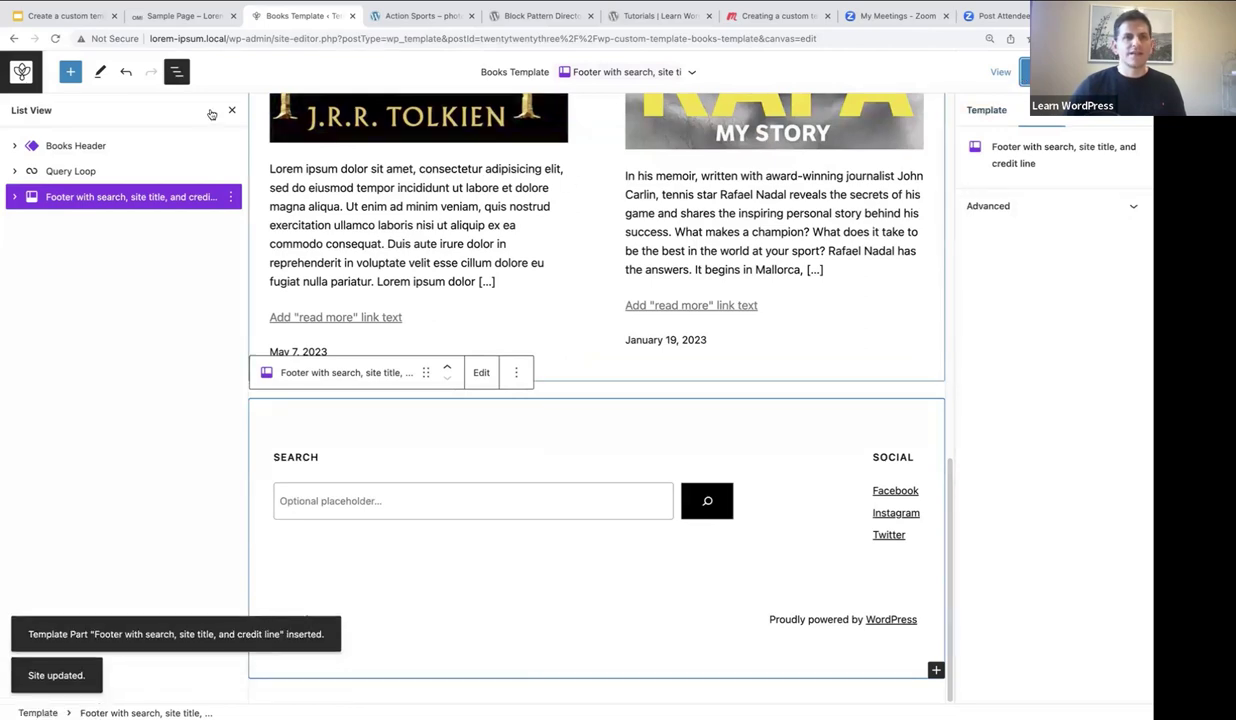
click(21, 72)
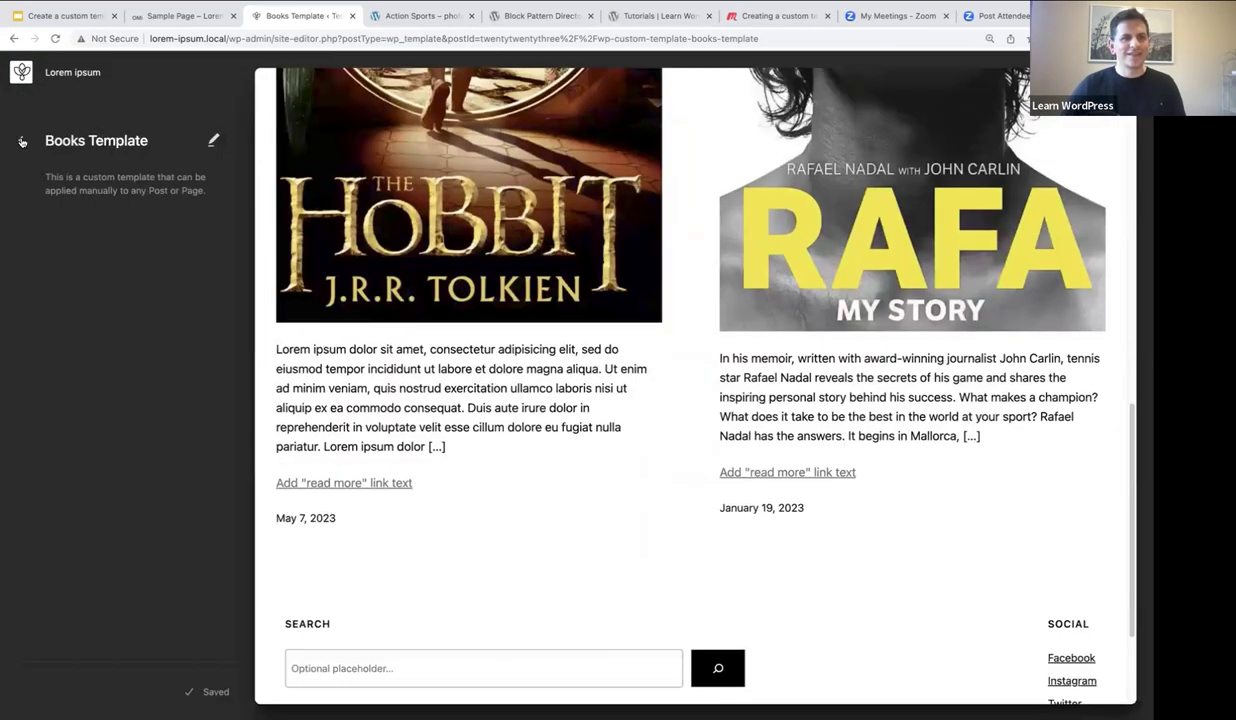
click(20, 138)
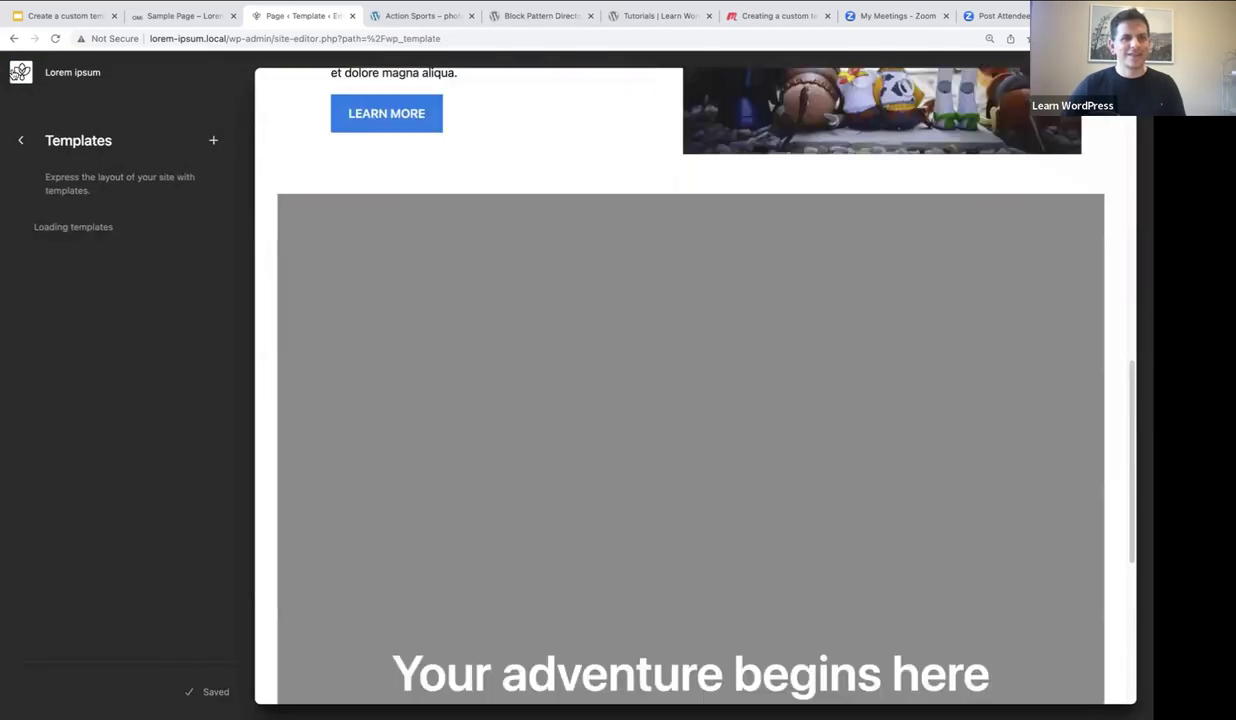
click(21, 72)
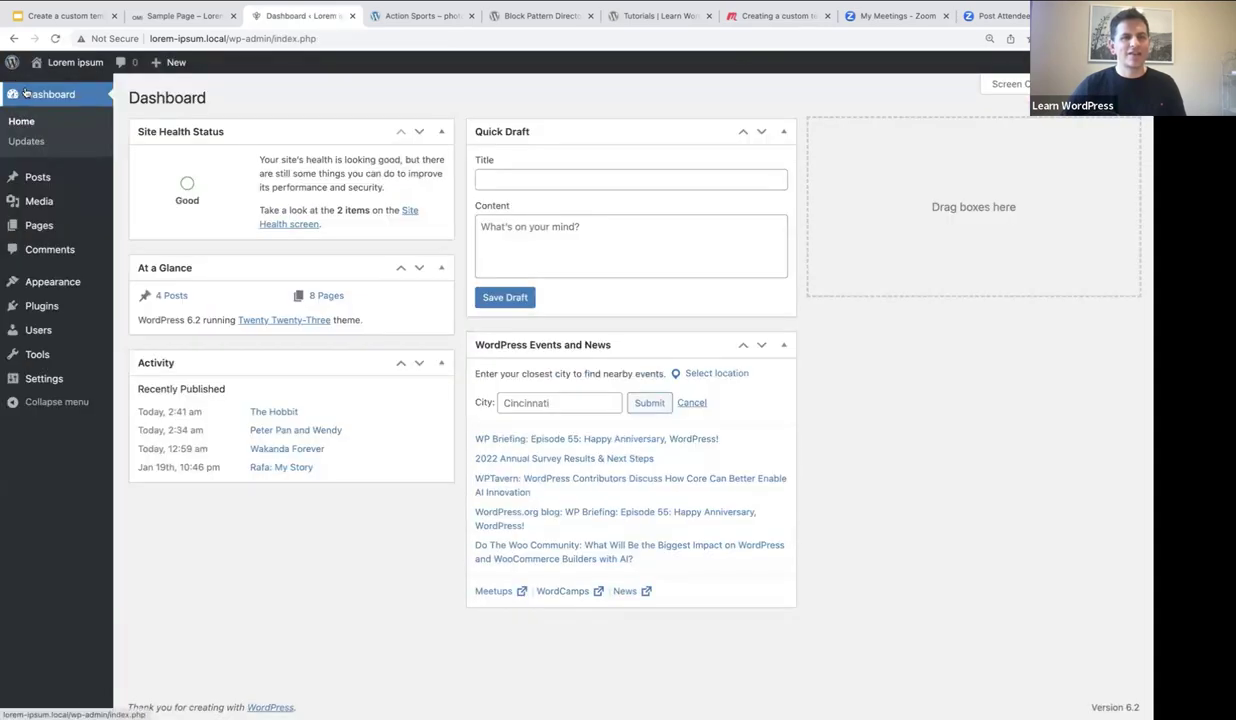
Open the Books page for editing, assign the Books Template to it and update the page.
click(45, 228)
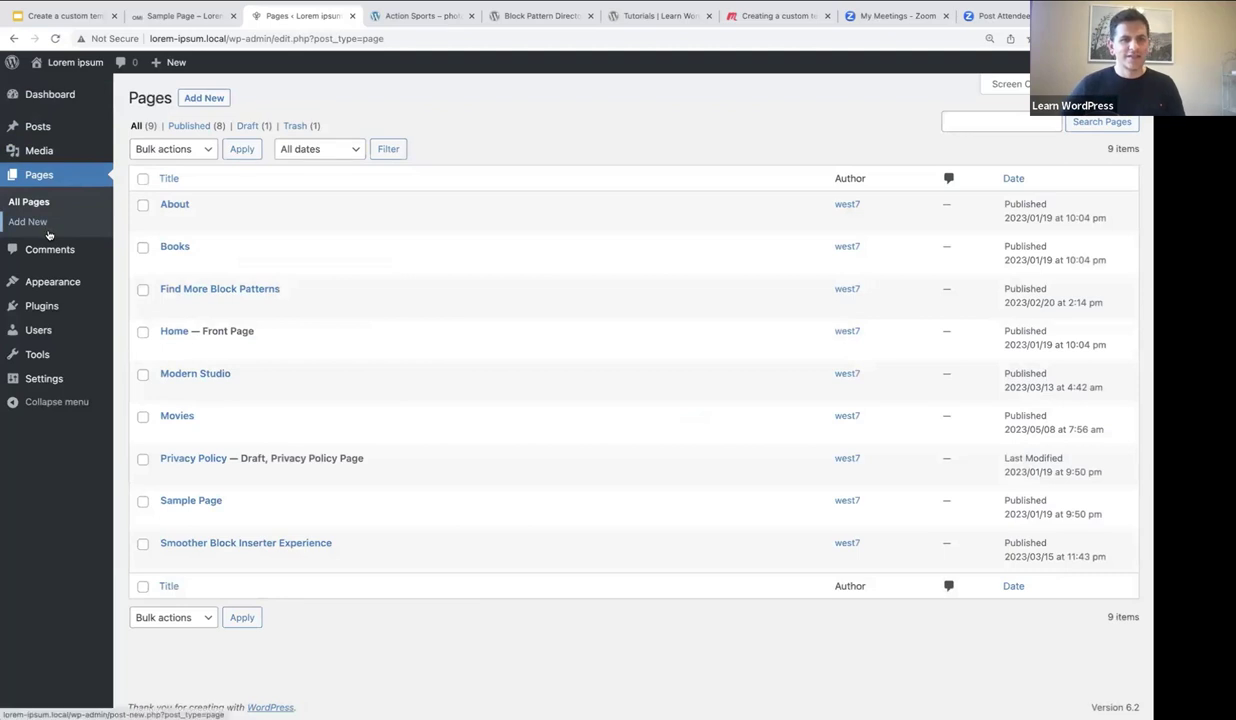
click(174, 249)
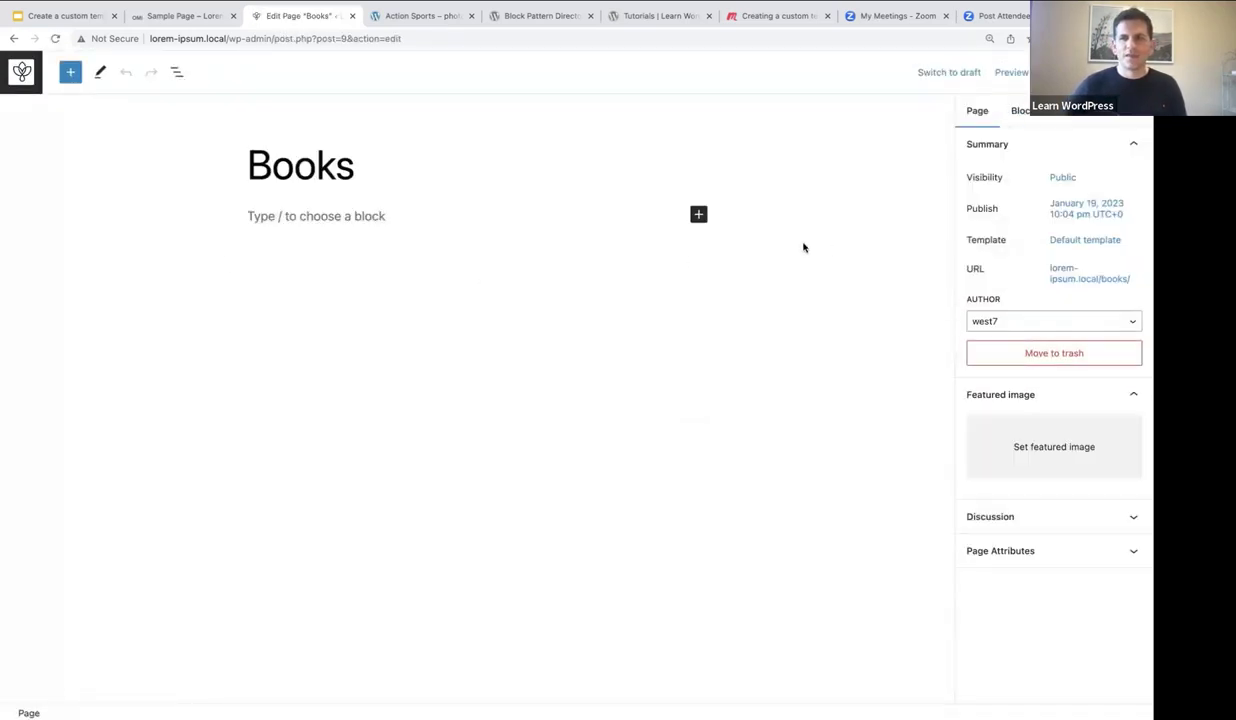
click(1079, 244)
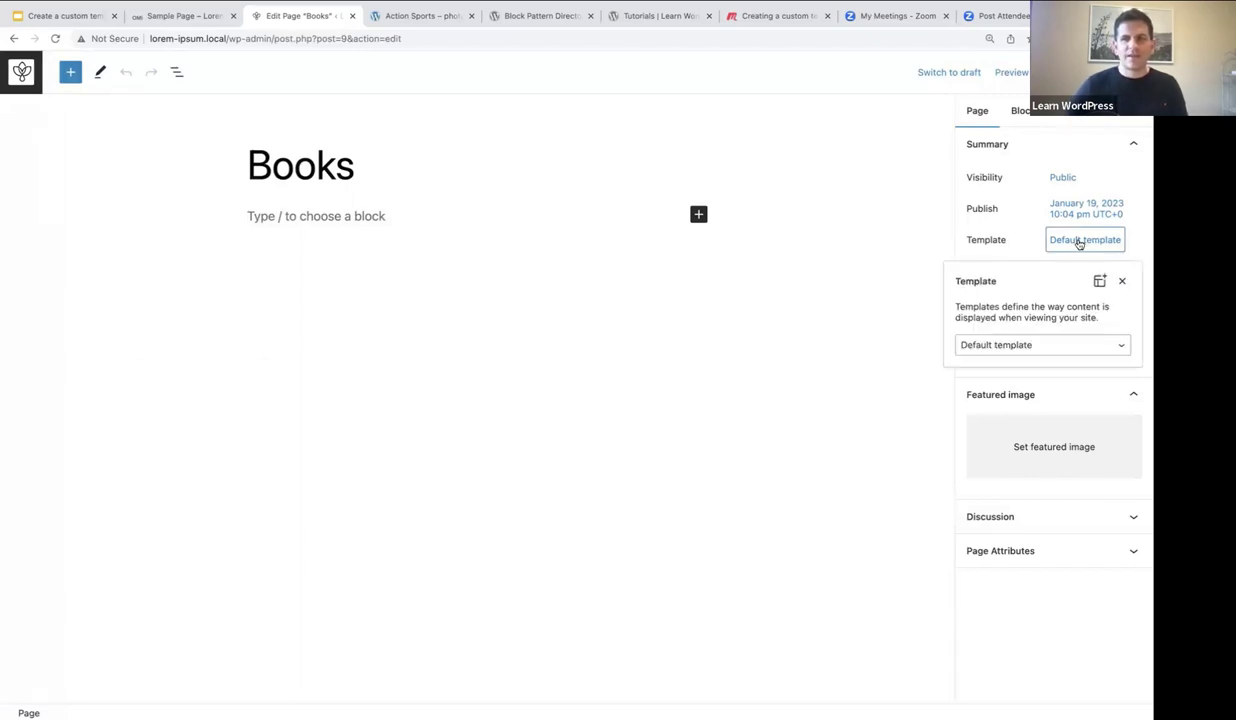
click(998, 346)
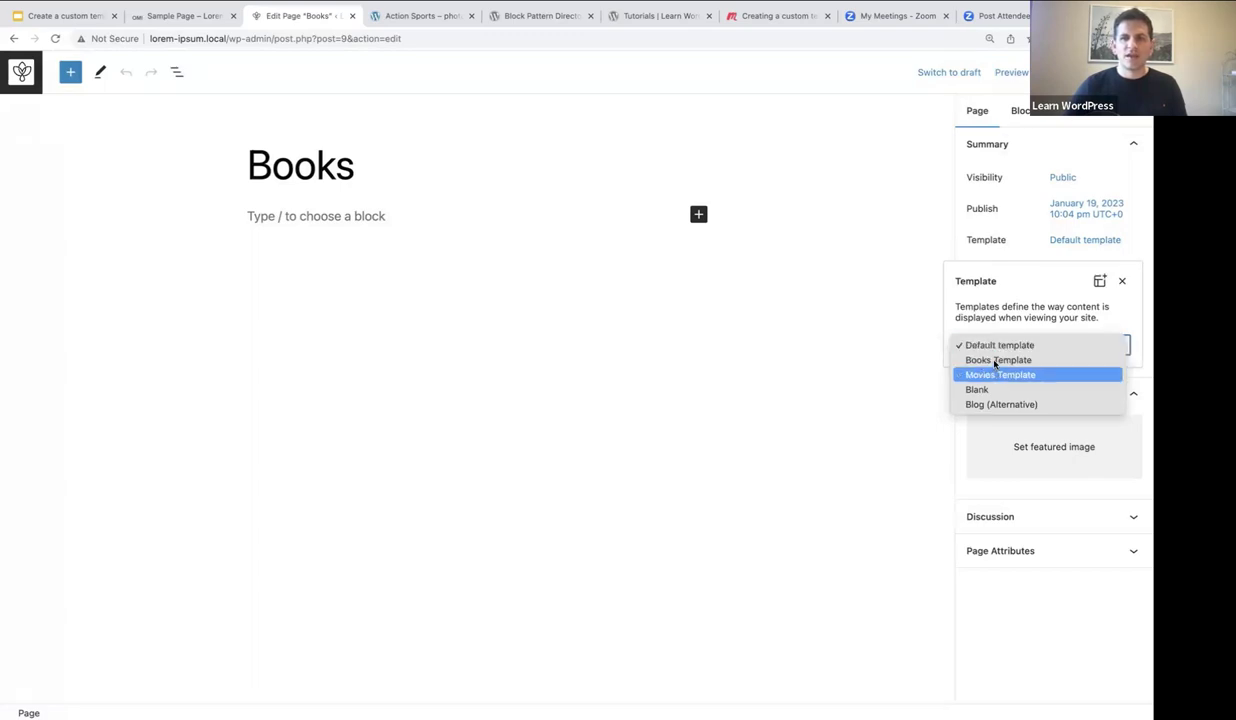
click(997, 361)
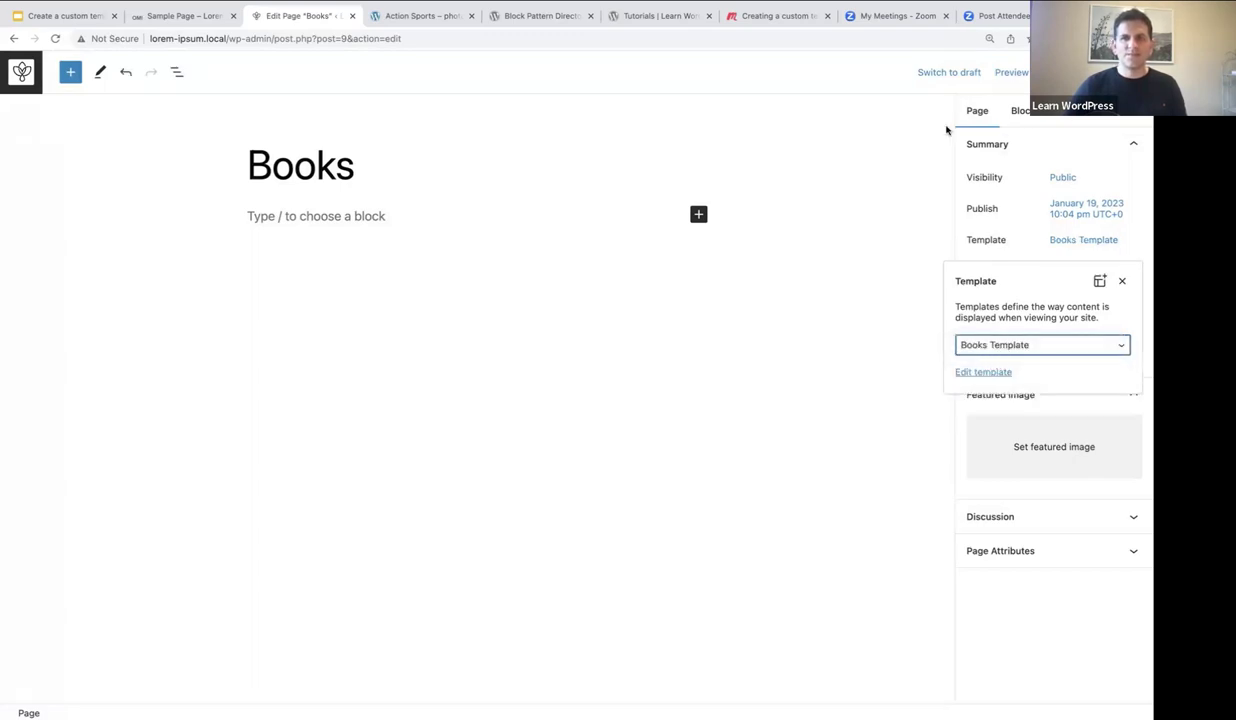
click(1062, 72)
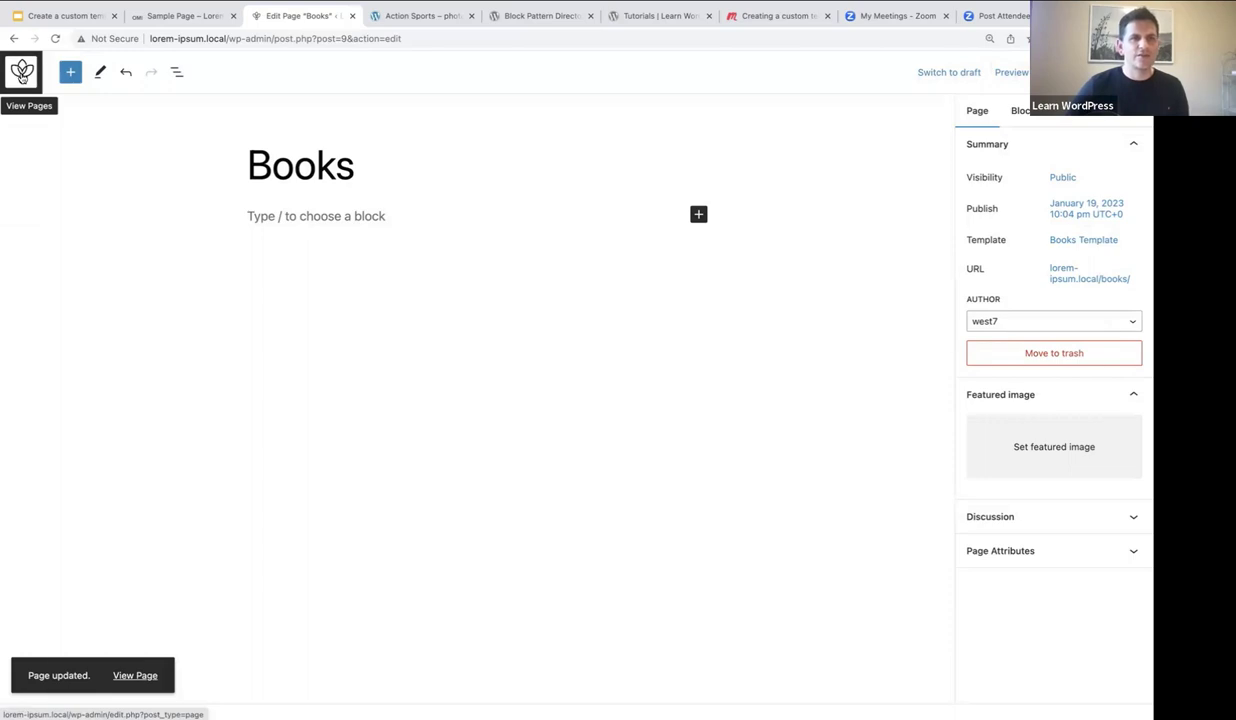
Leave the page editor, visit the live site and look through the whole homepage.
click(22, 74)
click(54, 64)
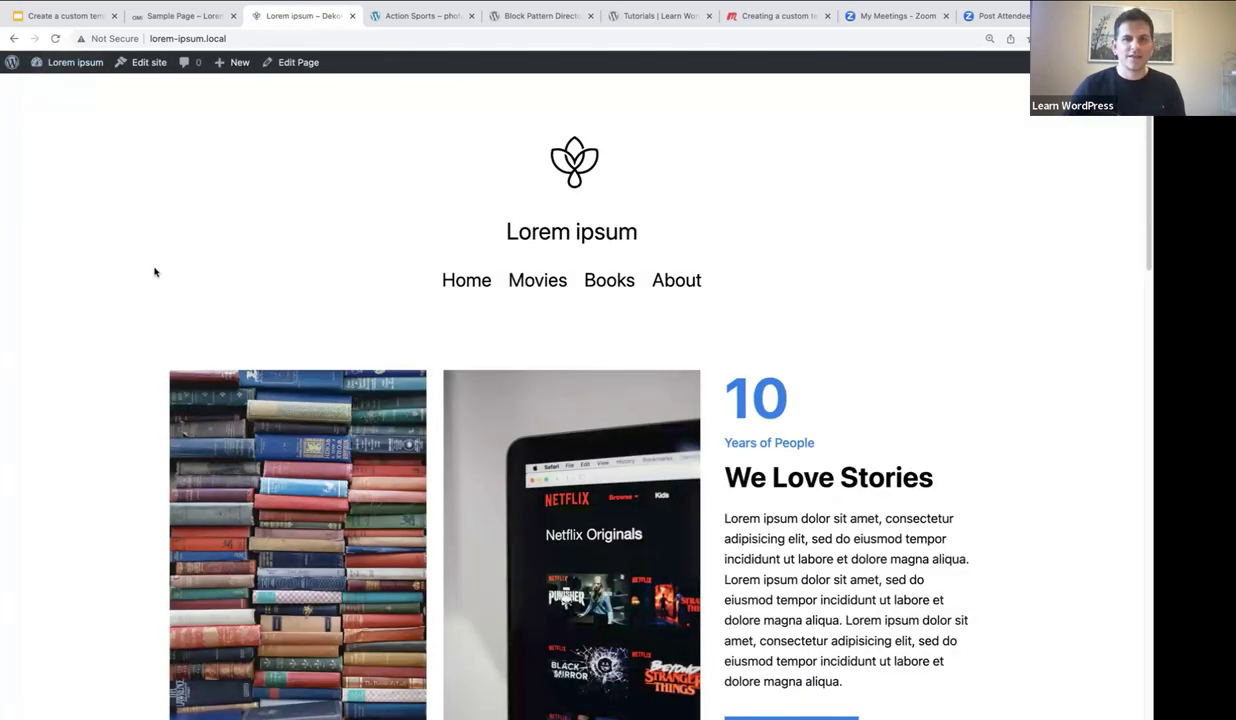
scroll(154, 272, down, 5)
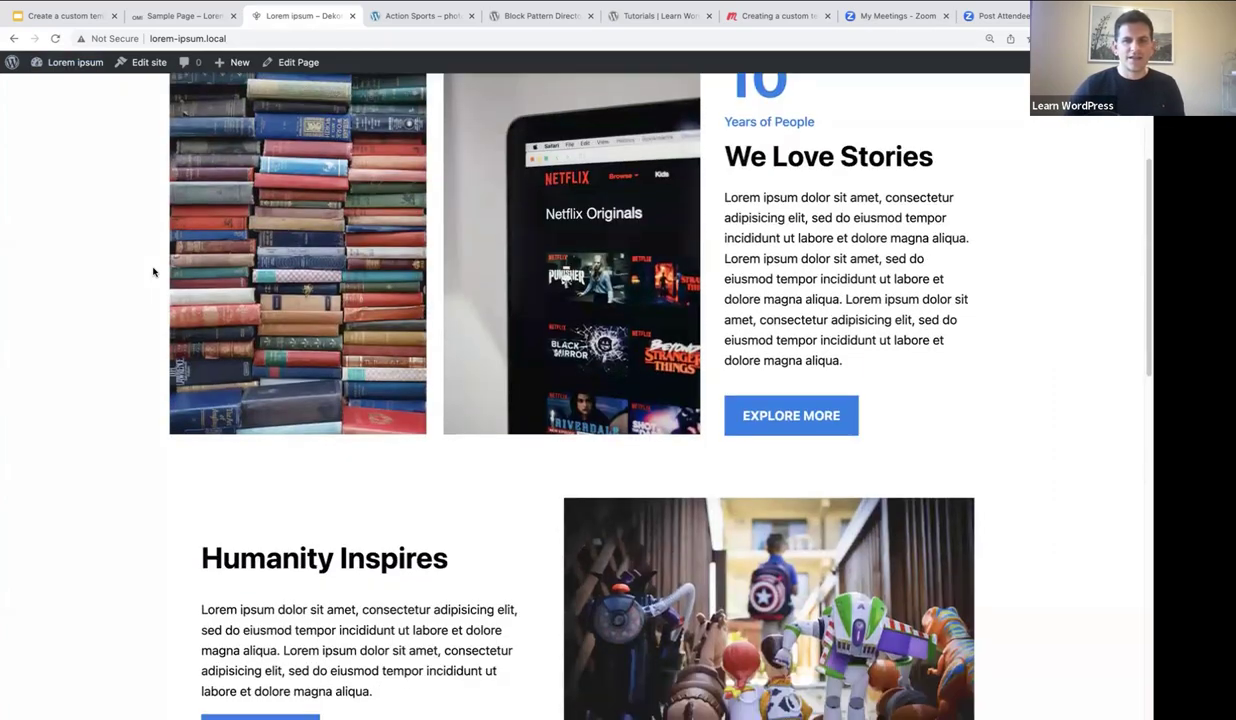
scroll(154, 272, down, 10)
scroll(154, 274, up, 5)
scroll(154, 276, up, 10)
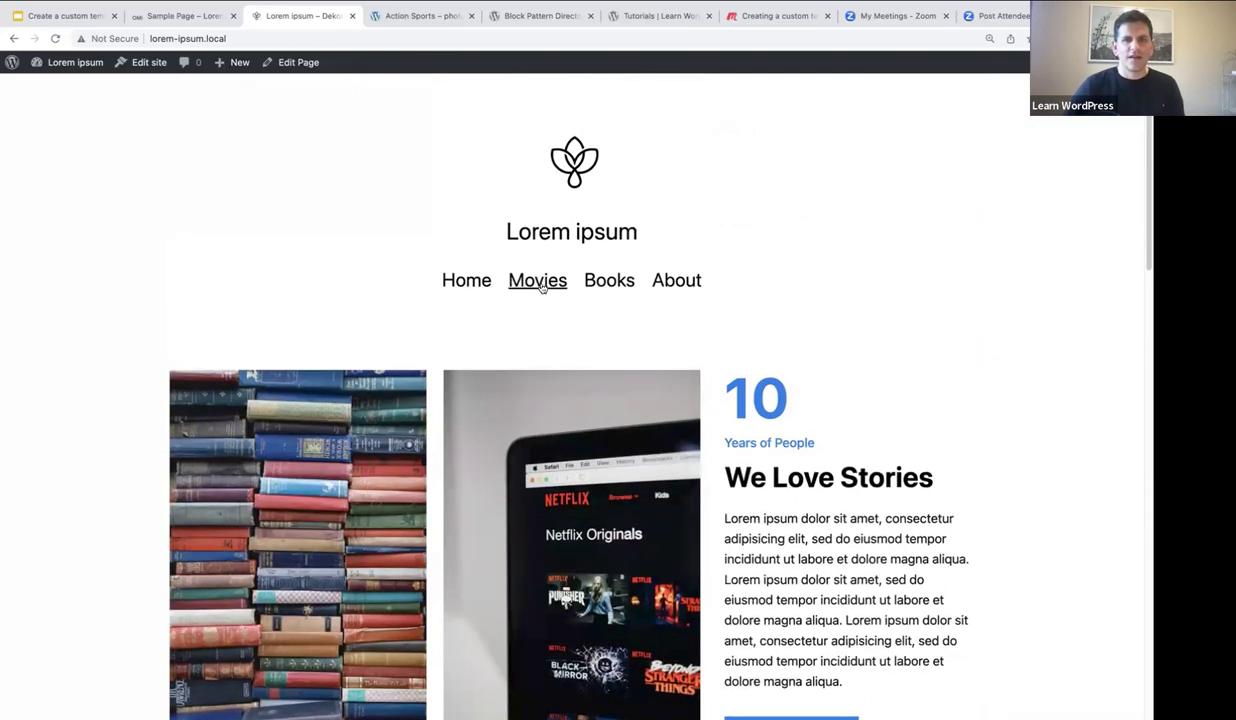
Open the Movies page on the live site and check its header image and post listing.
click(538, 283)
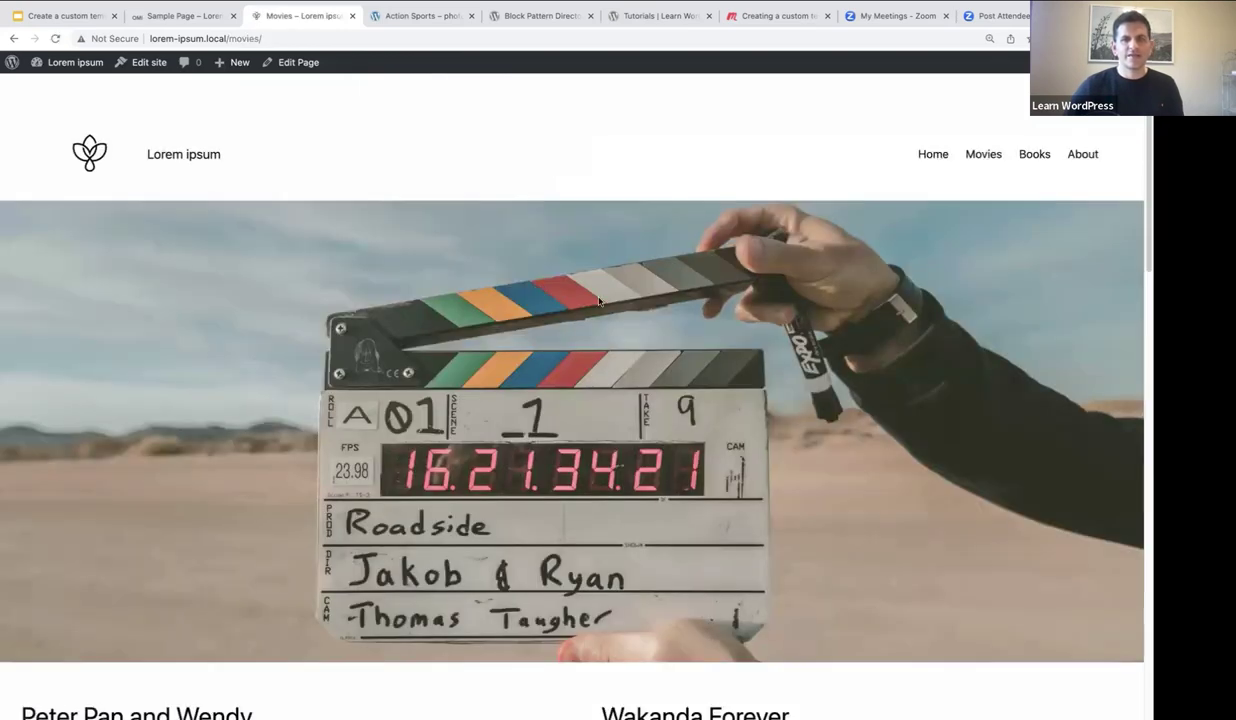
scroll(599, 301, down, 5)
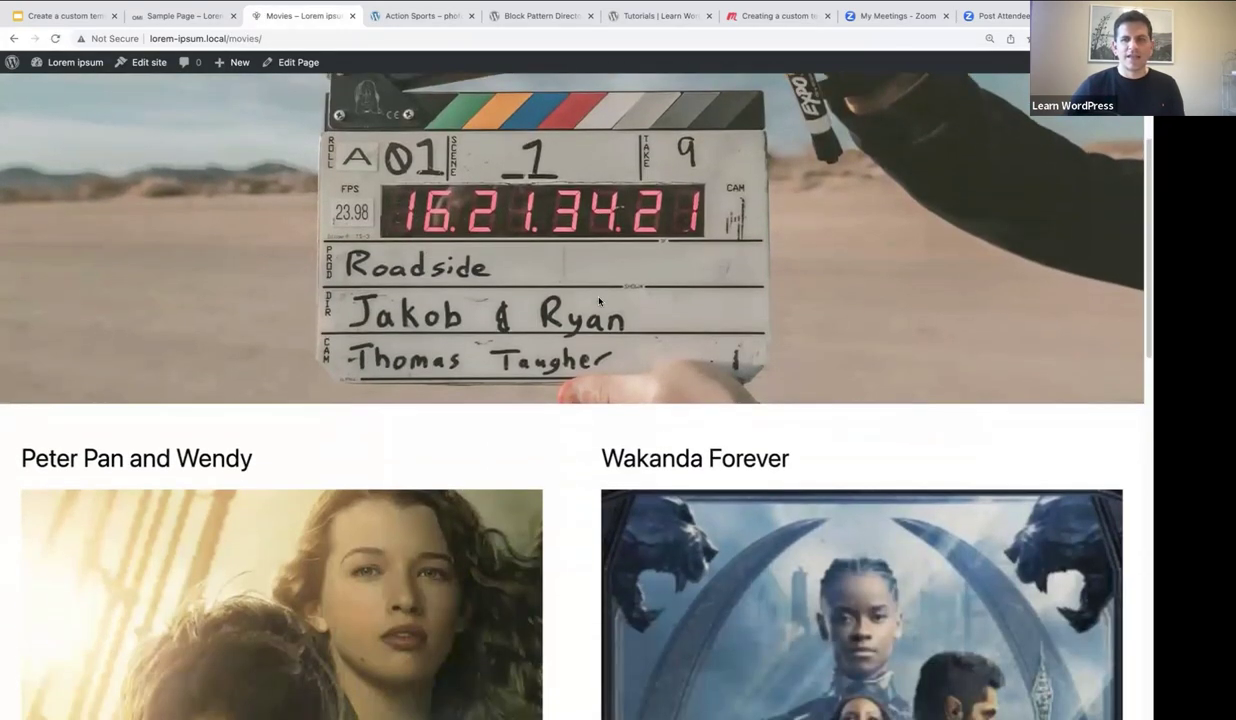
scroll(599, 302, down, 1)
scroll(575, 292, up, 6)
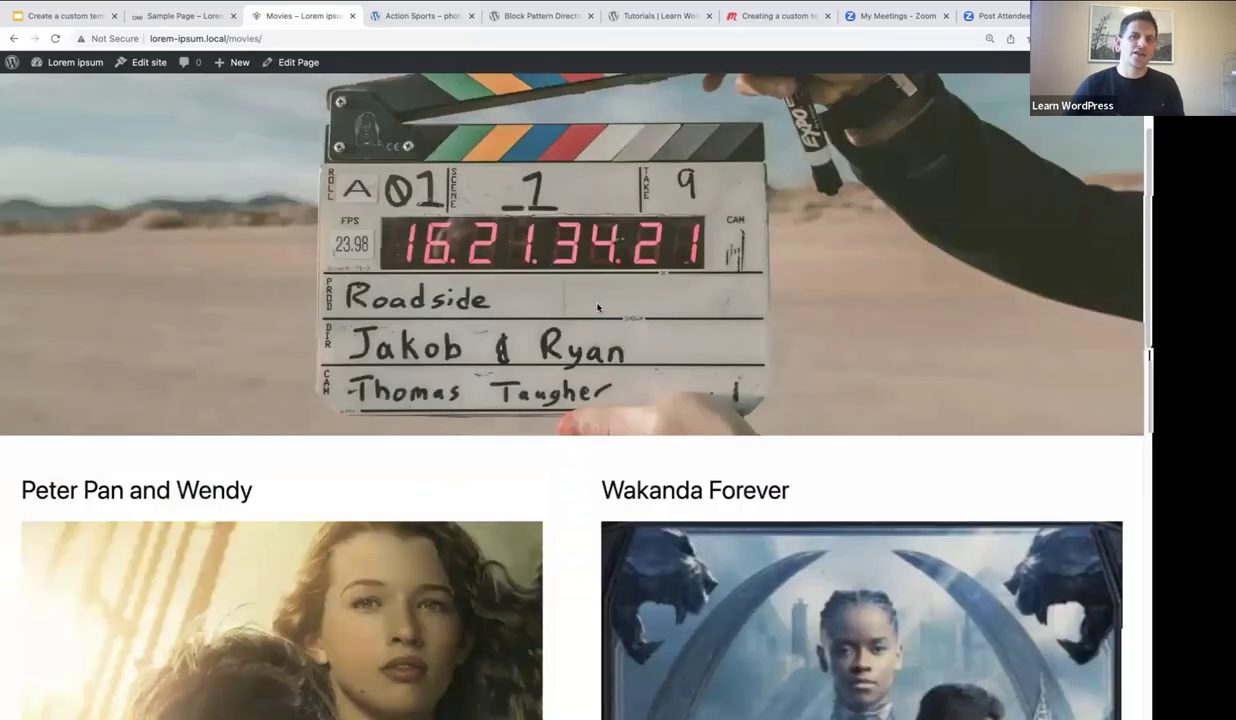
Look through the movie posts on the live Movies page down to the footer and return to the header.
scroll(545, 305, down, 9)
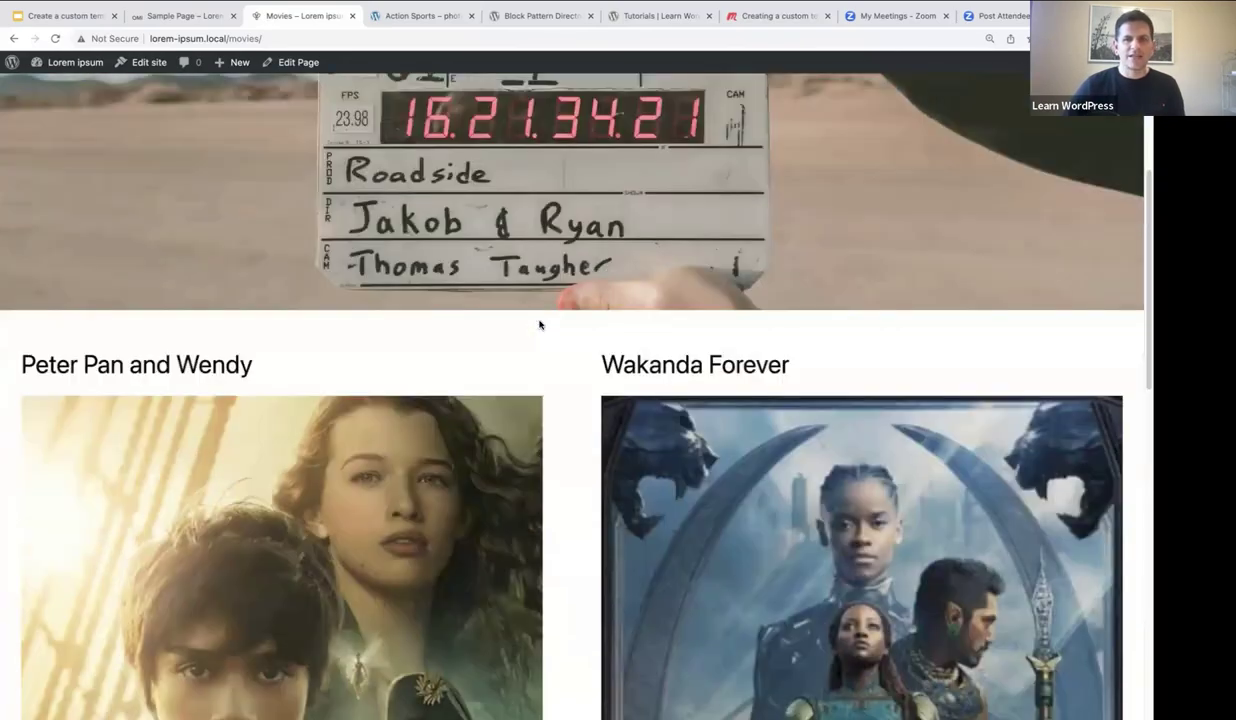
scroll(539, 323, down, 4)
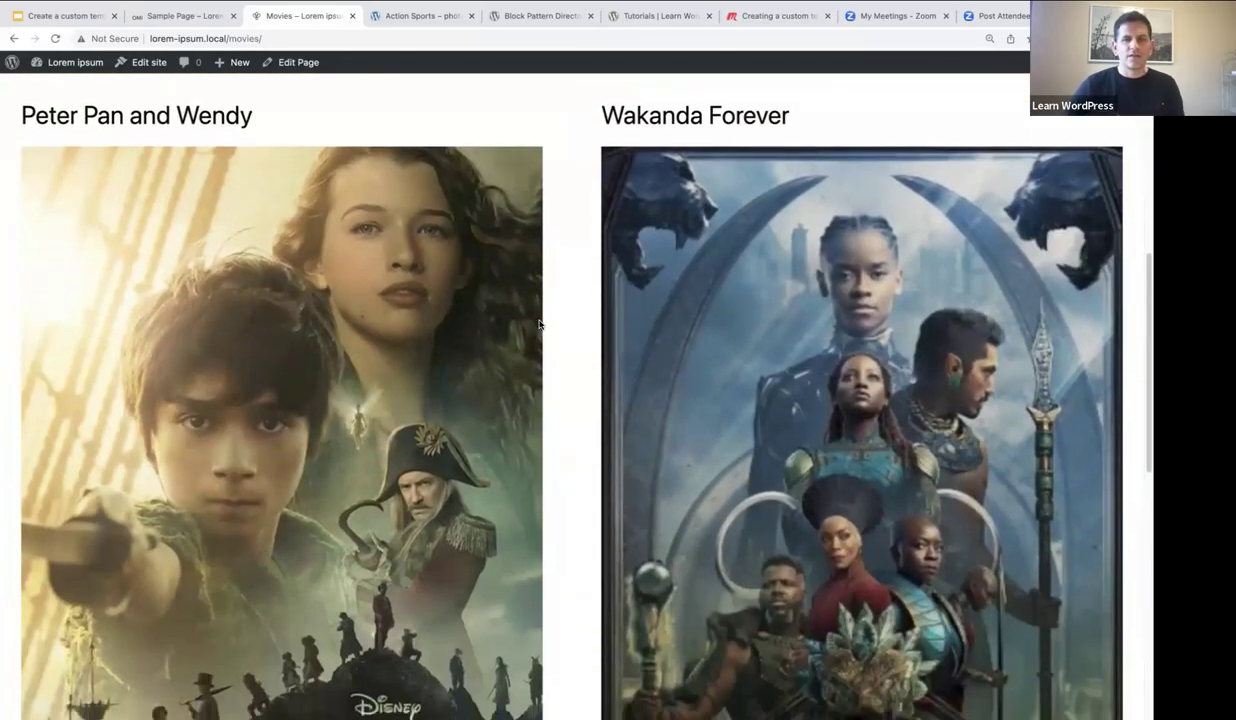
scroll(539, 323, down, 10)
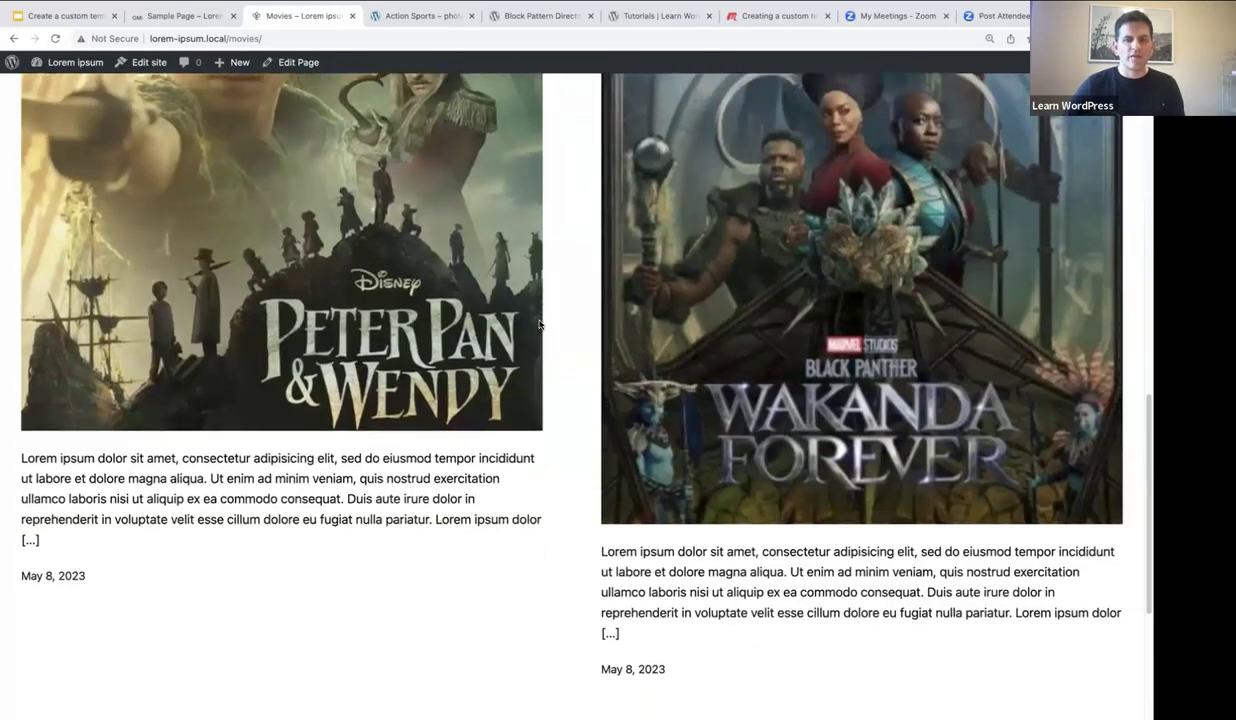
scroll(539, 322, down, 1)
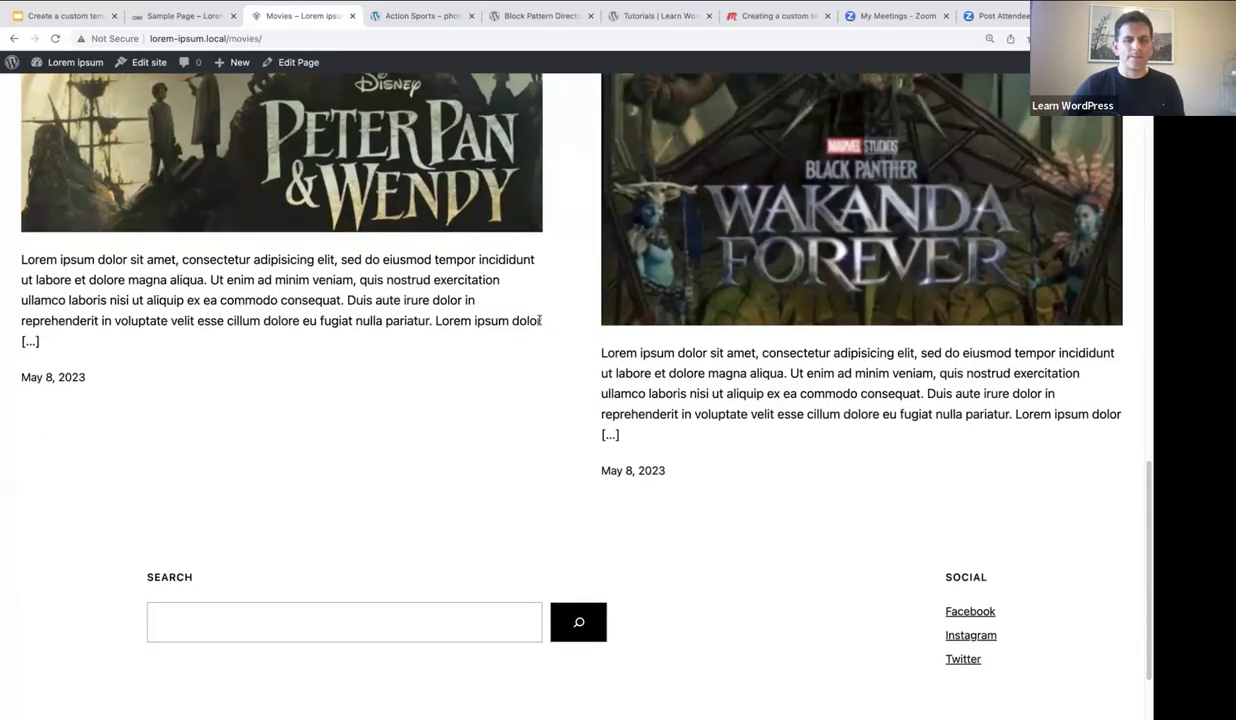
scroll(539, 322, down, 2)
scroll(703, 425, up, 15)
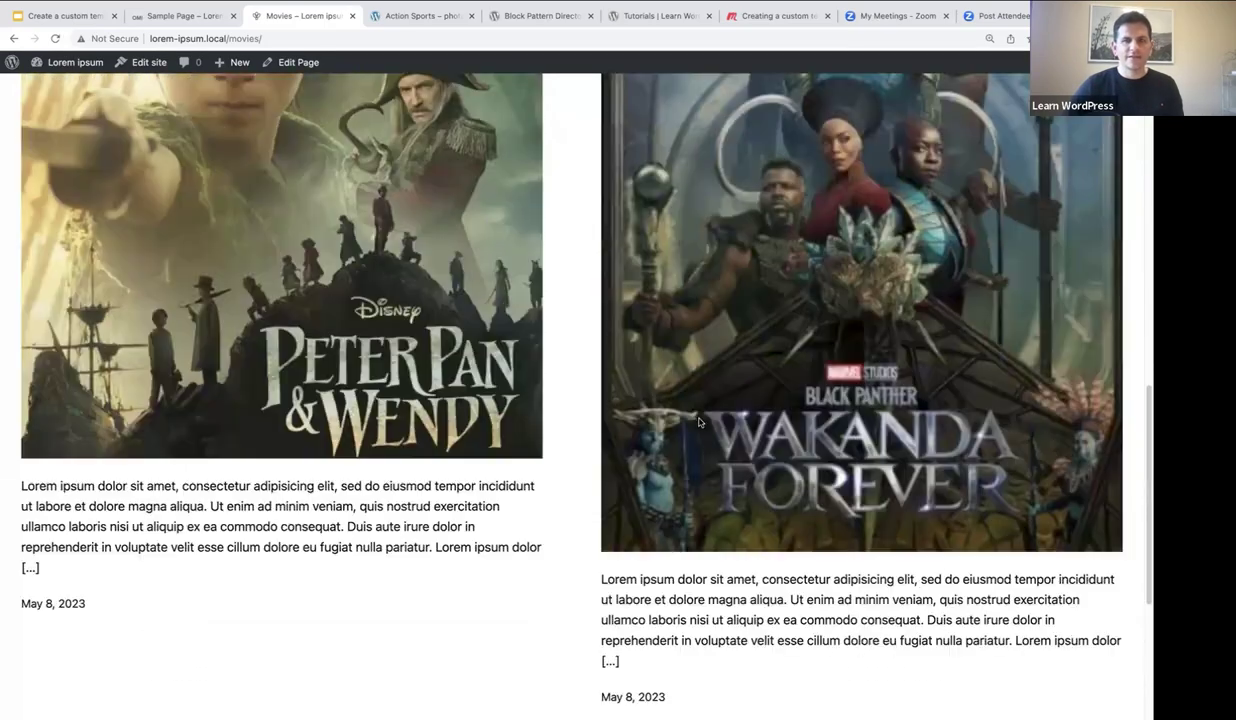
scroll(685, 413, up, 7)
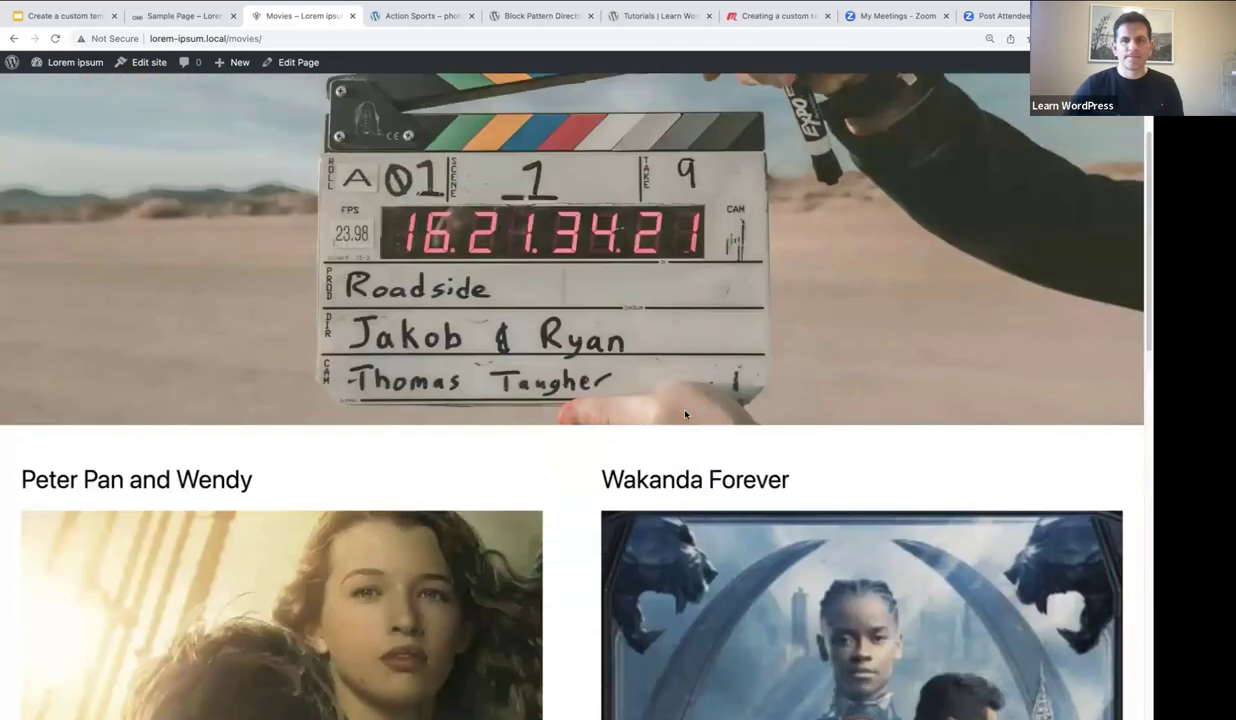
Open the Books page on the live site and review its header image, book posts and footer.
click(1033, 156)
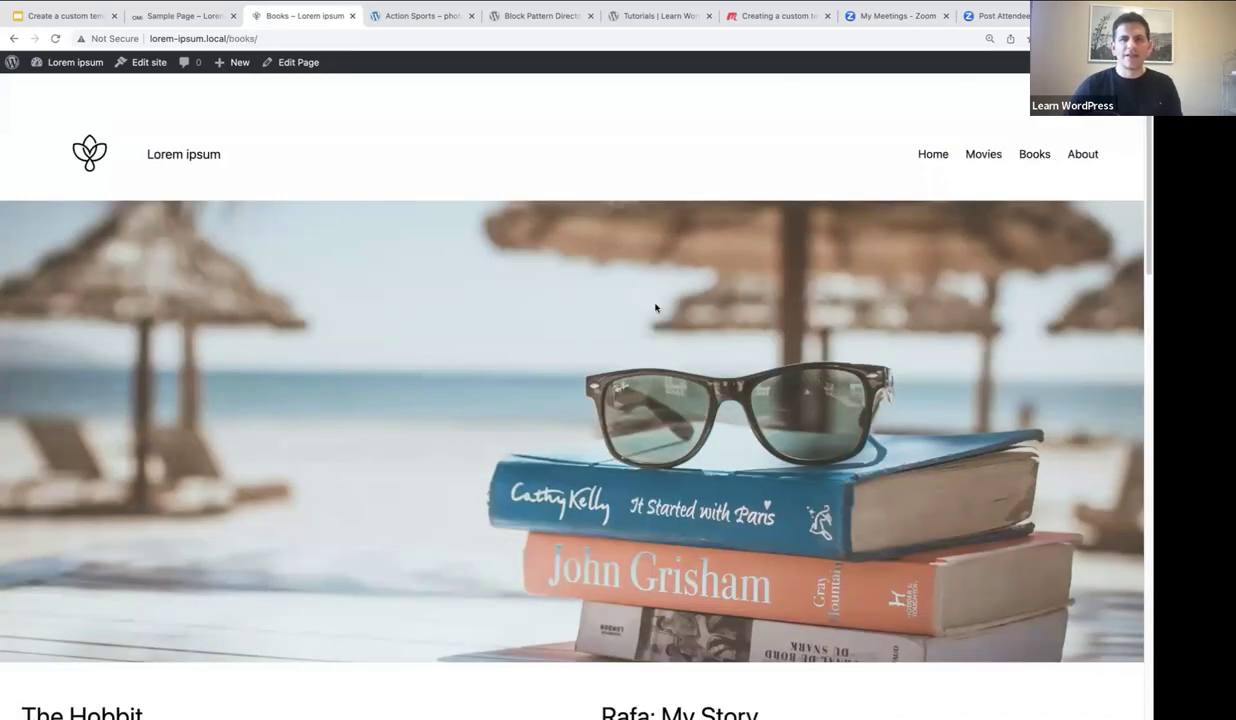
scroll(666, 341, down, 9)
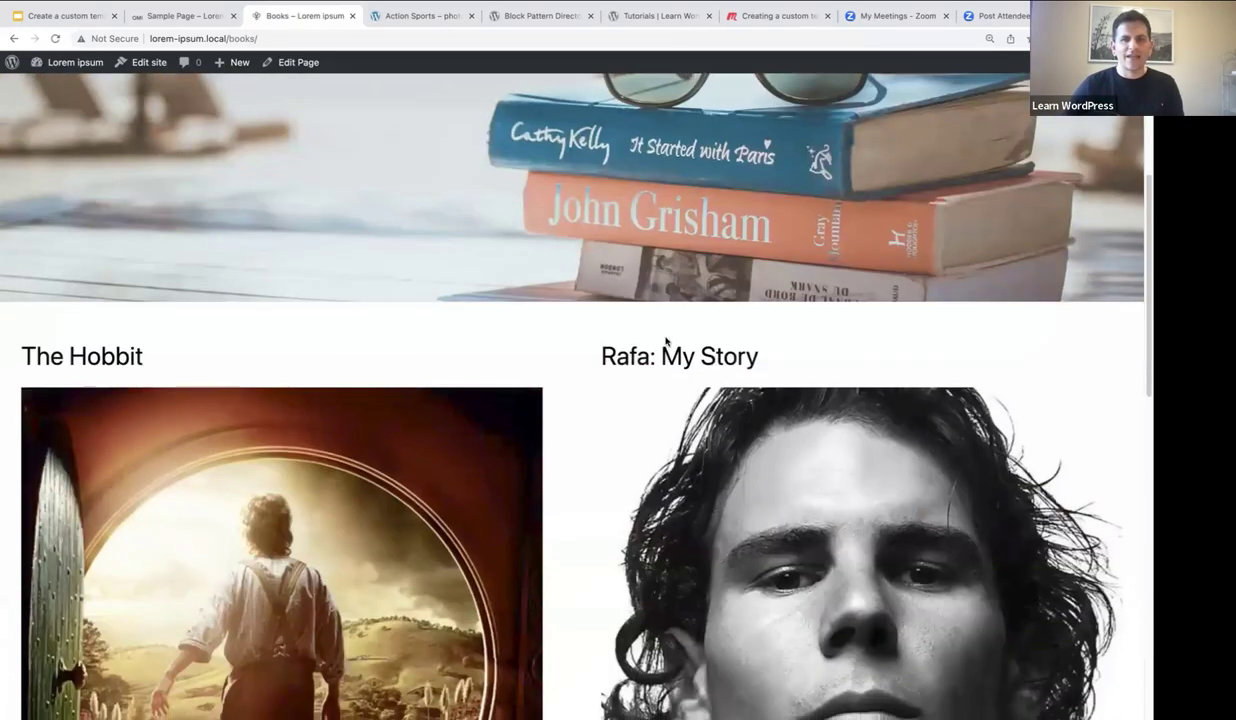
scroll(666, 341, down, 1)
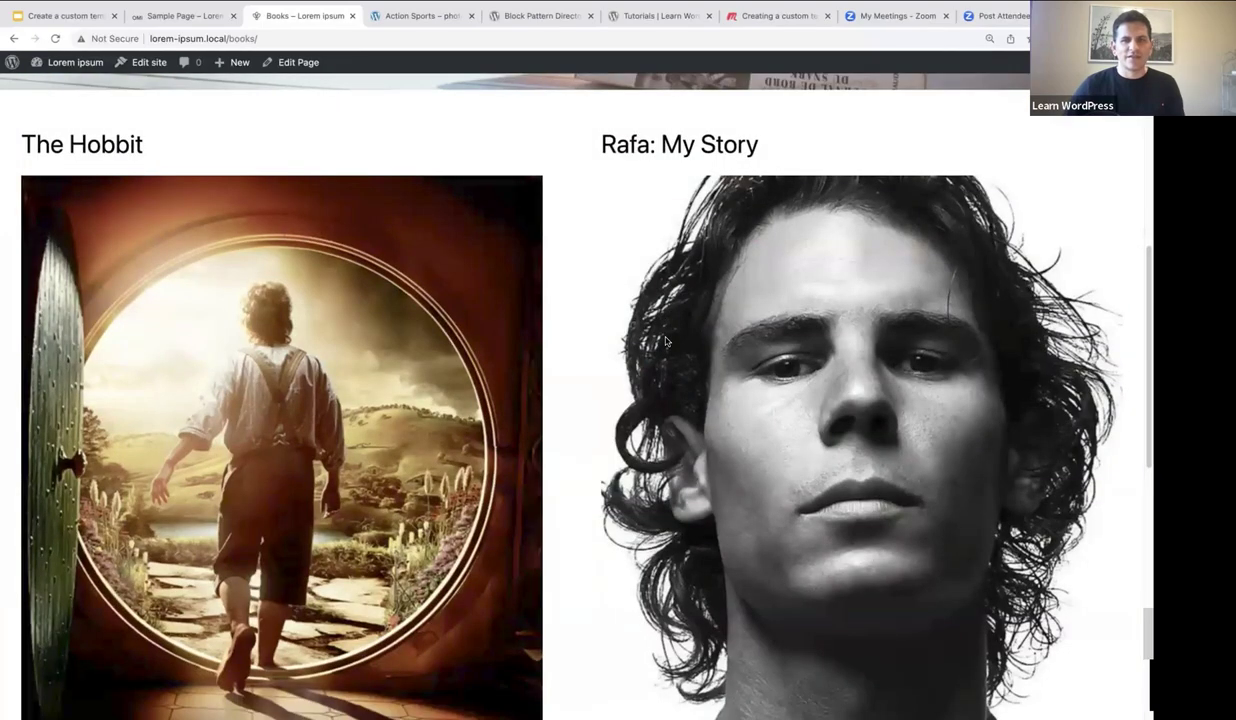
scroll(666, 341, down, 3)
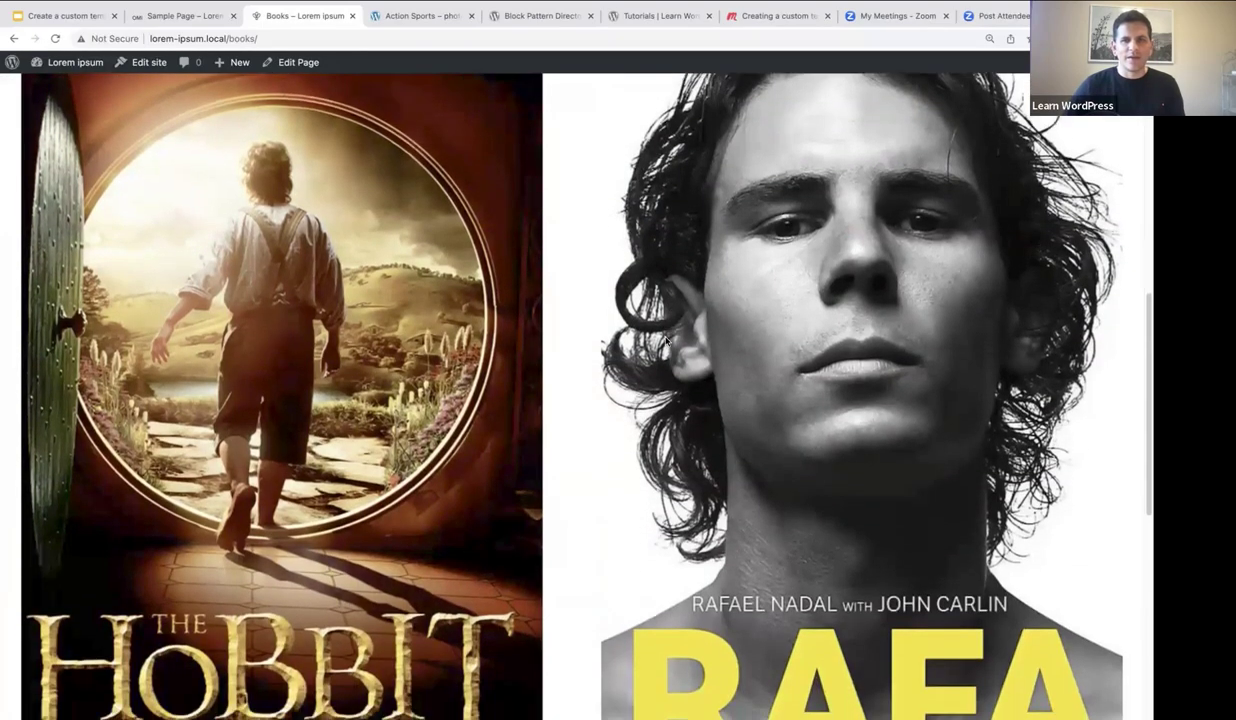
scroll(665, 340, down, 10)
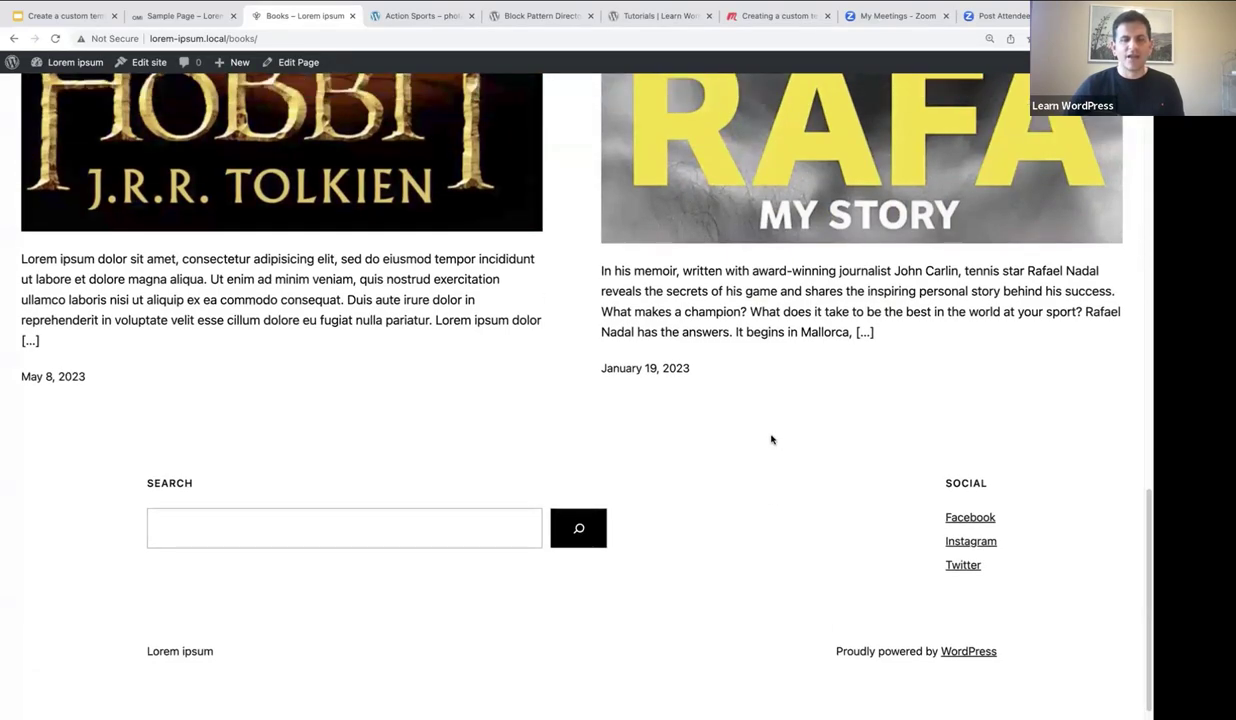
scroll(771, 439, up, 9)
scroll(543, 414, up, 6)
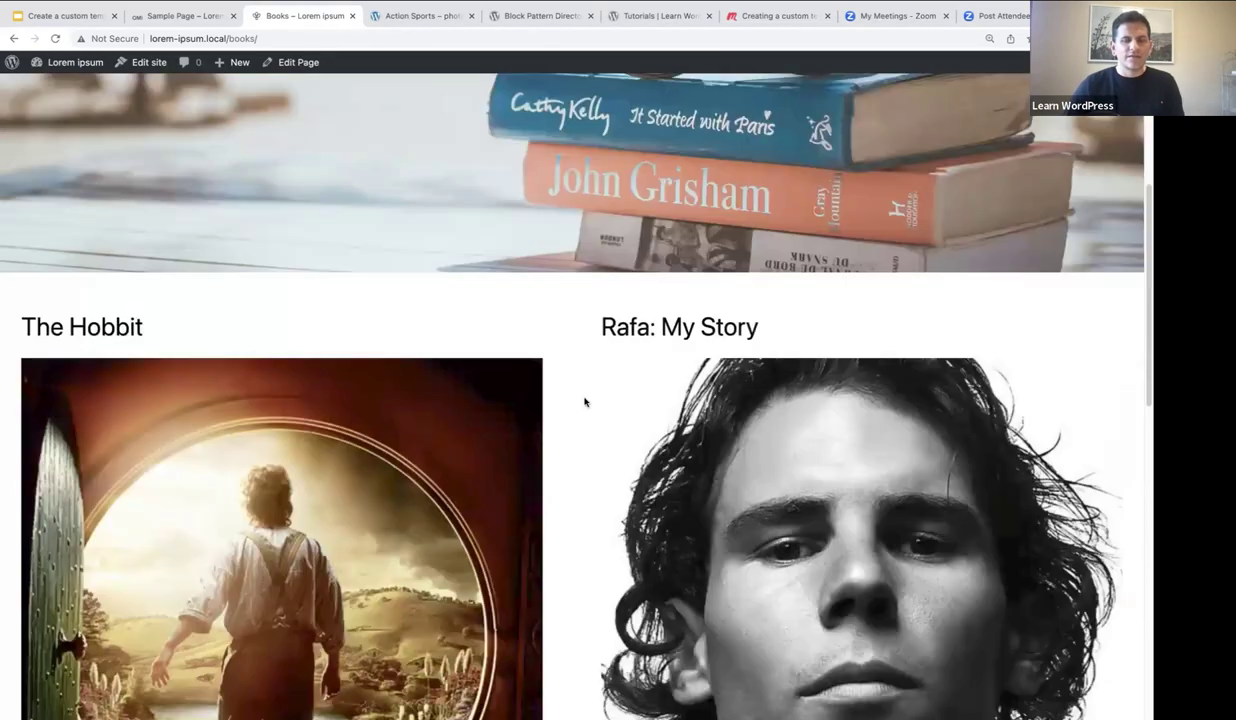
scroll(470, 365, up, 1)
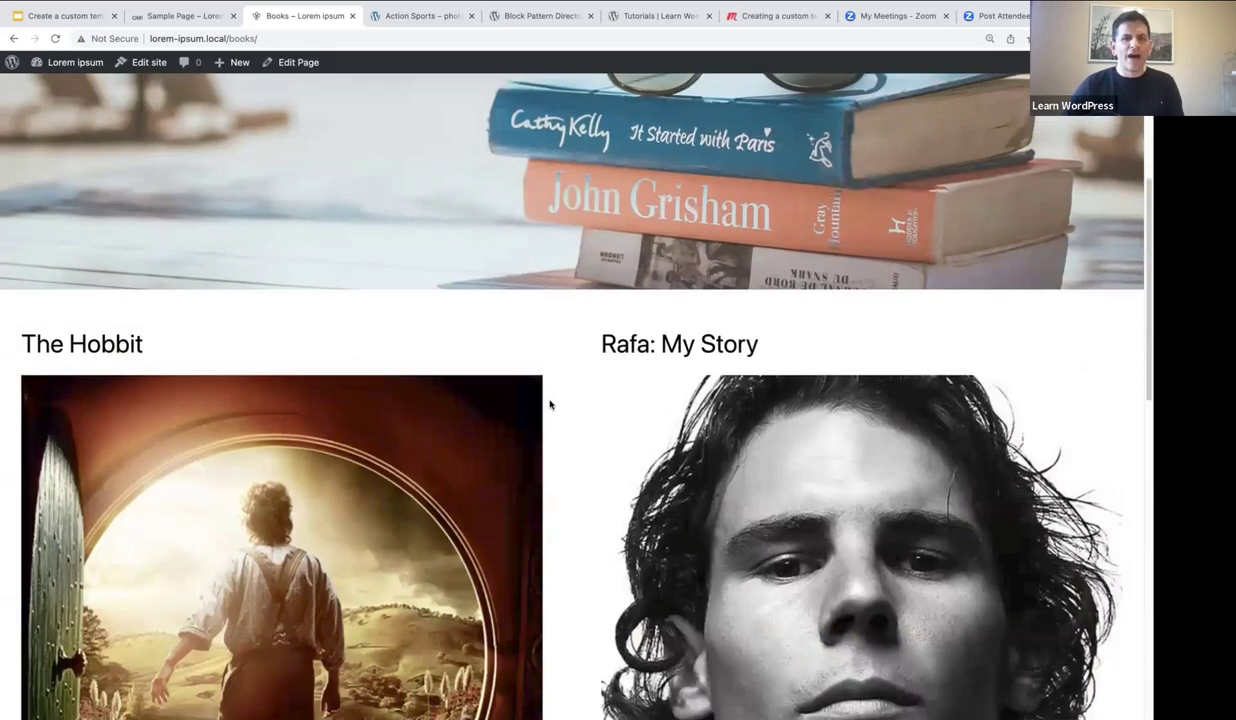
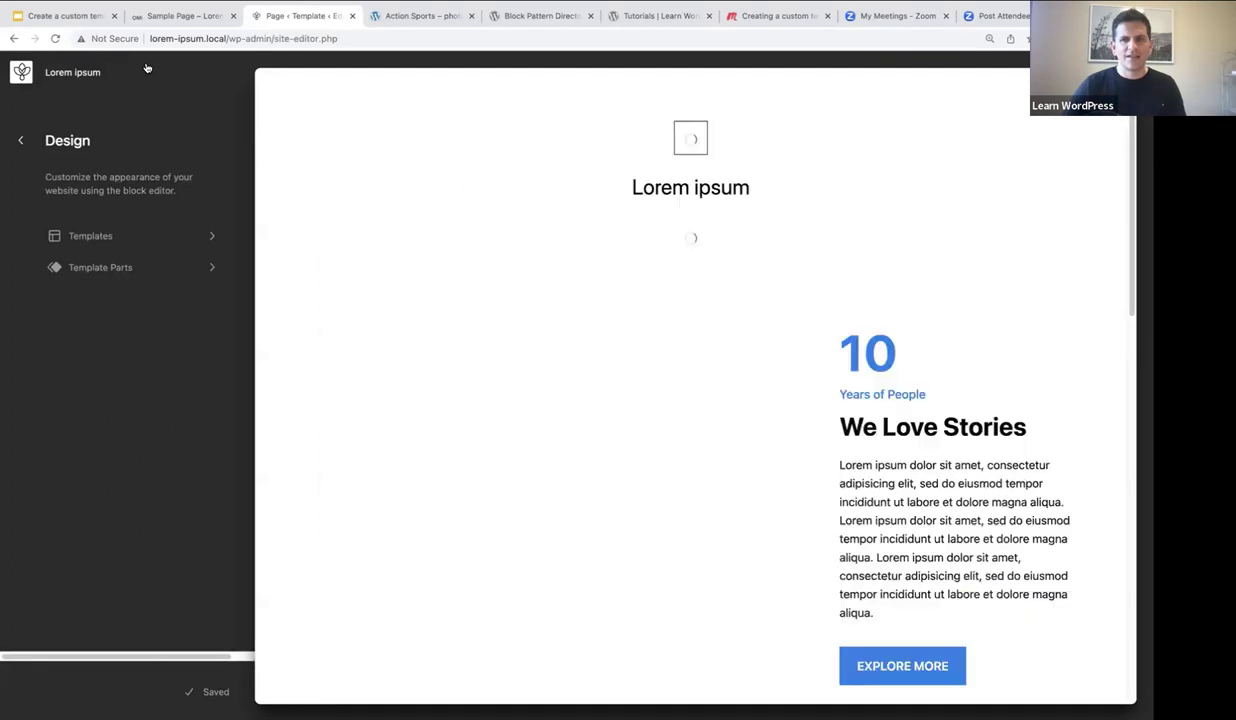
Open the Books Template for editing in the site editor and show the list view of its blocks.
click(110, 236)
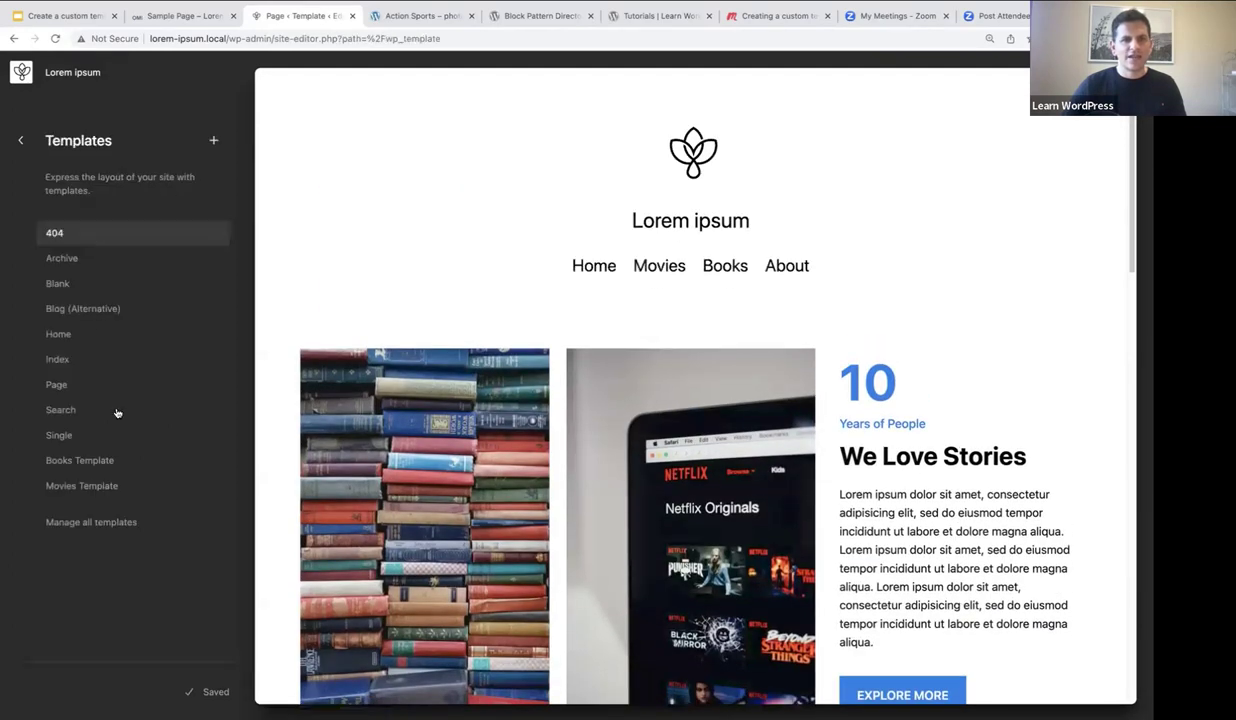
click(96, 459)
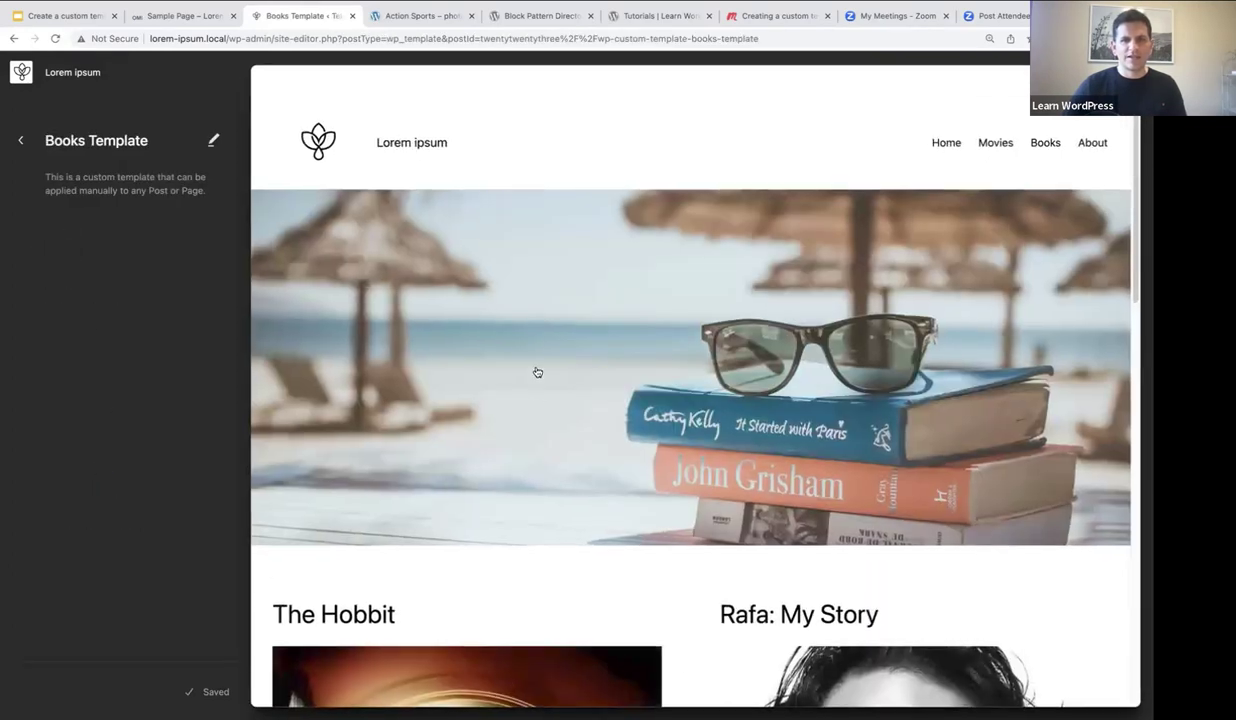
scroll(536, 370, down, 5)
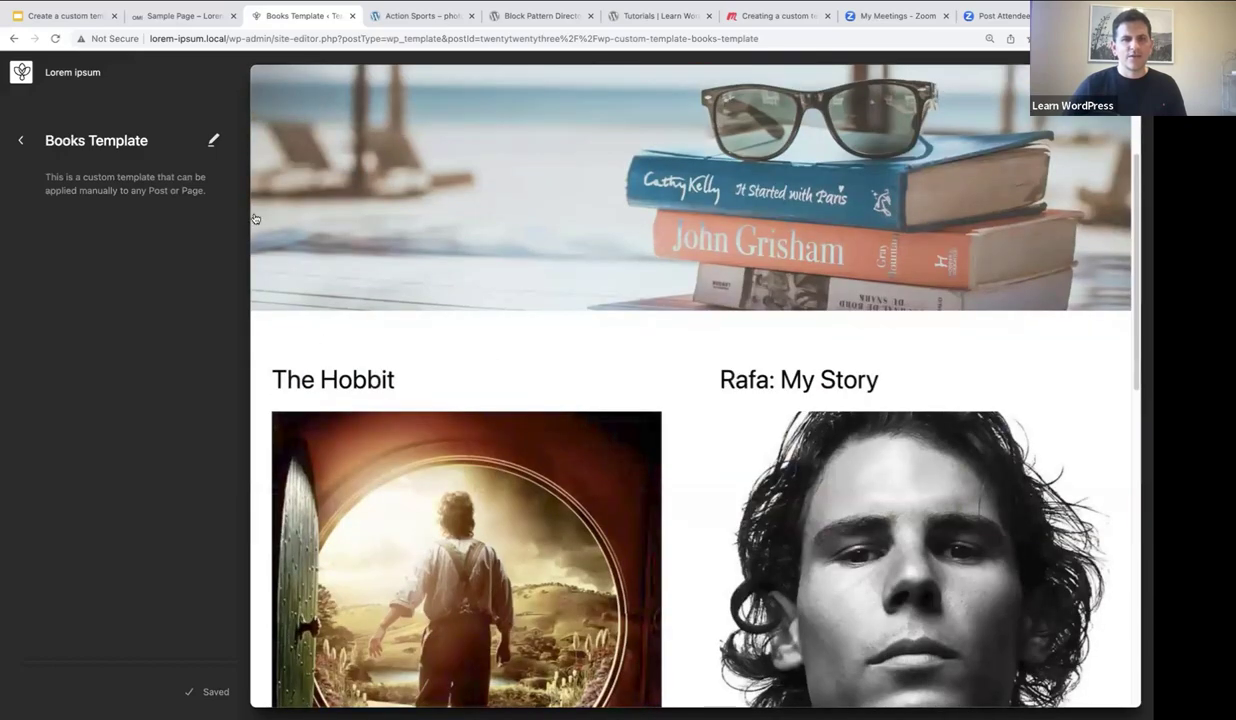
click(382, 342)
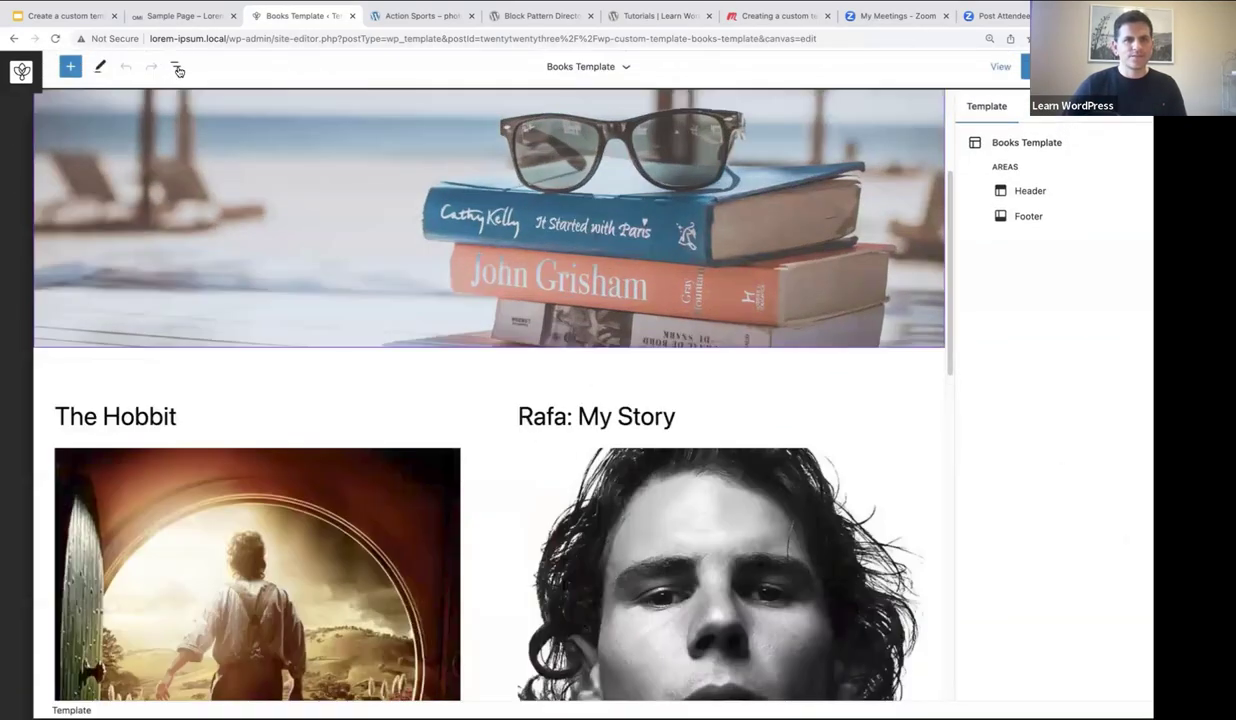
click(178, 70)
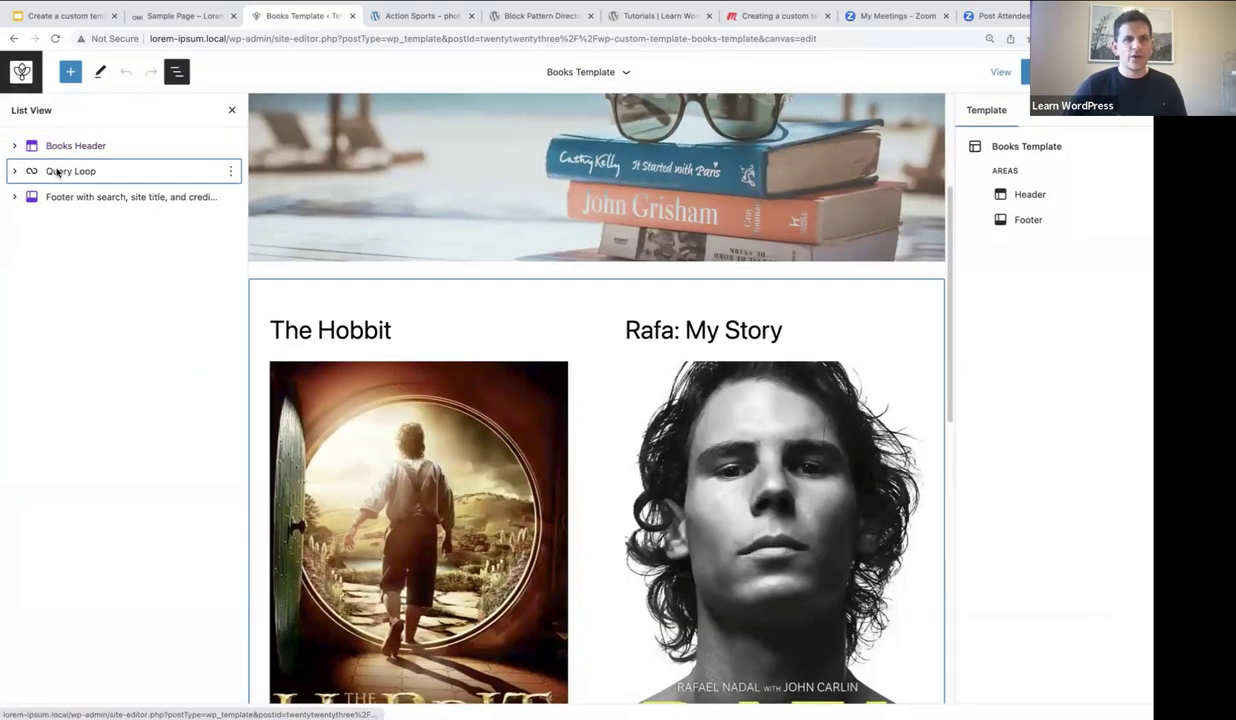
Replace the Query Loop's pattern with Small image and title and check the listing down to the footer.
click(62, 172)
click(379, 121)
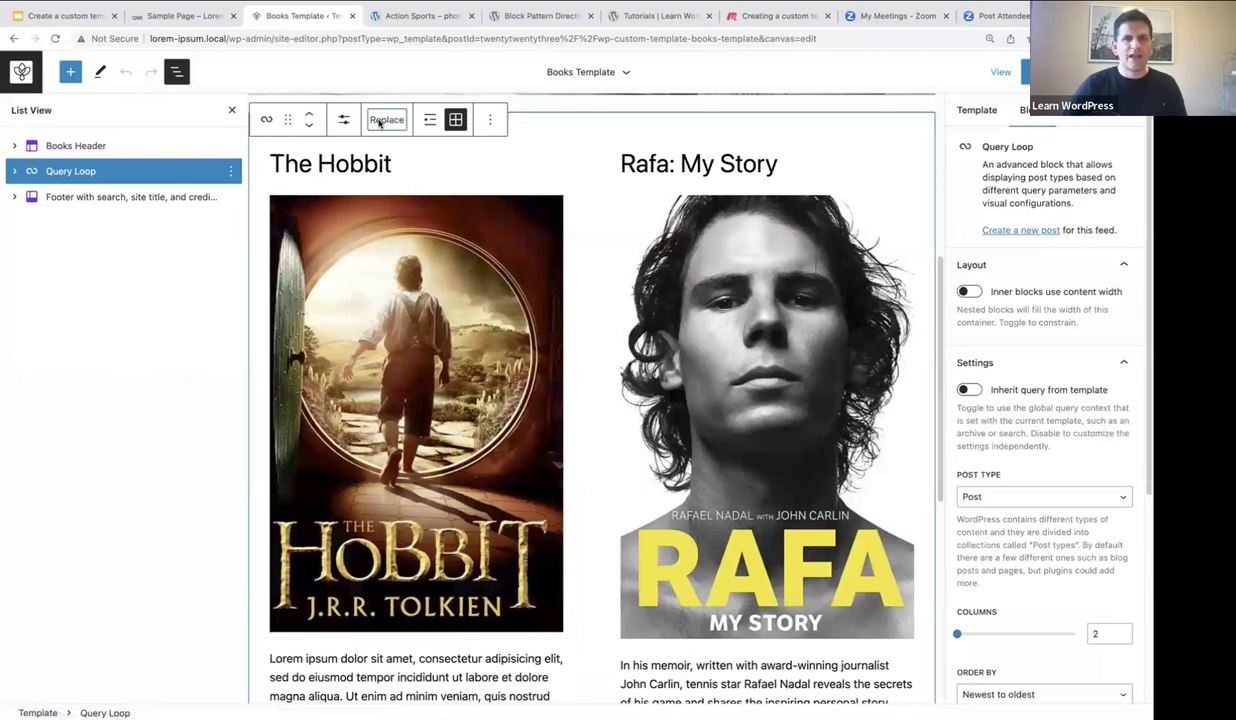
scroll(430, 334, down, 3)
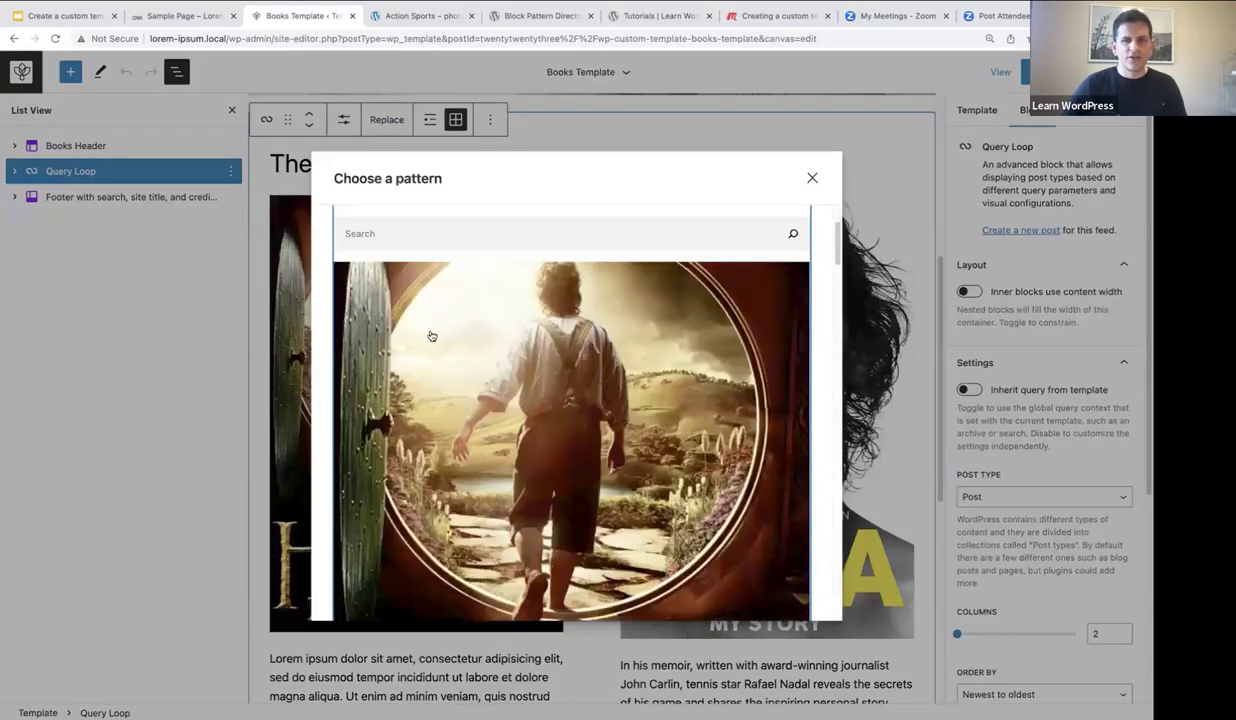
scroll(431, 335, down, 10)
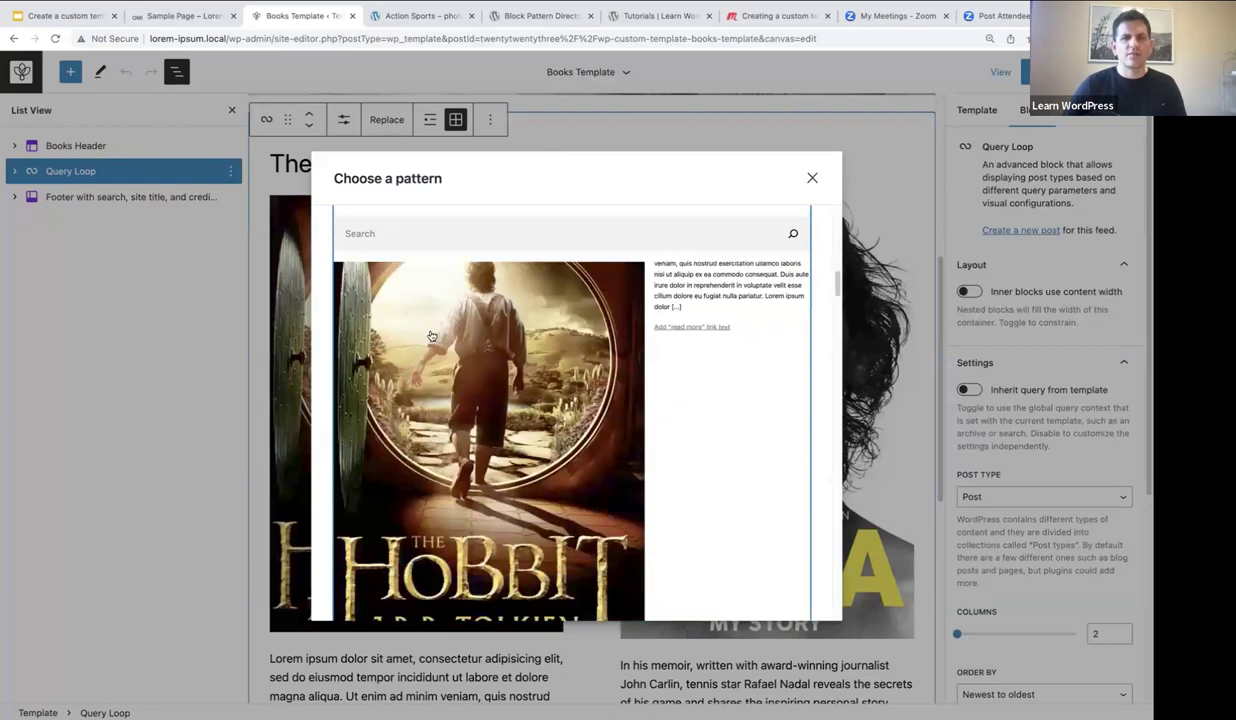
scroll(431, 335, down, 10)
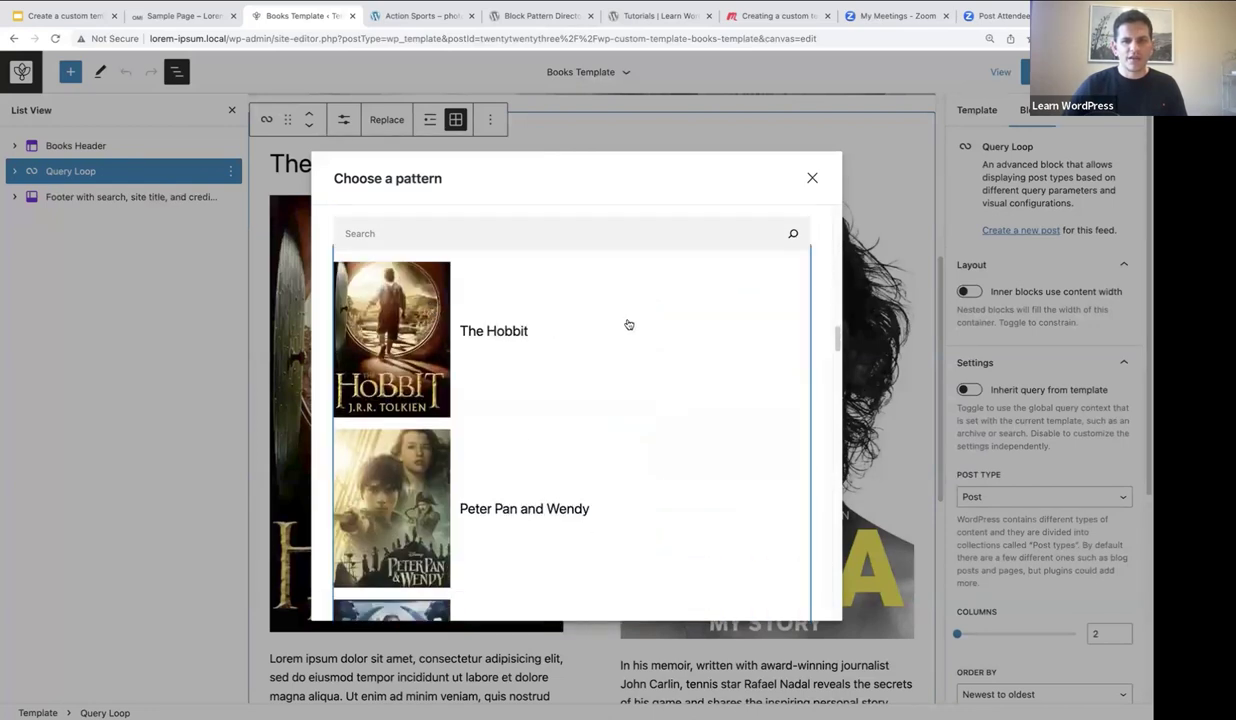
scroll(597, 355, down, 5)
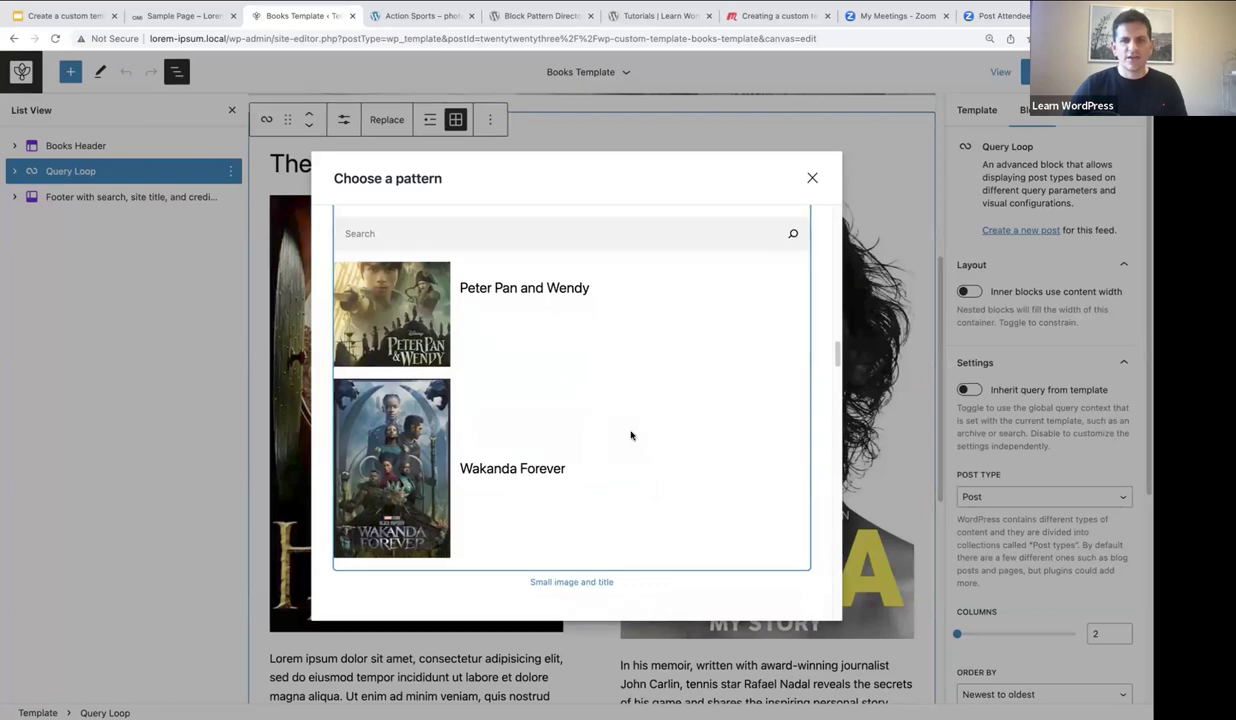
click(603, 424)
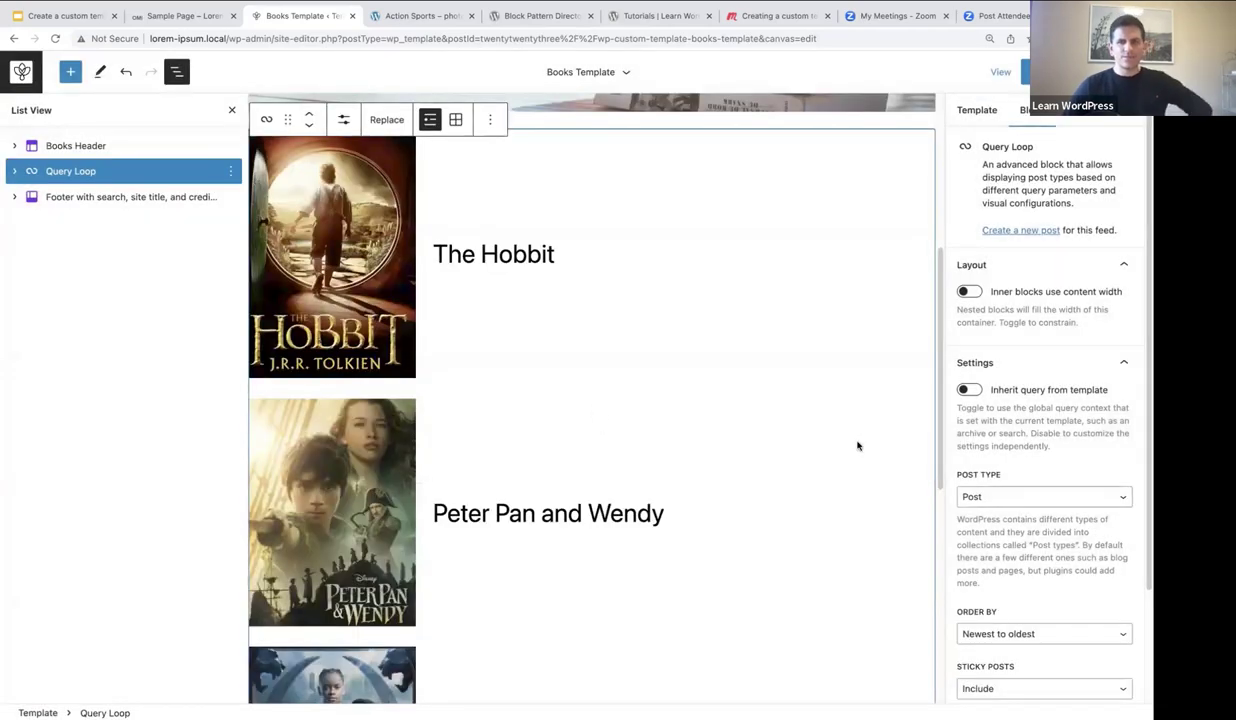
scroll(782, 410, down, 5)
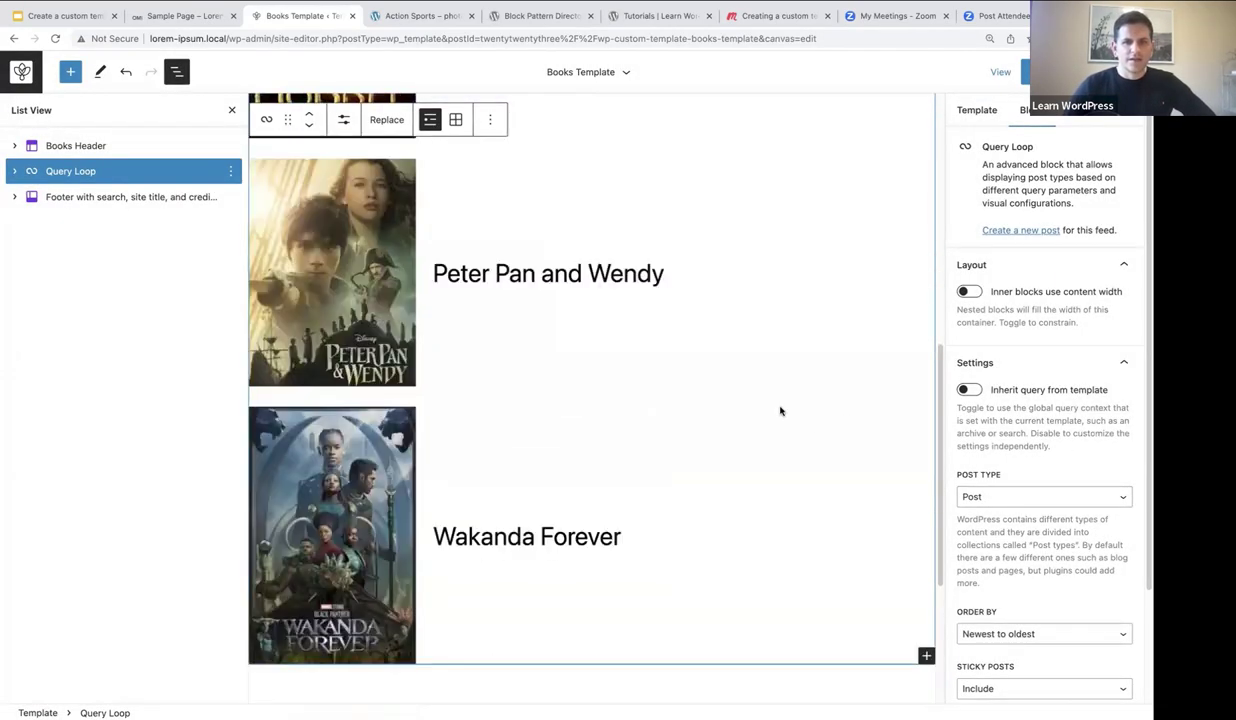
scroll(1038, 520, down, 3)
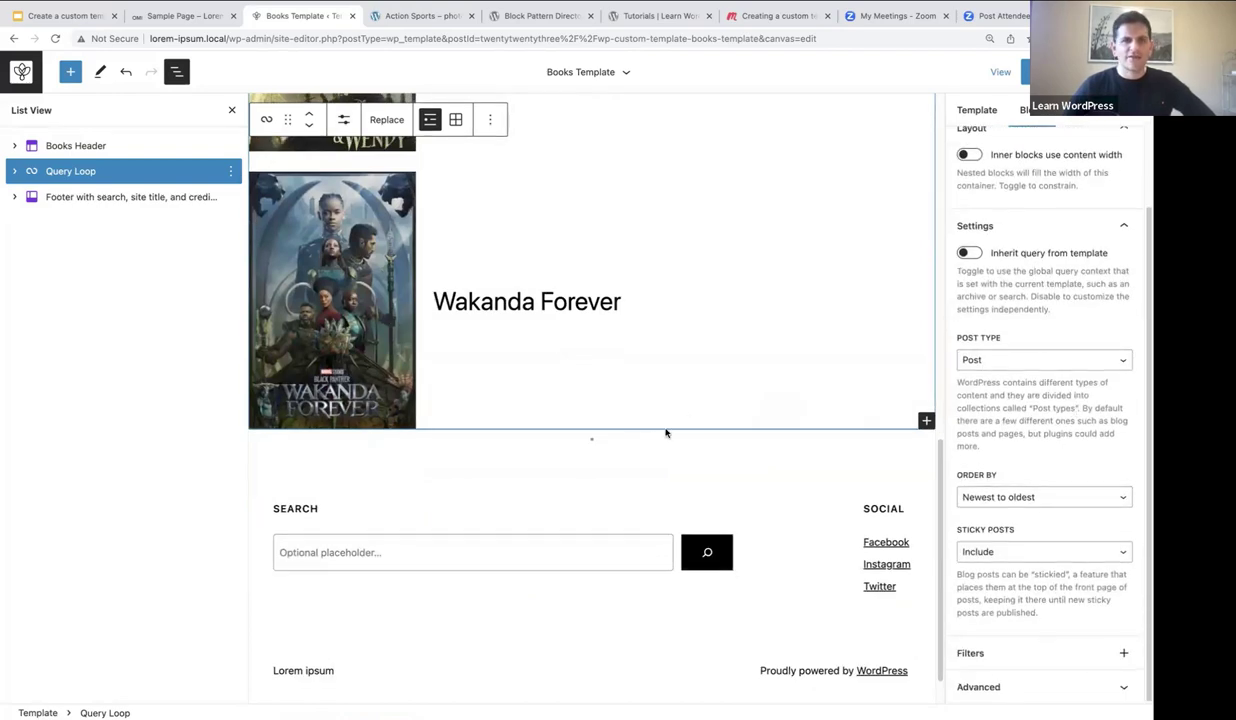
scroll(692, 392, up, 5)
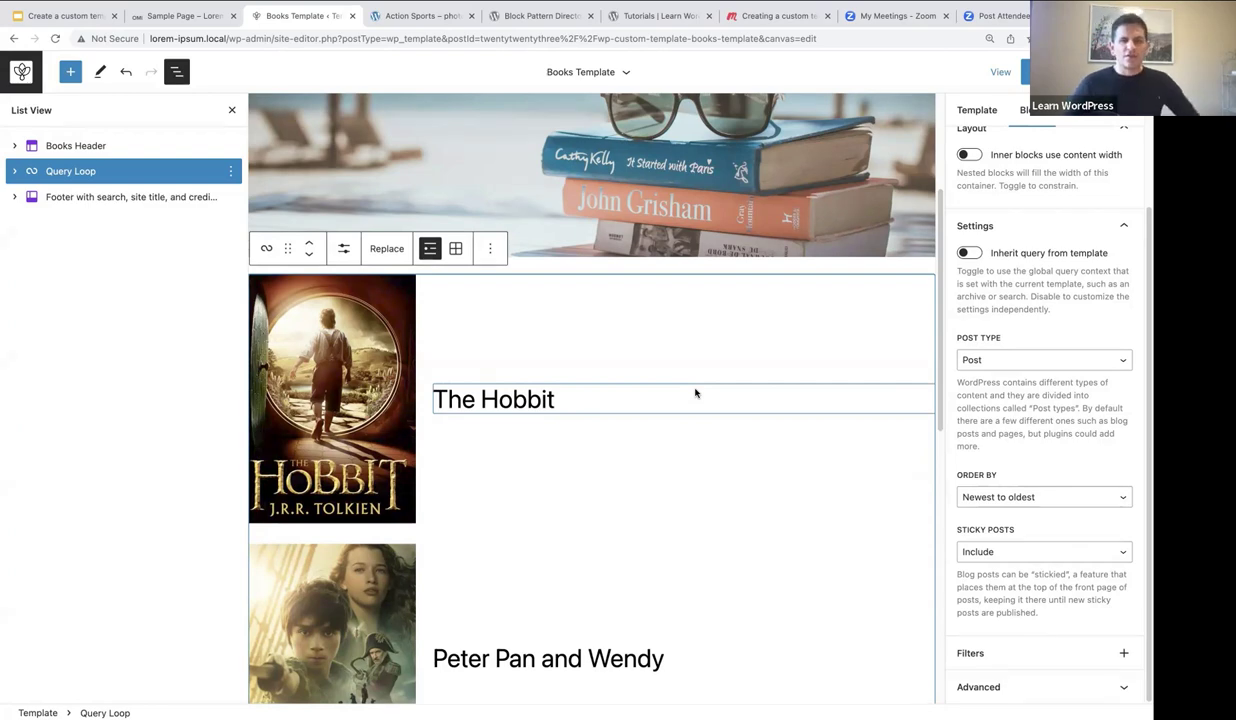
Save the Books Template and return to the list of templates.
click(1030, 72)
click(1013, 72)
click(22, 72)
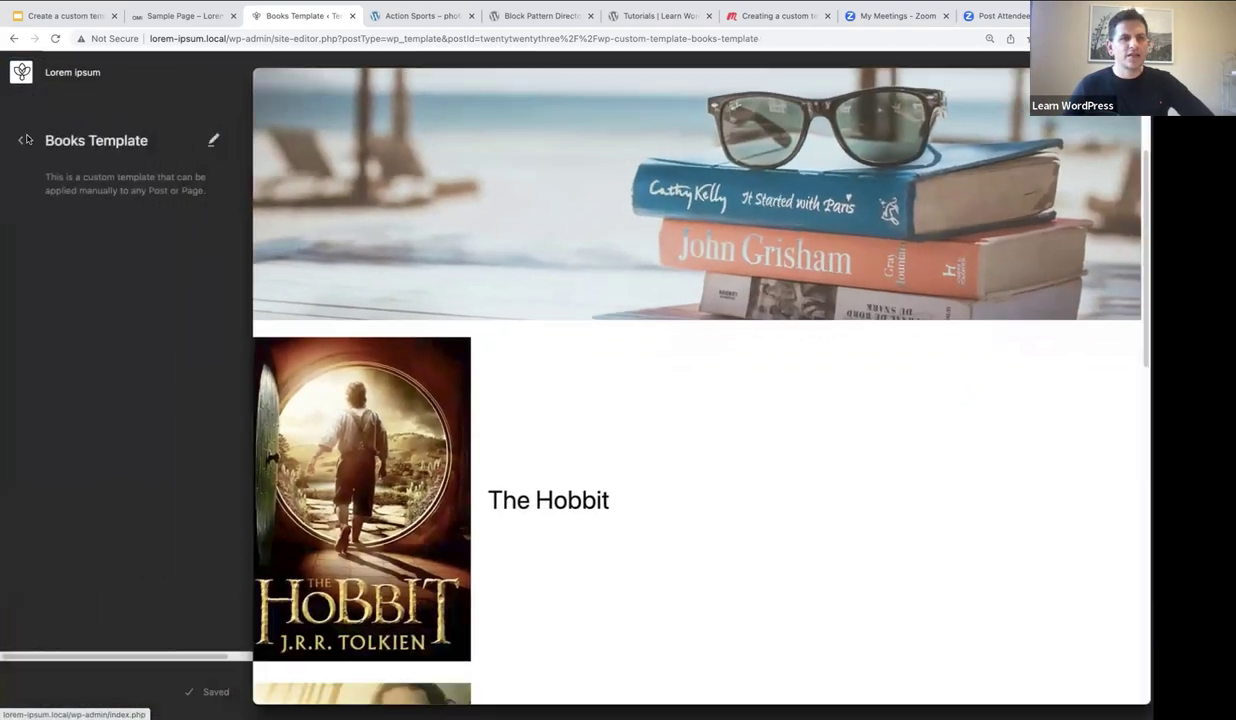
click(24, 140)
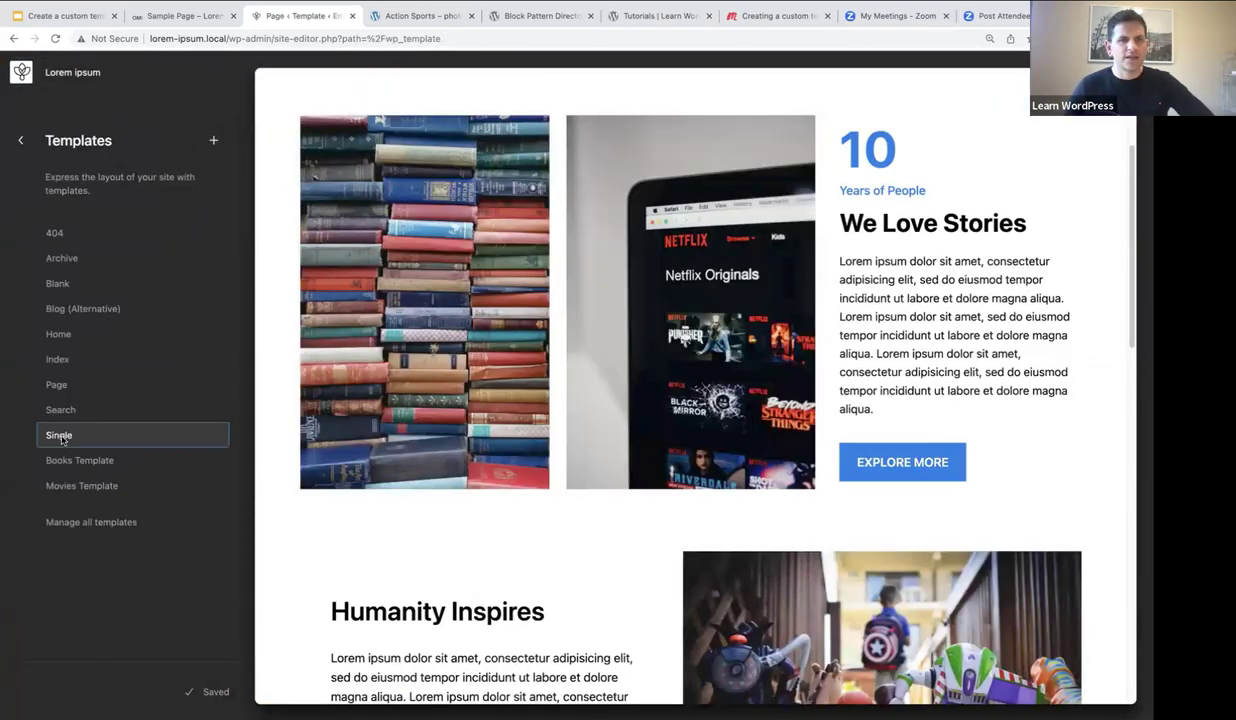
Open the Single template to examine its layout, and go back to the list of templates.
click(56, 434)
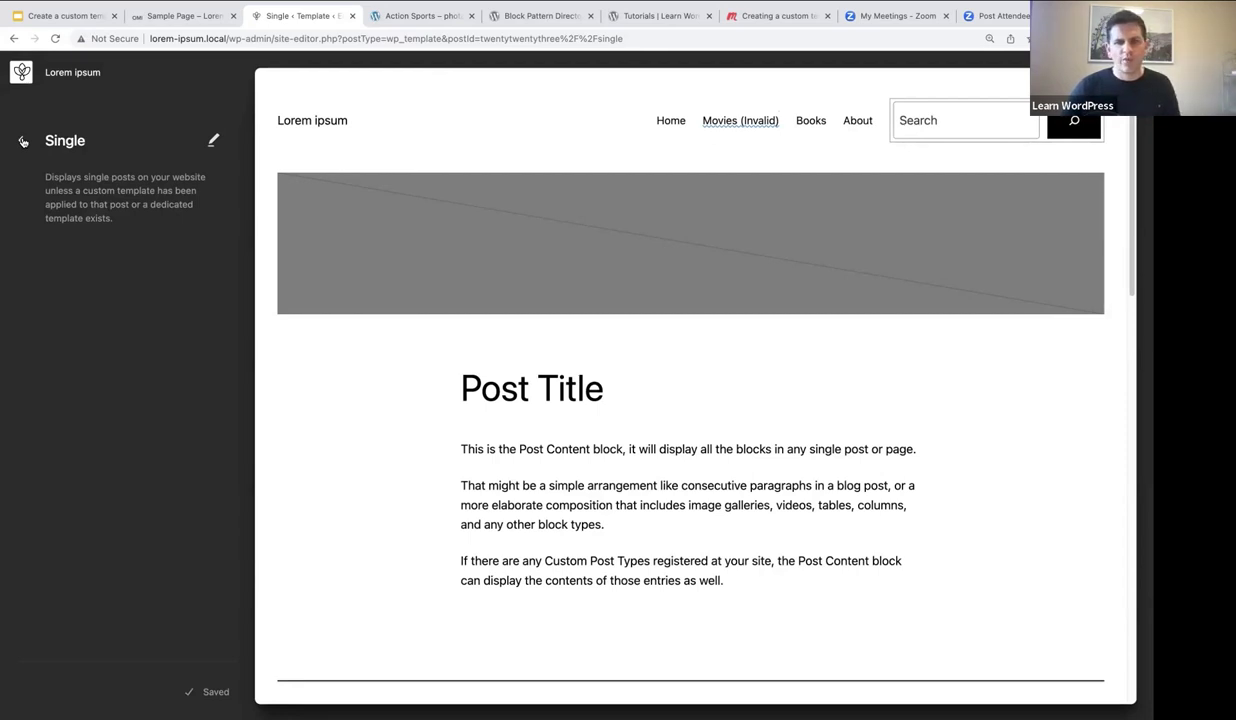
click(23, 141)
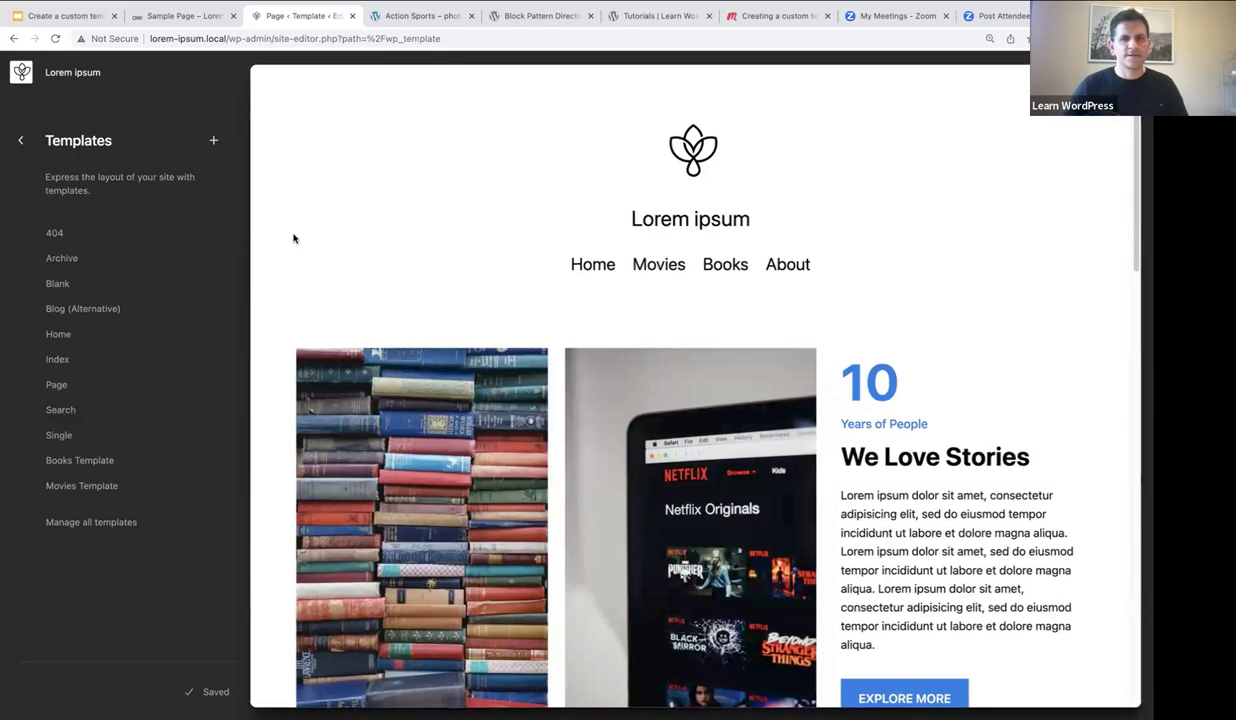
scroll(293, 238, down, 2)
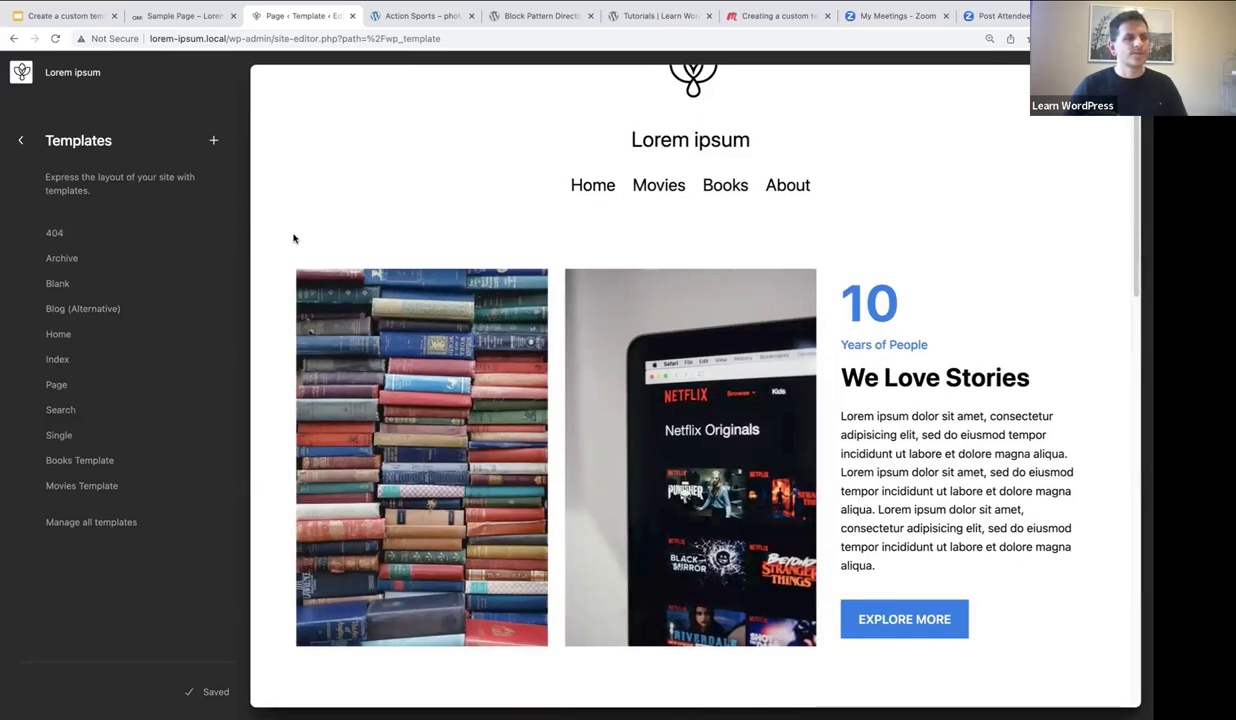
scroll(339, 243, up, 2)
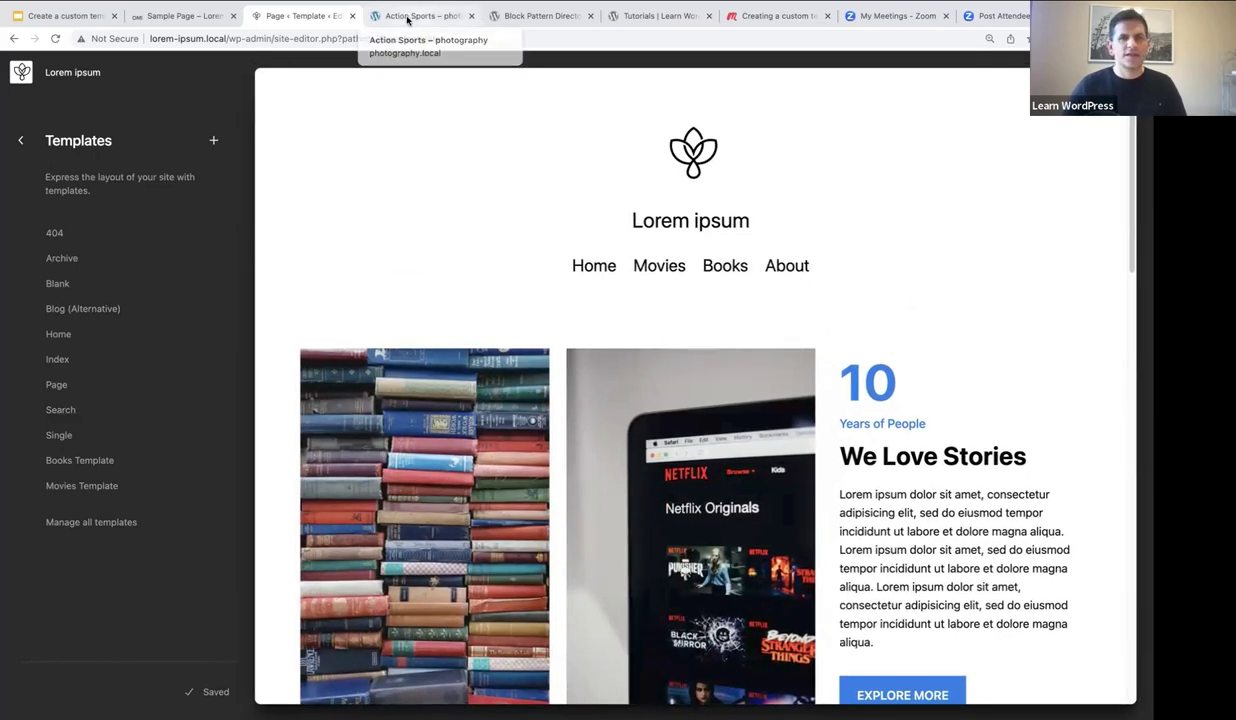
Switch to the photography site, pass through its dashboard to the homepage, and view the header and quote section.
click(408, 17)
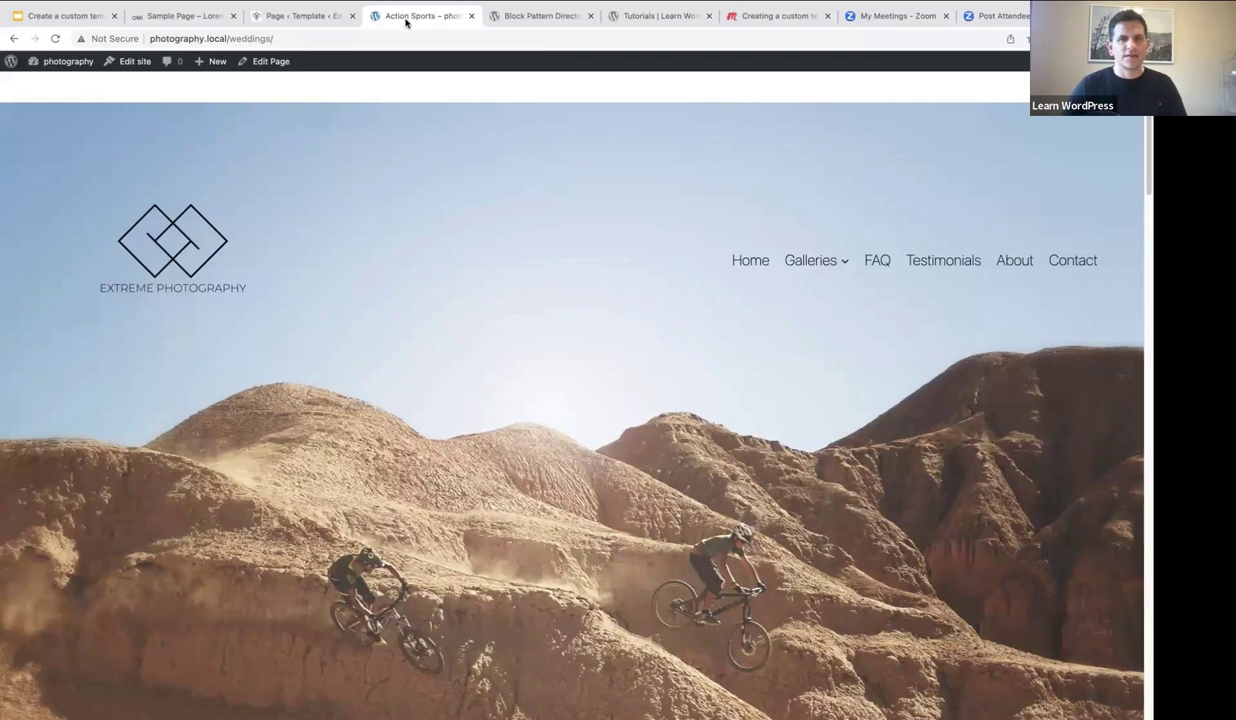
mouse_move(43, 66)
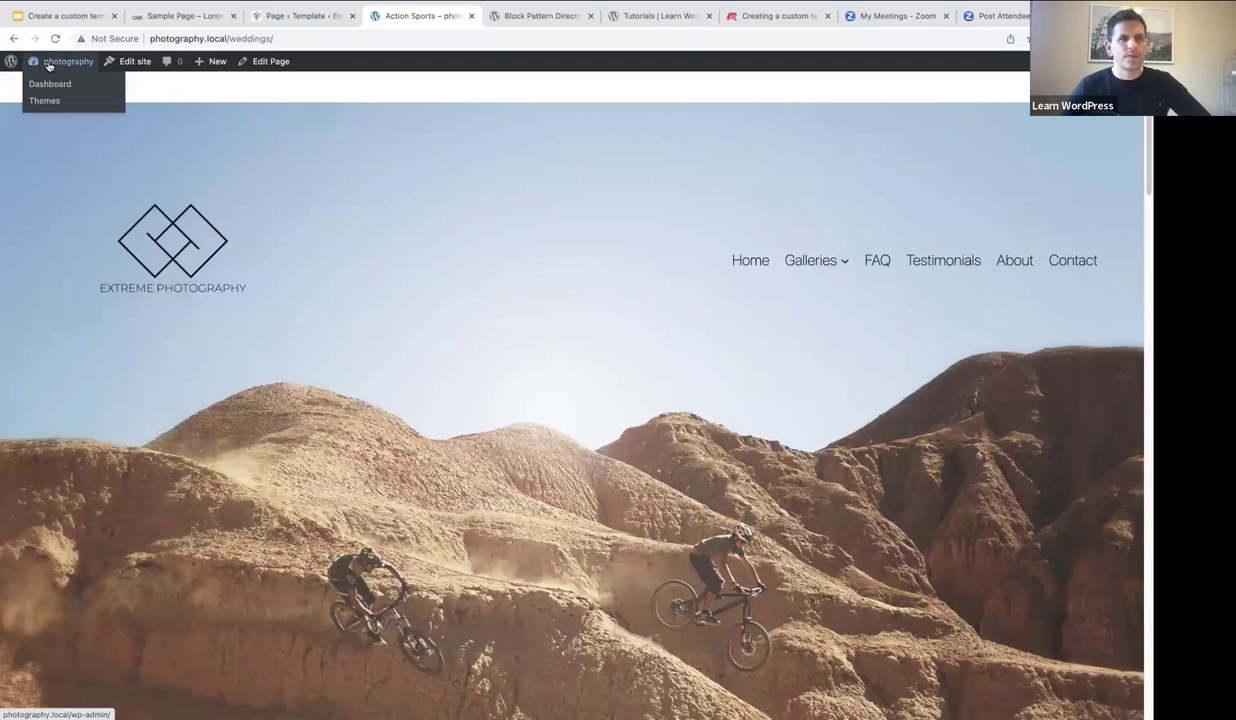
click(47, 63)
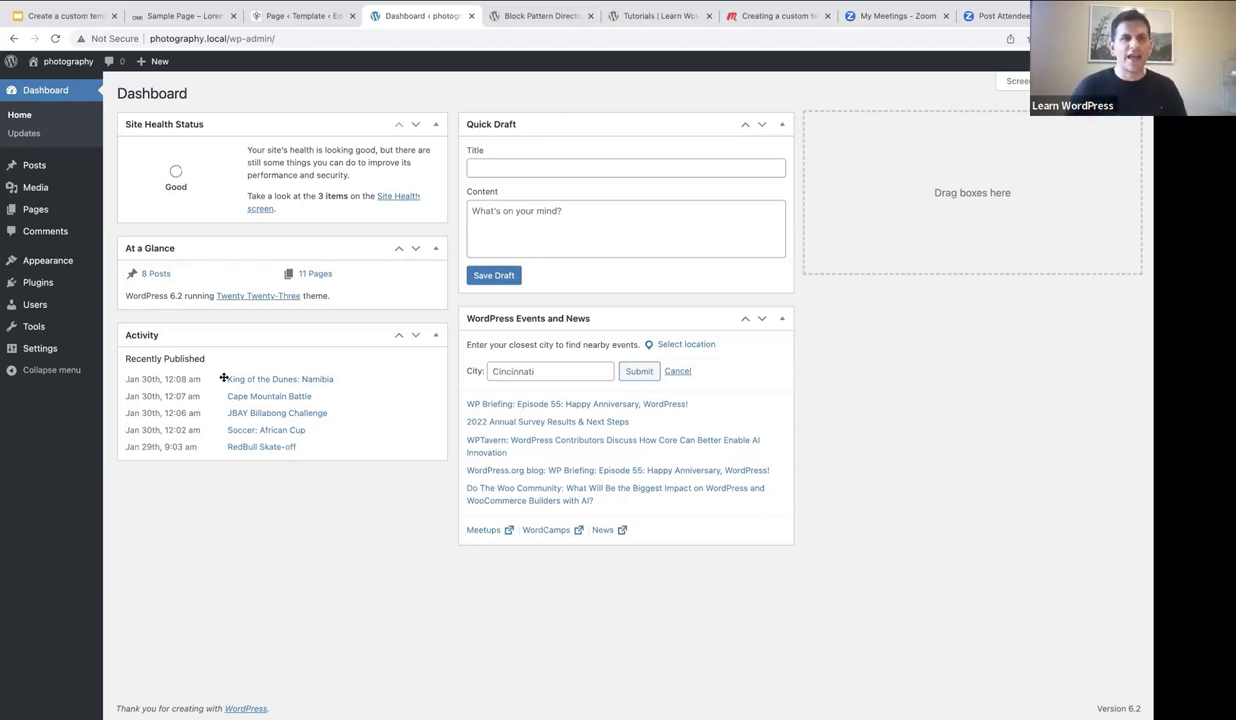
click(60, 63)
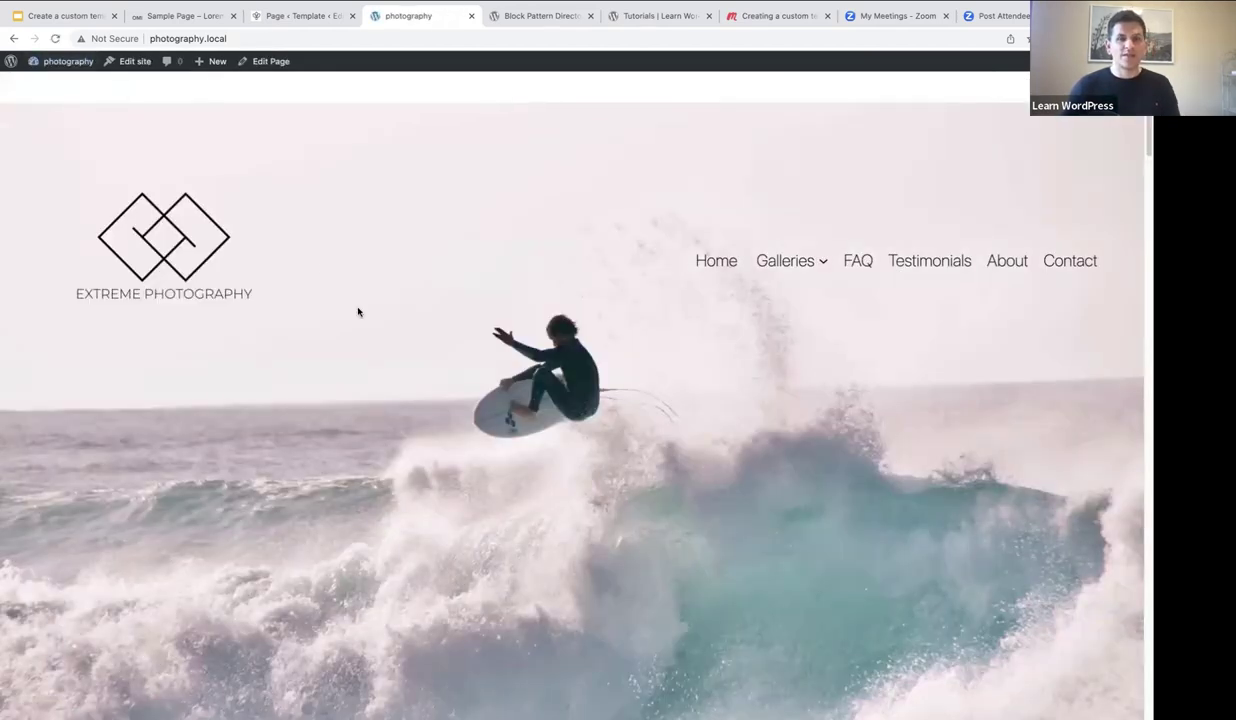
scroll(266, 427, down, 3)
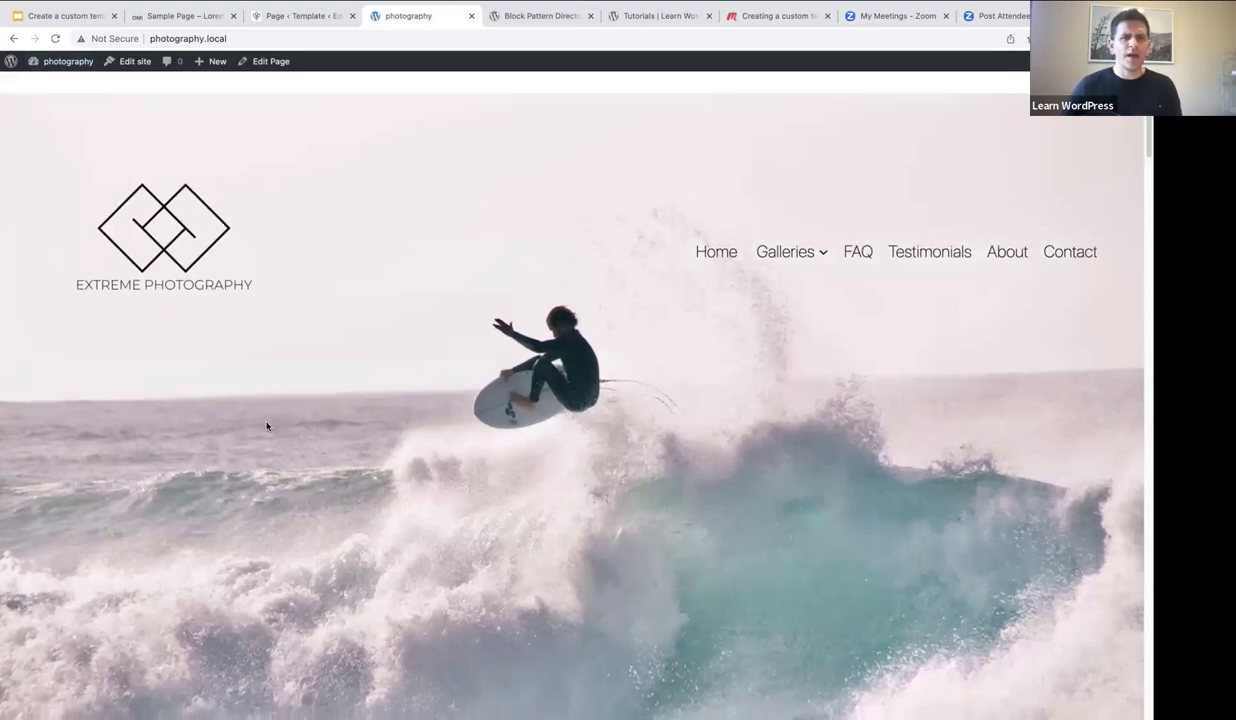
scroll(266, 427, down, 3)
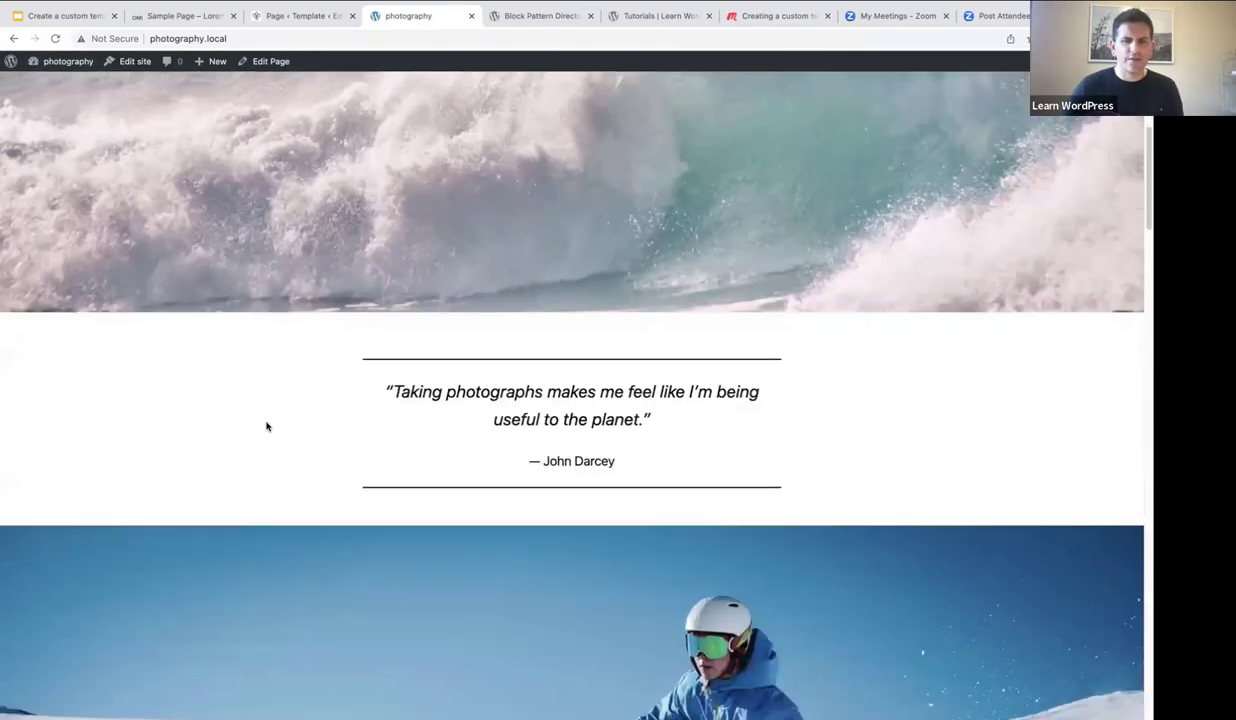
scroll(265, 425, up, 3)
scroll(266, 428, up, 3)
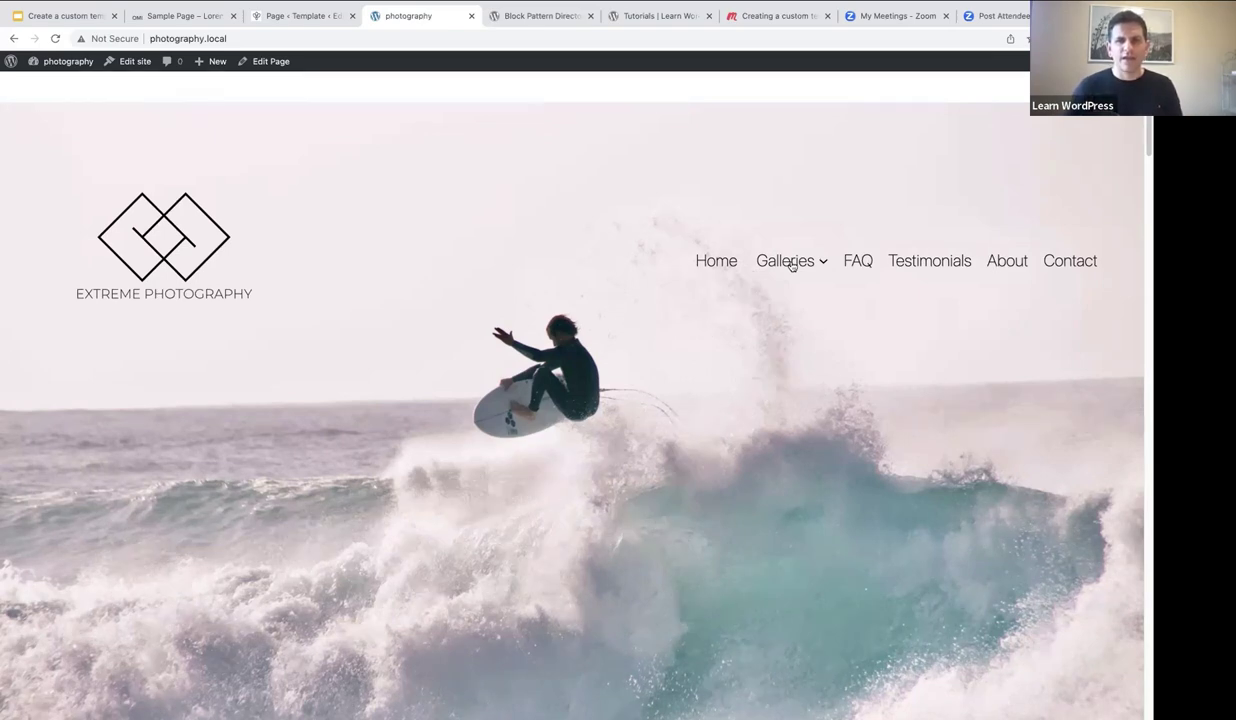
Open the Action Sports page under Galleries and examine its header and two-column post listing down to the footer.
click(790, 263)
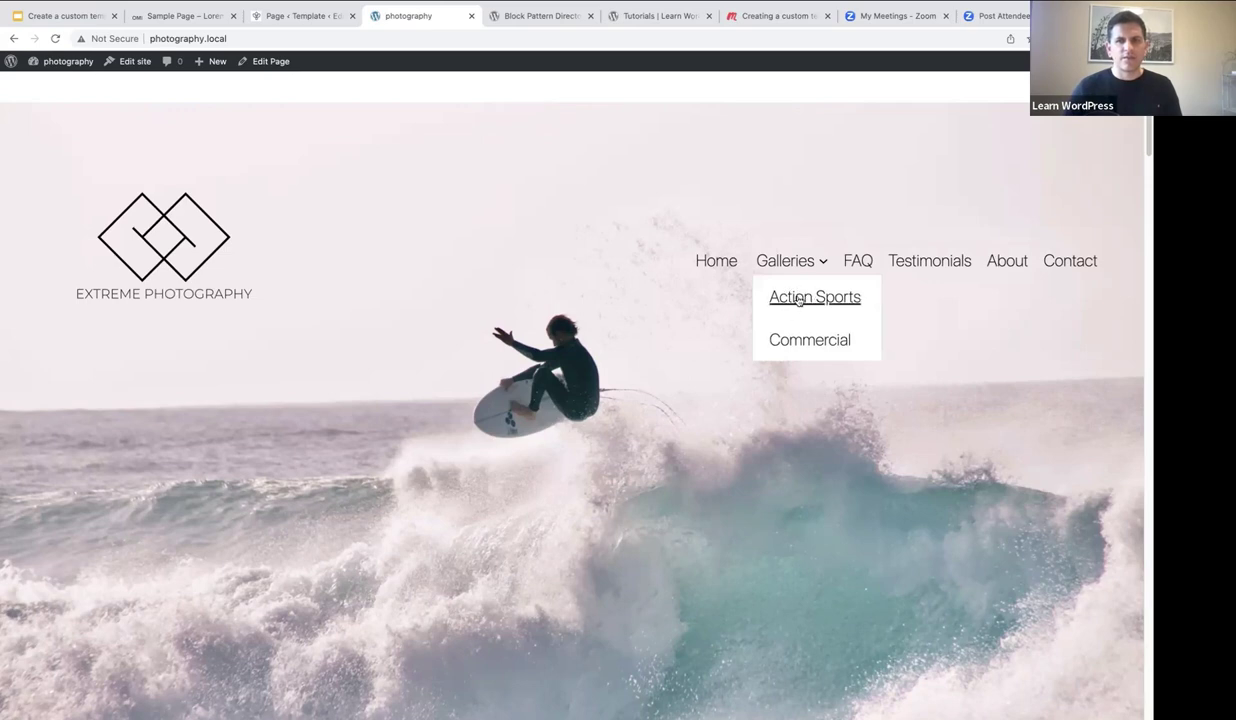
click(800, 298)
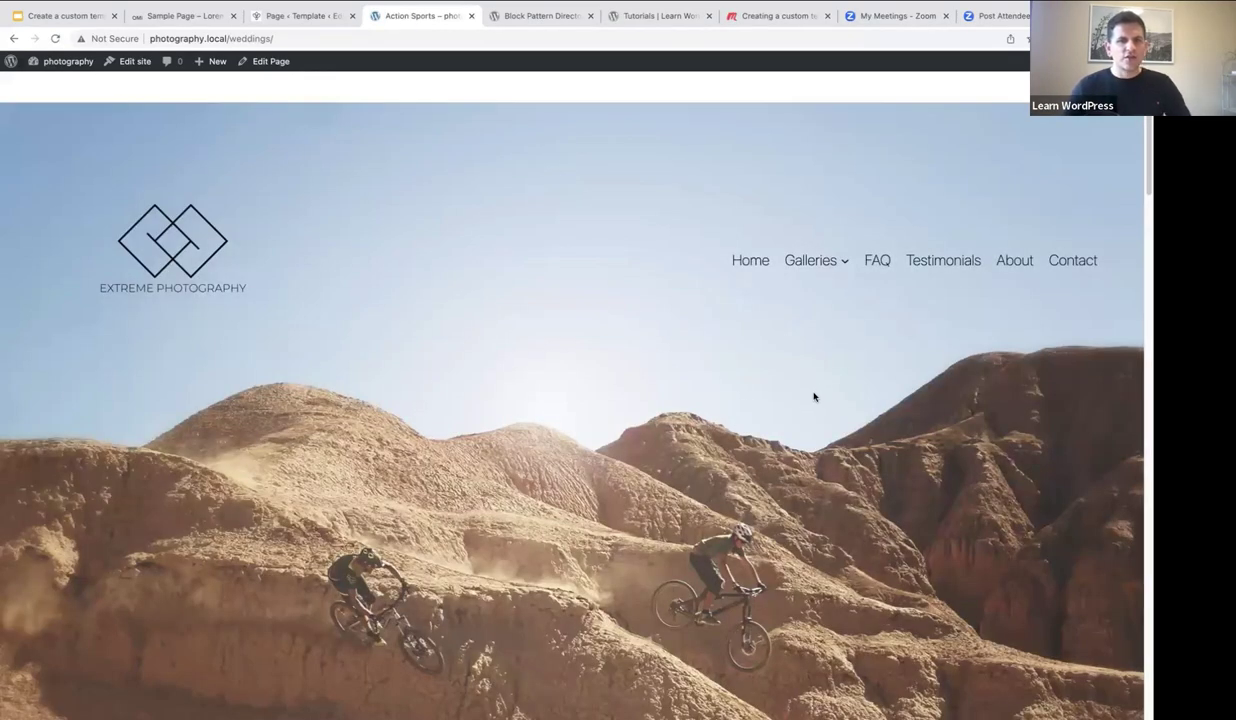
scroll(814, 396, down, 1)
scroll(814, 396, down, 1)
scroll(814, 396, down, 3)
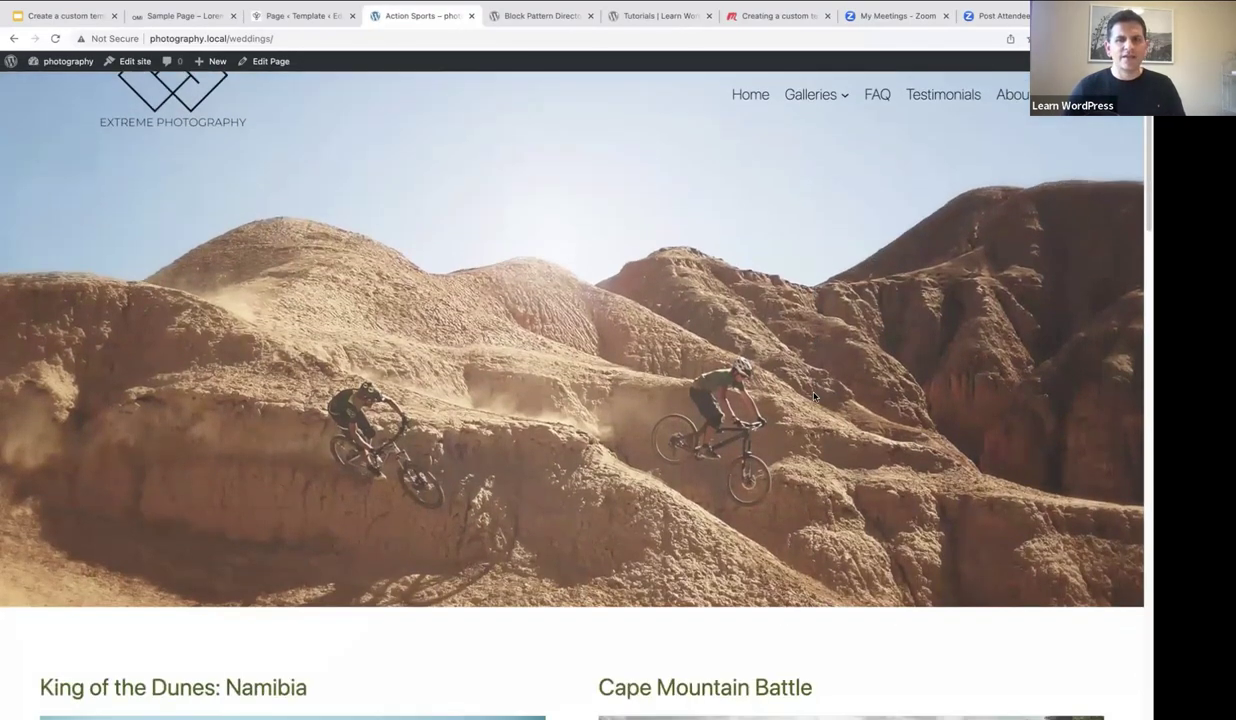
scroll(814, 396, down, 3)
scroll(814, 396, down, 5)
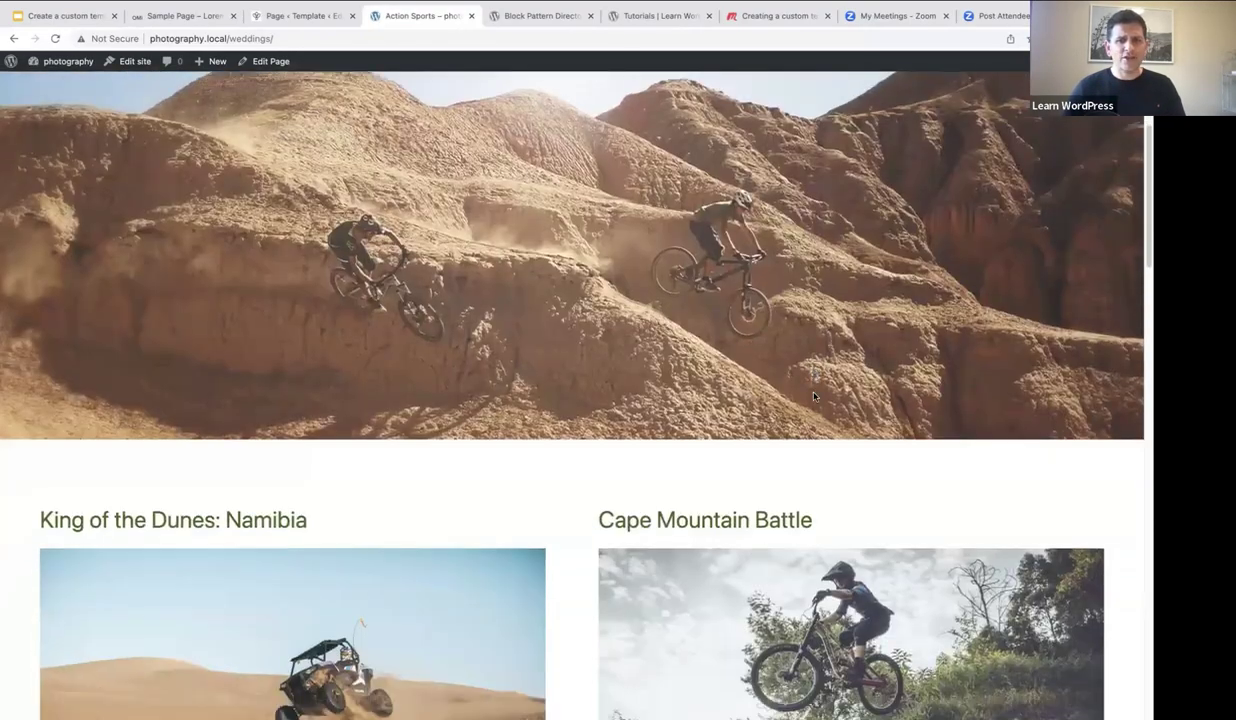
scroll(814, 396, down, 12)
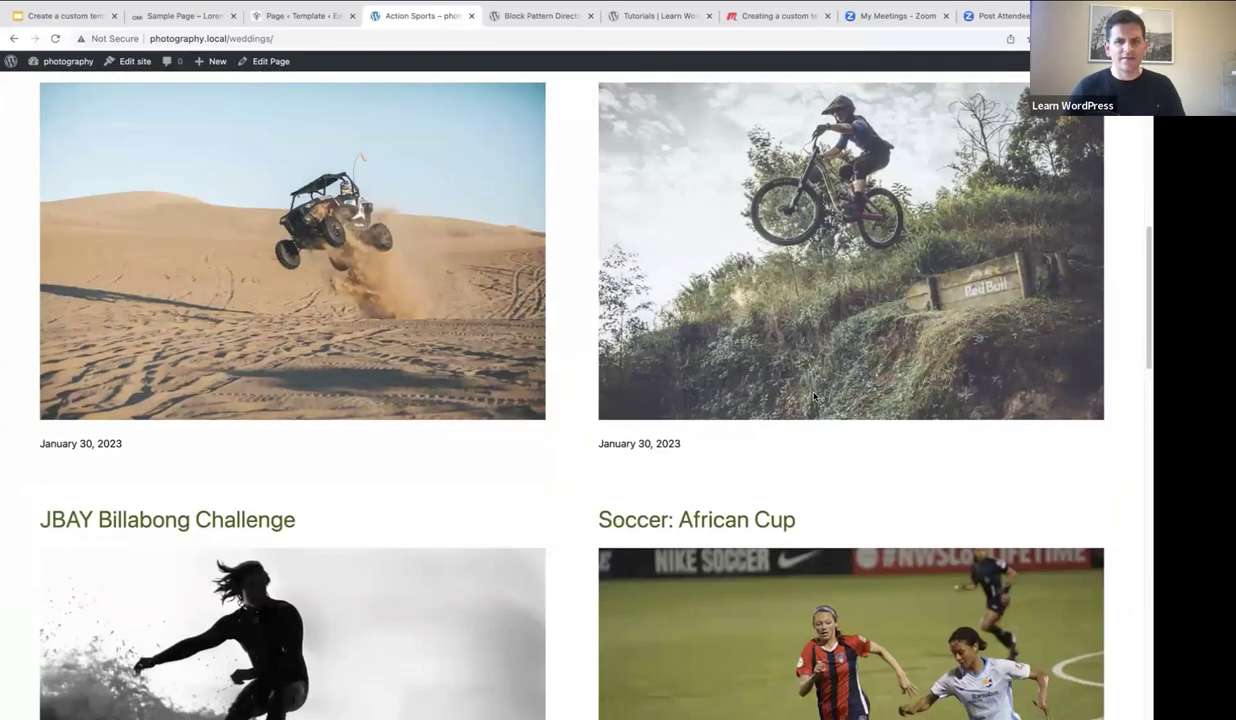
scroll(570, 508, down, 11)
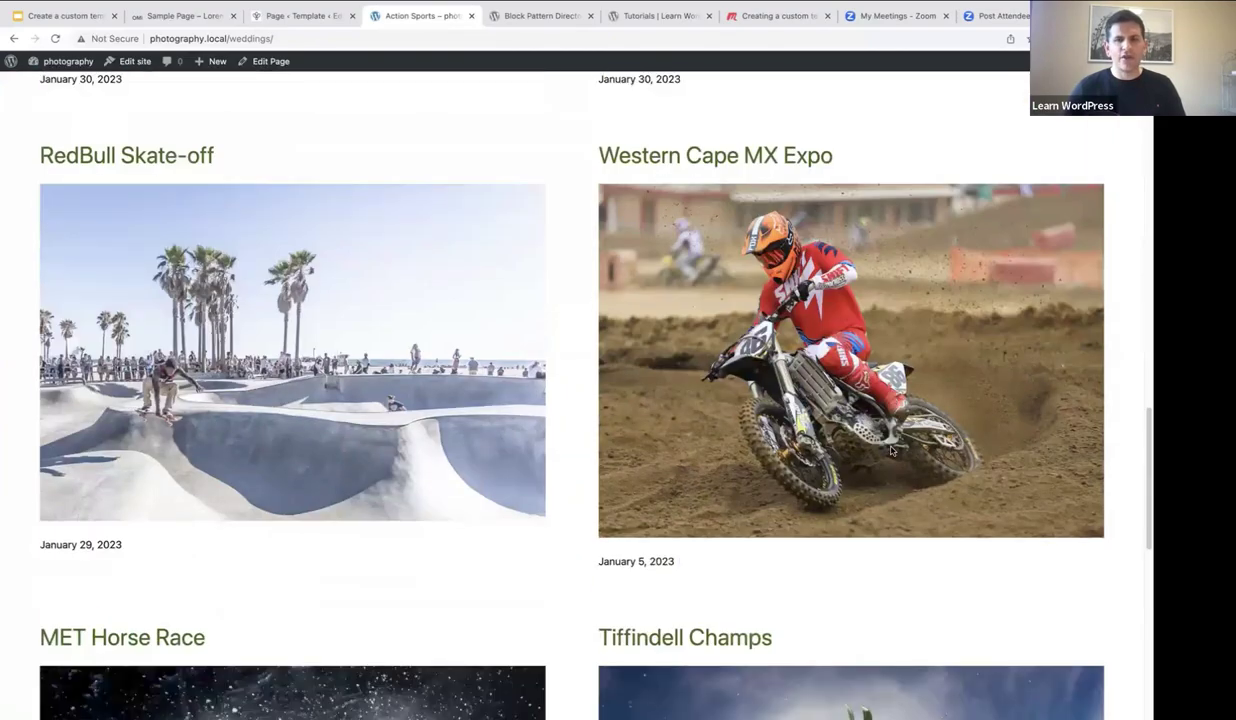
scroll(609, 364, up, 20)
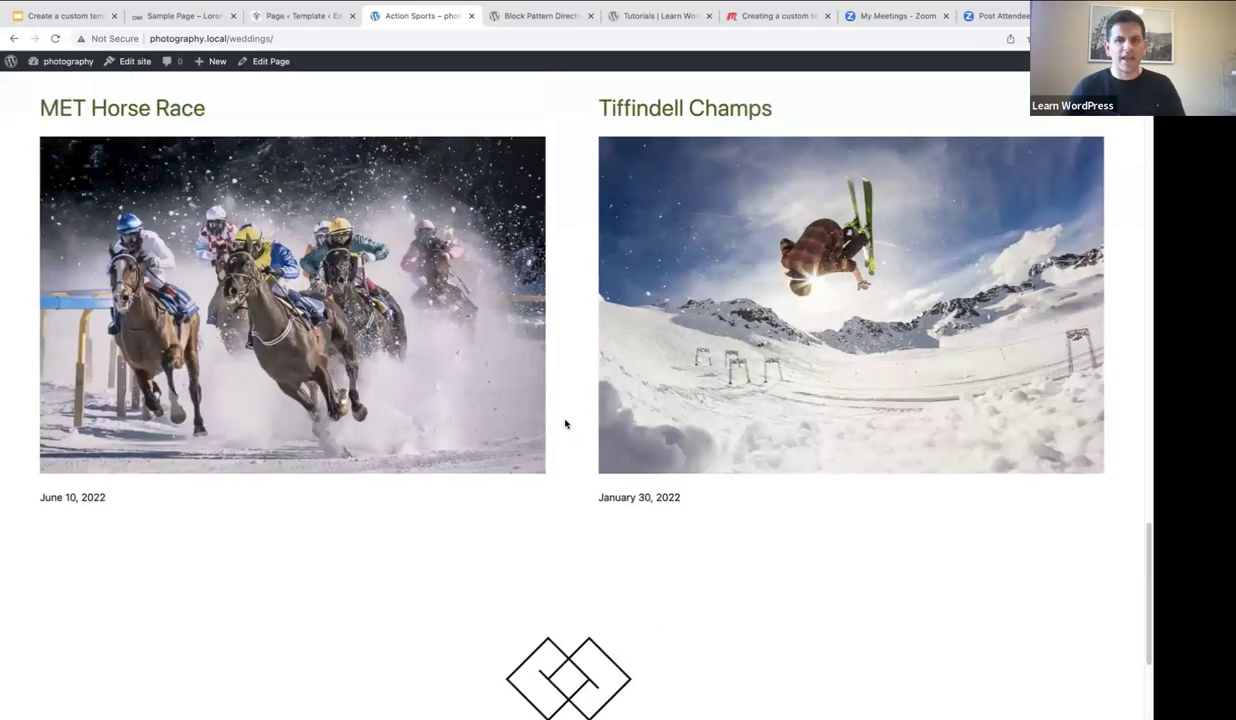
scroll(720, 386, up, 9)
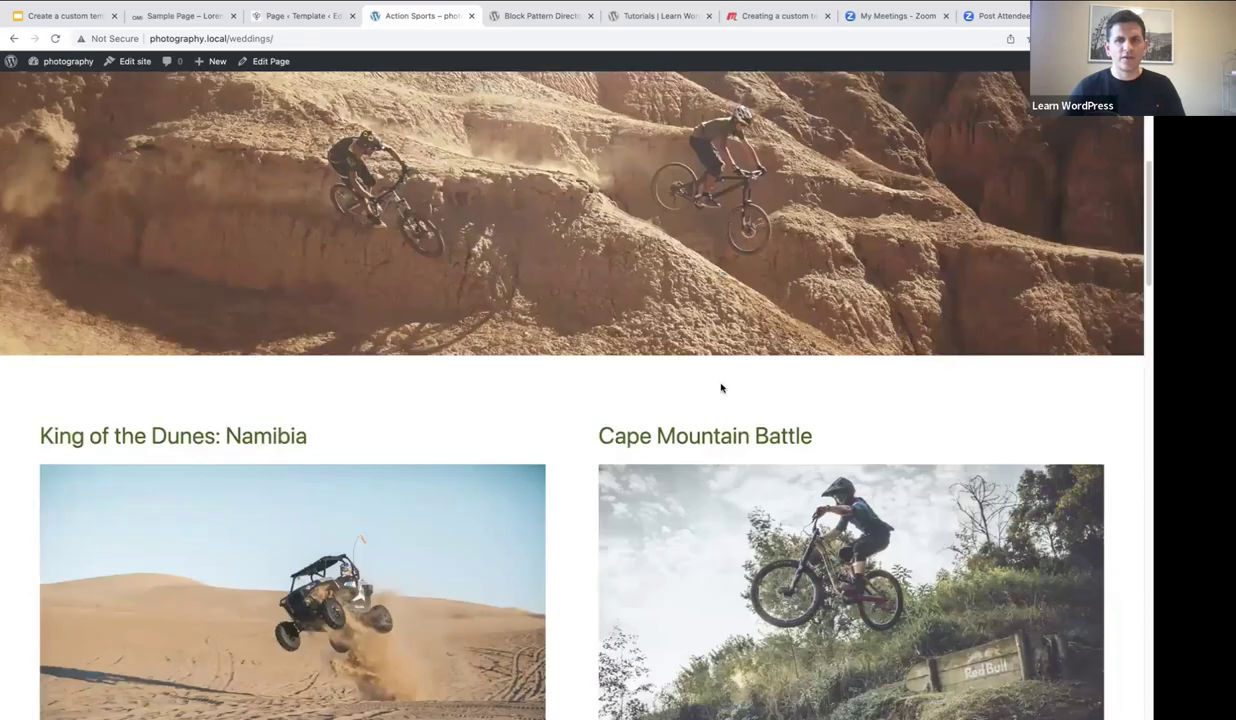
Go back to the photography homepage and look through its sections down to Commercial.
key(alt+Left)
scroll(722, 387, down, 12)
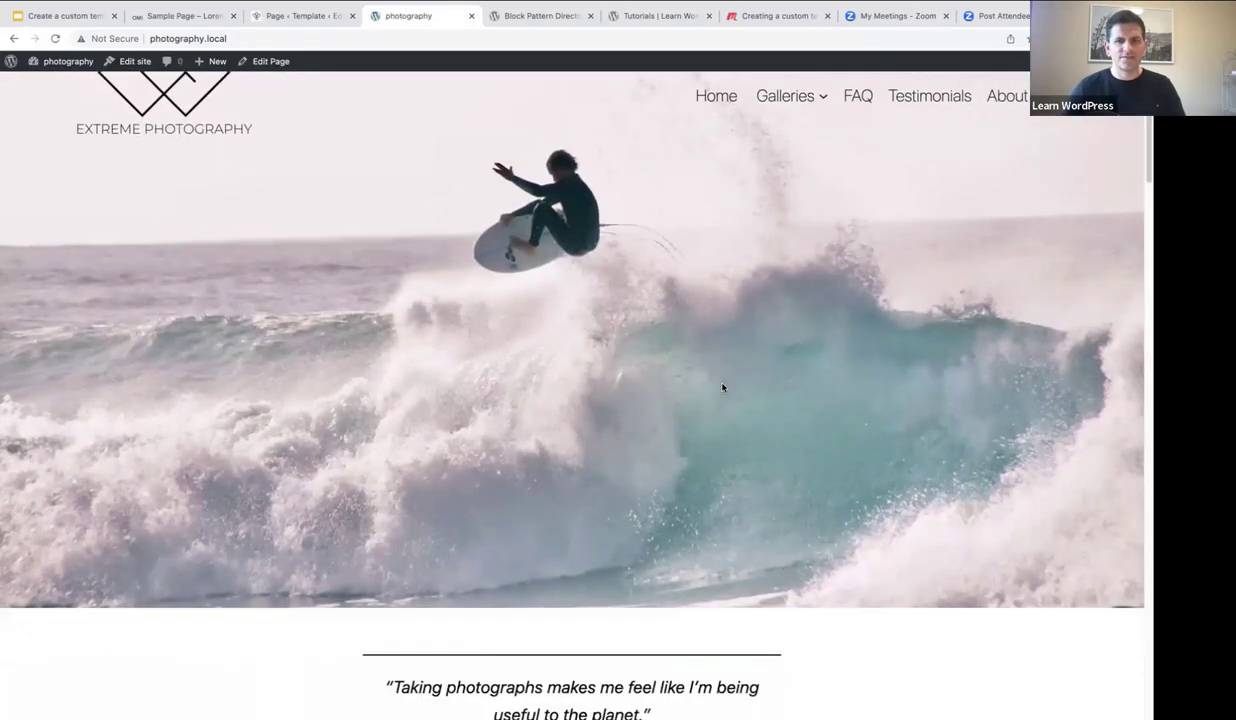
scroll(722, 387, down, 15)
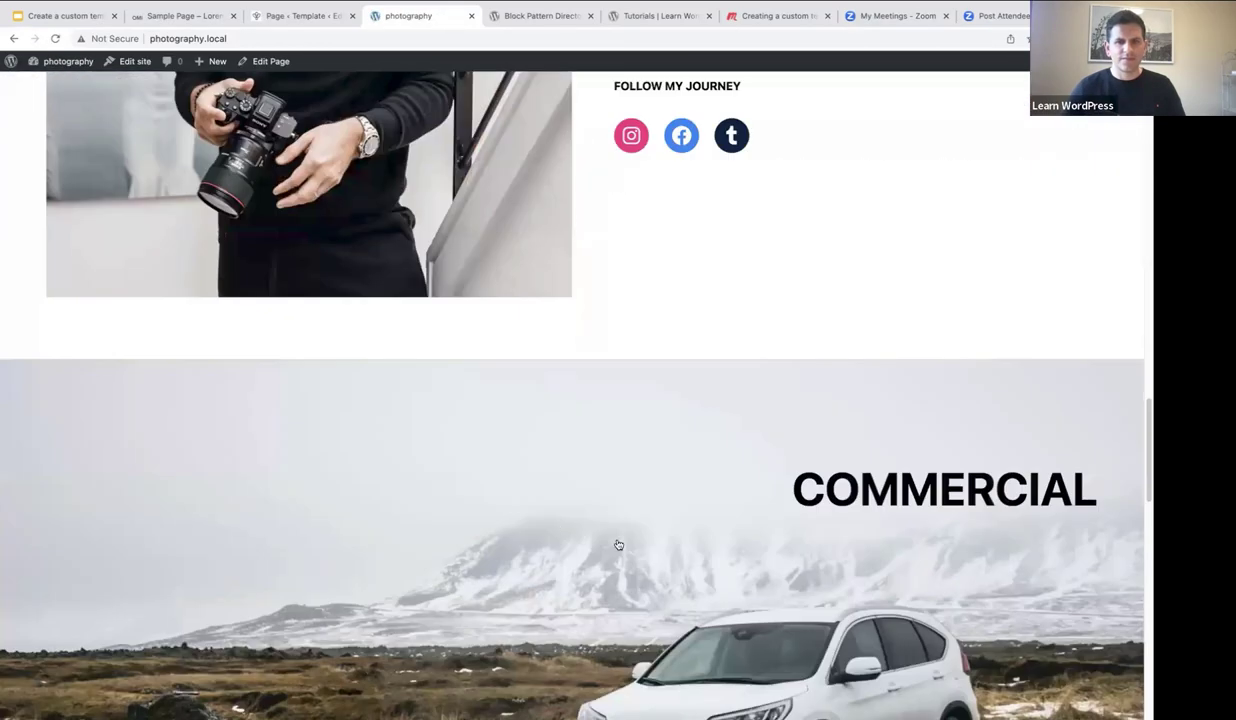
scroll(838, 451, up, 10)
scroll(838, 451, up, 12)
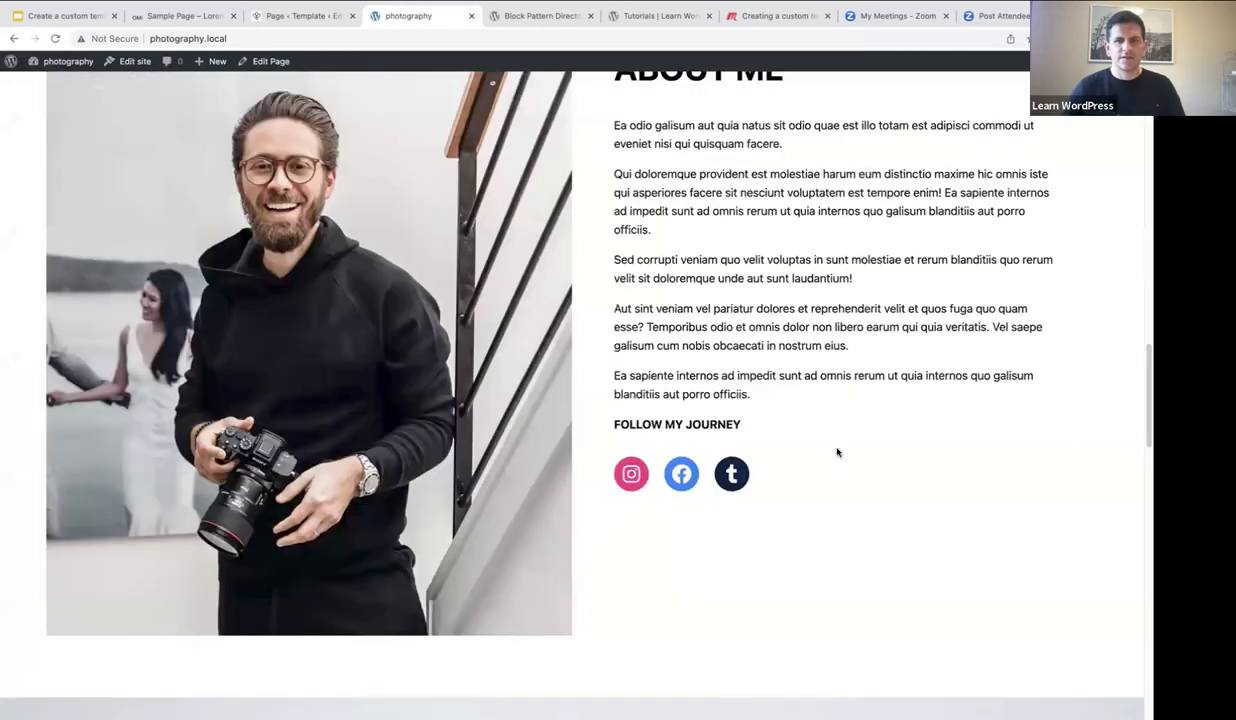
scroll(1042, 259, up, 10)
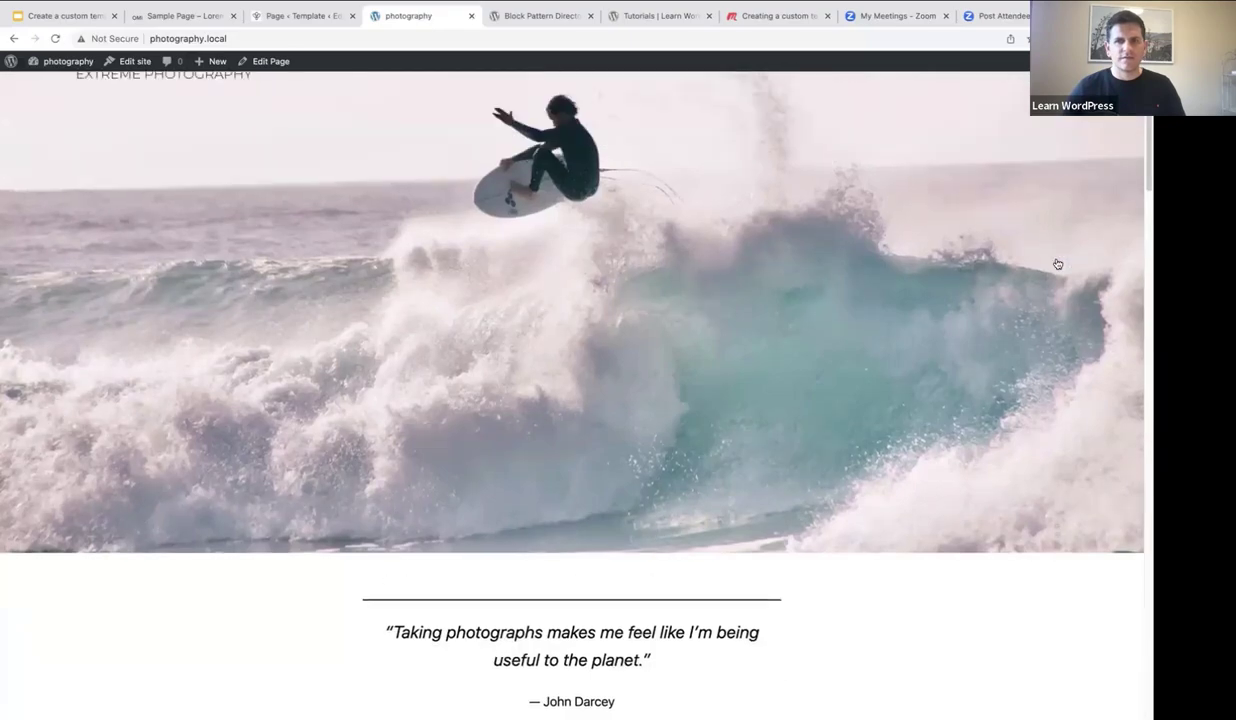
Open the Contact and About pages in turn to compare their layouts, and reveal the Galleries submenu.
click(1070, 260)
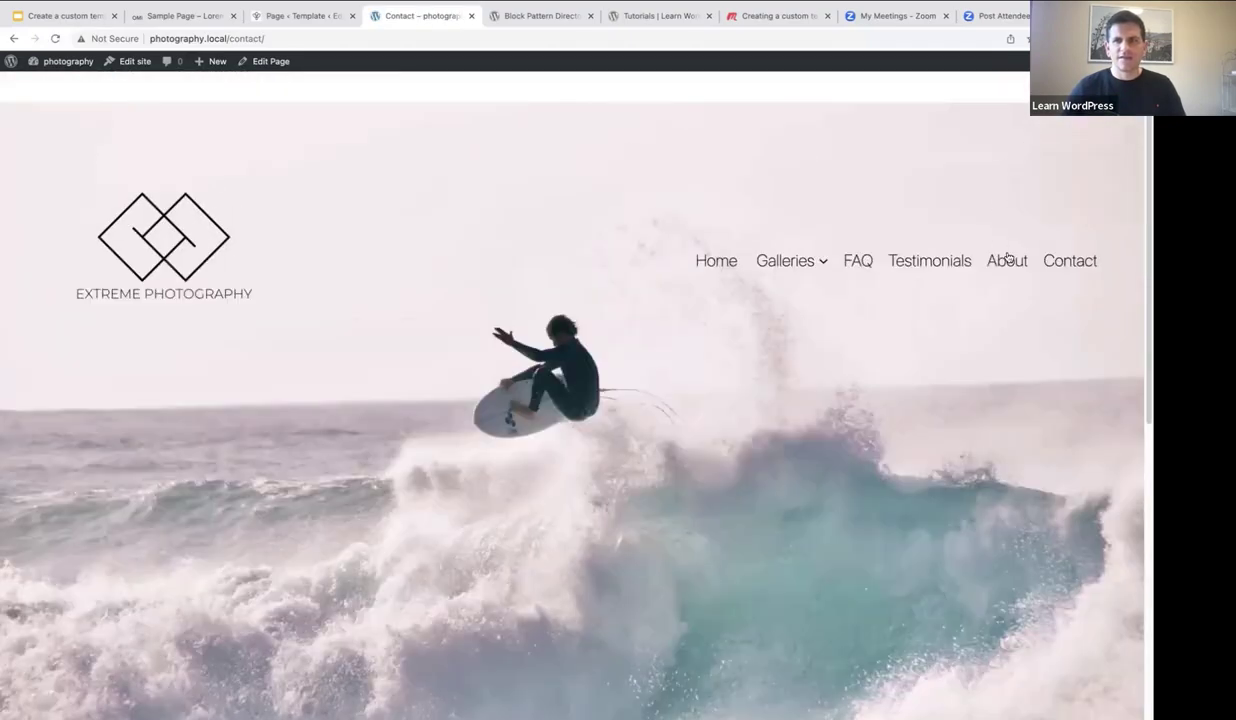
click(997, 257)
scroll(941, 295, down, 3)
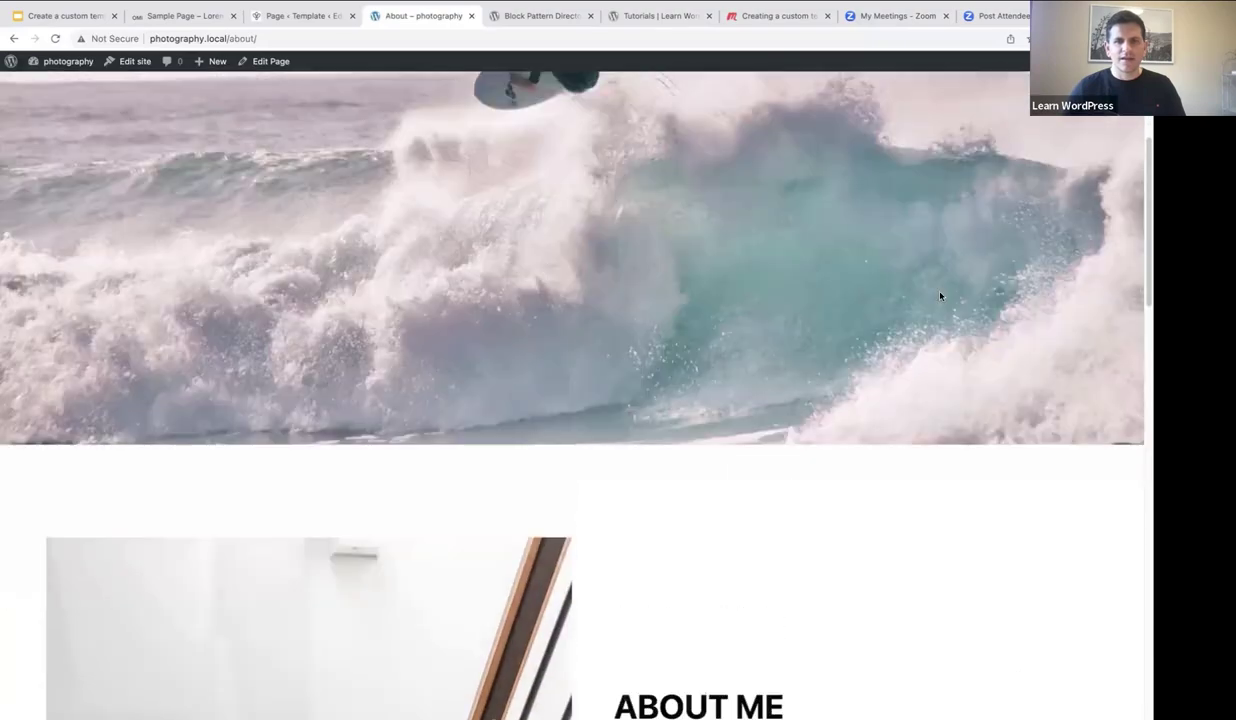
scroll(940, 296, up, 3)
mouse_move(787, 263)
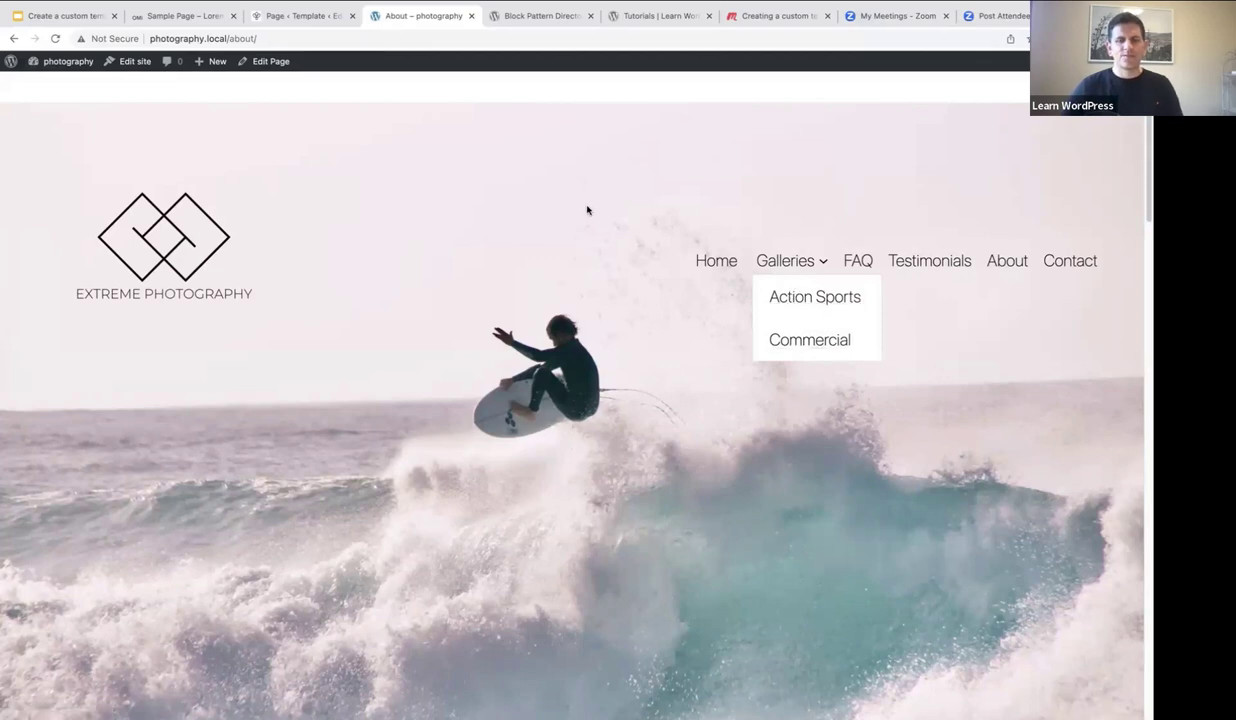
Open the Landing Page for editing from the photography site's list of pages and show its list view.
click(55, 64)
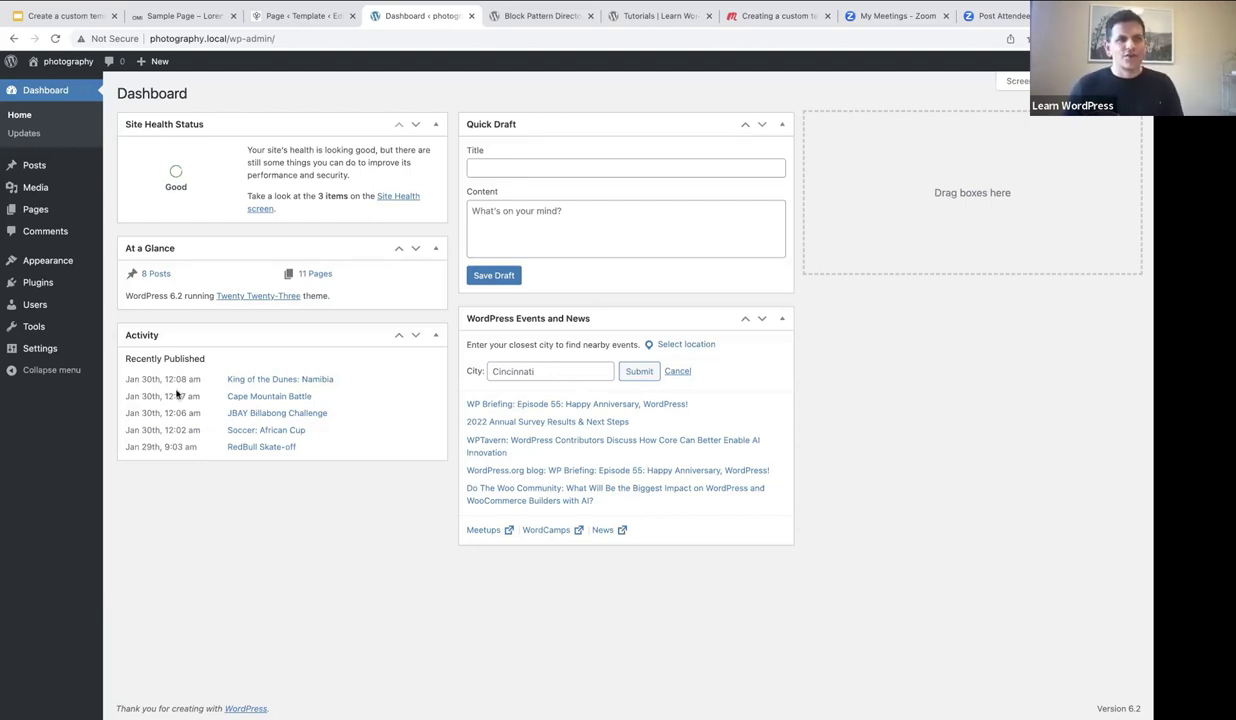
click(36, 210)
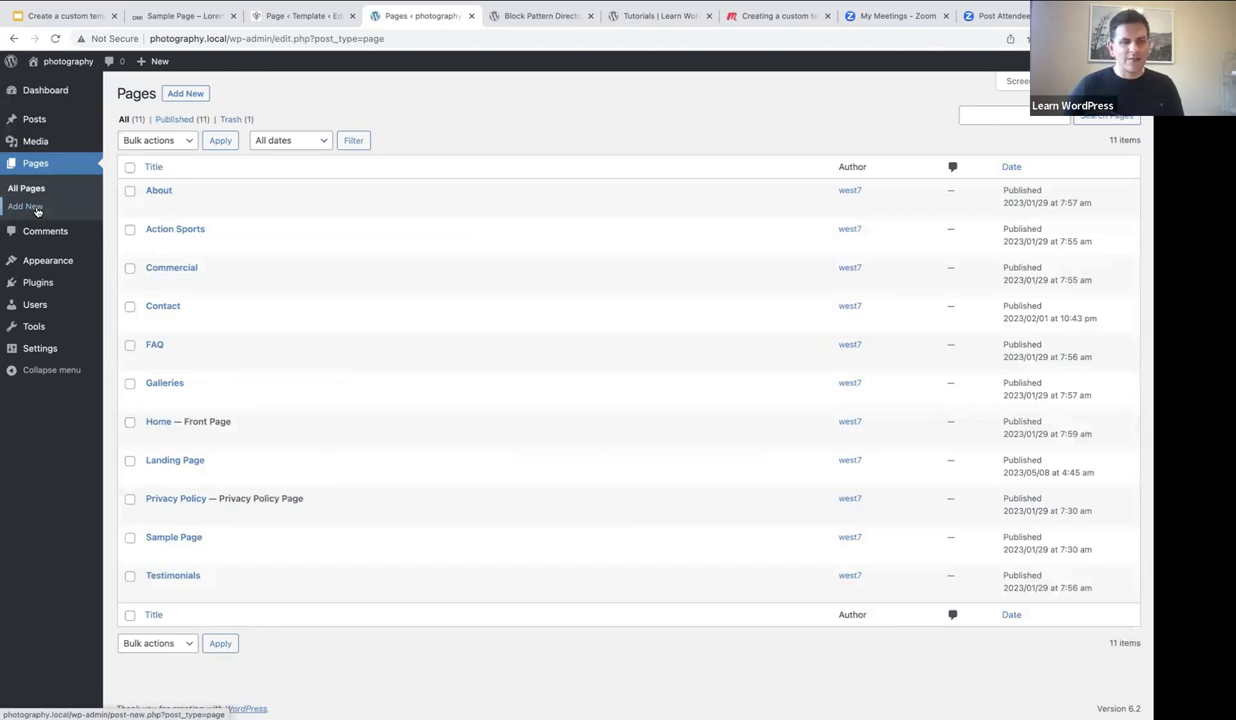
click(175, 462)
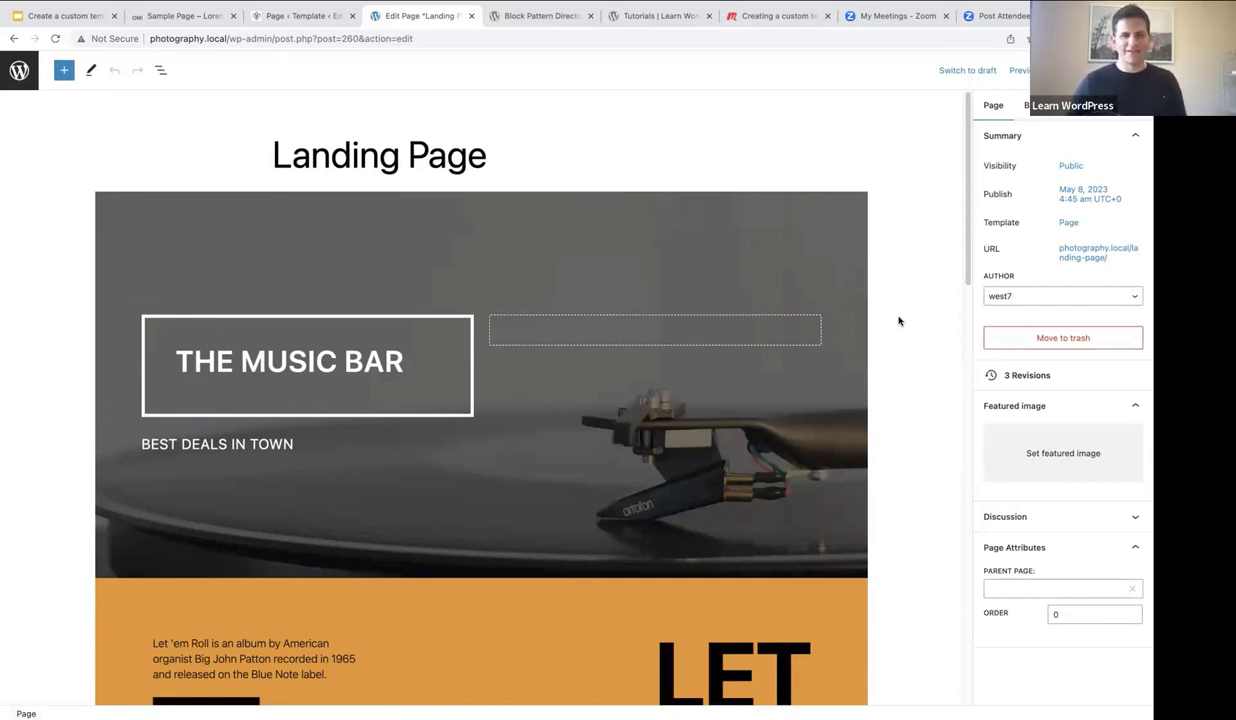
click(160, 71)
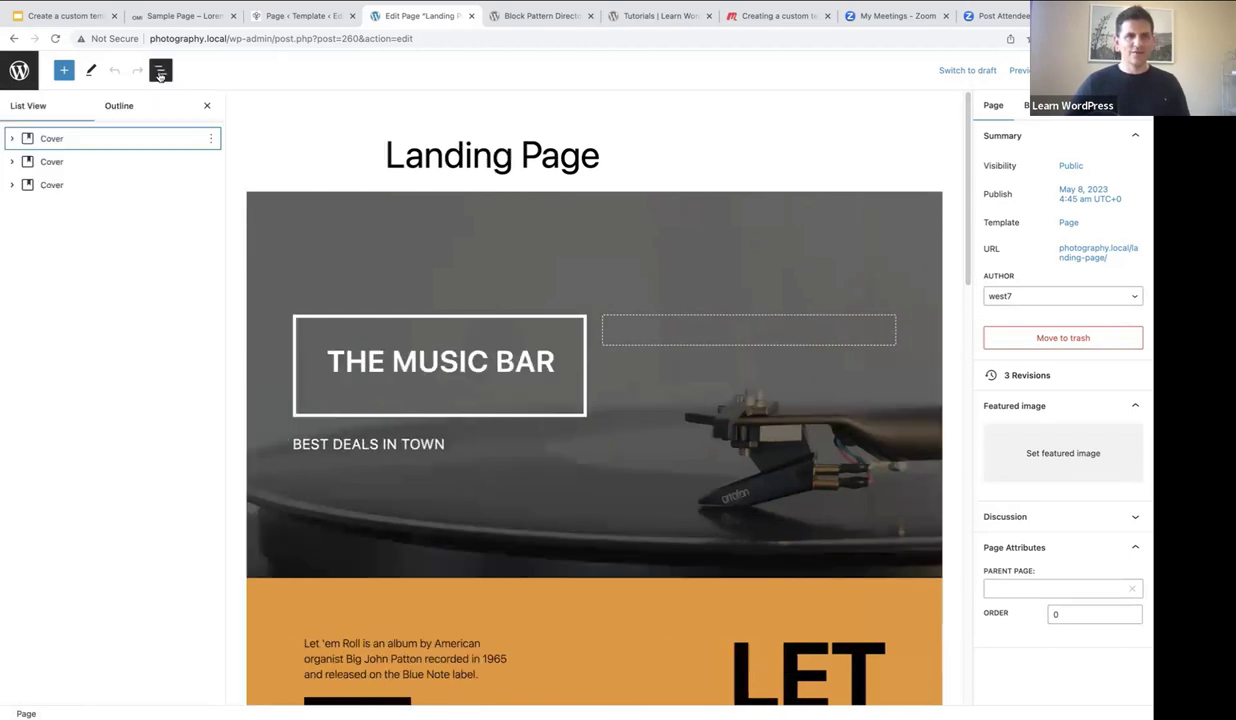
Select each of the Landing Page's three Cover blocks in turn and examine the layout they form.
click(80, 147)
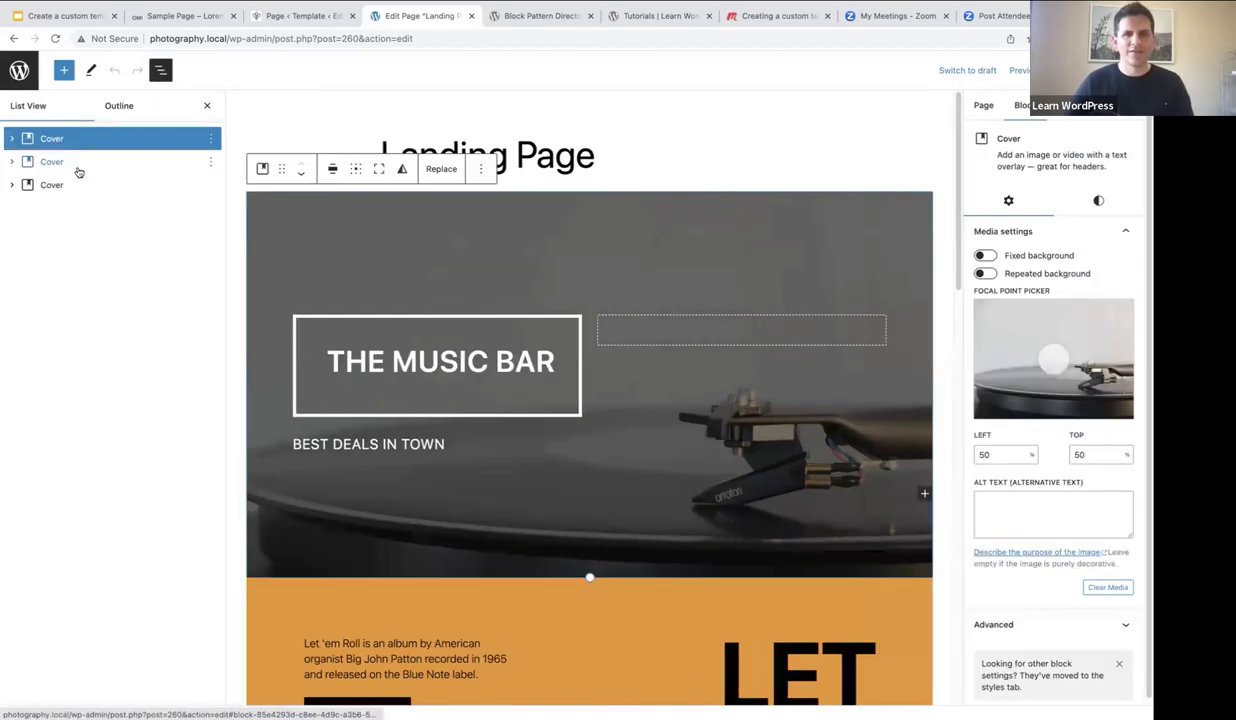
click(77, 164)
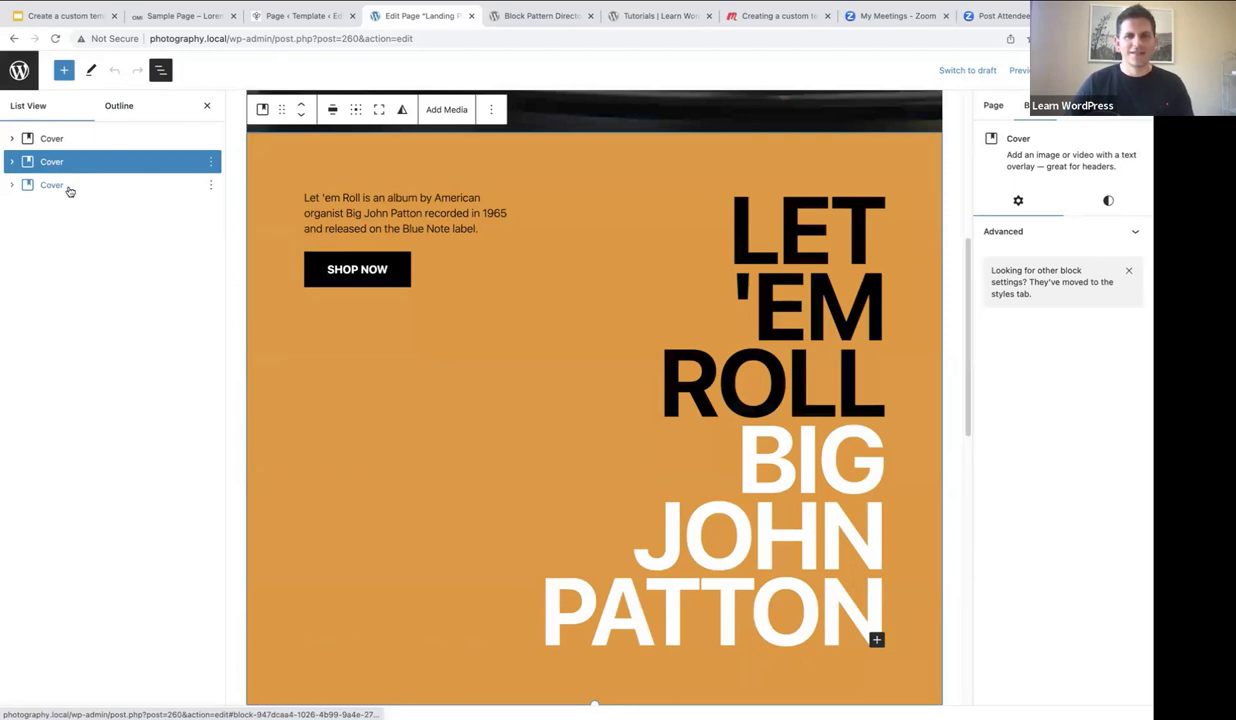
click(68, 189)
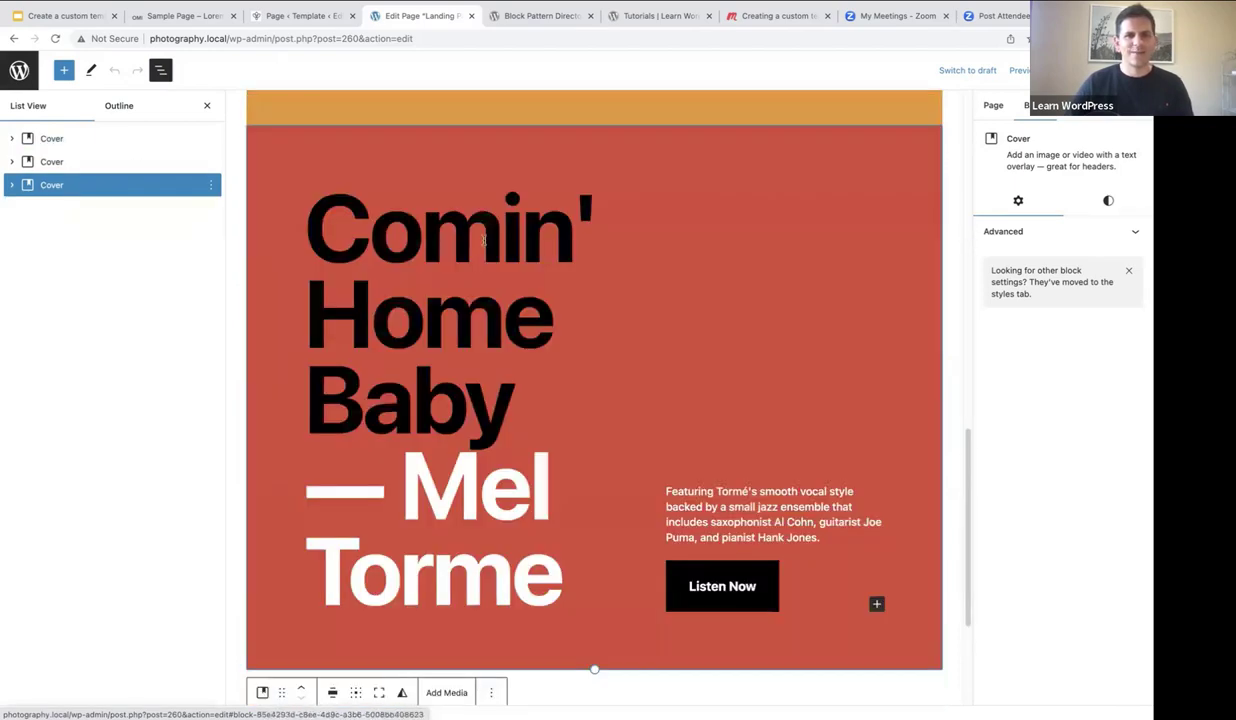
scroll(485, 245, up, 10)
scroll(485, 248, up, 3)
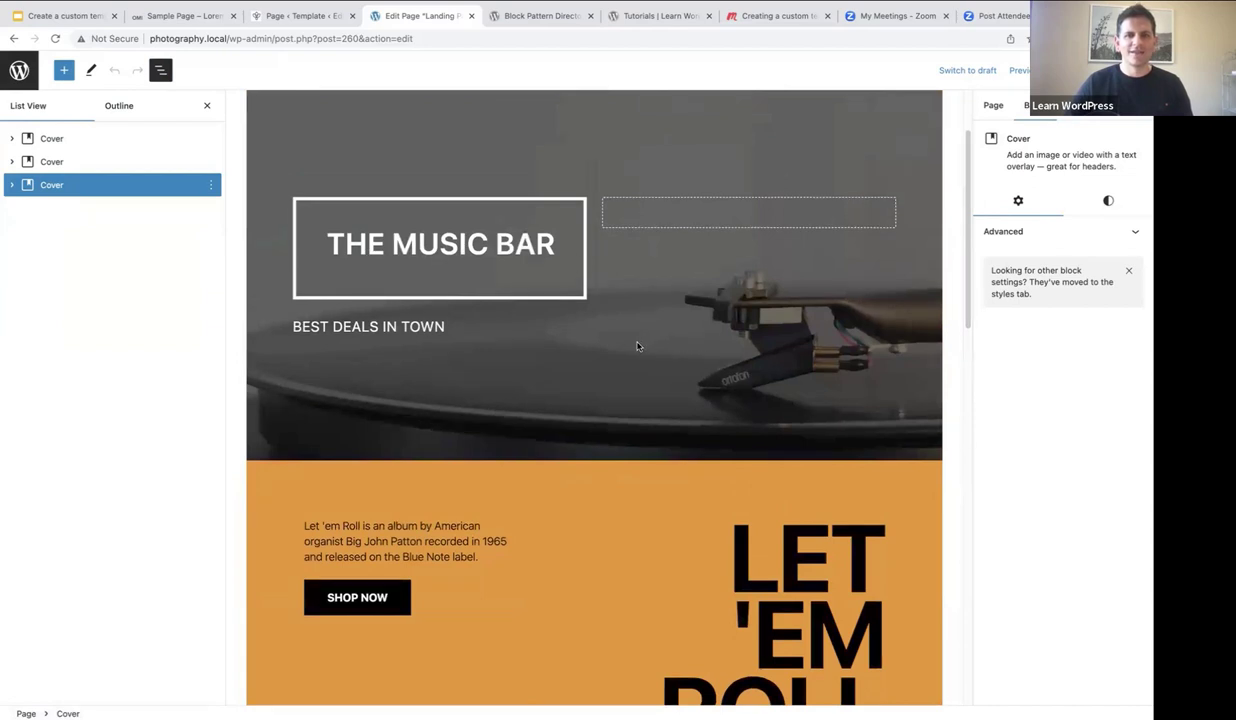
scroll(610, 340, down, 1)
scroll(553, 329, down, 5)
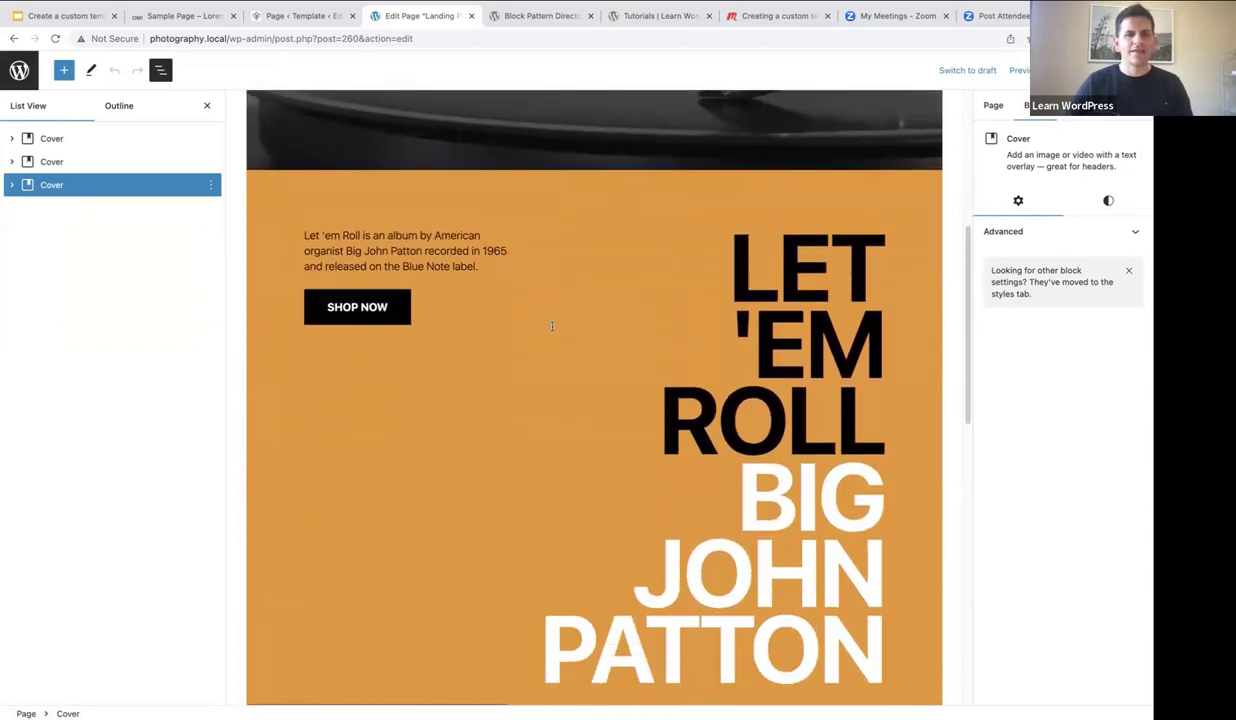
Show the Landing Page's page settings with its assigned template, and return to the list of pages.
scroll(553, 329, up, 5)
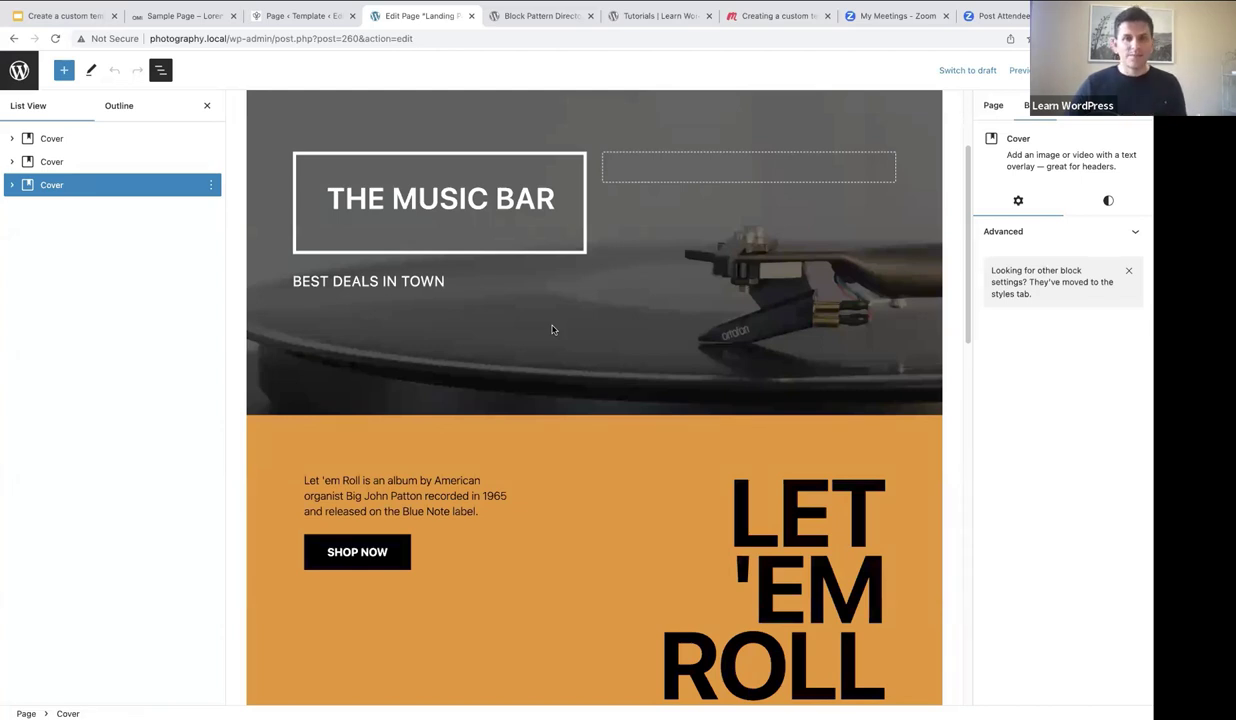
scroll(558, 360, up, 3)
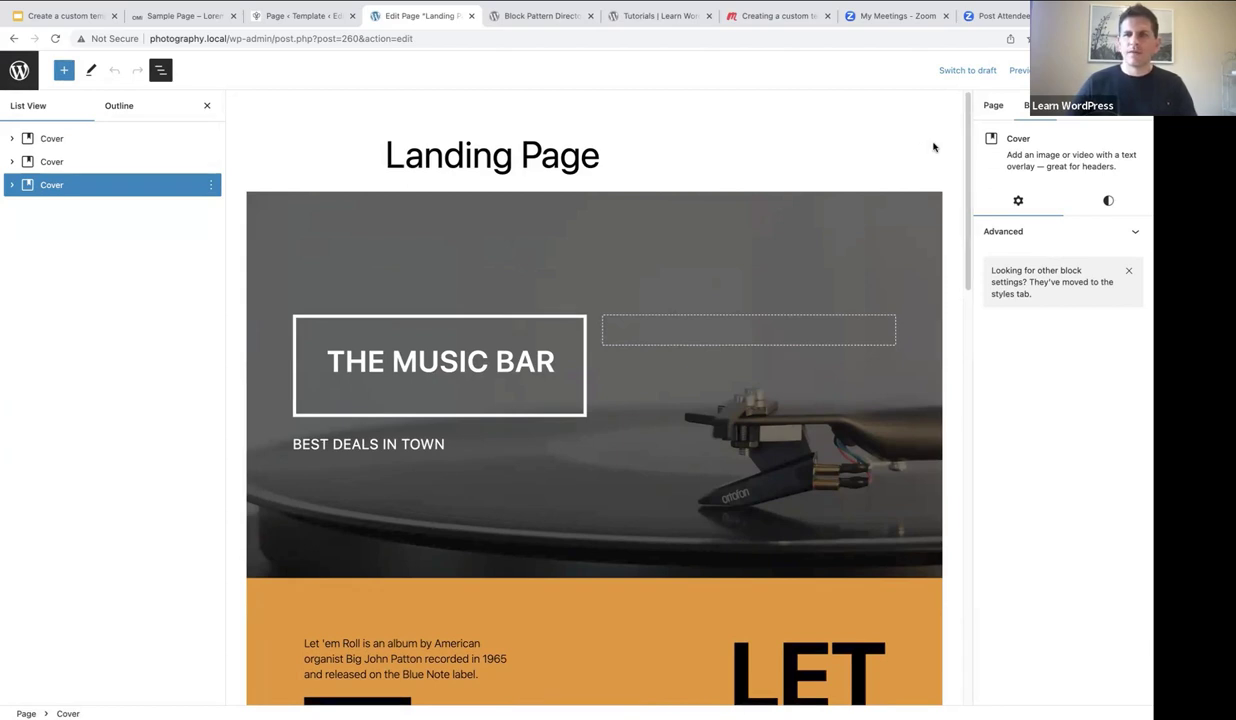
click(996, 105)
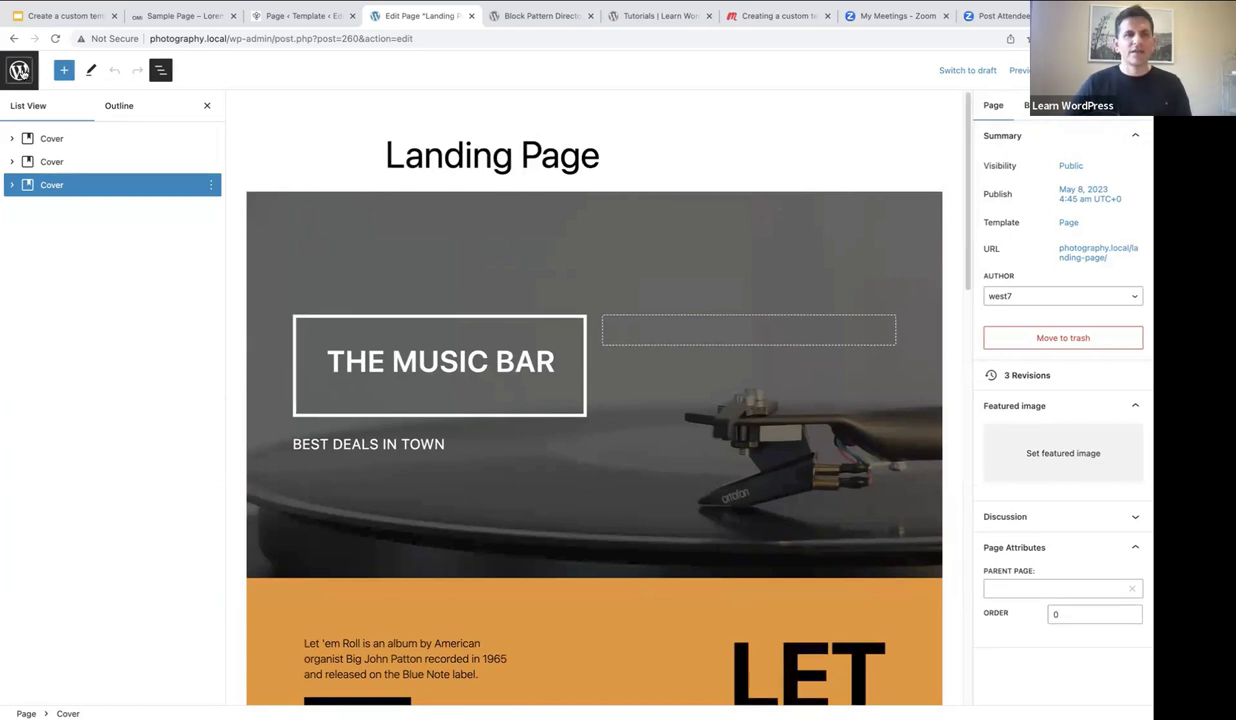
click(20, 72)
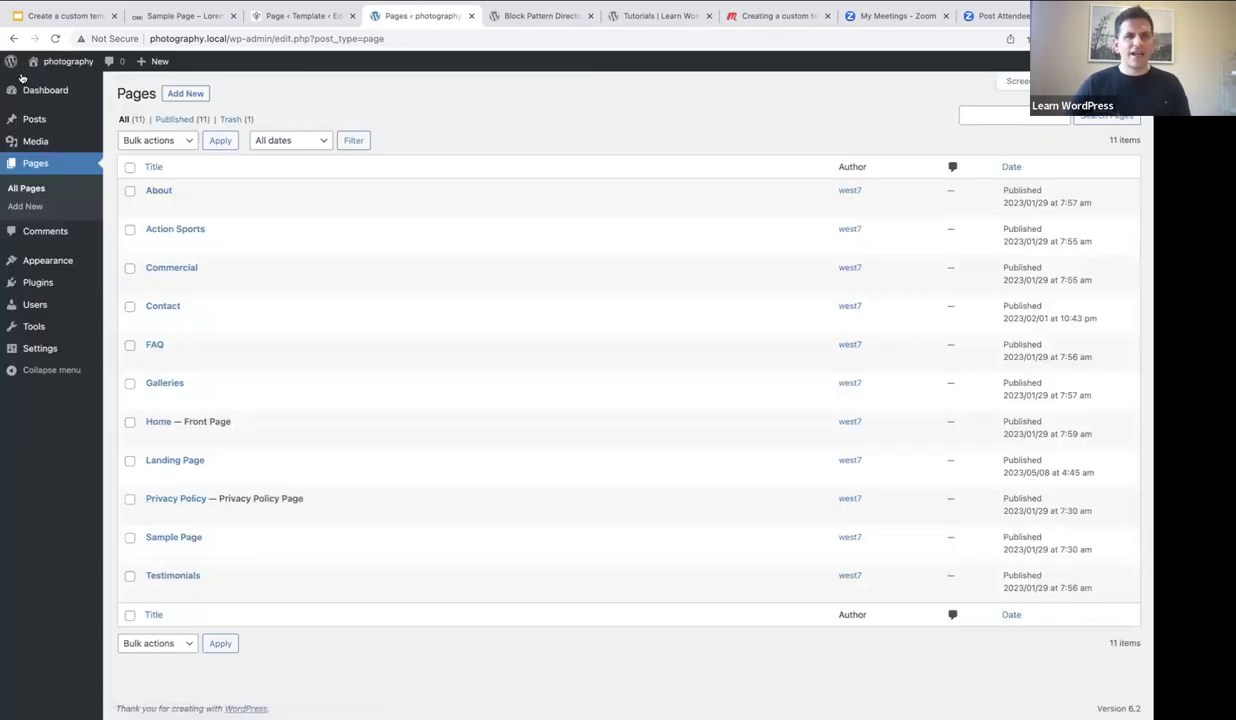
Create a custom template named "Landing Page Template" in the photography site's editor.
click(125, 281)
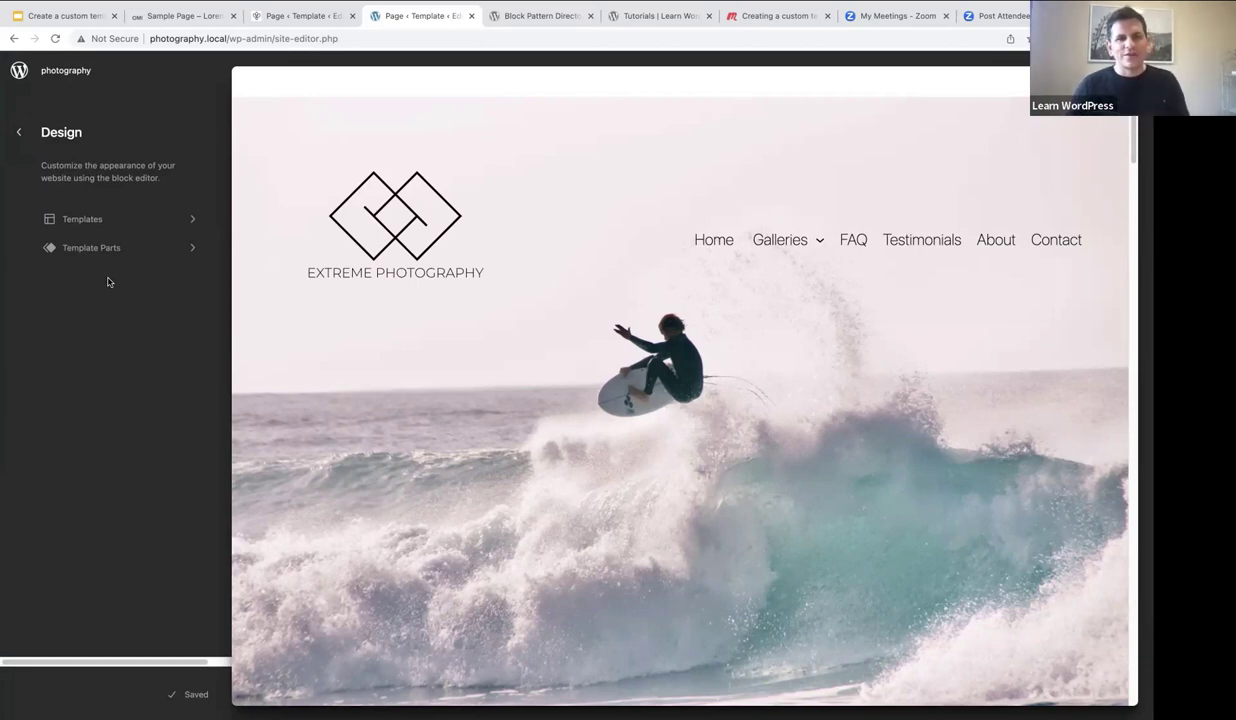
click(83, 219)
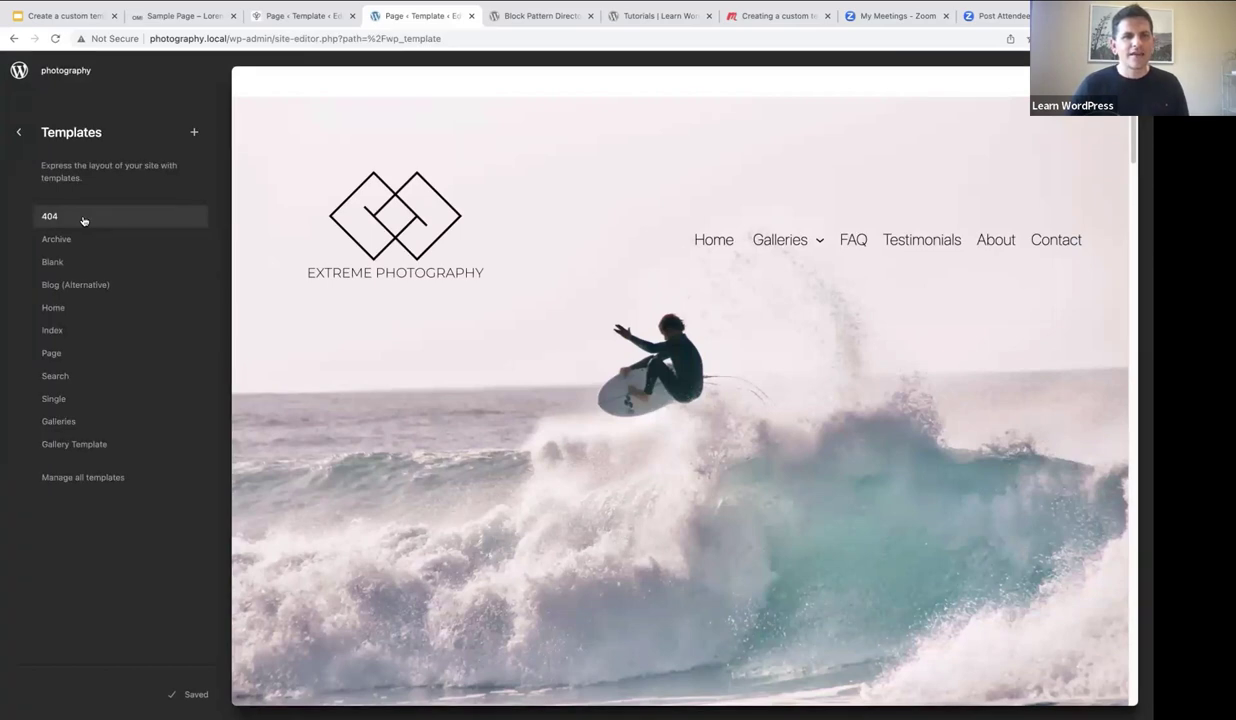
click(194, 132)
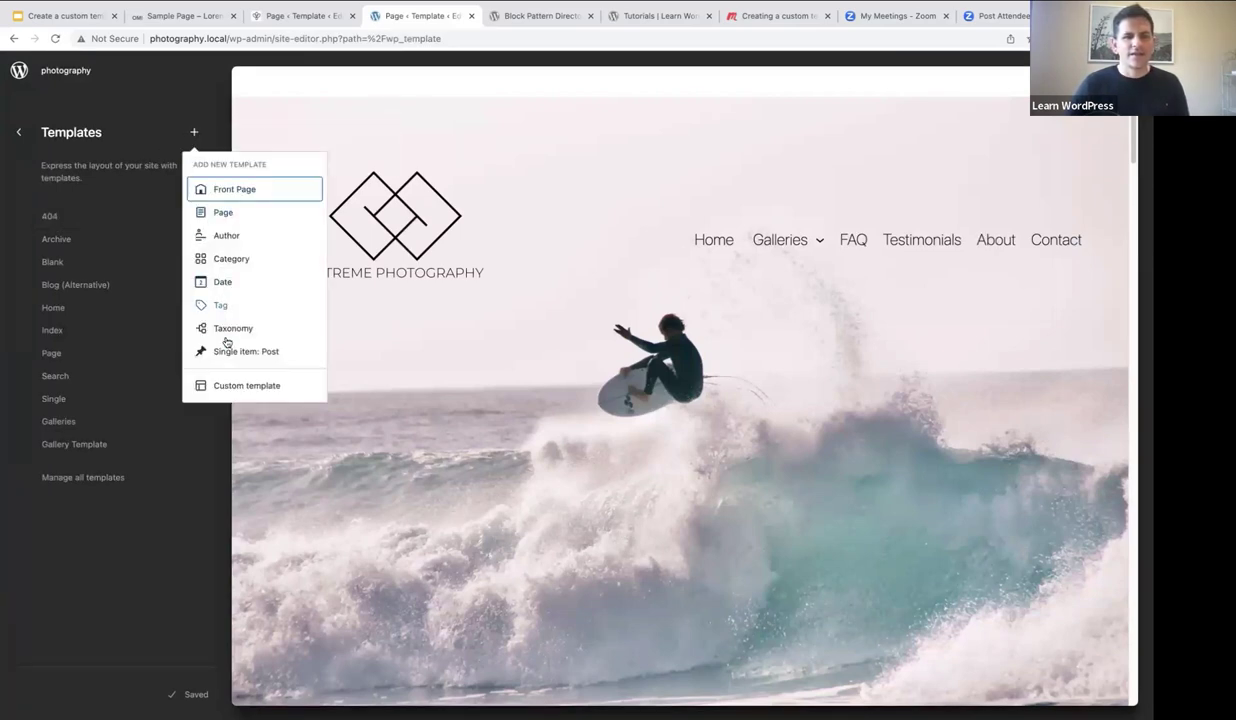
click(240, 385)
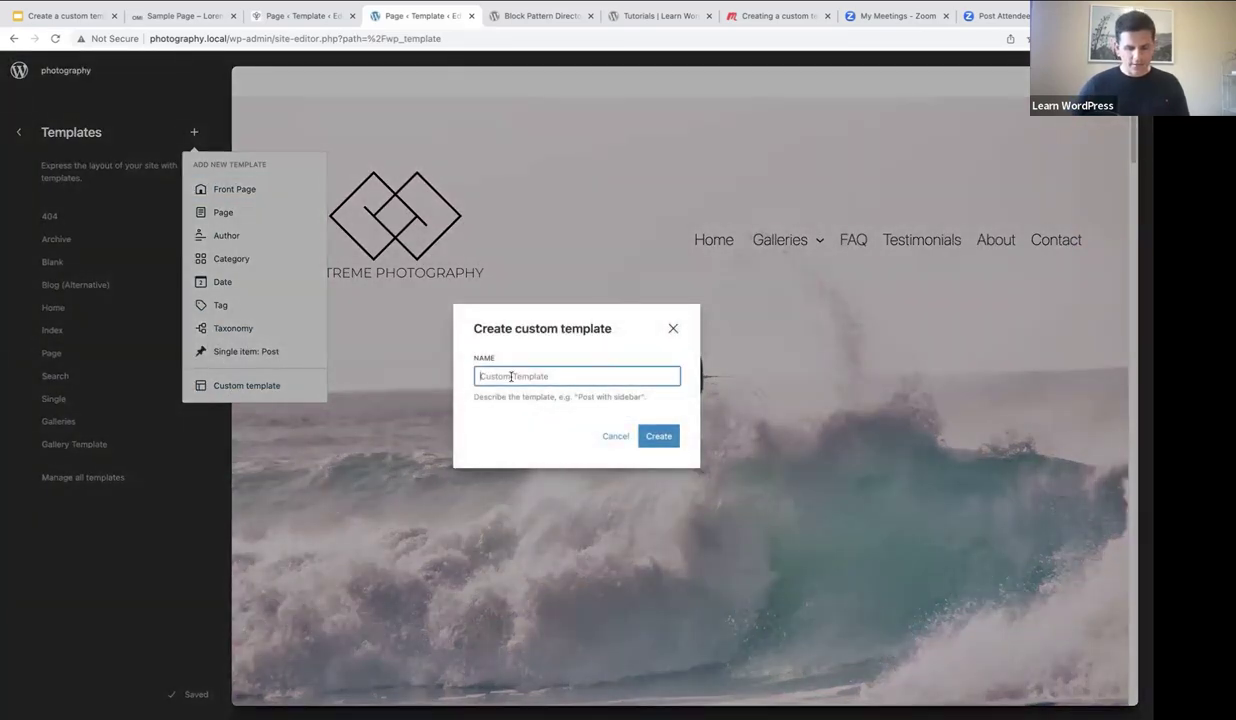
text(Landing Page Template)
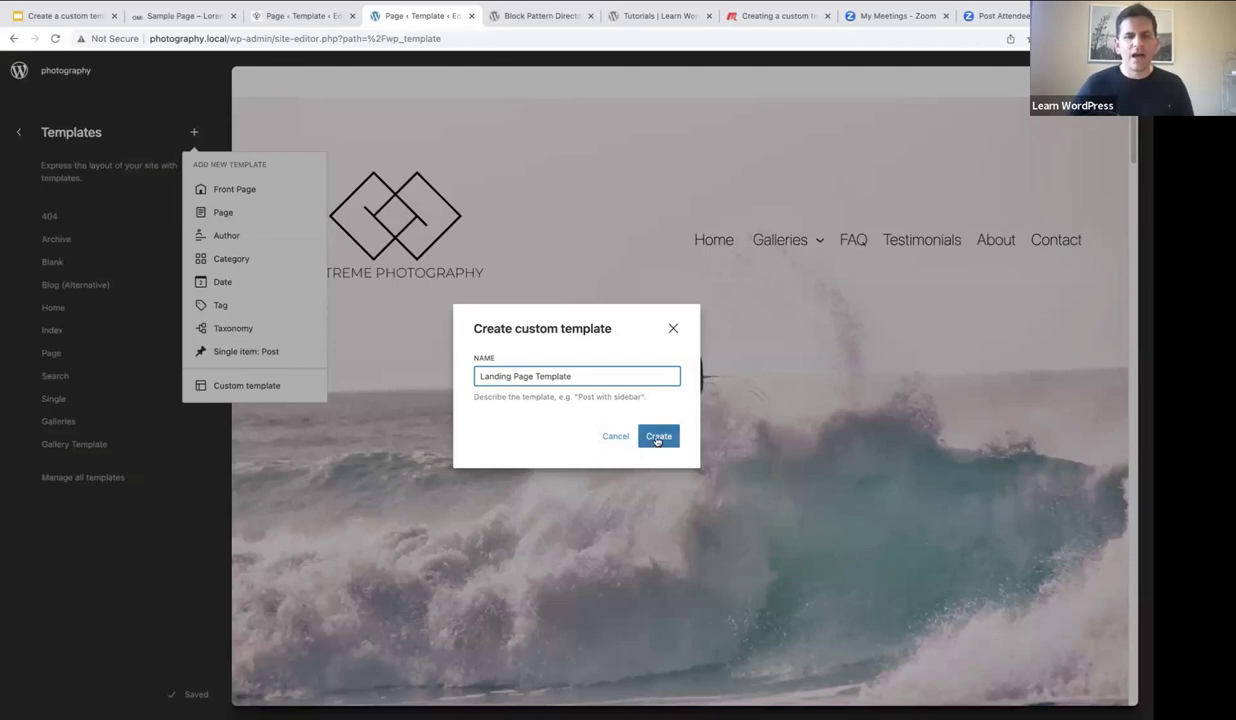
click(658, 438)
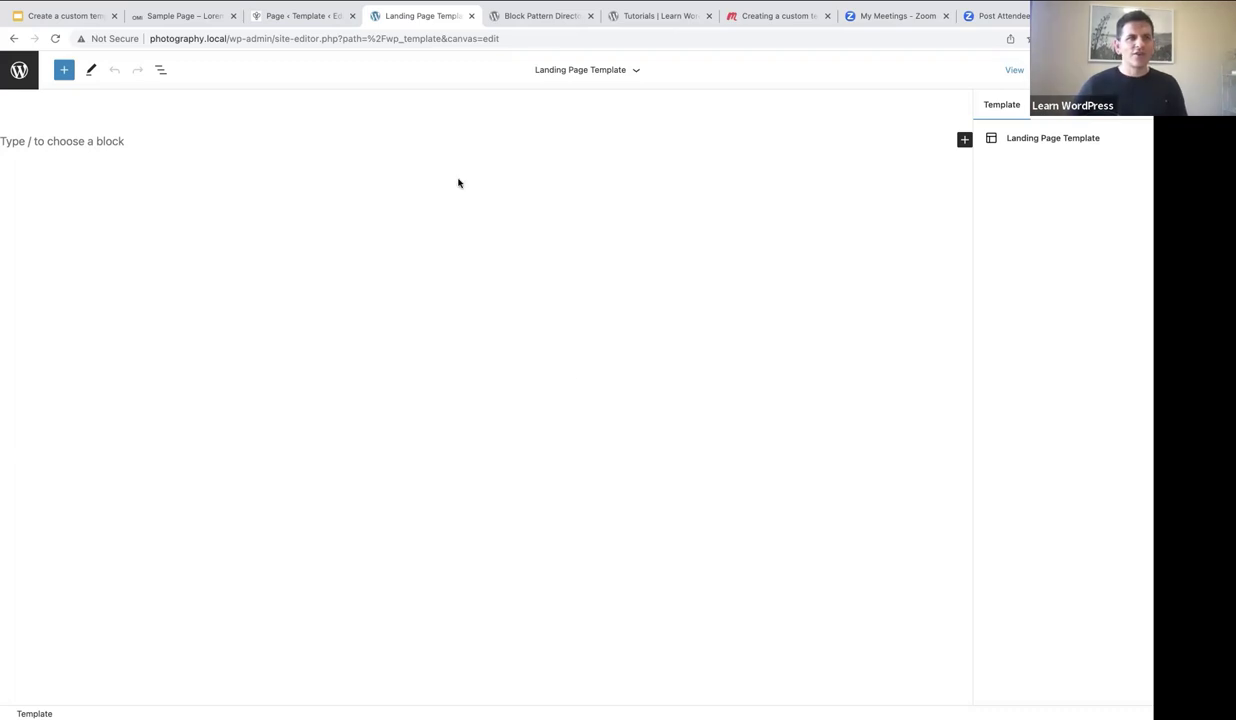
Insert a Post Content block as the first block of the empty Landing Page Template.
click(42, 130)
text(/)
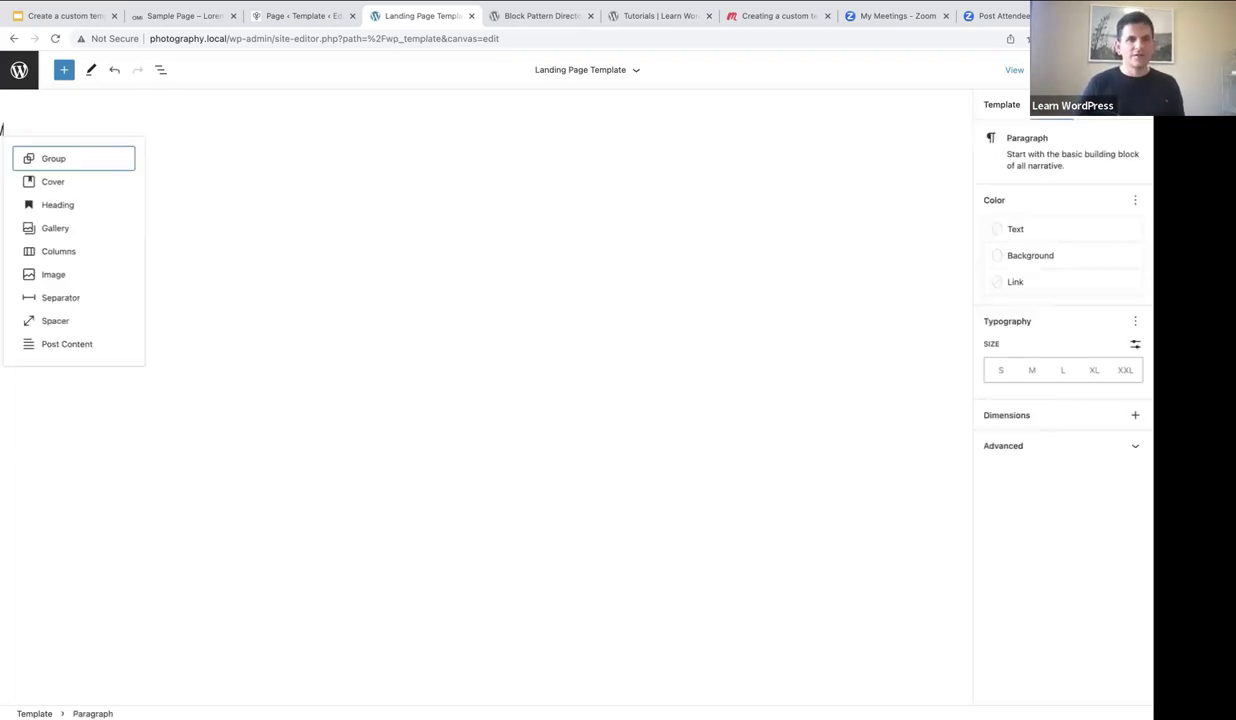
text(post )
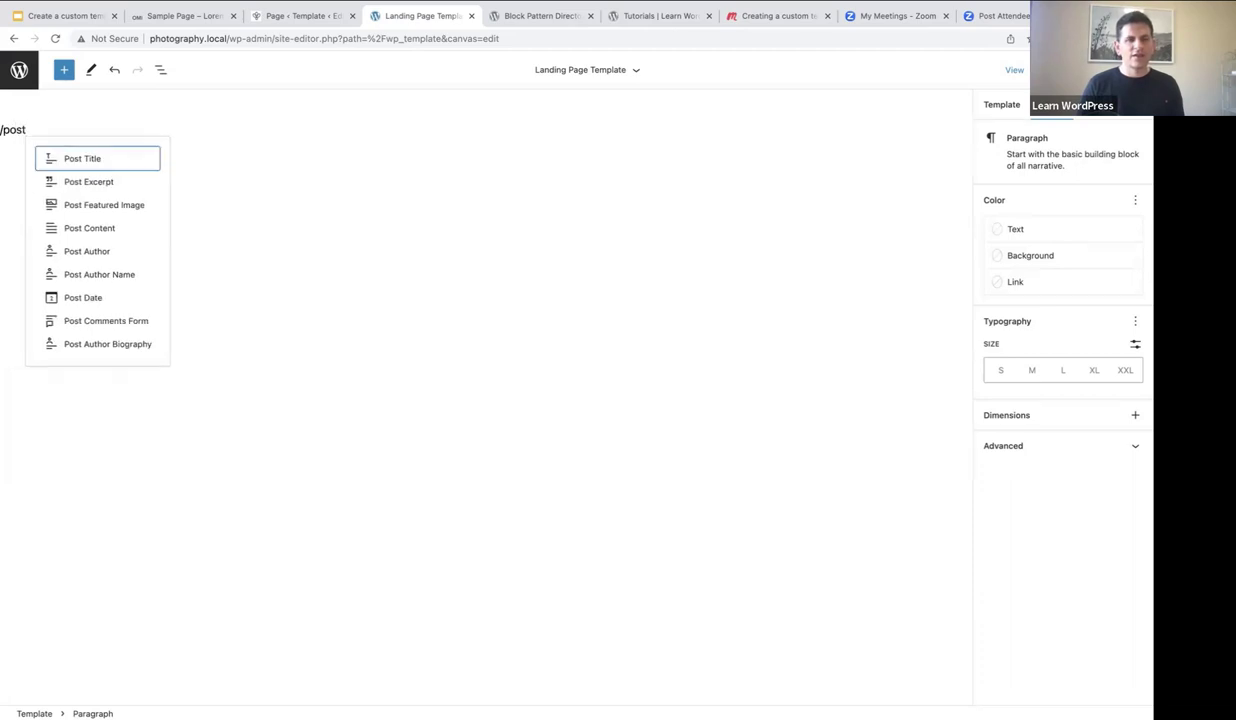
text(con)
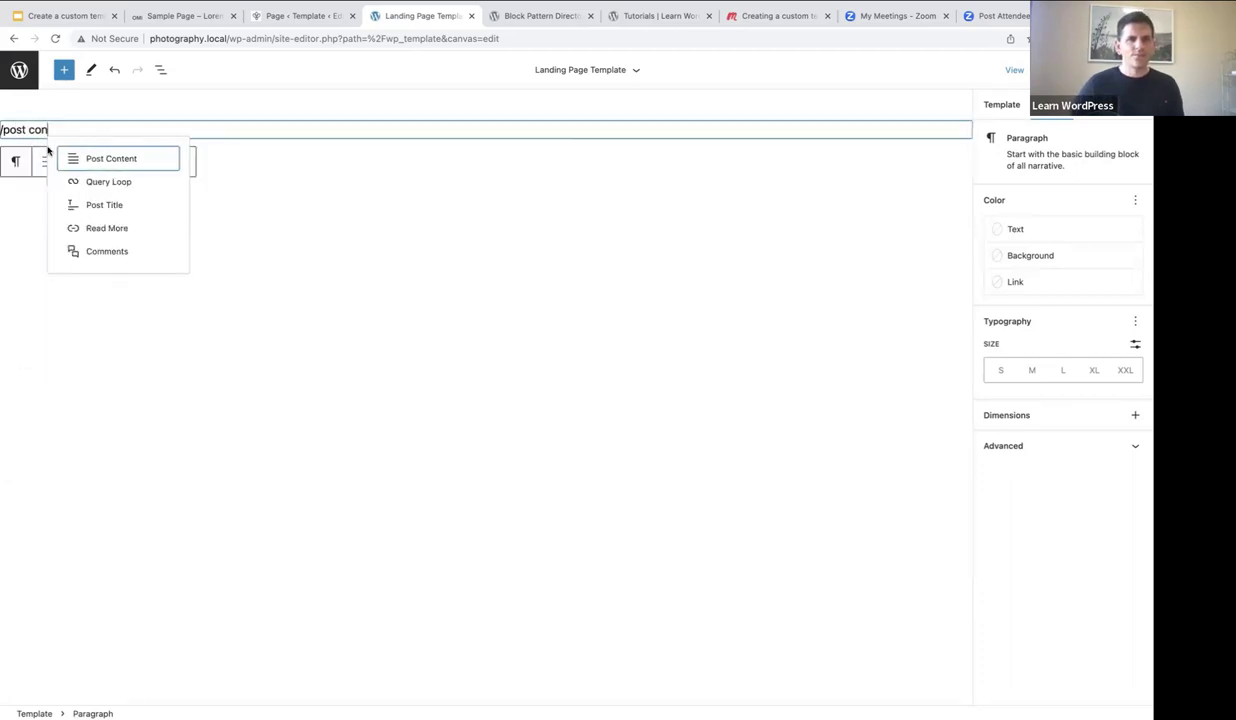
click(126, 163)
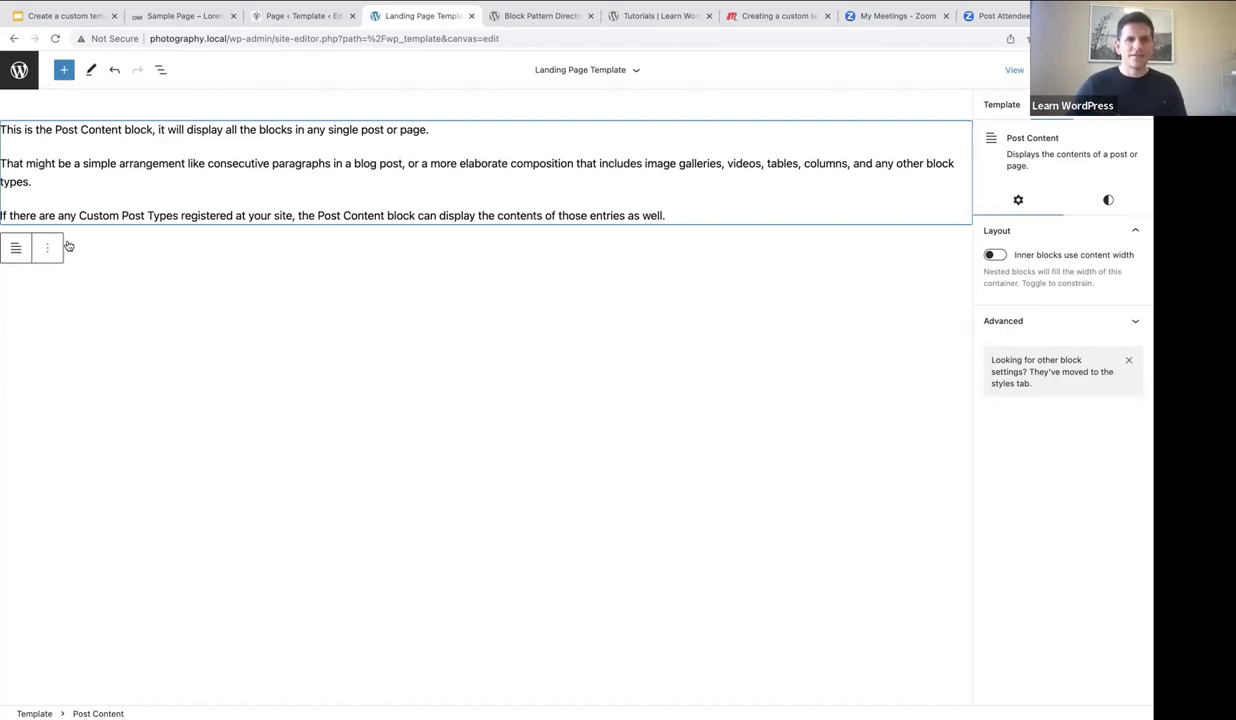
Show the template's block structure in list view and save the Landing Page Template.
click(160, 71)
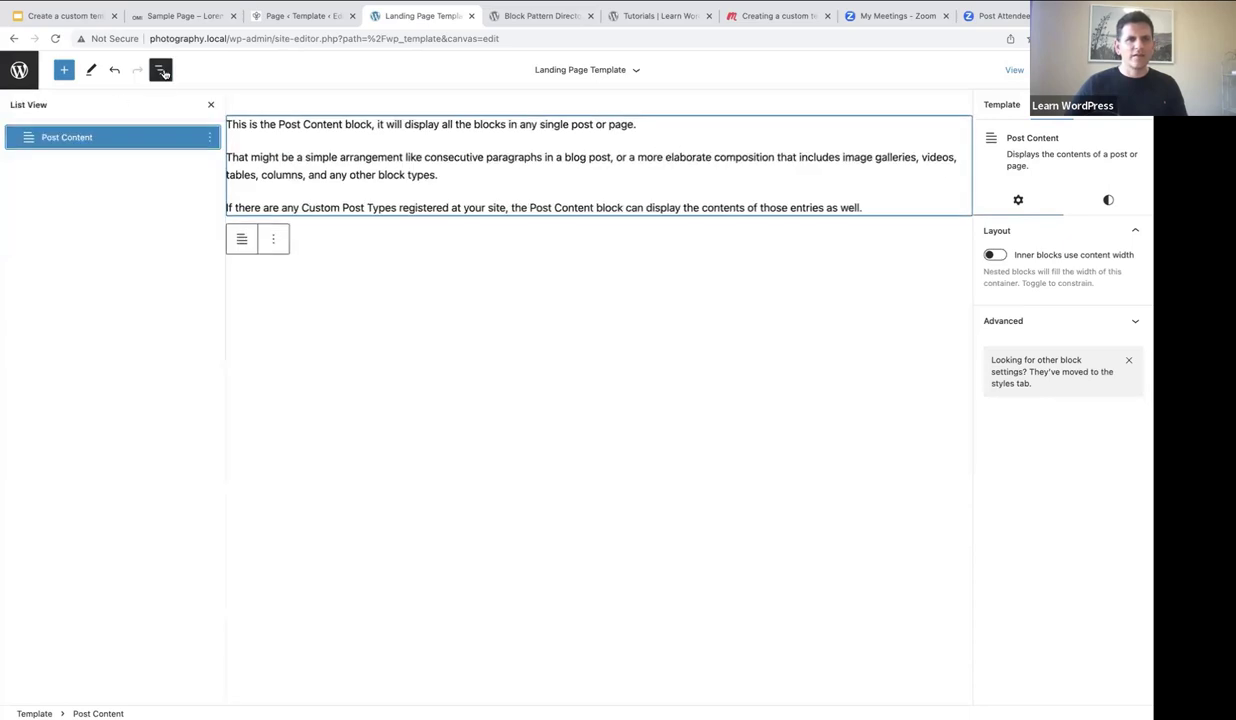
click(1055, 69)
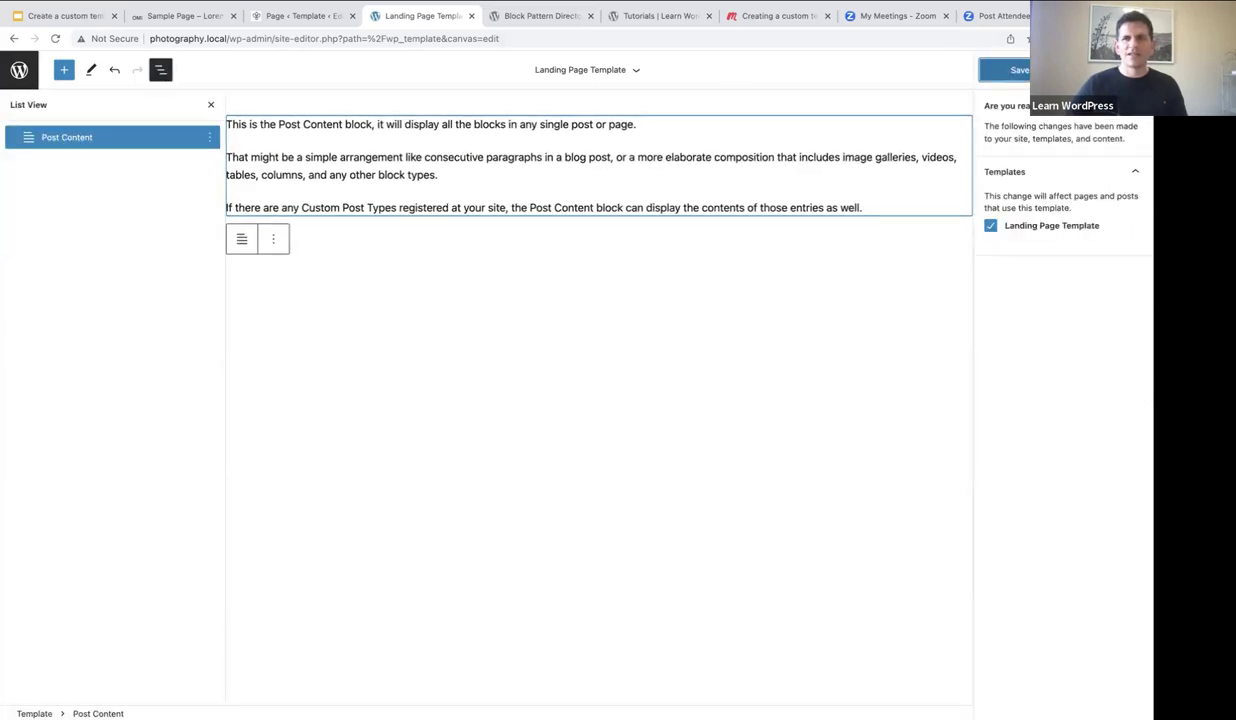
click(1012, 67)
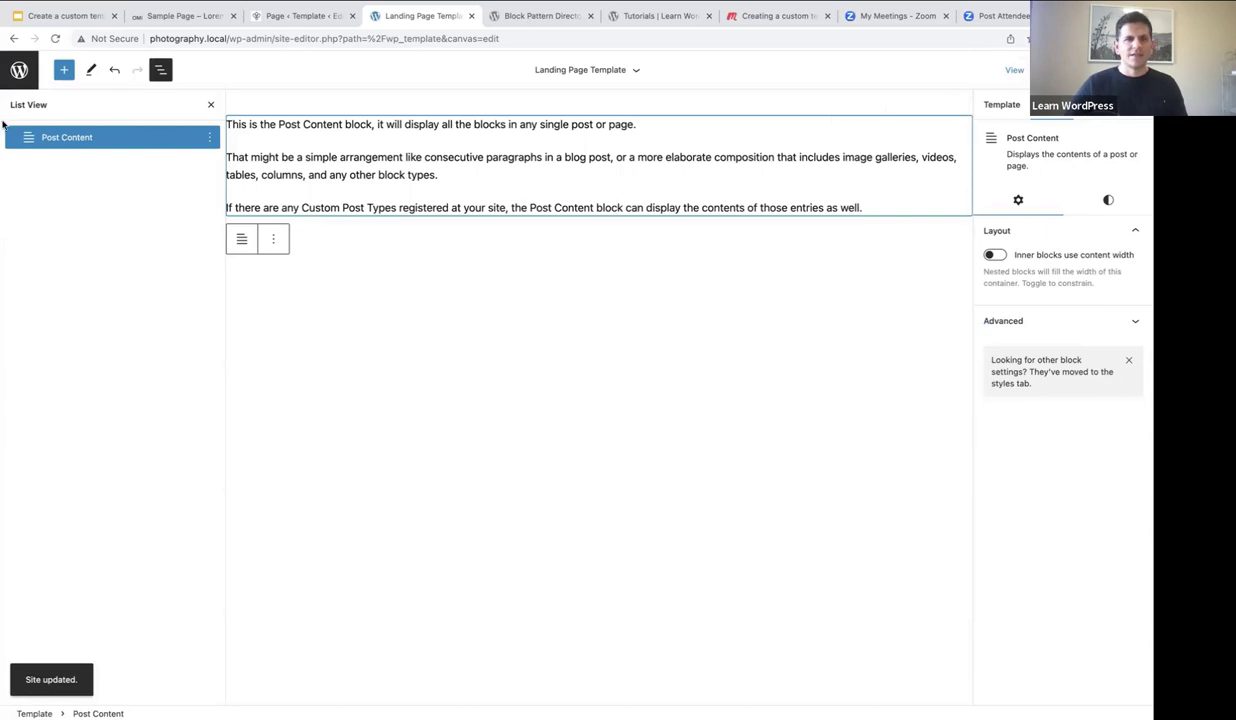
Leave the site editor and open the Landing Page for editing from the site's list of pages.
click(19, 72)
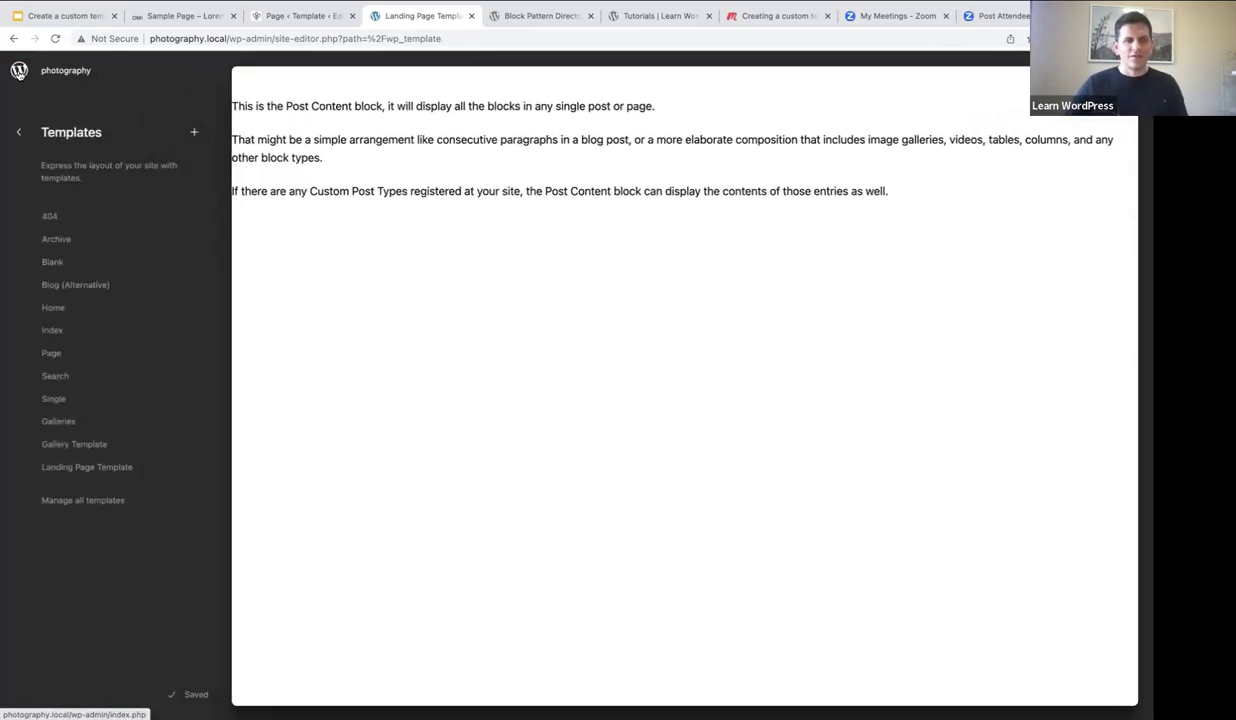
click(19, 72)
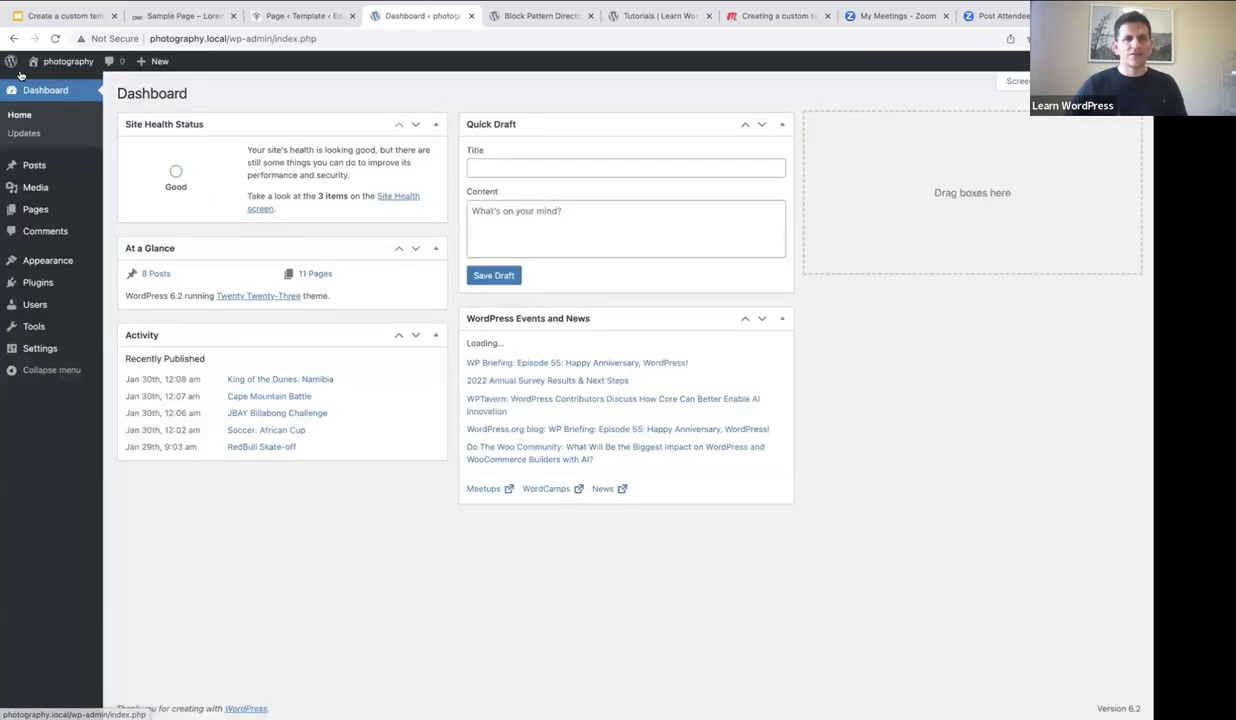
click(36, 209)
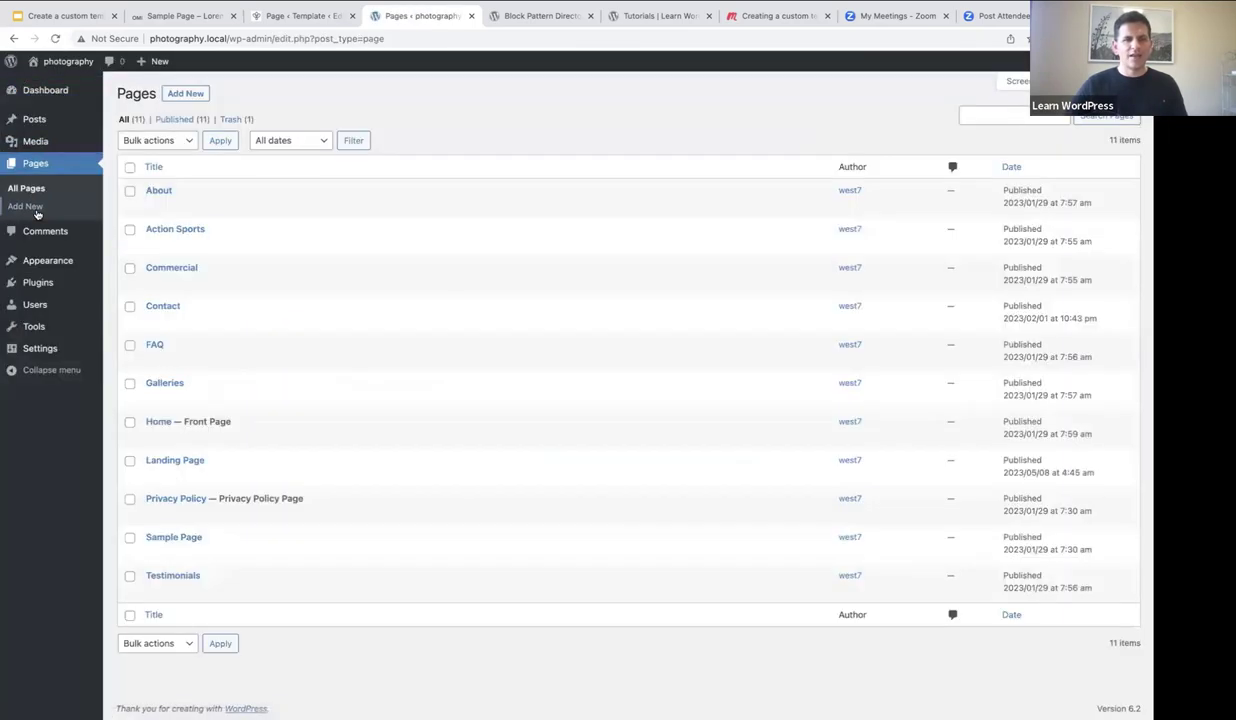
mouse_move(40, 348)
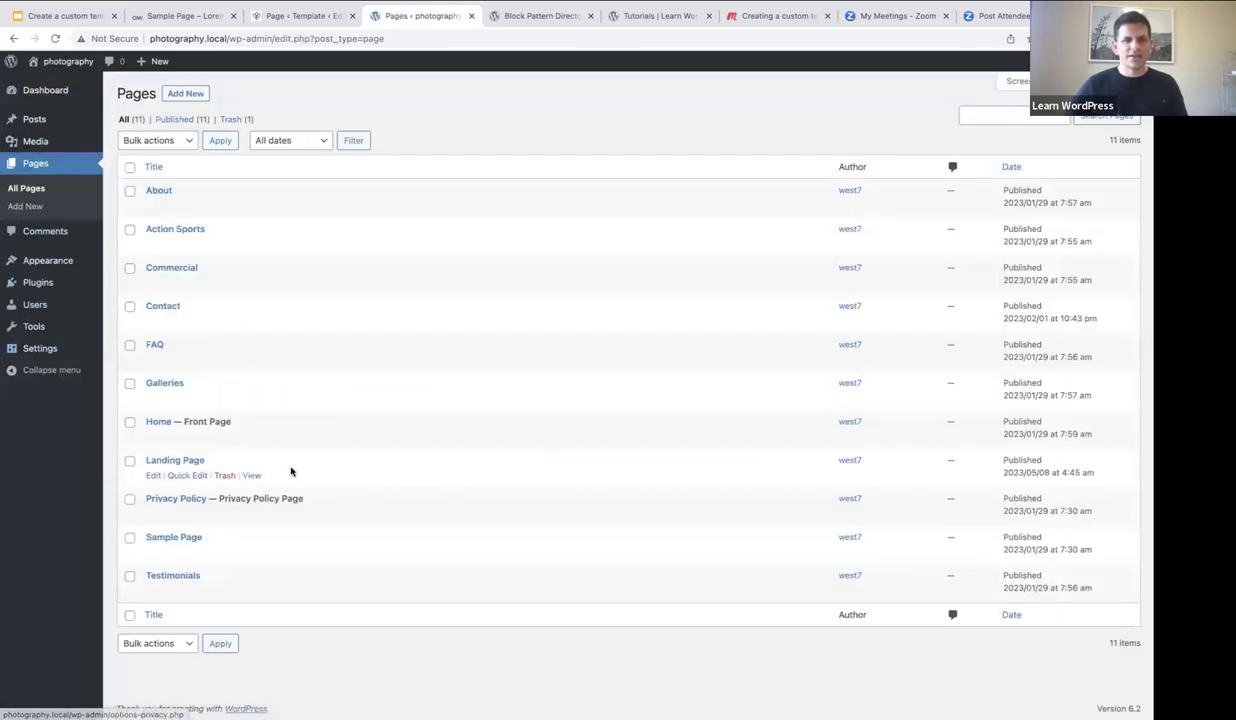
click(178, 461)
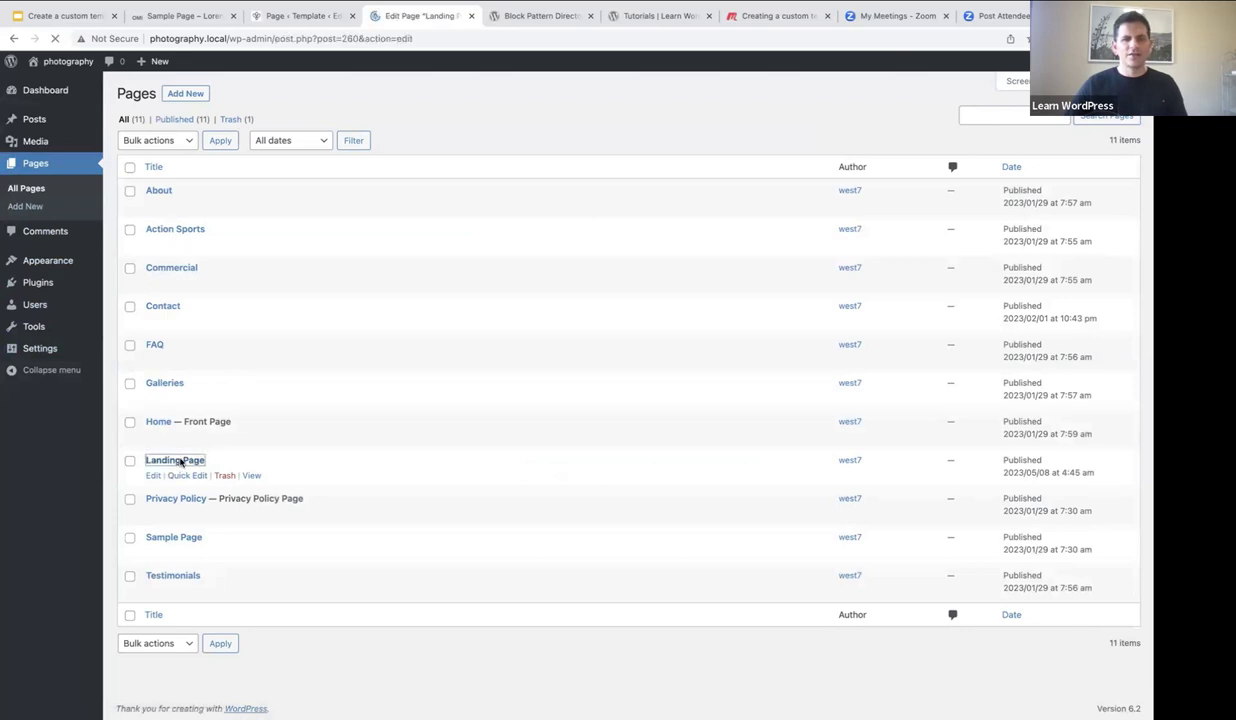
Look through the Landing Page's content from the title and Music Bar cover down to the final red section.
scroll(262, 322, down, 5)
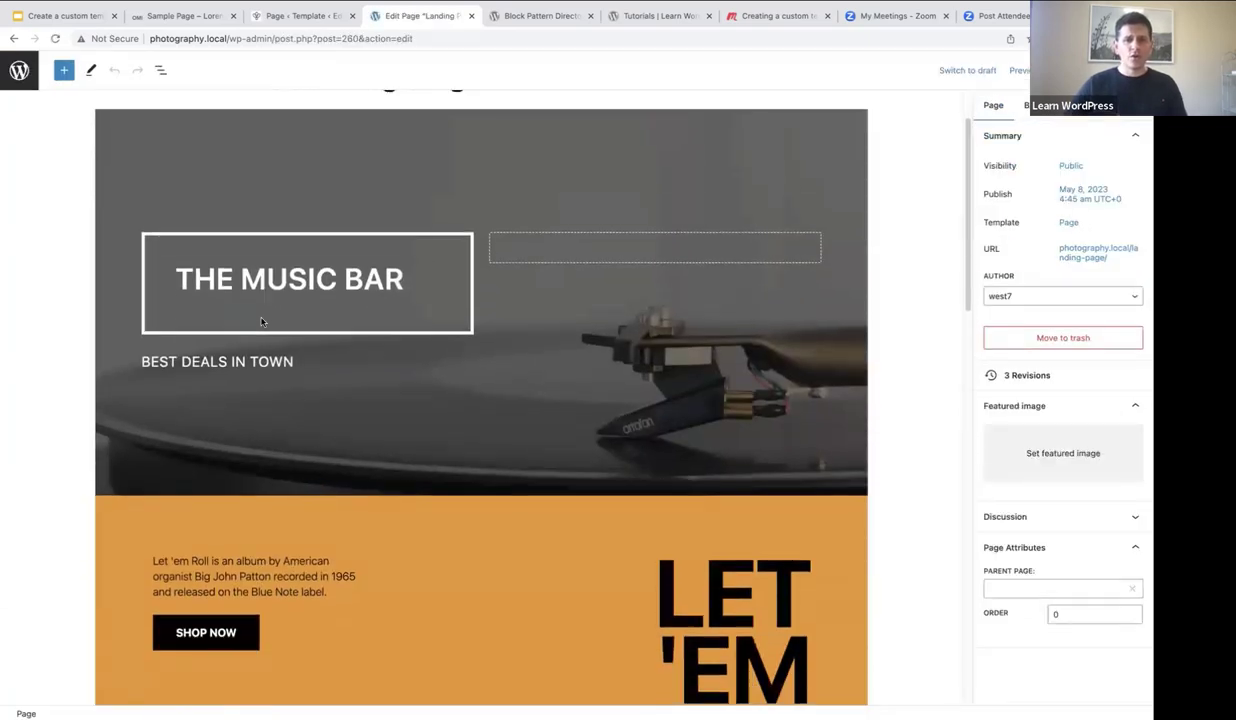
scroll(262, 321, down, 10)
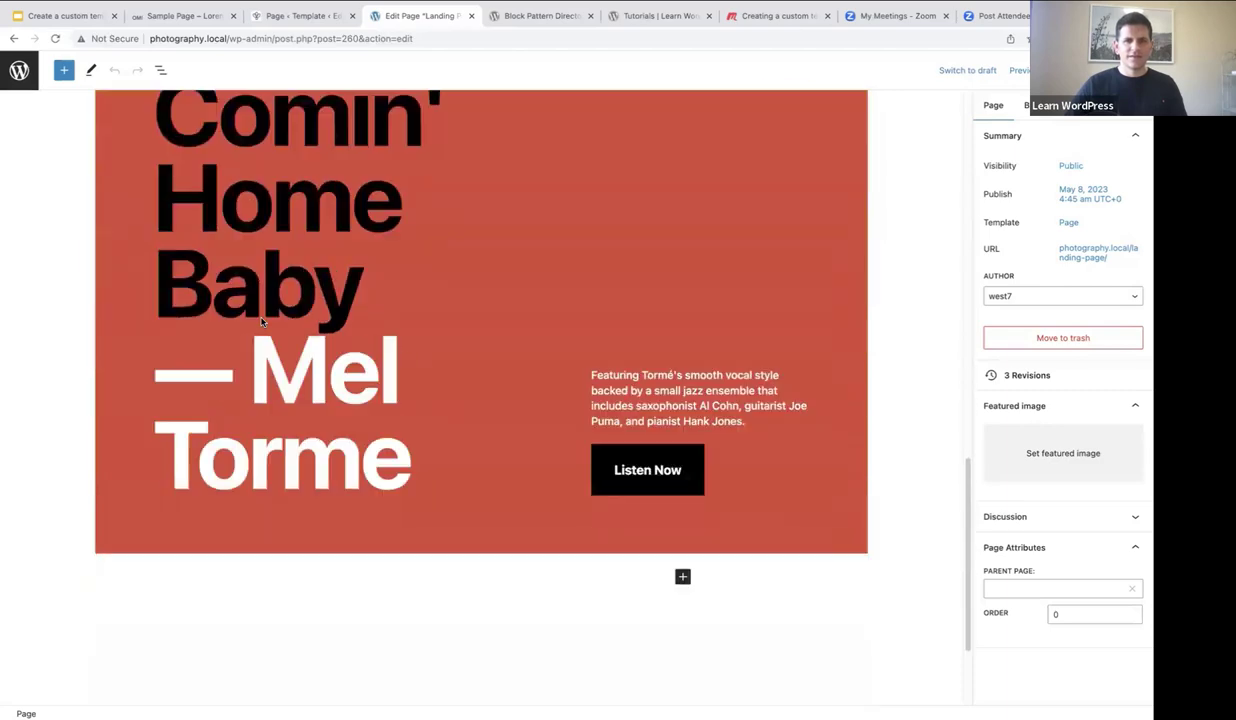
scroll(261, 319, up, 5)
scroll(261, 319, up, 7)
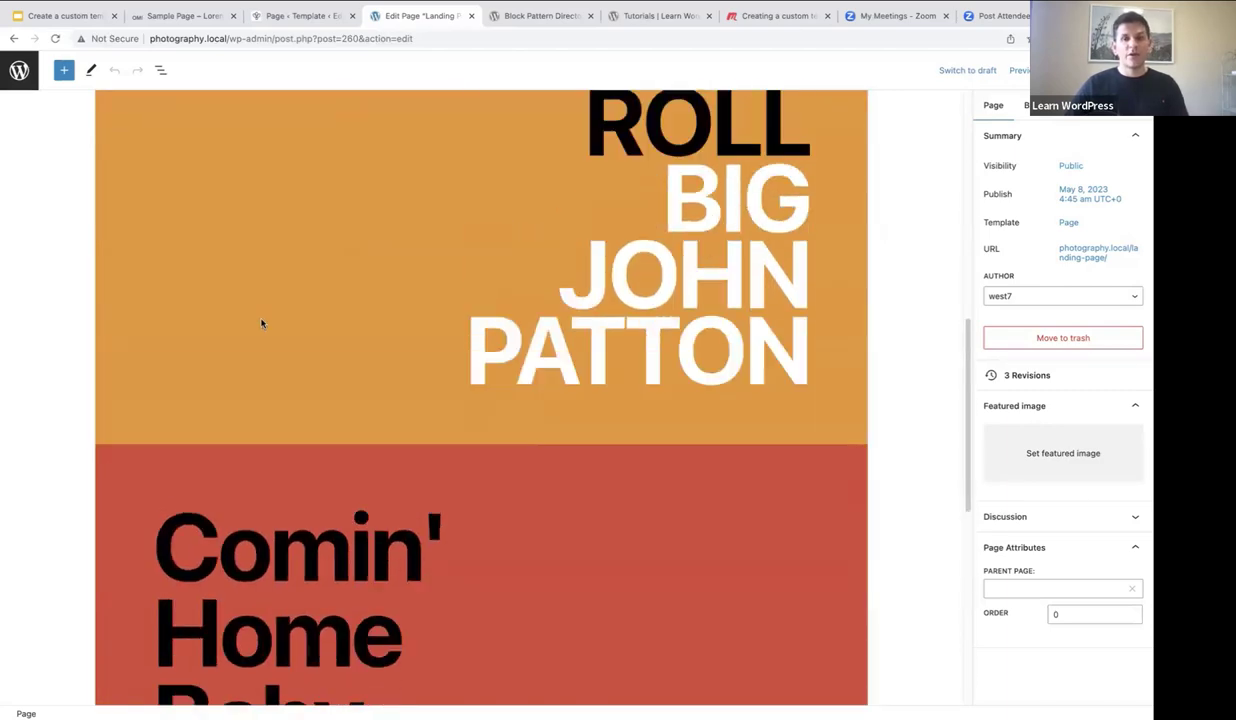
scroll(262, 326, up, 3)
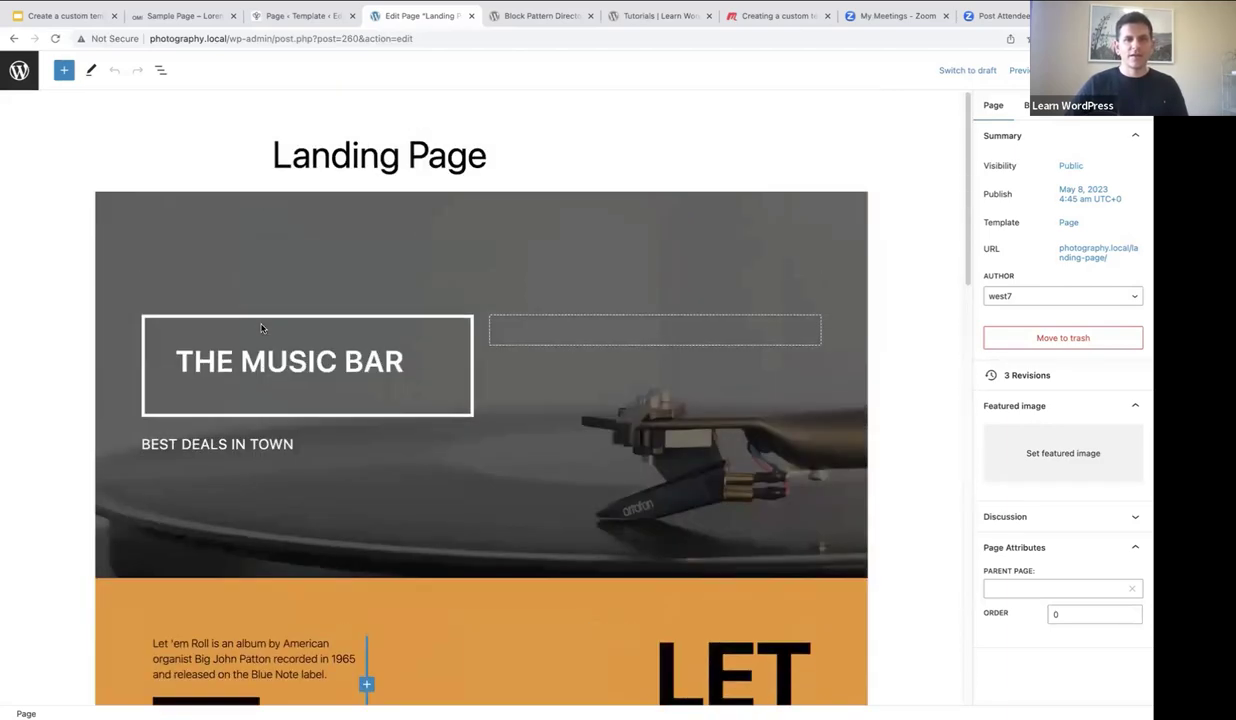
scroll(260, 330, down, 4)
scroll(320, 359, down, 10)
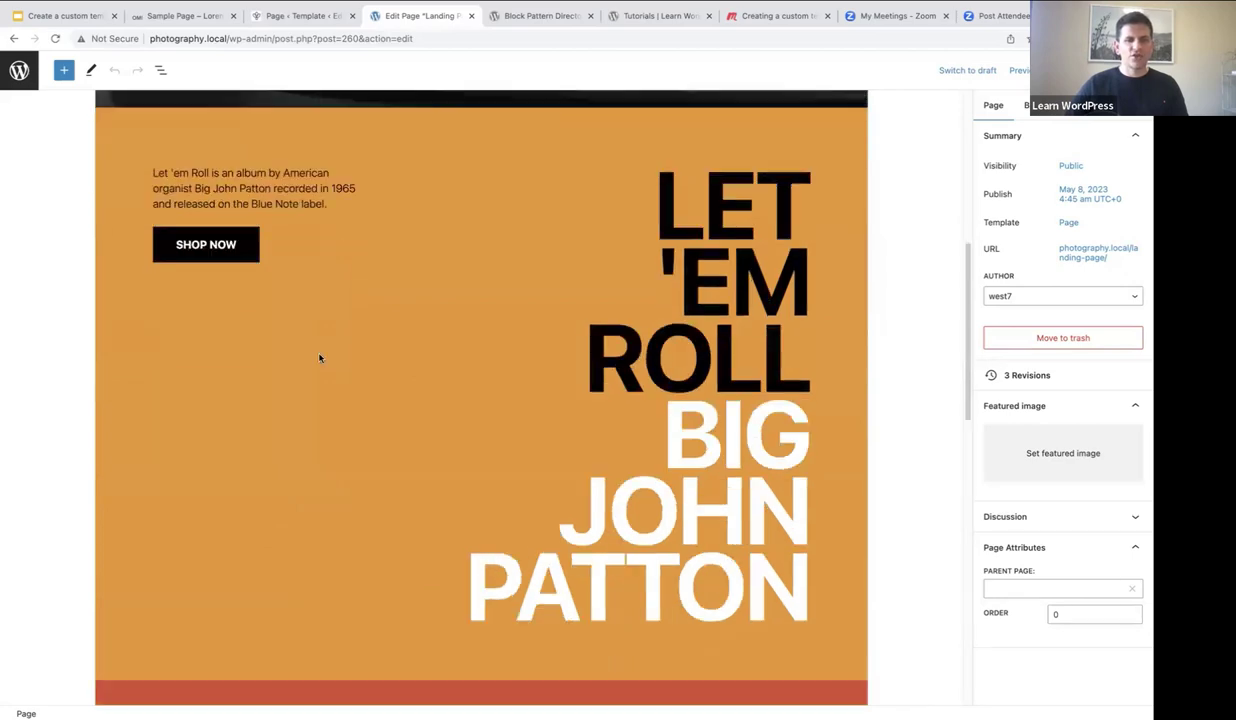
scroll(538, 364, up, 3)
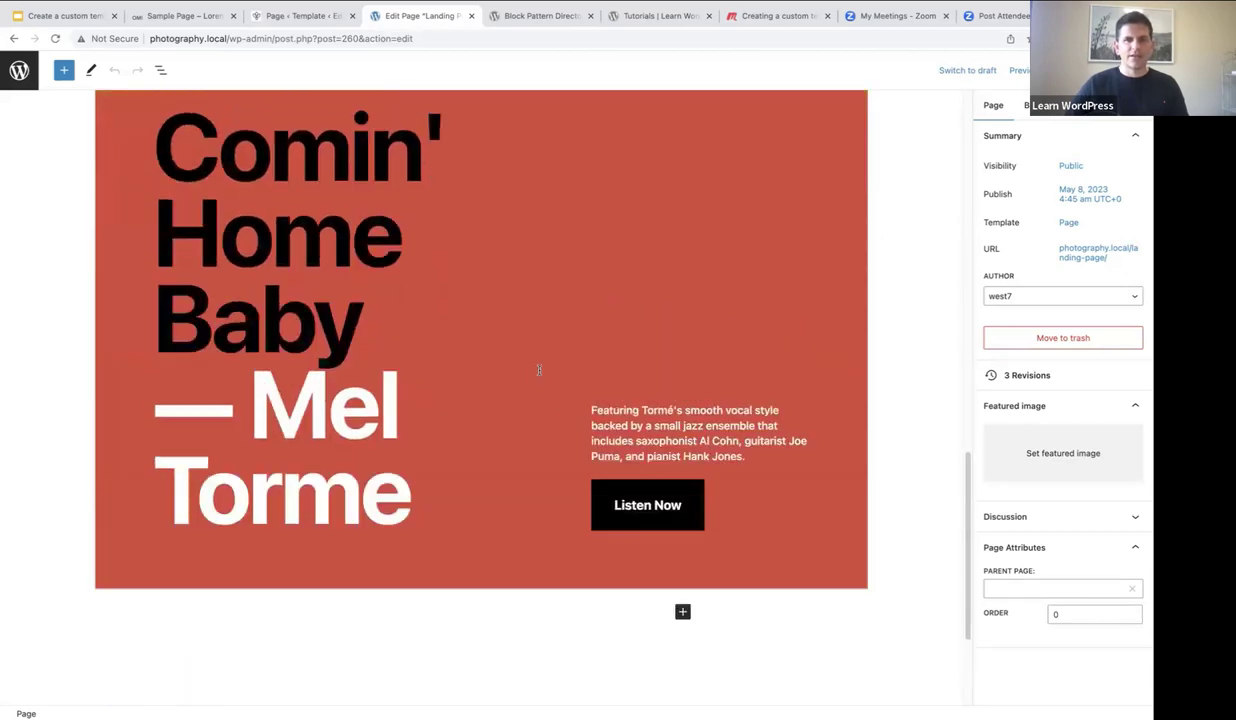
scroll(507, 363, up, 9)
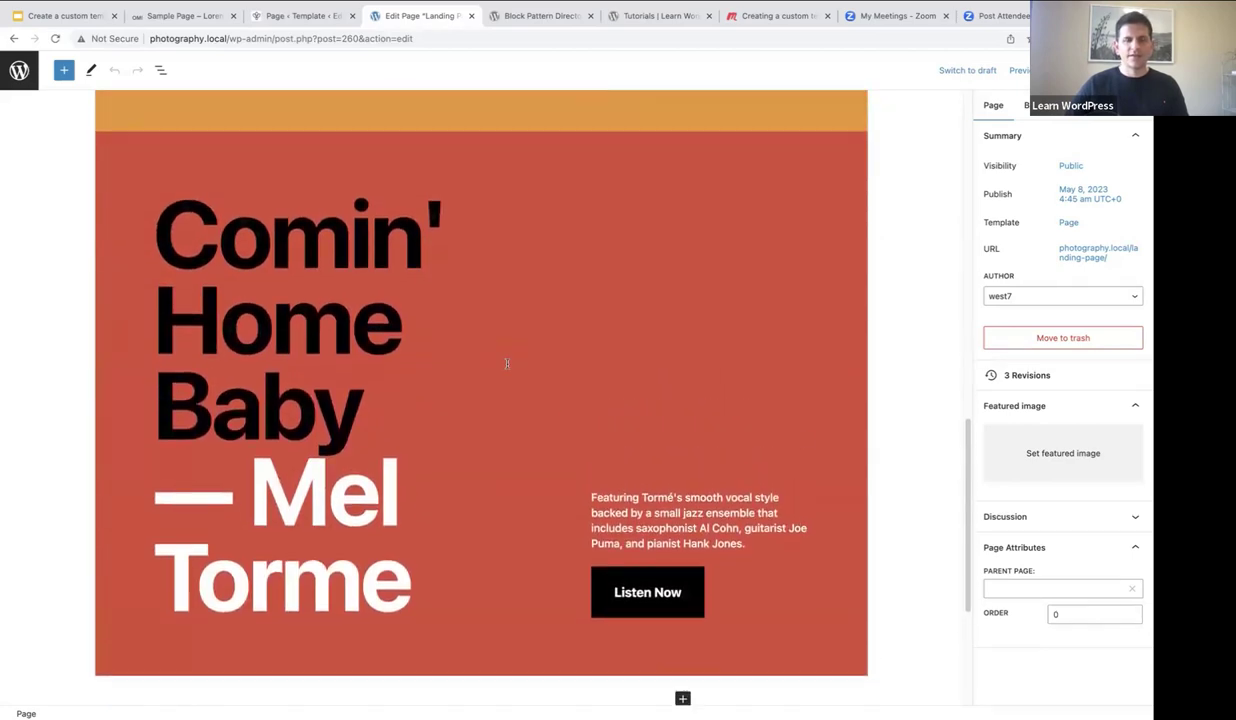
scroll(507, 363, up, 7)
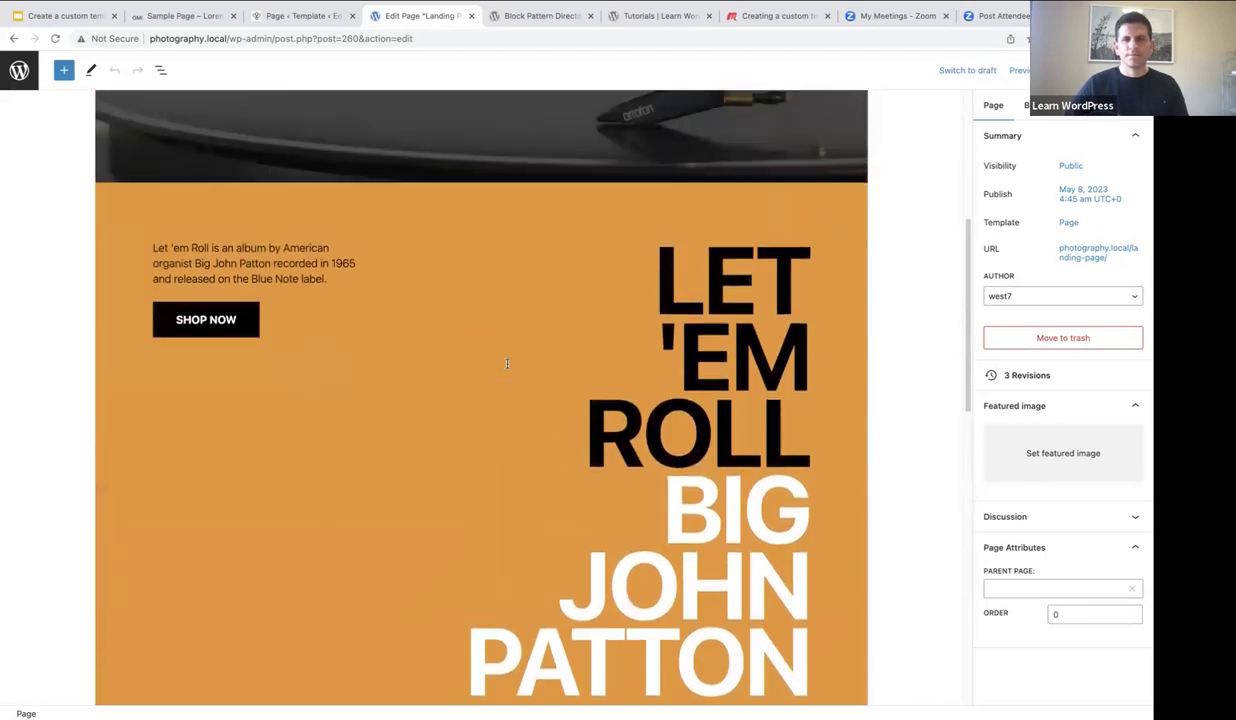
scroll(498, 363, up, 1)
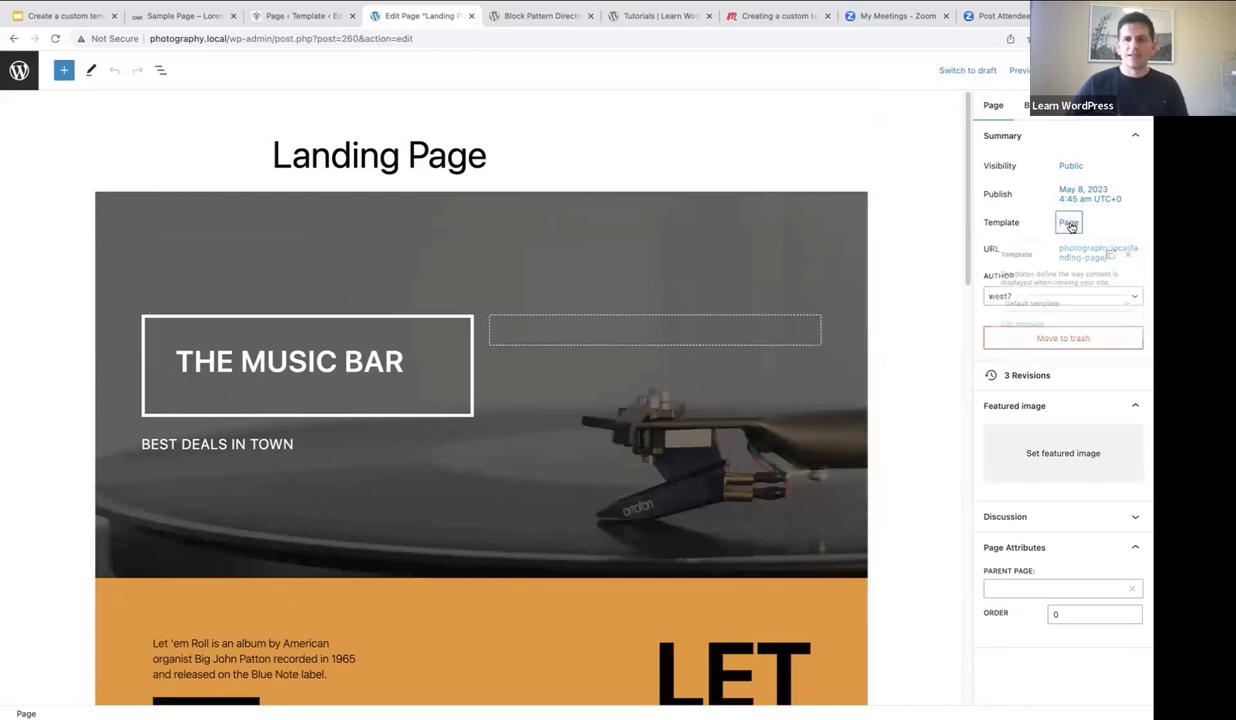
Assign the Landing Page Template to the Landing Page and save the page.
click(1069, 223)
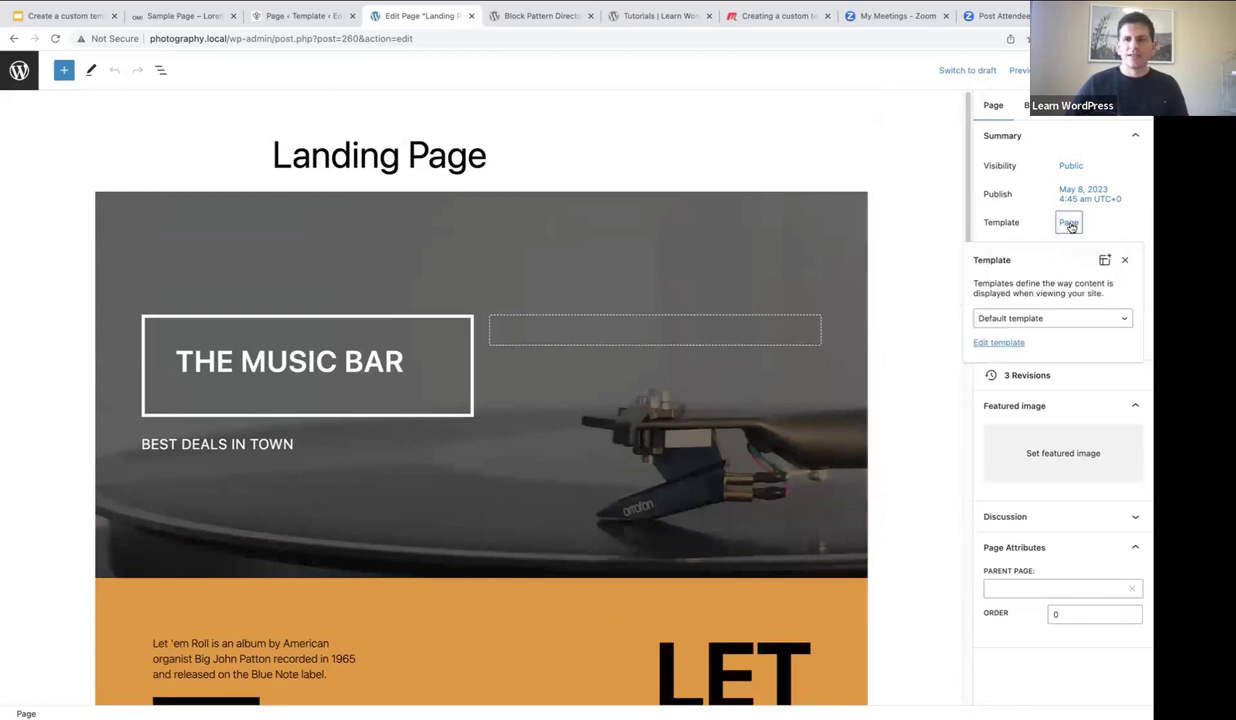
click(1032, 318)
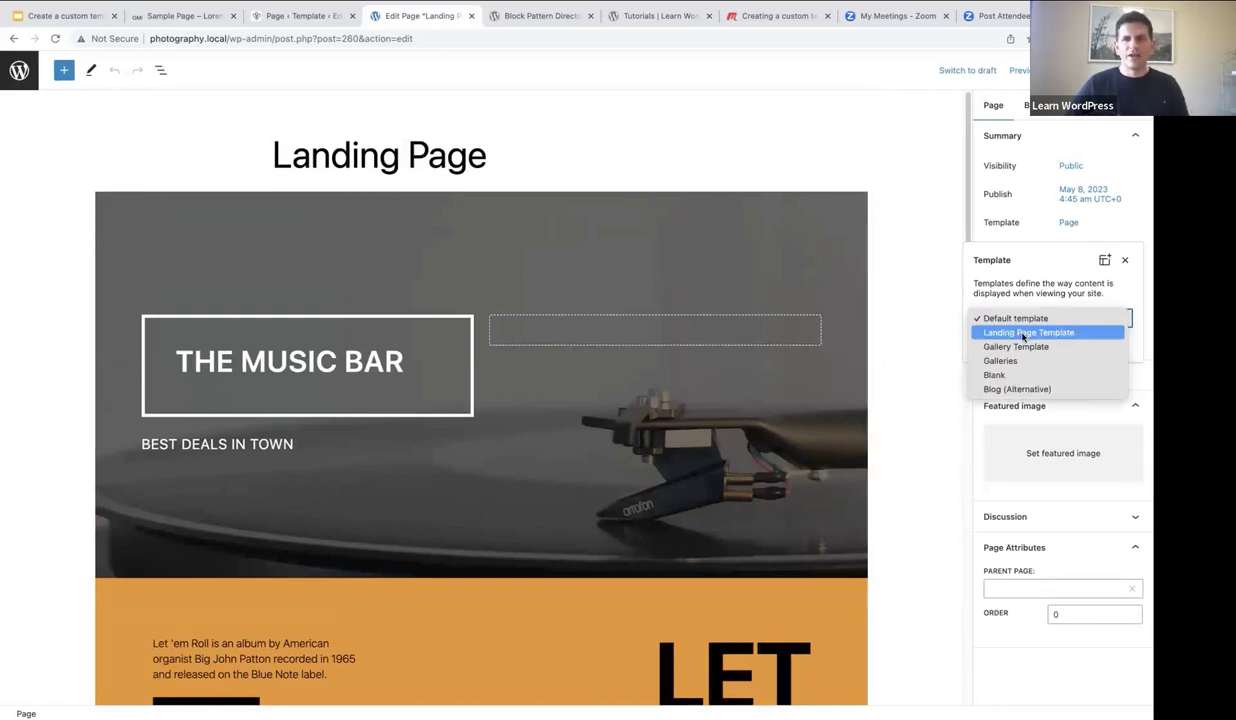
click(1022, 333)
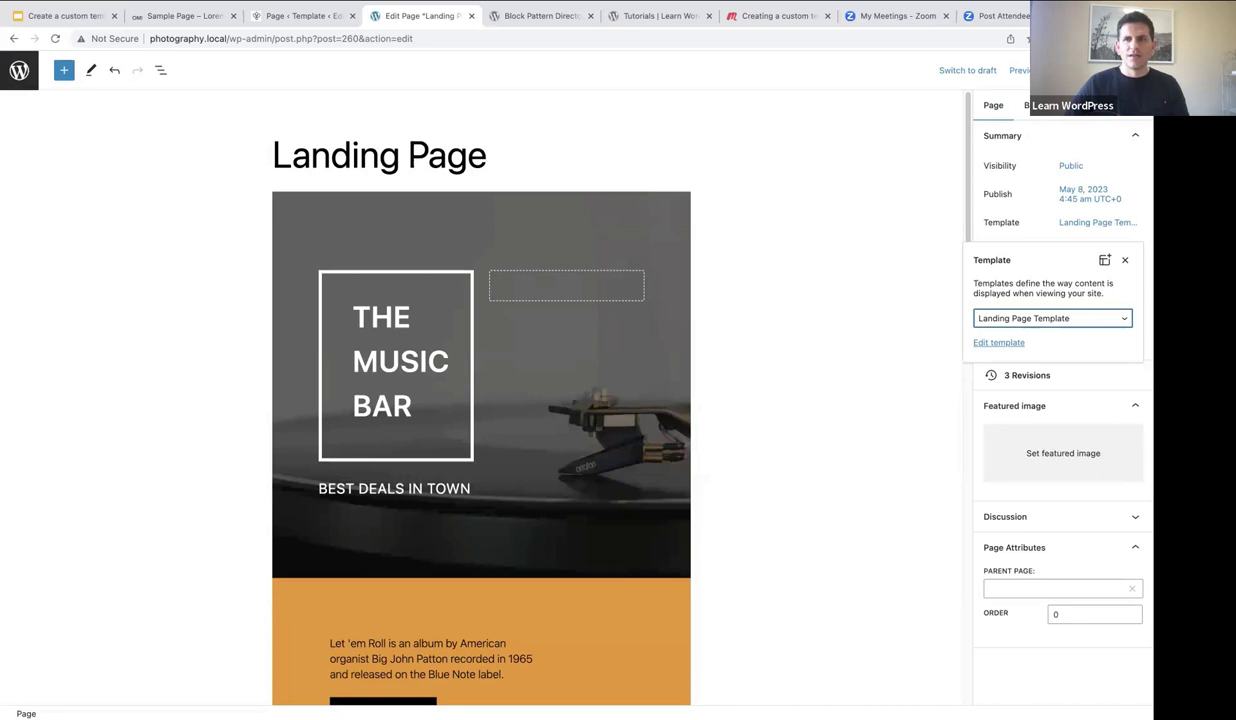
key(super+s)
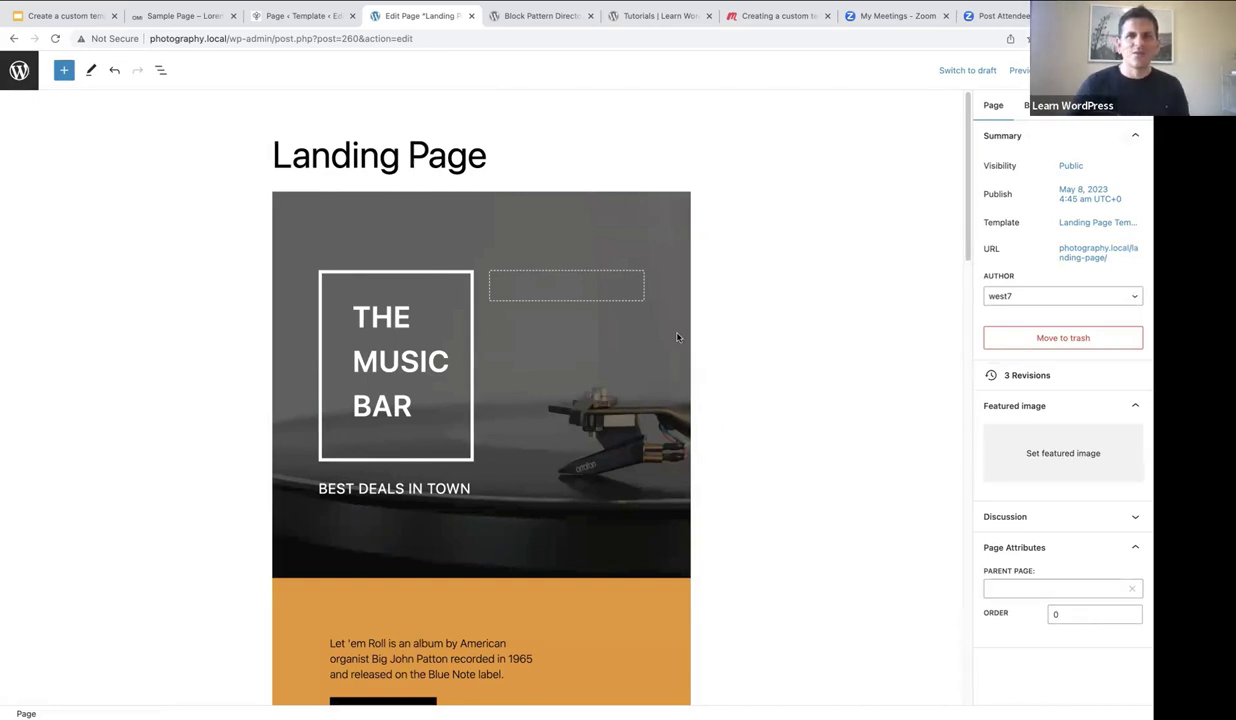
Preview the Landing Page in a new tab and examine how its cover sections display with the assigned template.
click(1020, 72)
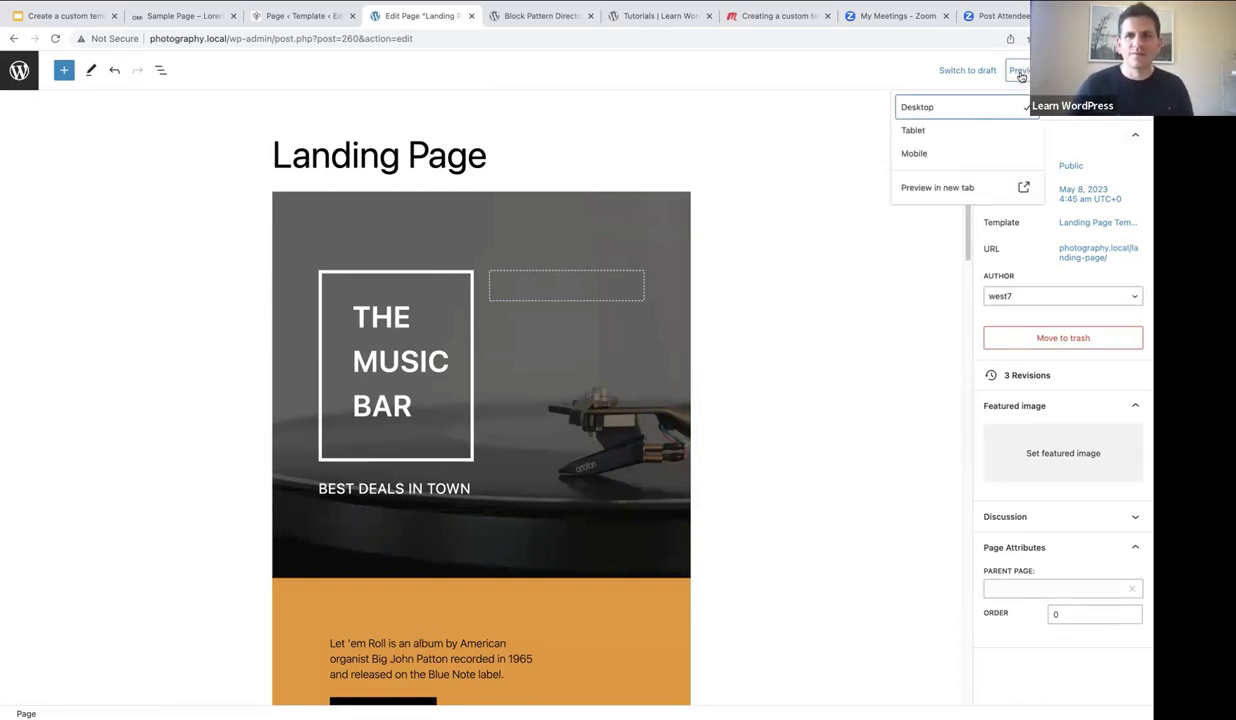
click(937, 188)
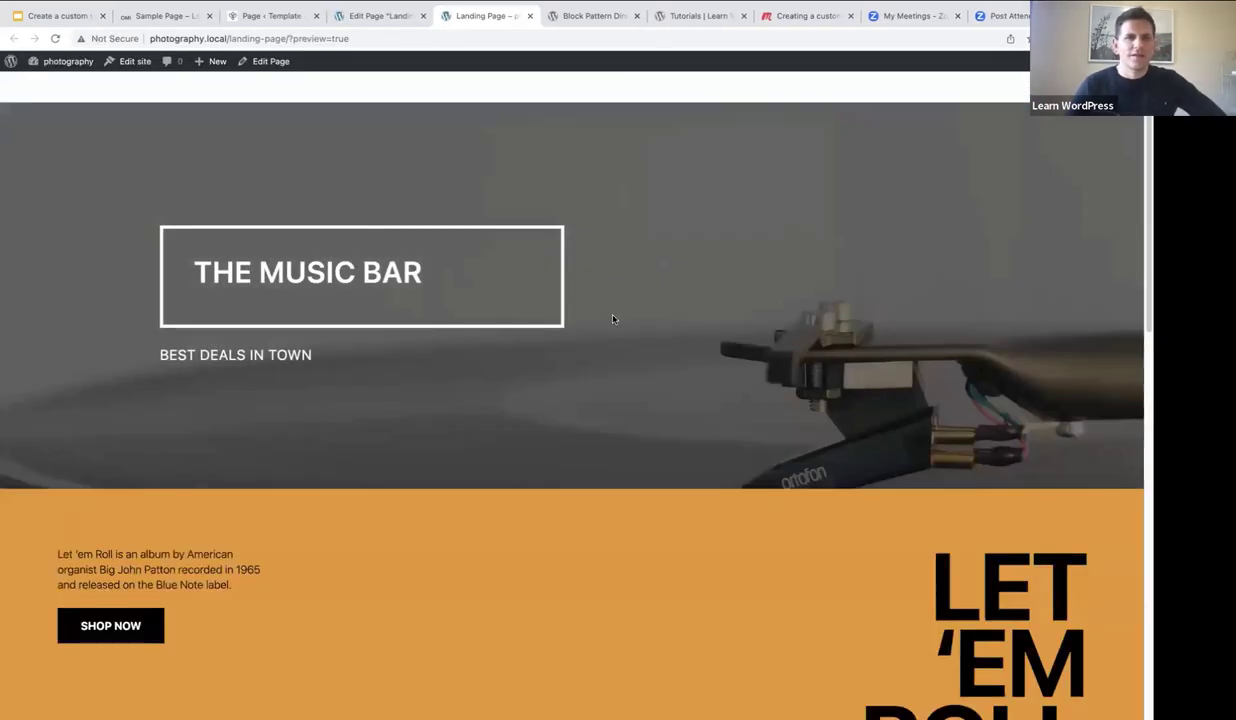
scroll(626, 317, down, 3)
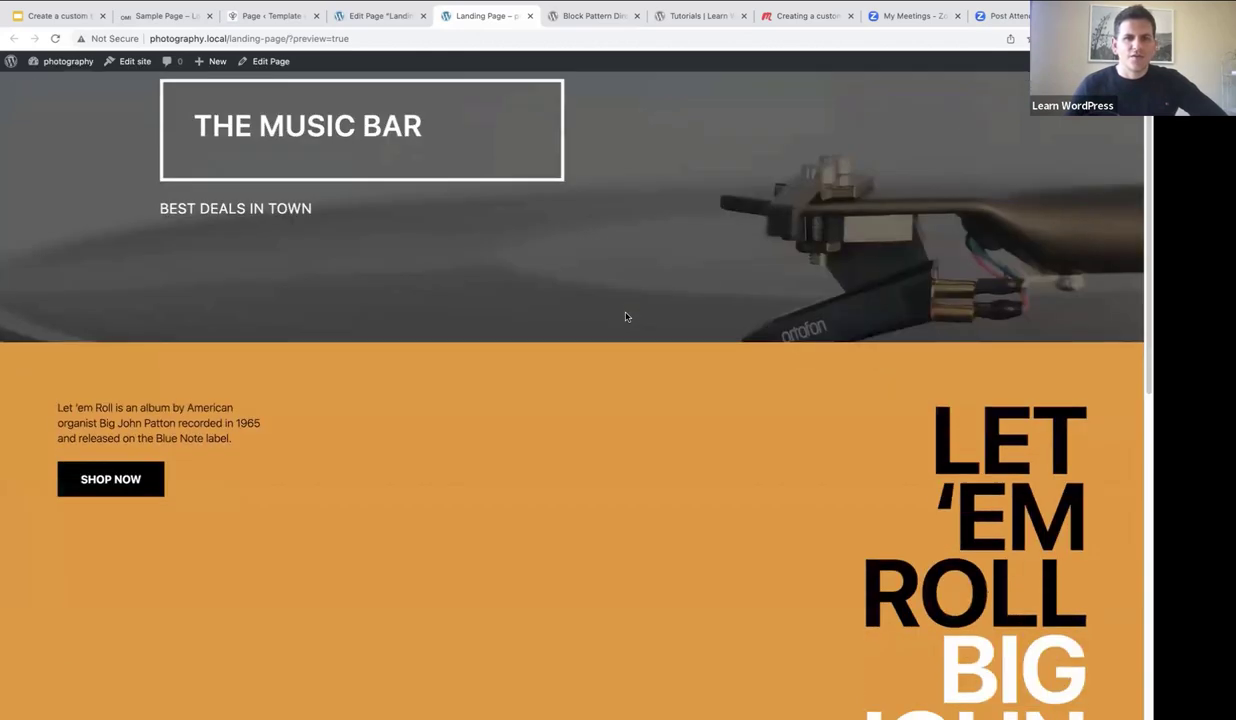
scroll(626, 317, down, 8)
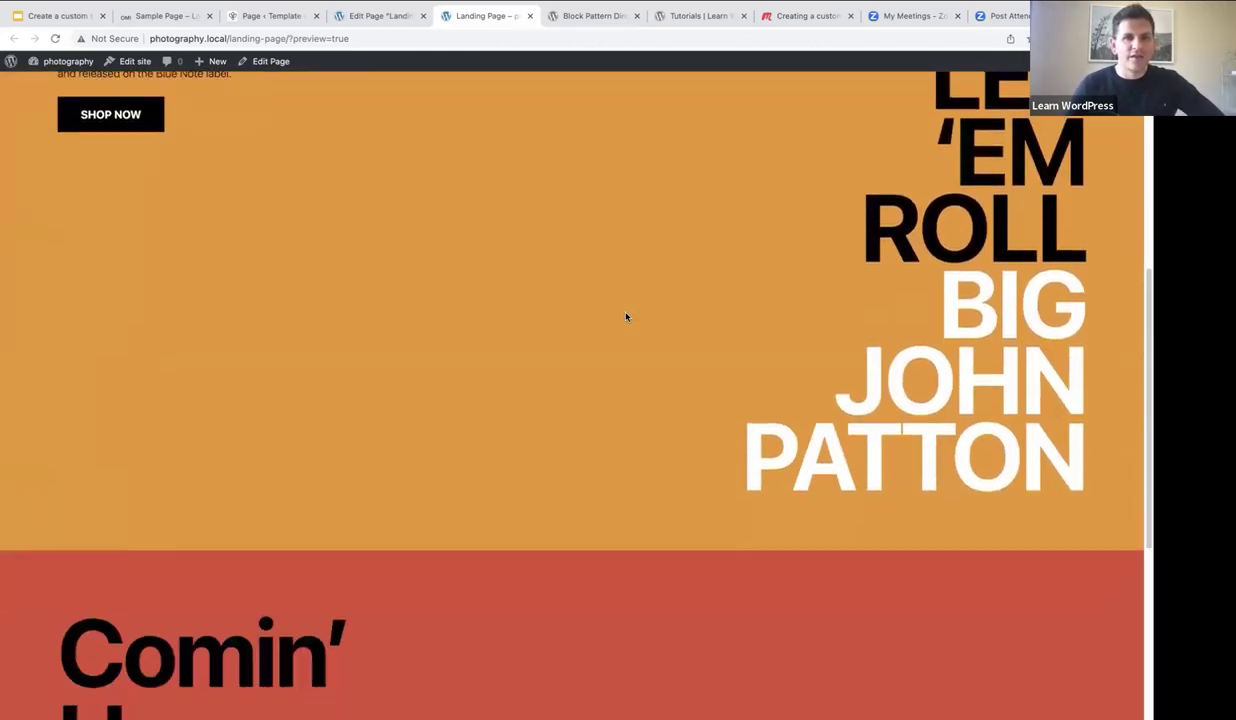
Examine the Landing Page preview from the Music Bar cover through the orange album section to the red section.
scroll(626, 317, down, 8)
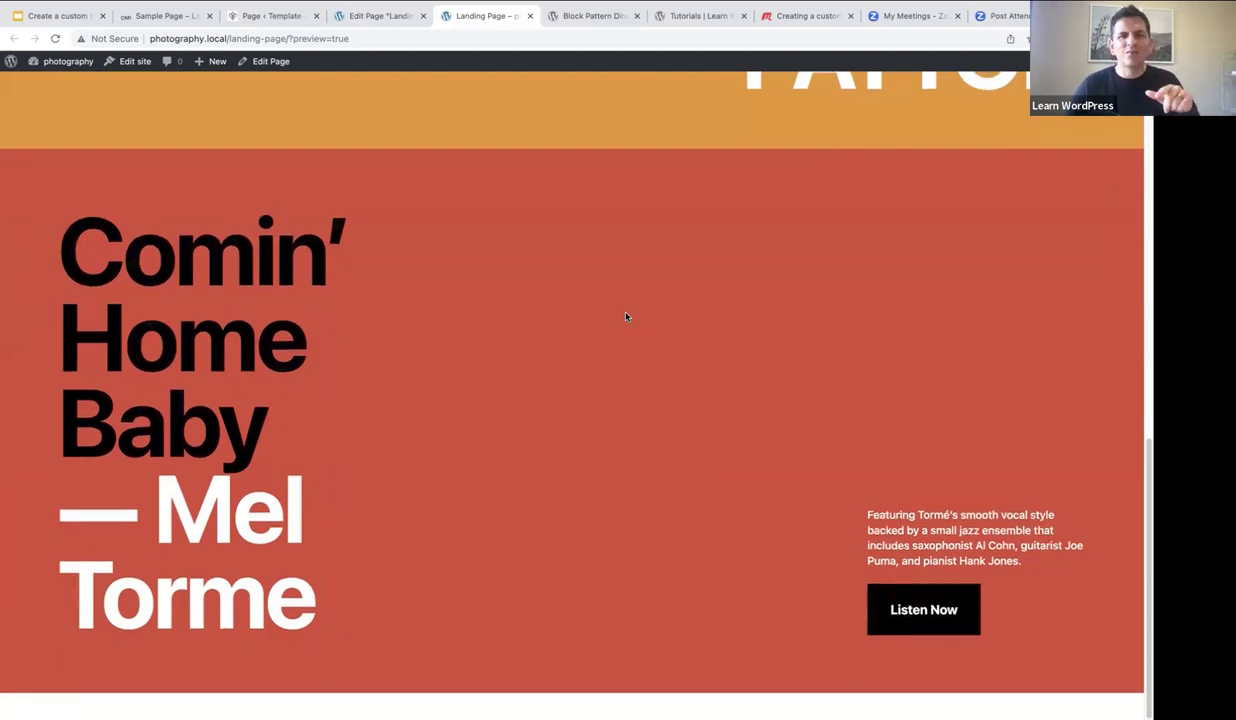
scroll(626, 317, up, 2)
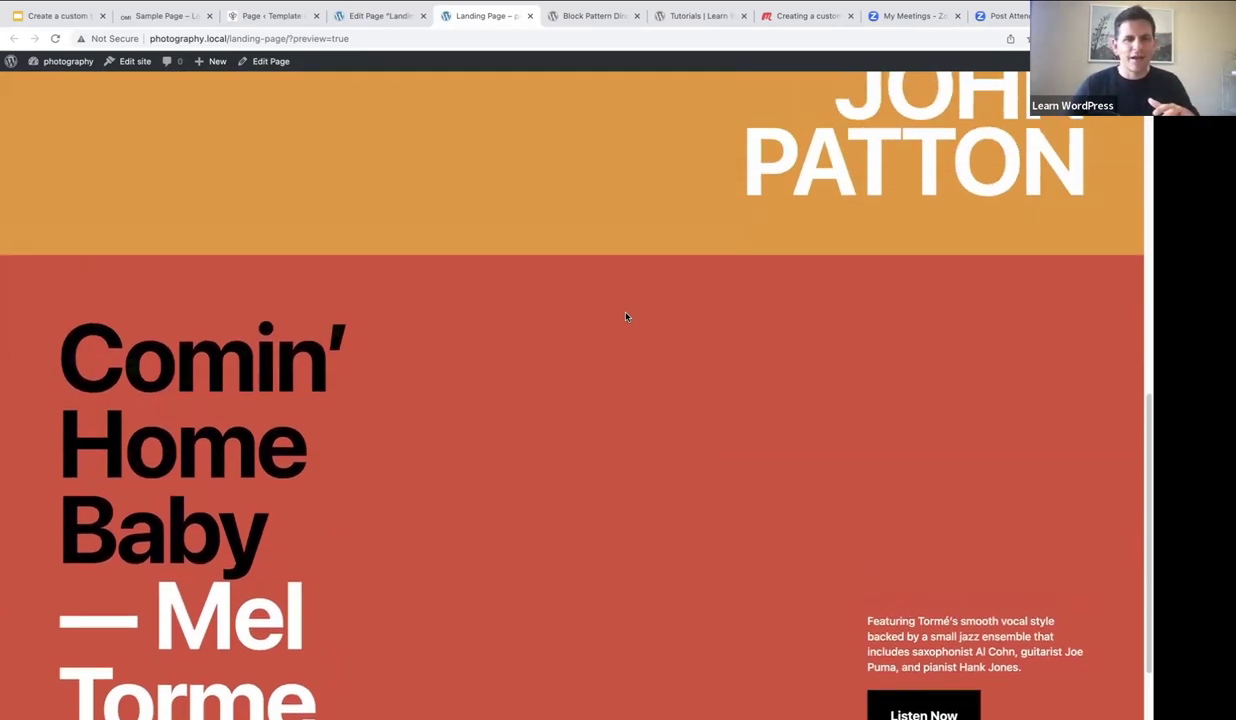
scroll(626, 317, up, 10)
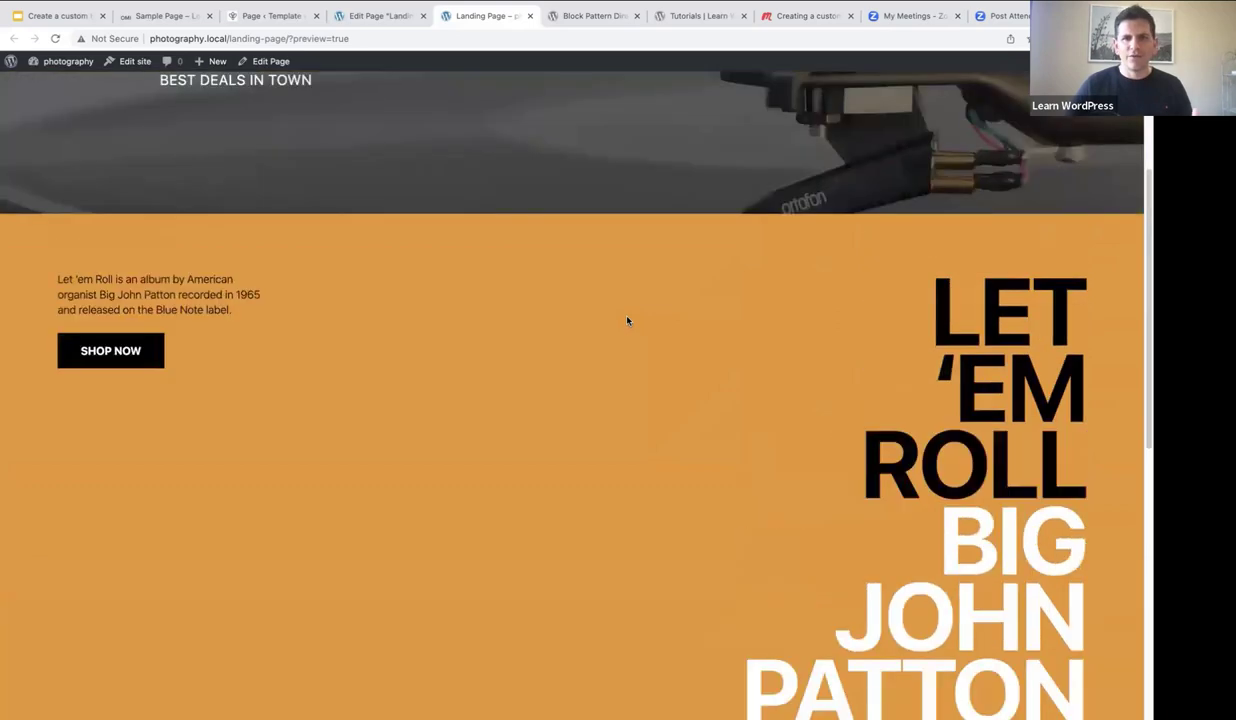
scroll(627, 320, up, 5)
scroll(627, 321, up, 1)
scroll(627, 321, down, 1)
scroll(627, 321, down, 15)
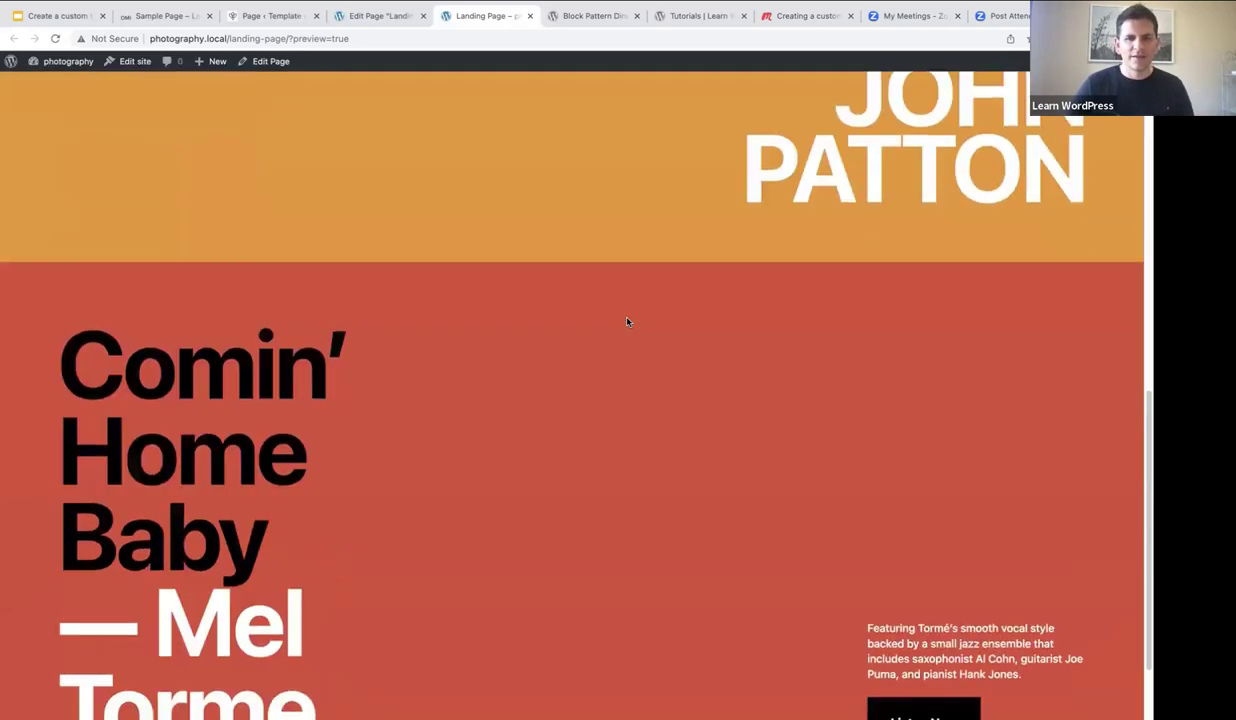
scroll(627, 321, down, 2)
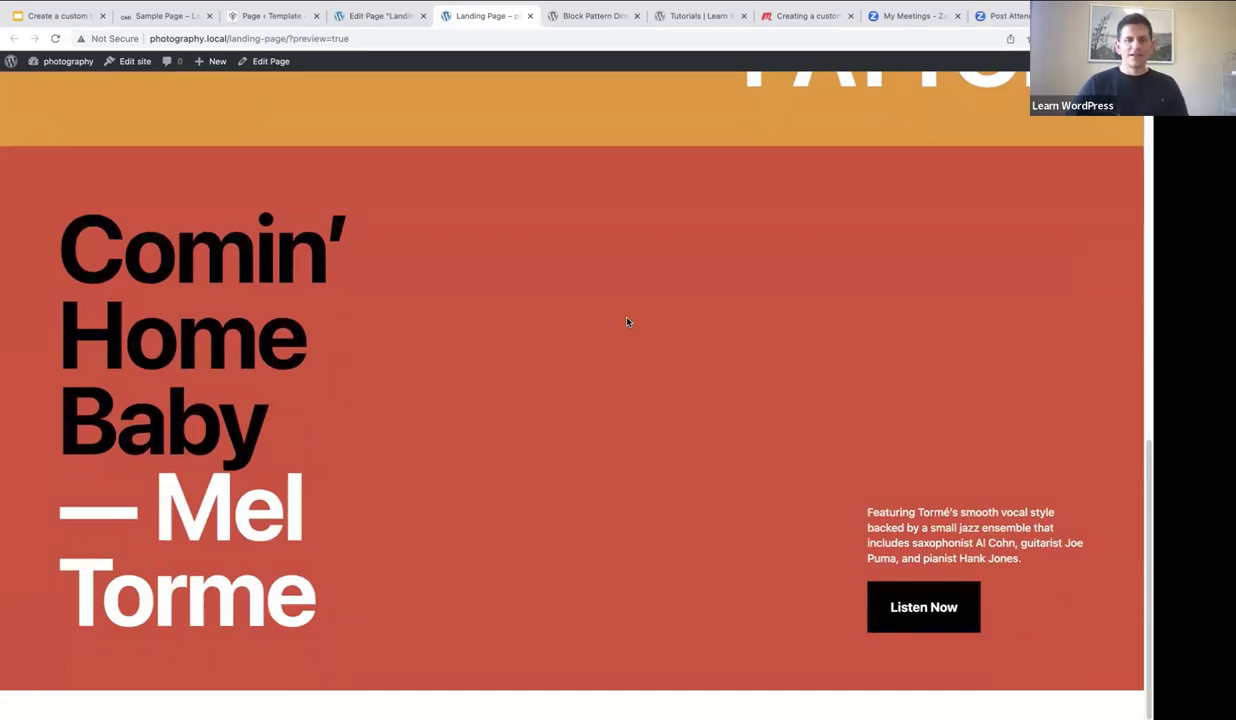
scroll(627, 321, up, 15)
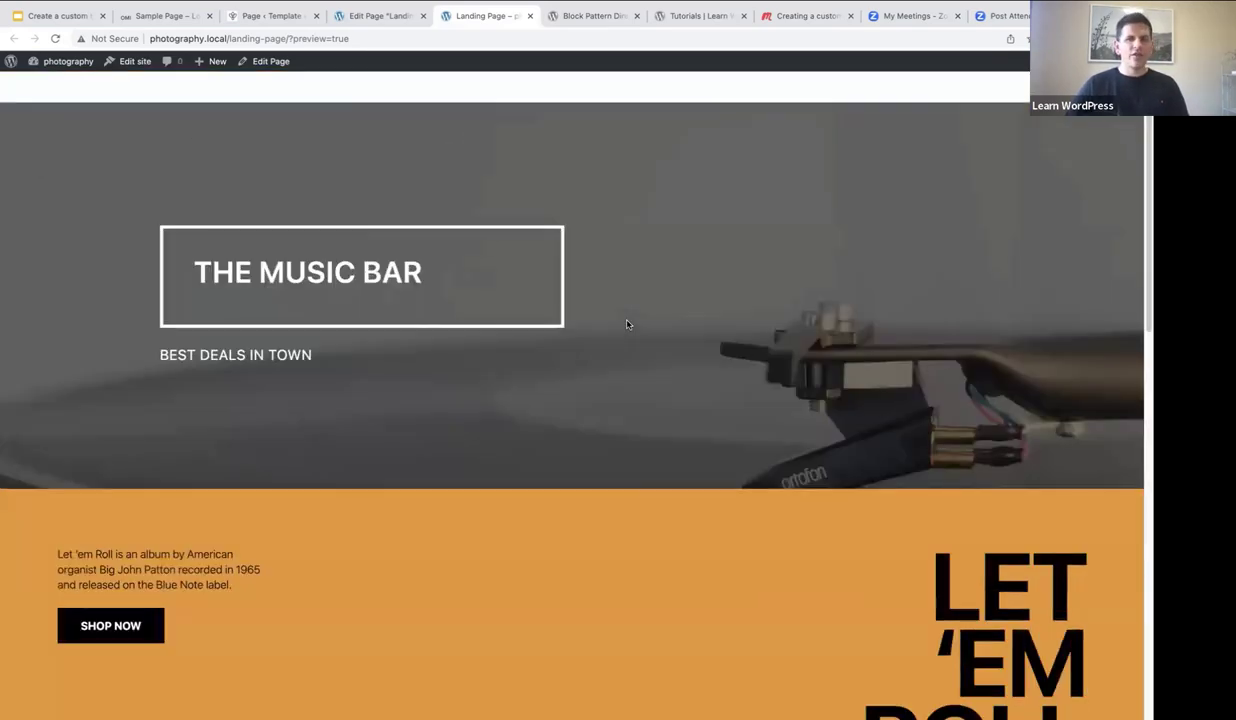
scroll(627, 324, down, 1)
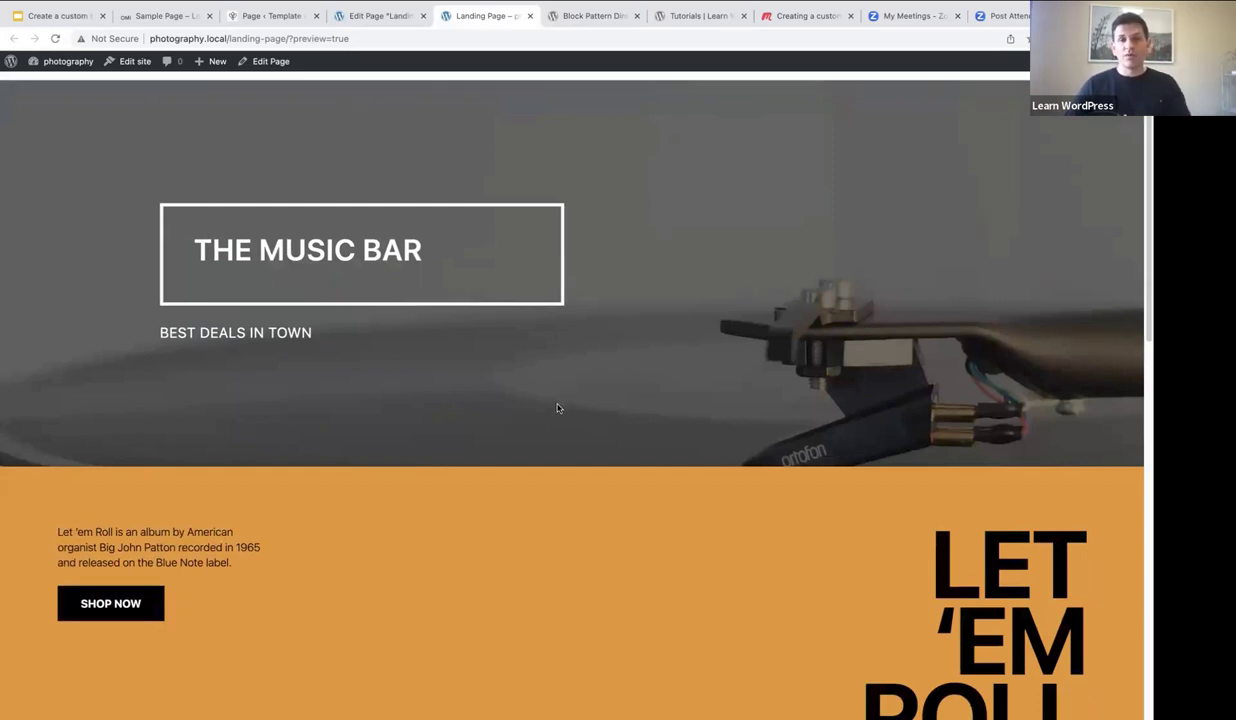
scroll(564, 404, down, 5)
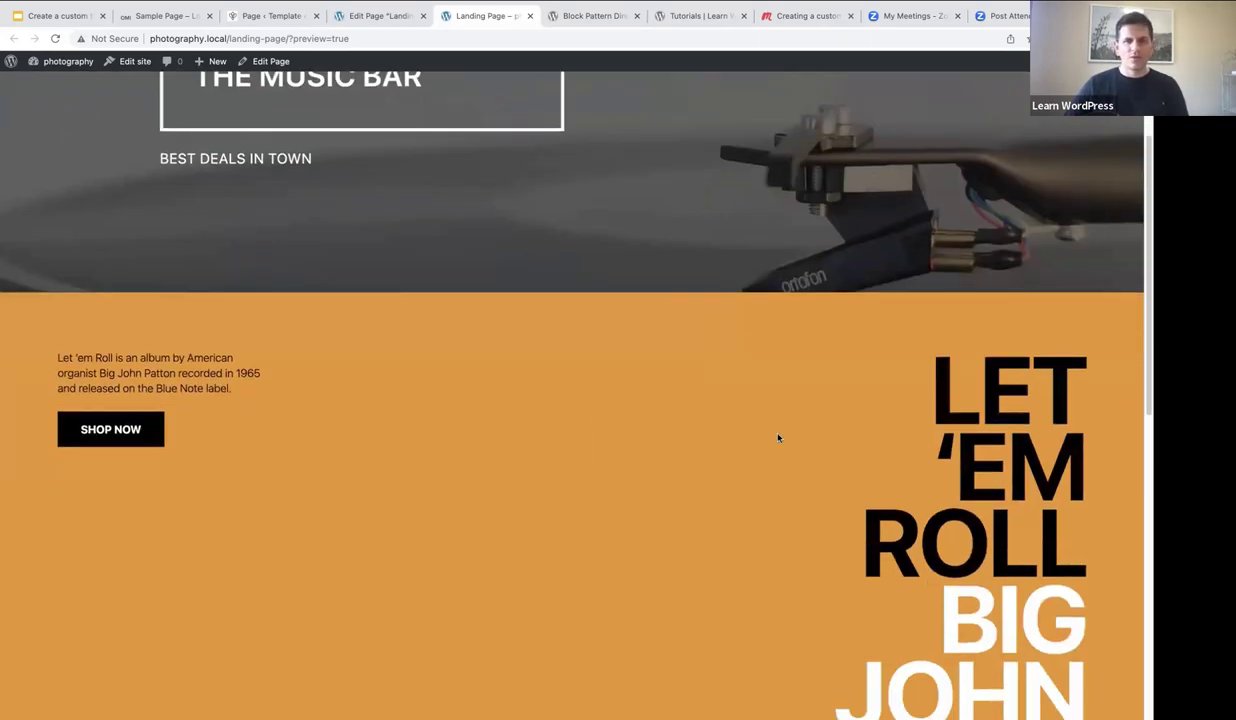
scroll(766, 434, up, 3)
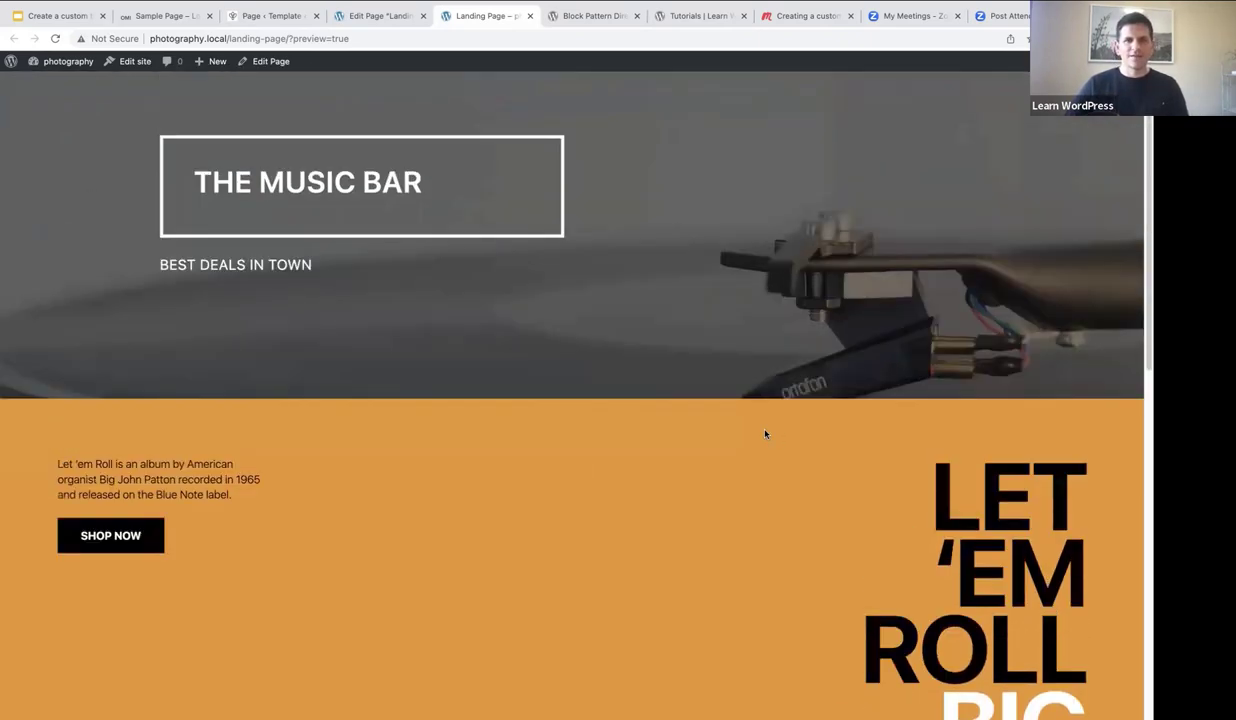
scroll(765, 433, down, 12)
scroll(764, 431, down, 9)
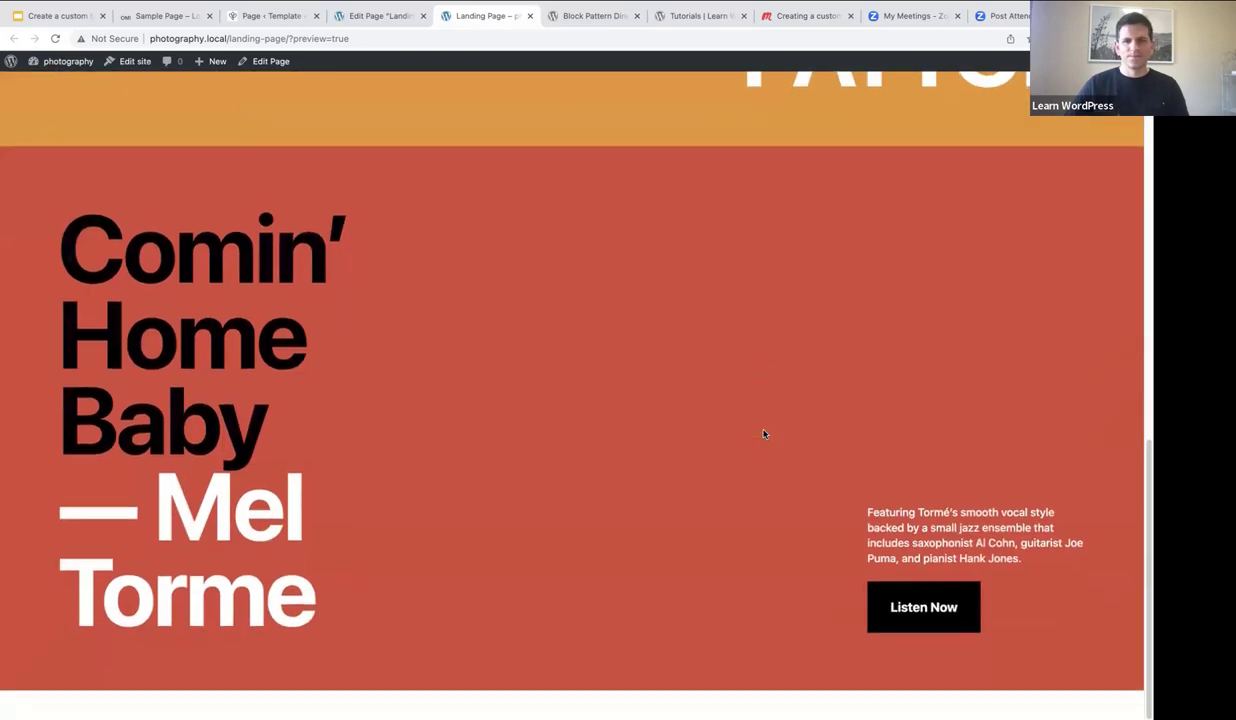
scroll(764, 431, up, 20)
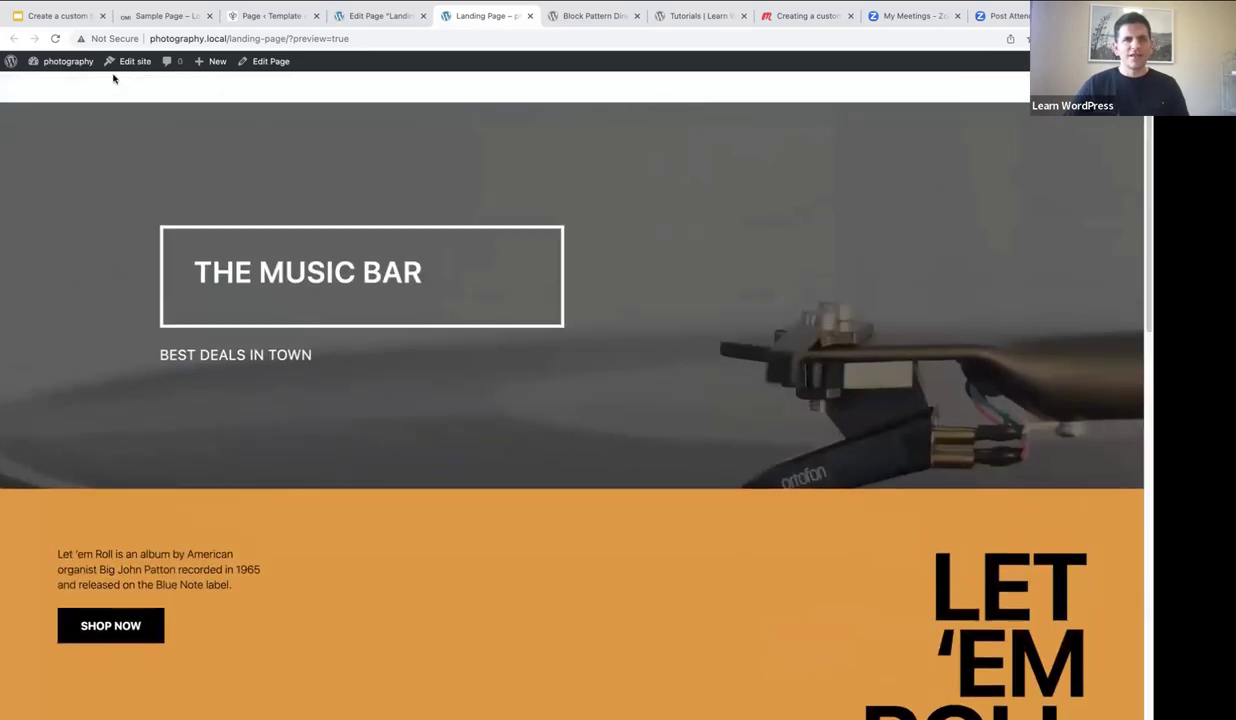
Return to the photography site's dashboard and open the Landing Page Template for editing in the site editor.
click(60, 64)
mouse_move(55, 258)
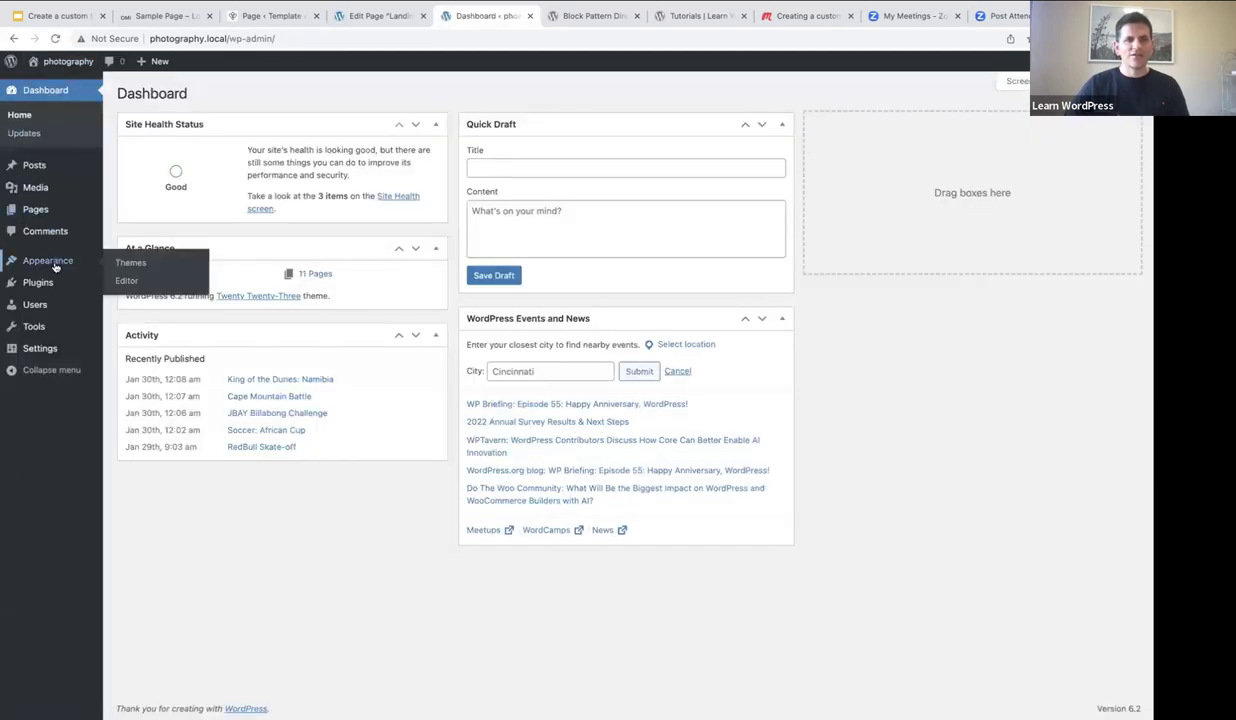
click(127, 282)
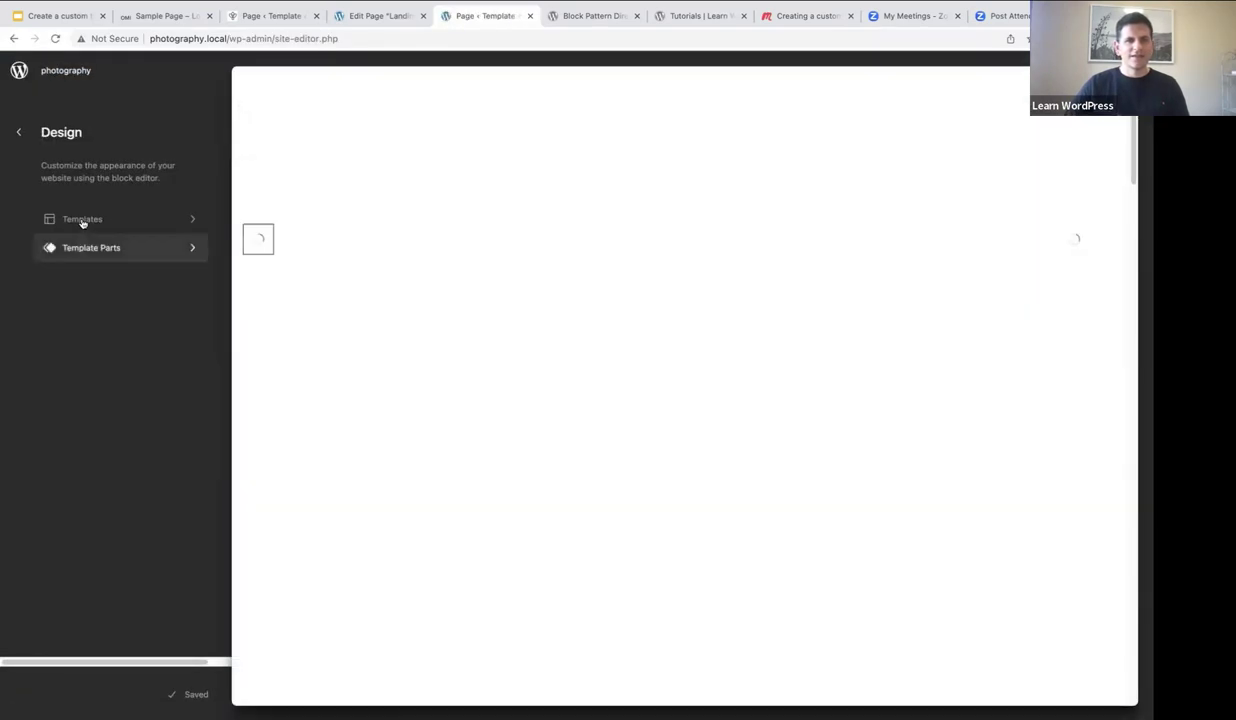
click(83, 220)
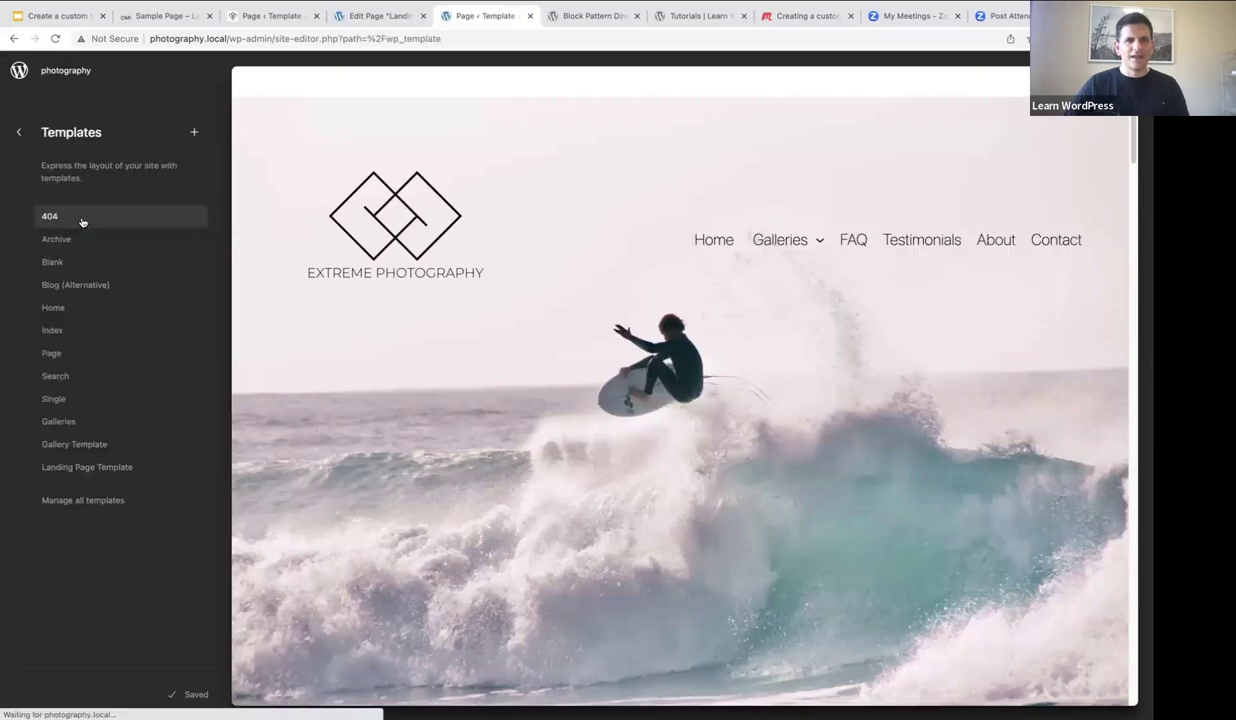
click(79, 467)
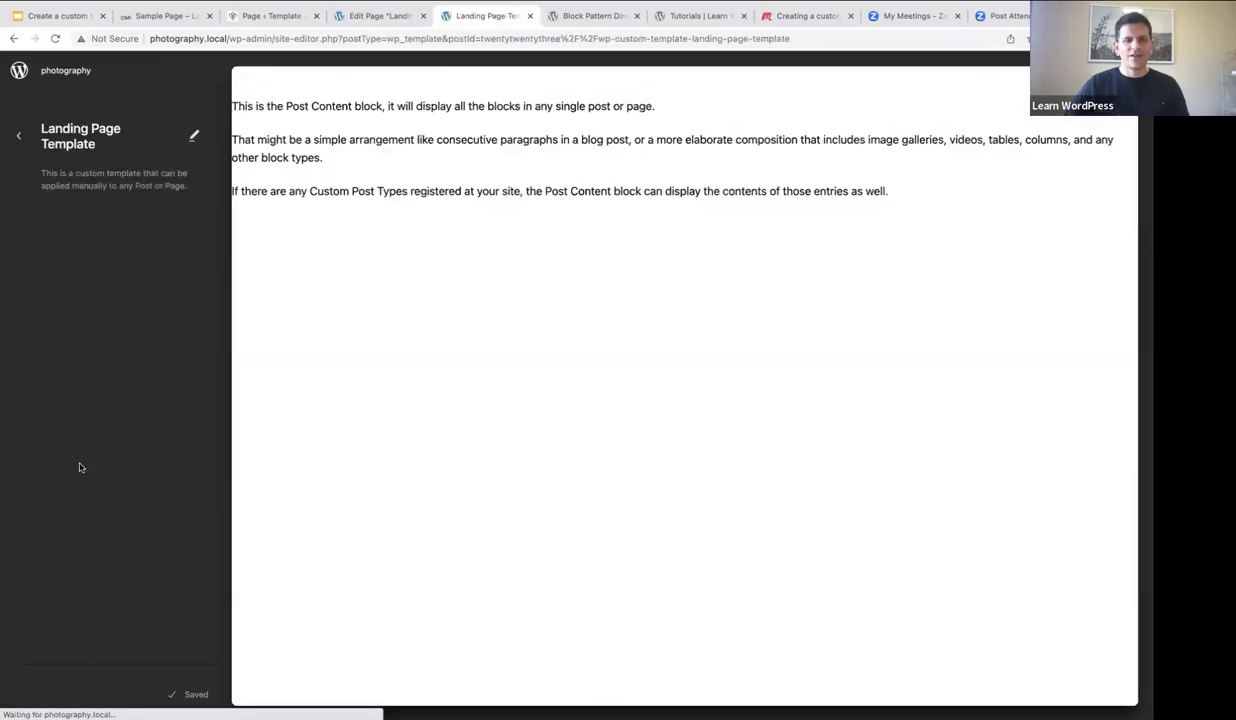
click(194, 137)
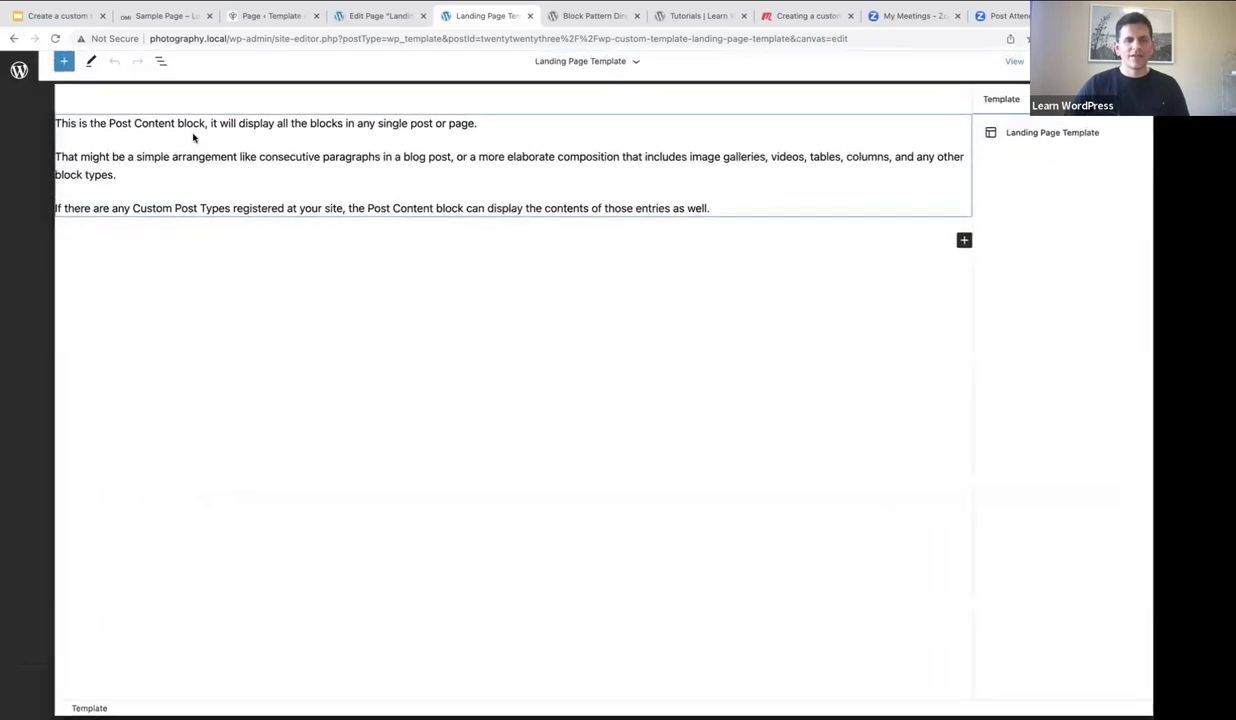
Wrap the template's Post Content block in a Group block.
click(161, 72)
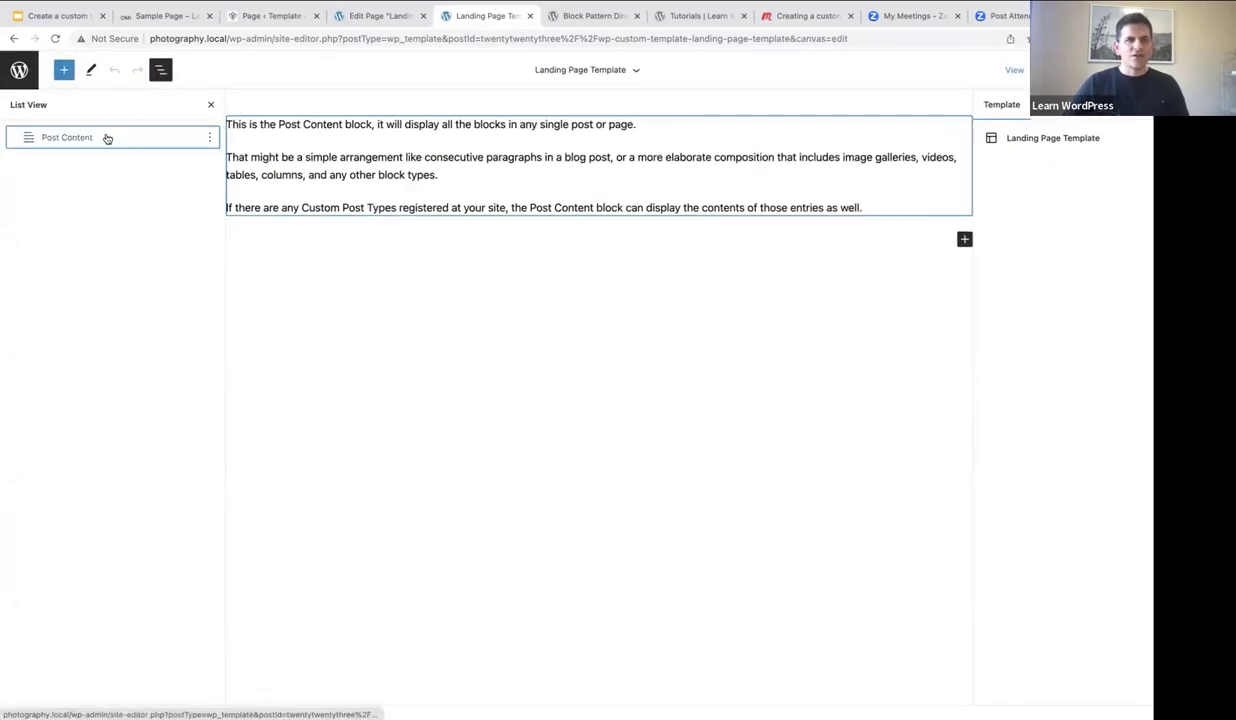
click(108, 139)
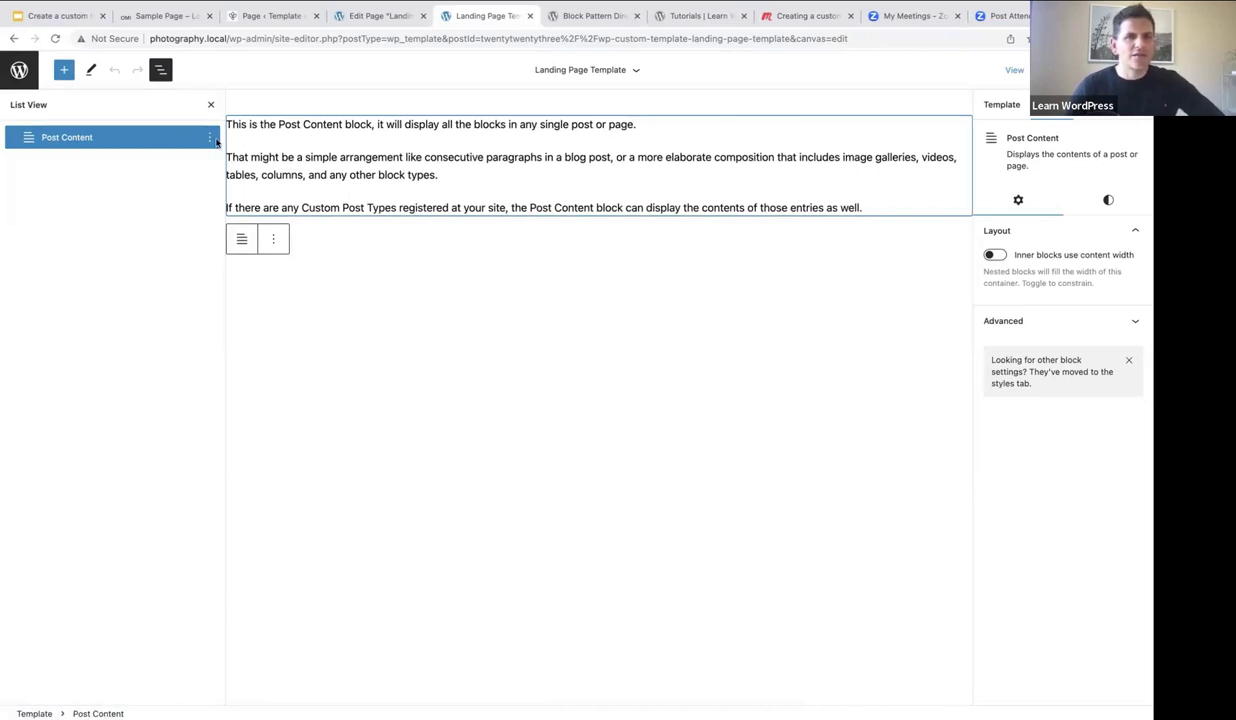
click(210, 139)
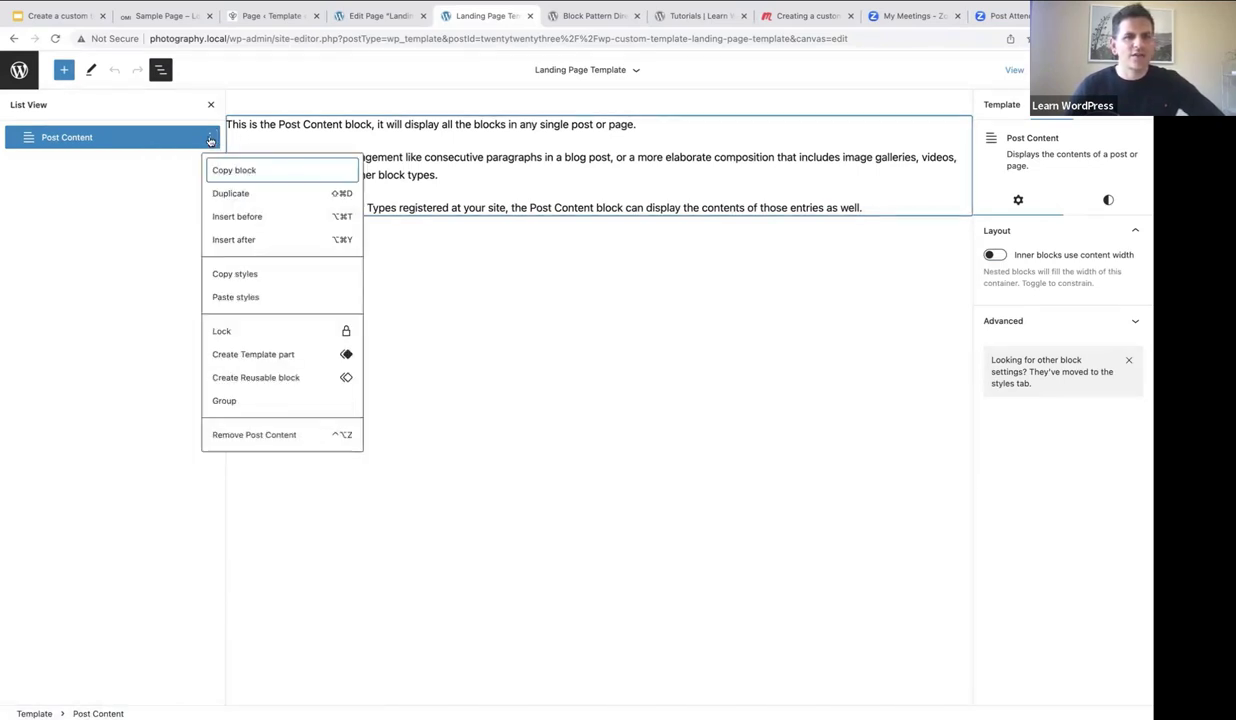
click(224, 401)
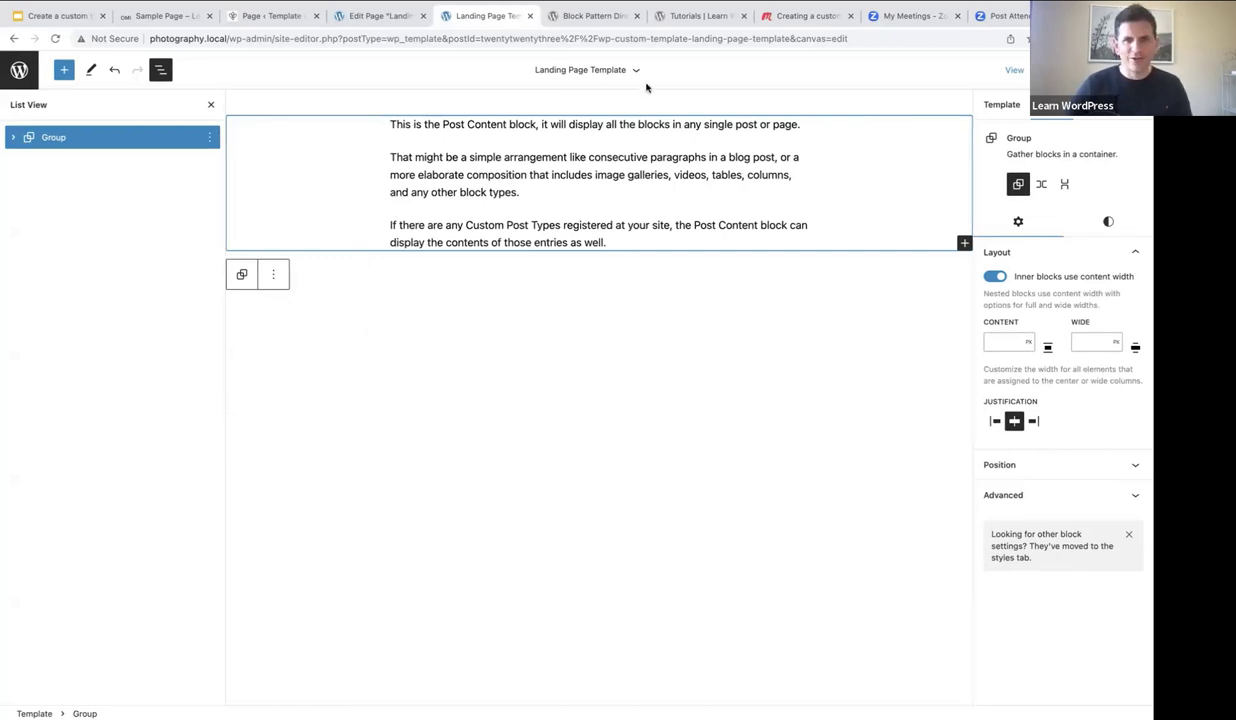
Set the Post Content block inside the group to Wide width and save the template.
click(13, 137)
click(78, 163)
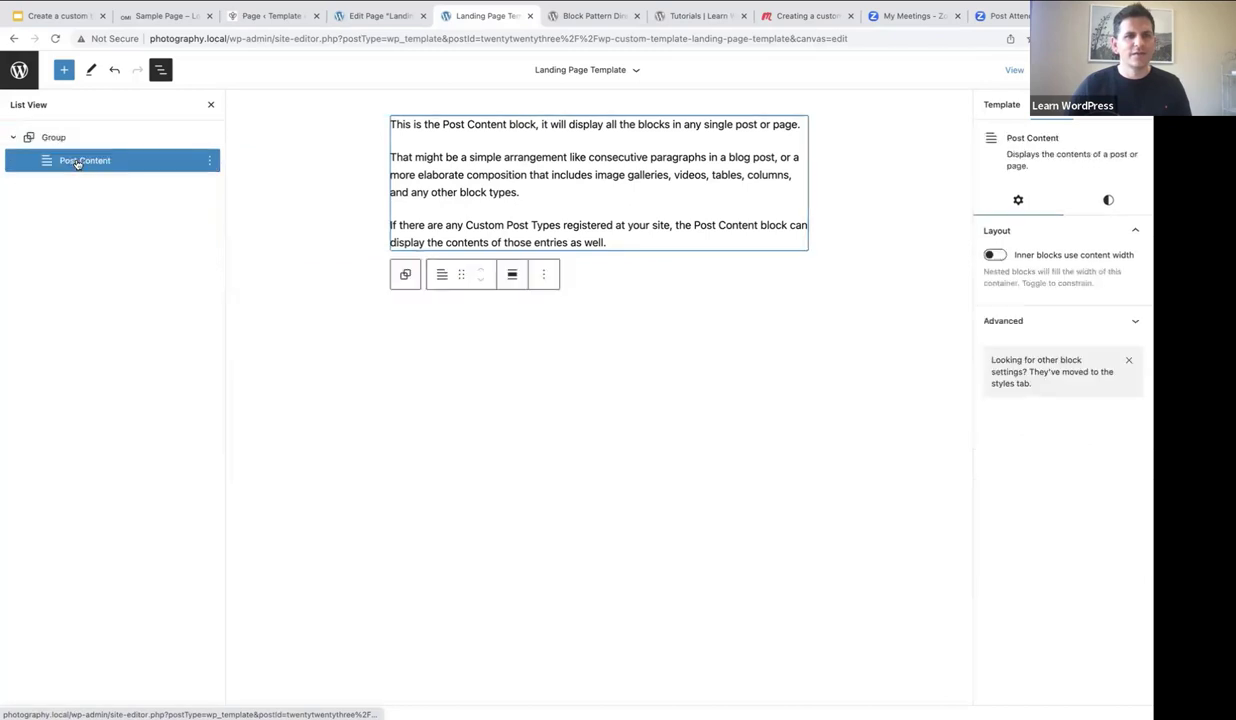
click(513, 277)
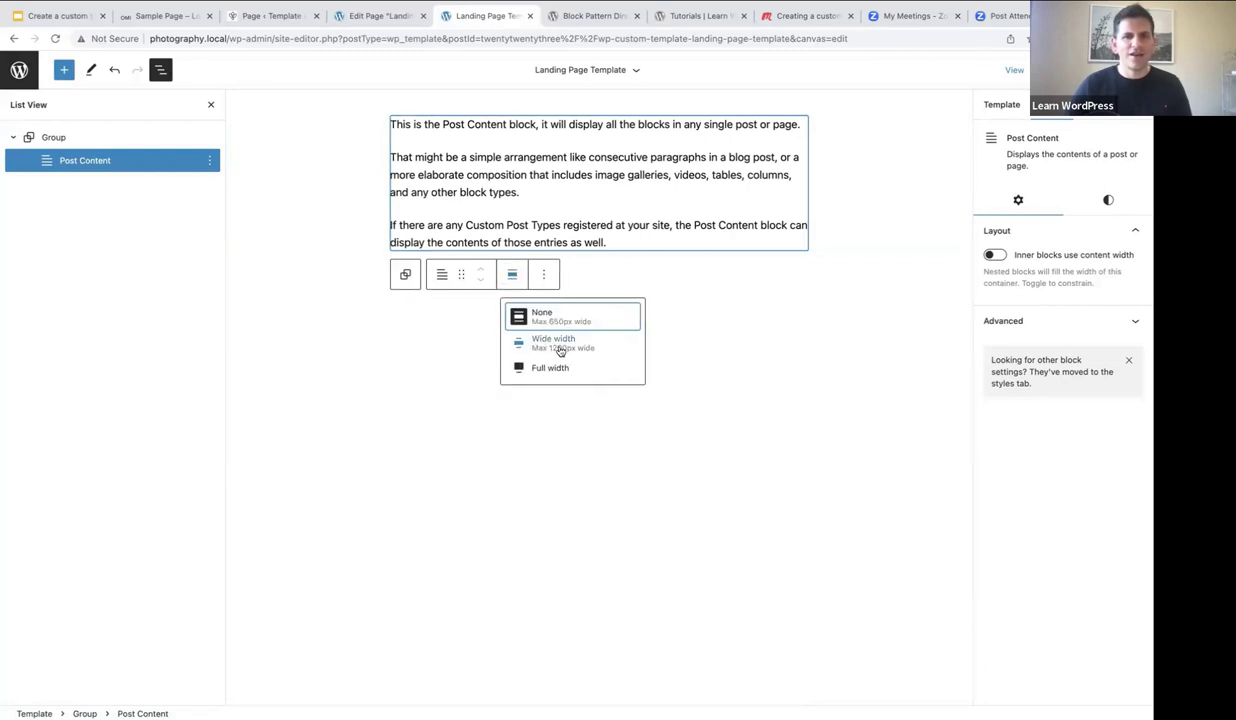
click(553, 345)
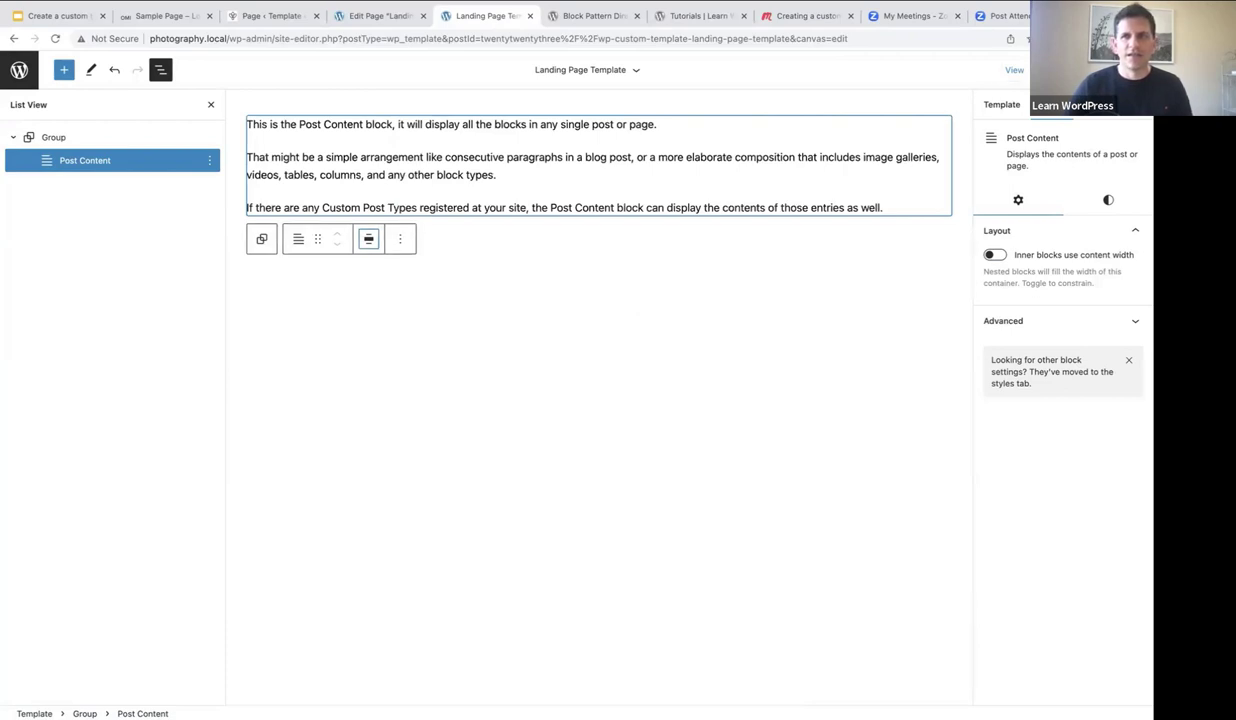
click(1110, 69)
click(1019, 70)
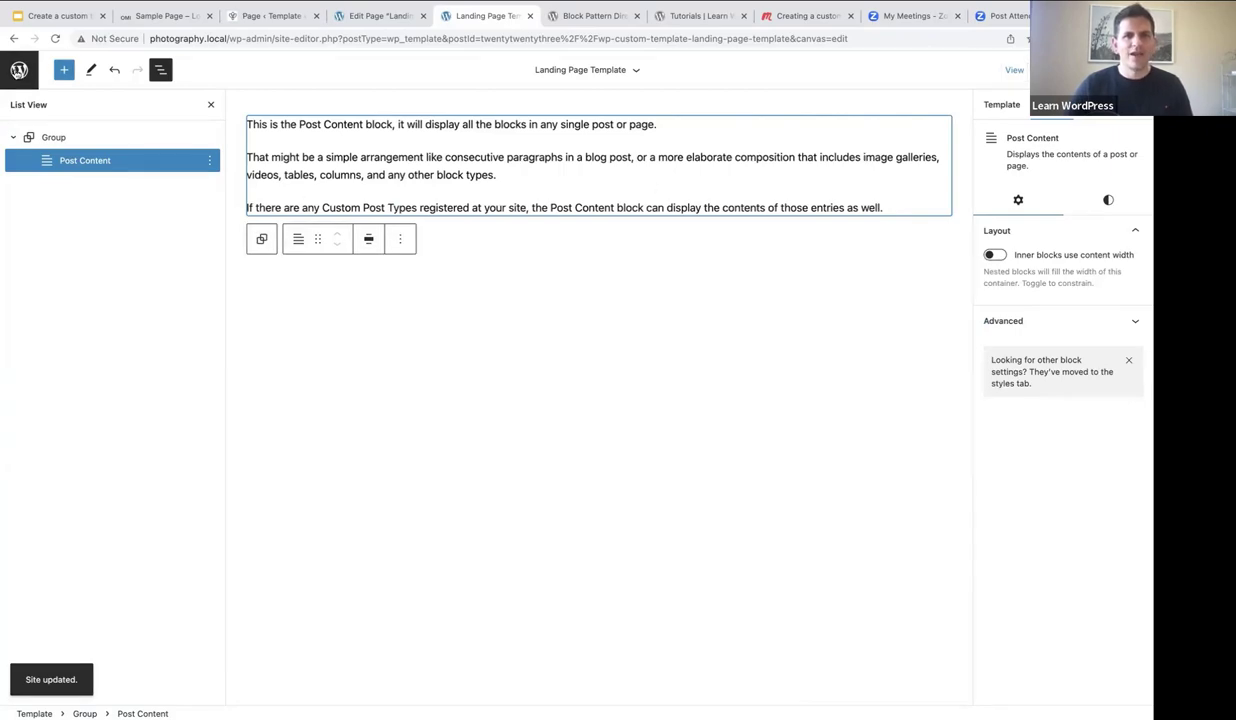
Exit the site editor to the dashboard and open the Landing Page for editing from the pages list.
click(20, 72)
click(19, 72)
click(33, 210)
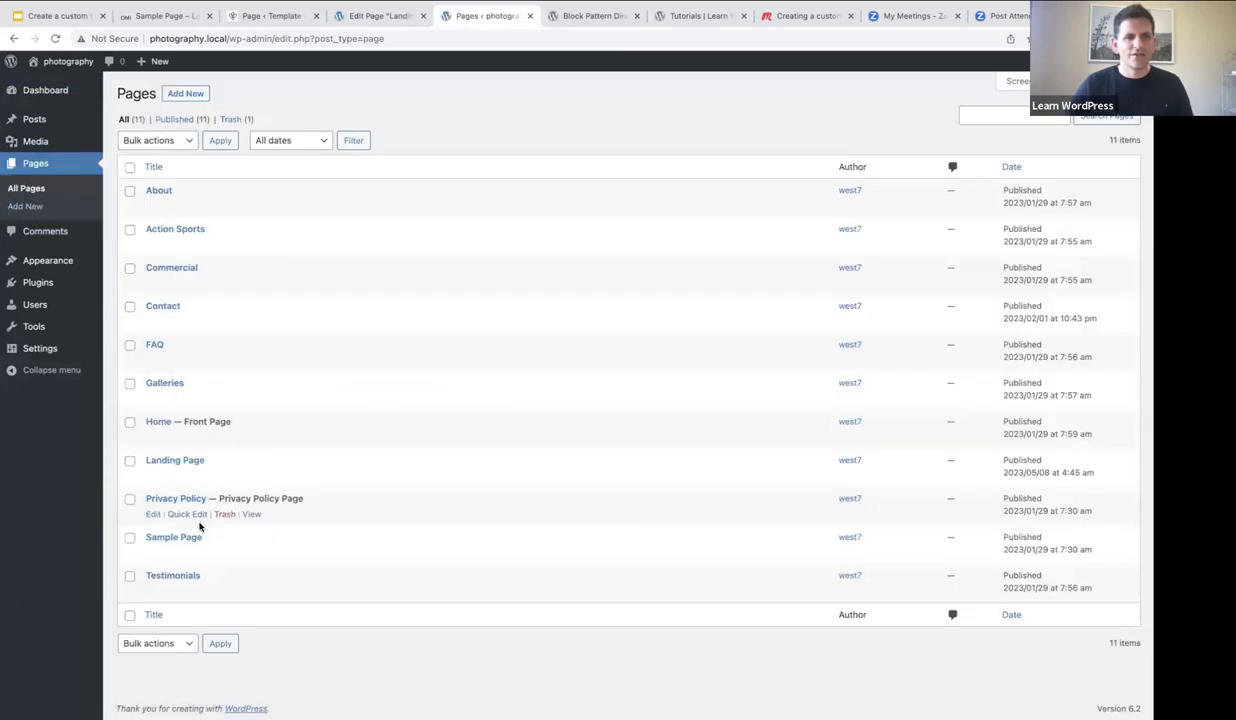
click(180, 460)
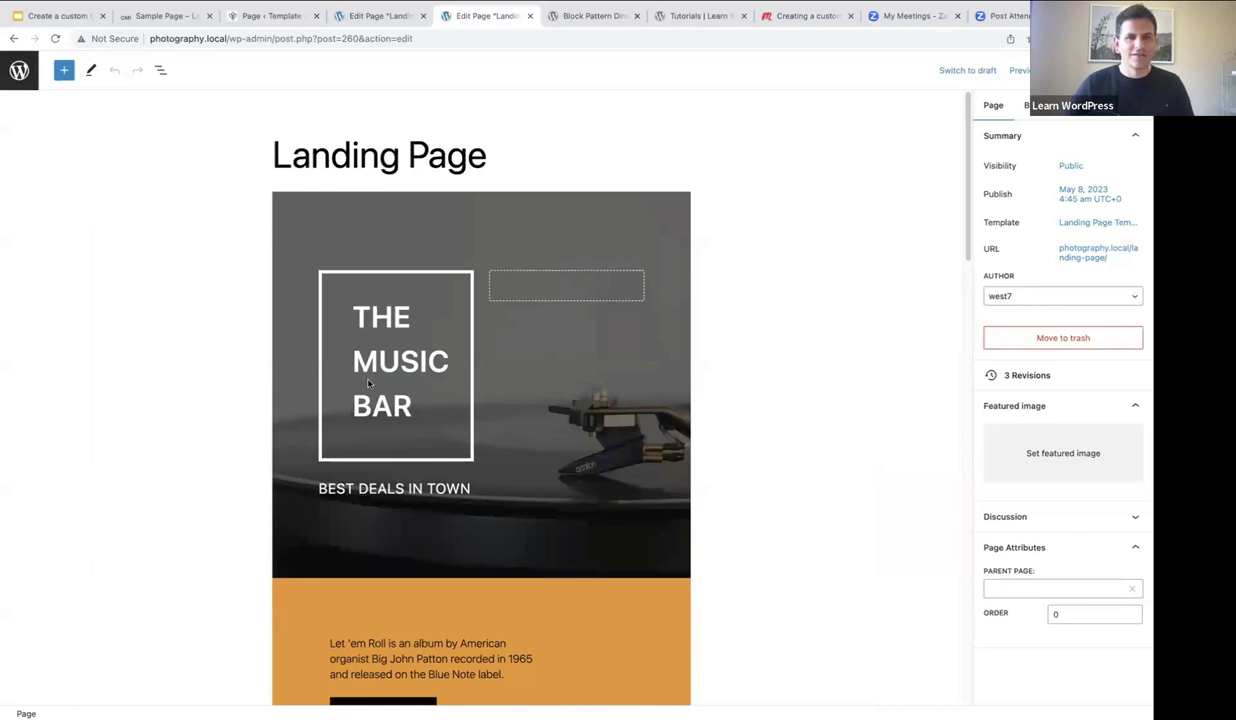
Preview the Landing Page in a new tab and examine its sections at the template's wide width.
click(1019, 70)
click(935, 188)
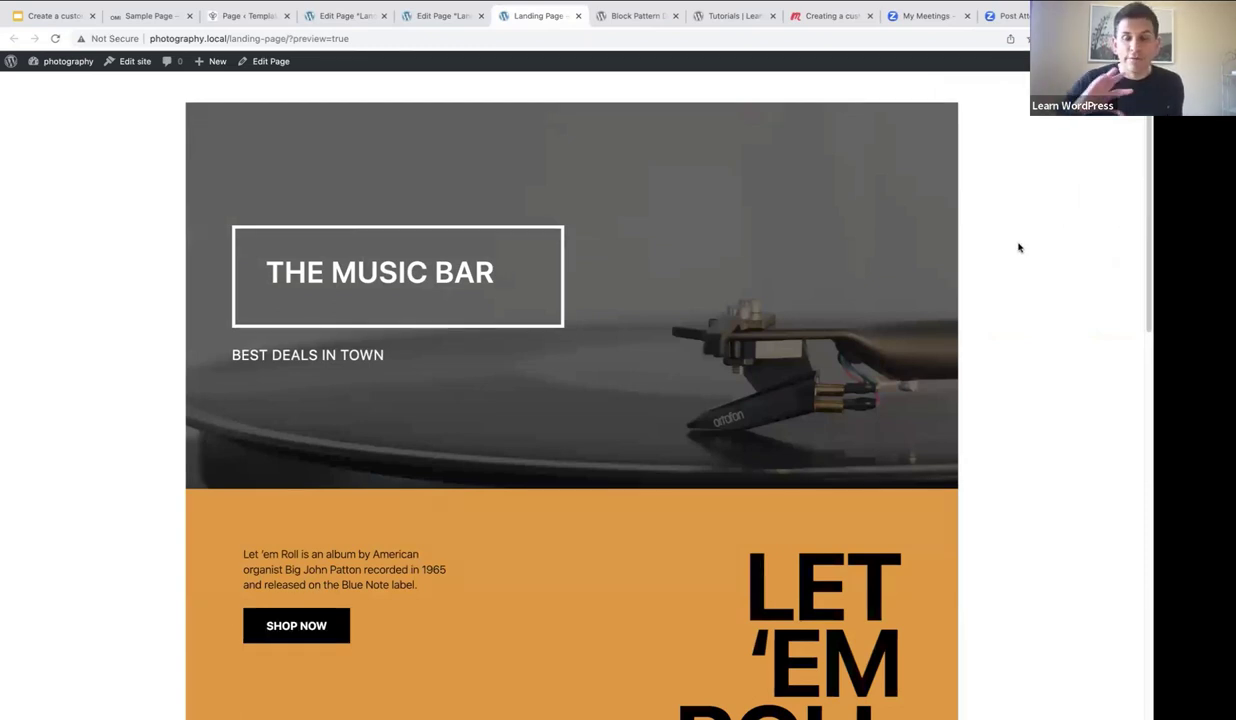
scroll(1011, 292, down, 2)
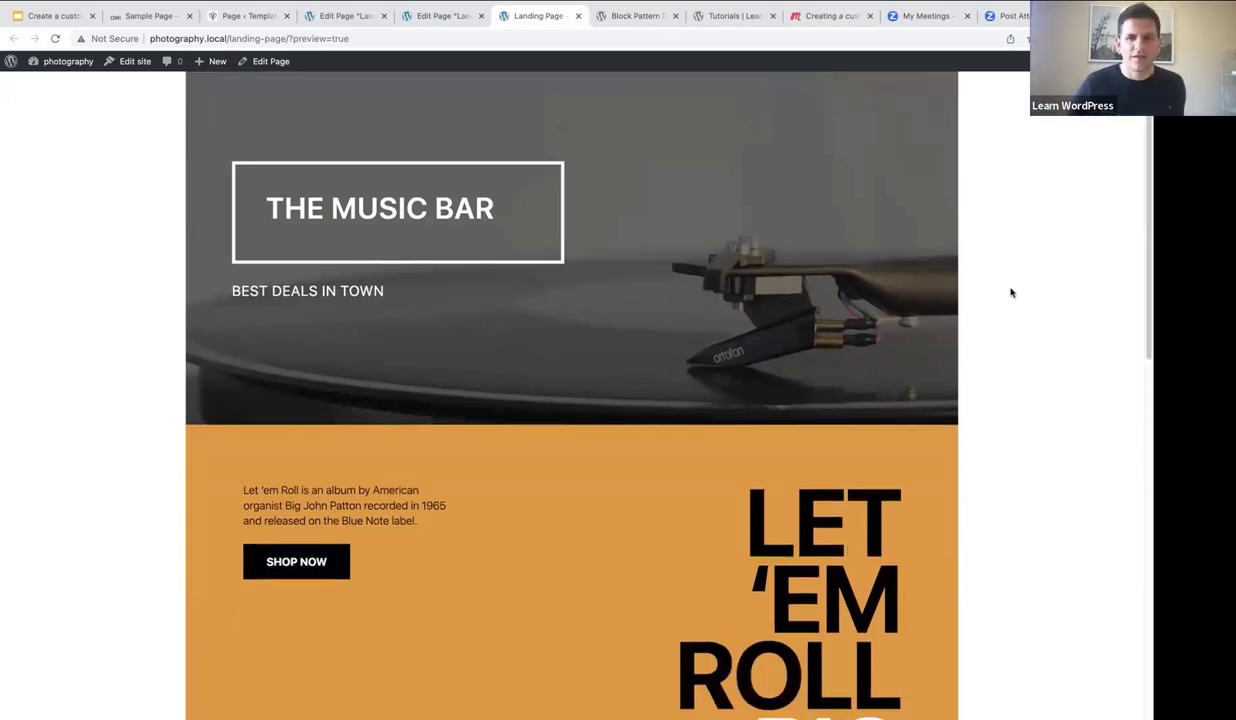
scroll(1011, 292, down, 10)
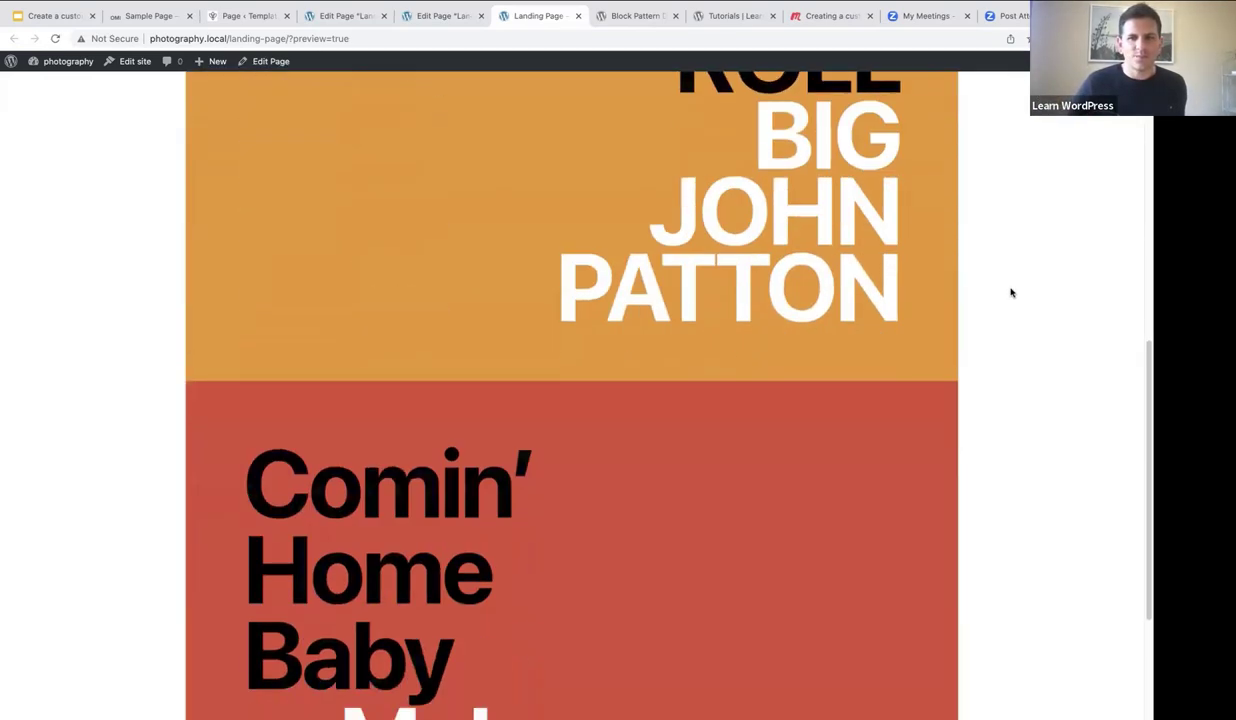
scroll(1011, 292, down, 4)
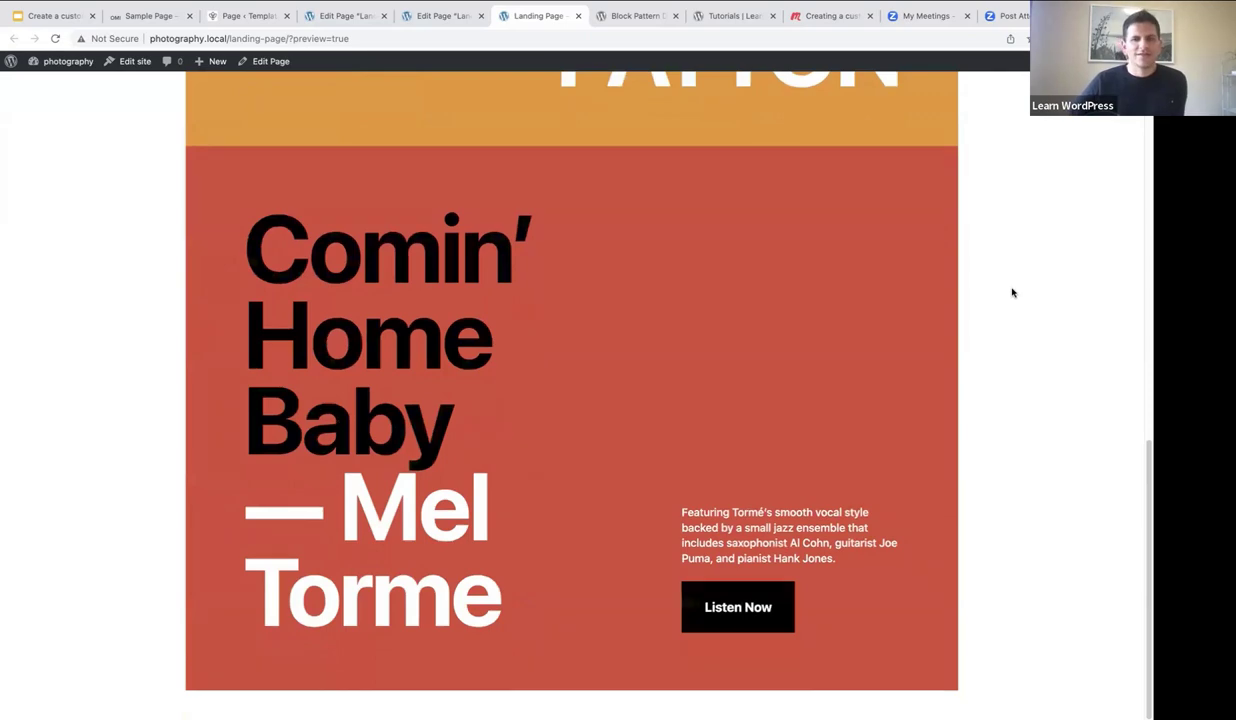
scroll(1011, 292, up, 10)
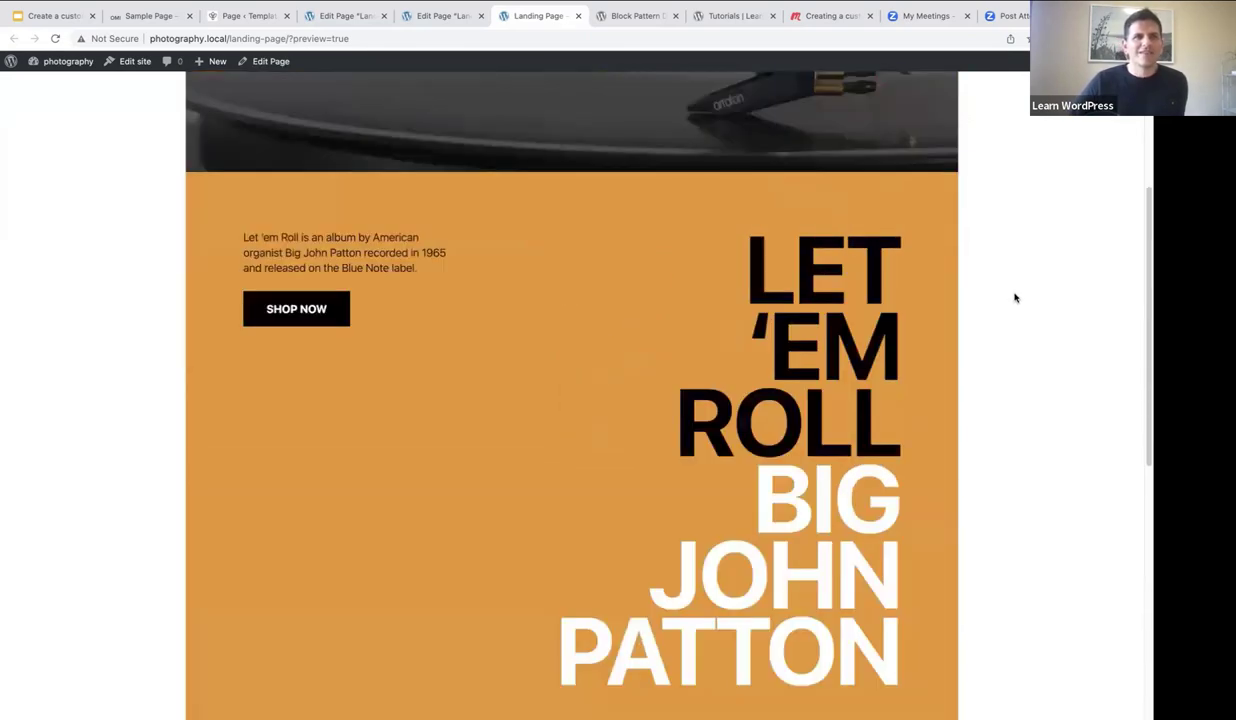
scroll(1015, 297, up, 5)
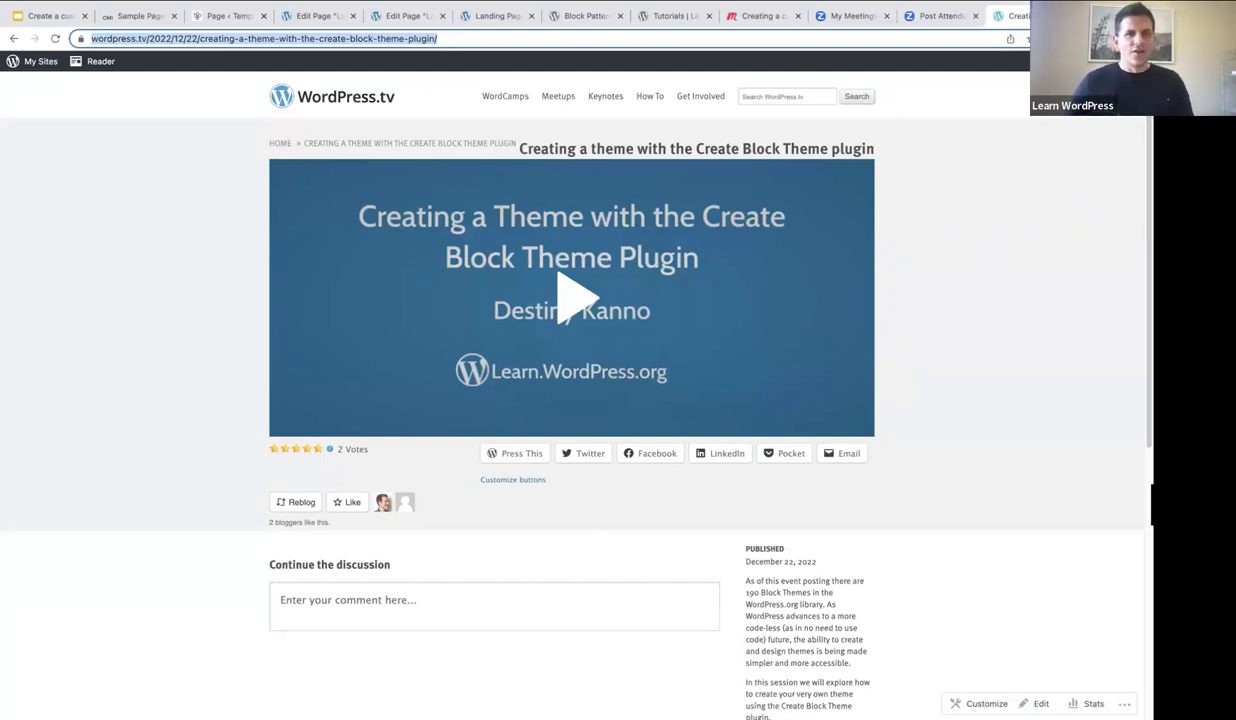
Switch to the Lorem ipsum site's editor and leave the Style Book for the list of templates.
click(222, 17)
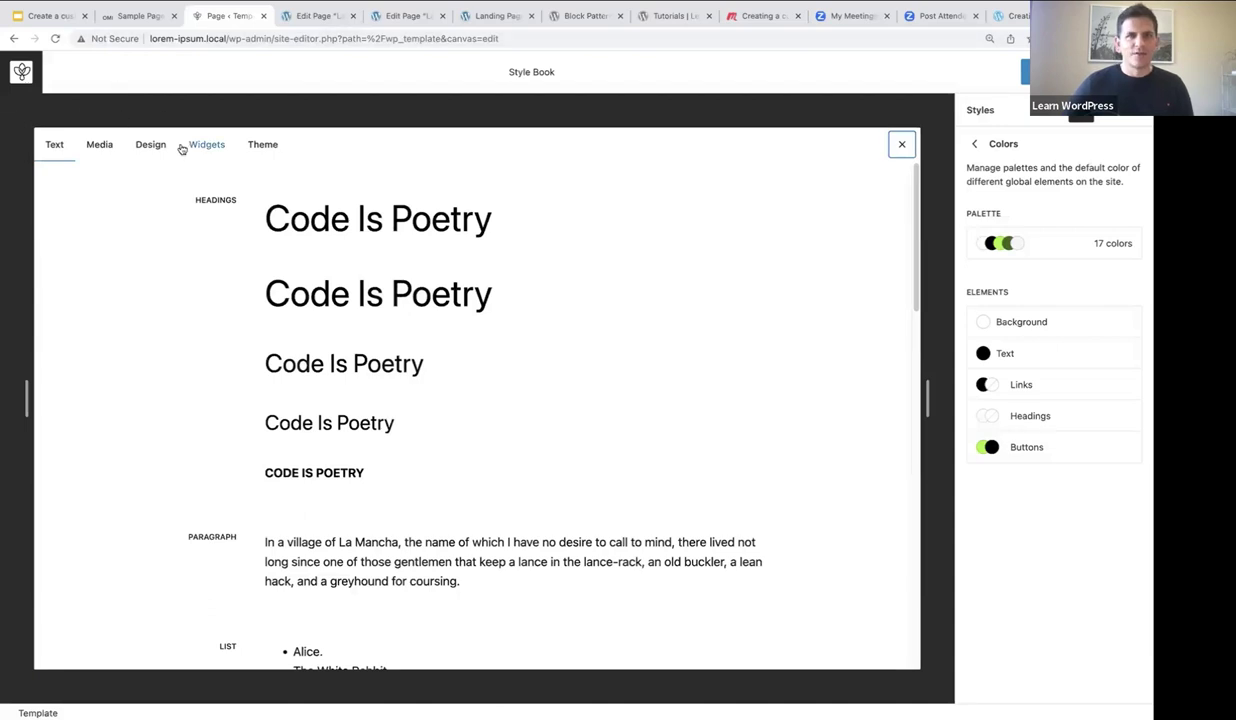
click(14, 74)
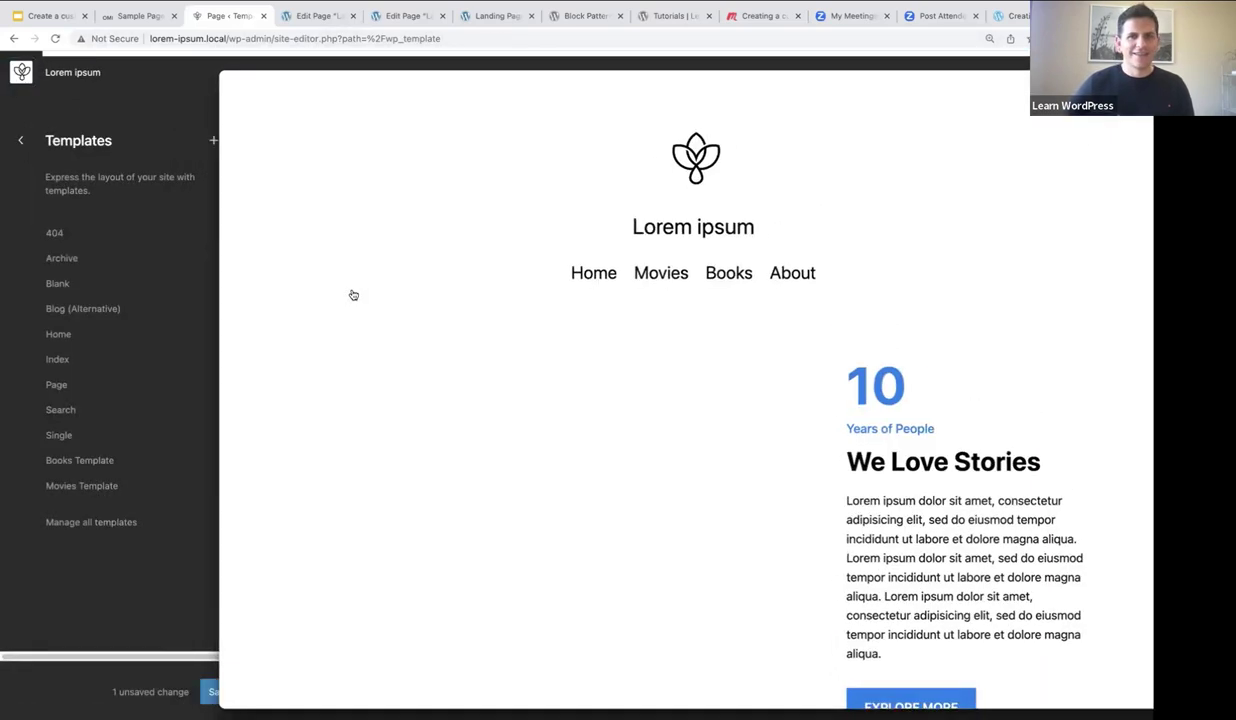